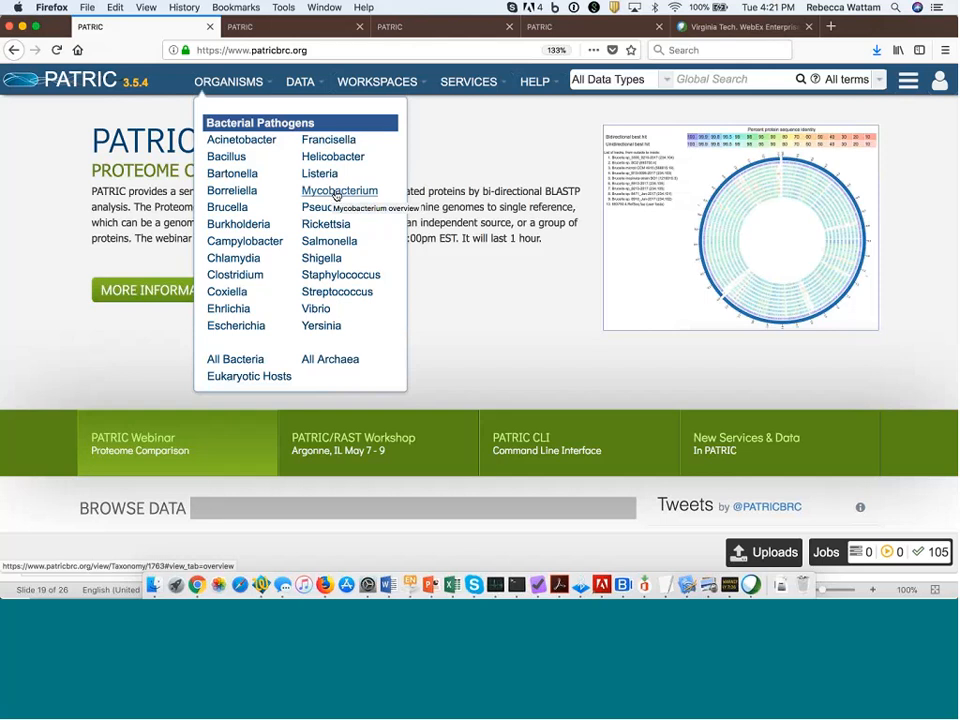
- Open the Mycobacterium genus from the bacterial pathogens and show its taxonomy tree
{"action": "left_click", "coordinate": [336, 192]}
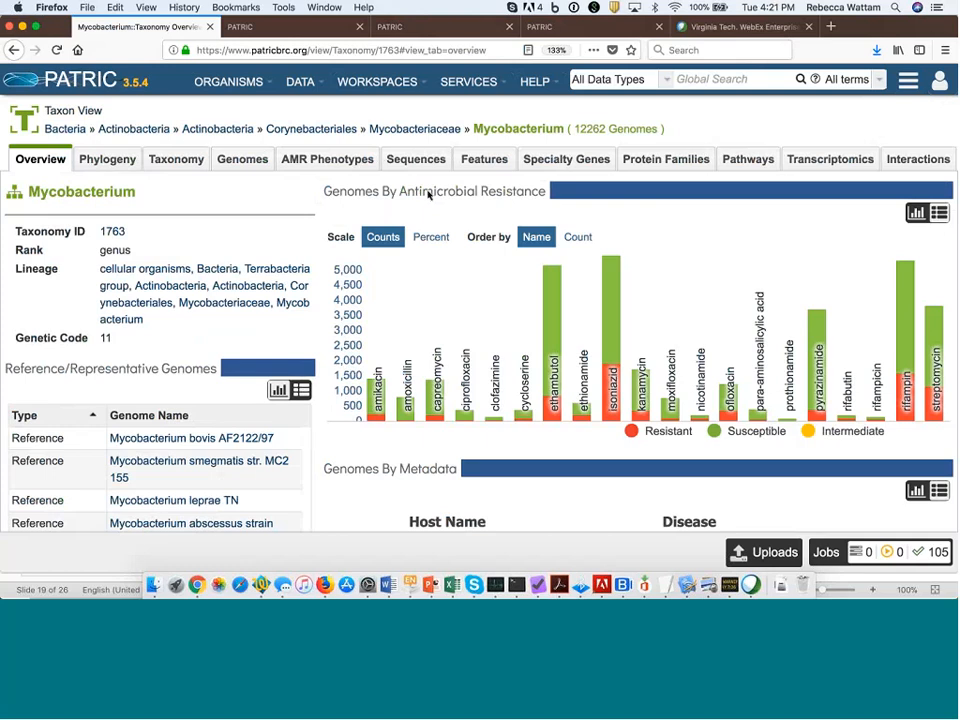
{"action": "mouse_move", "coordinate": [420, 190]}
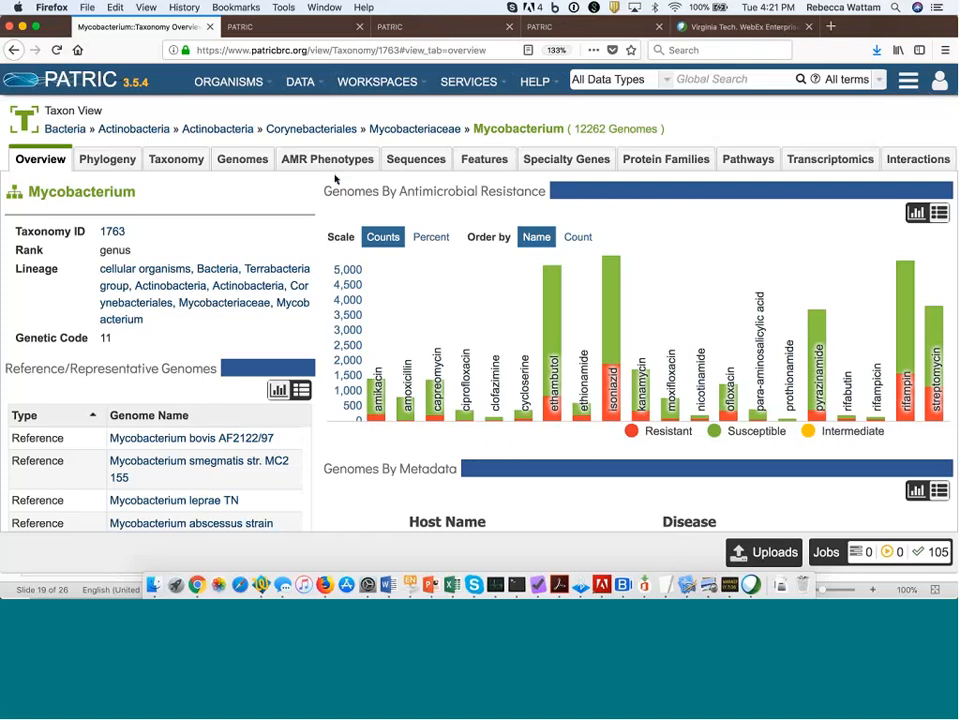
{"action": "left_click", "coordinate": [178, 160]}
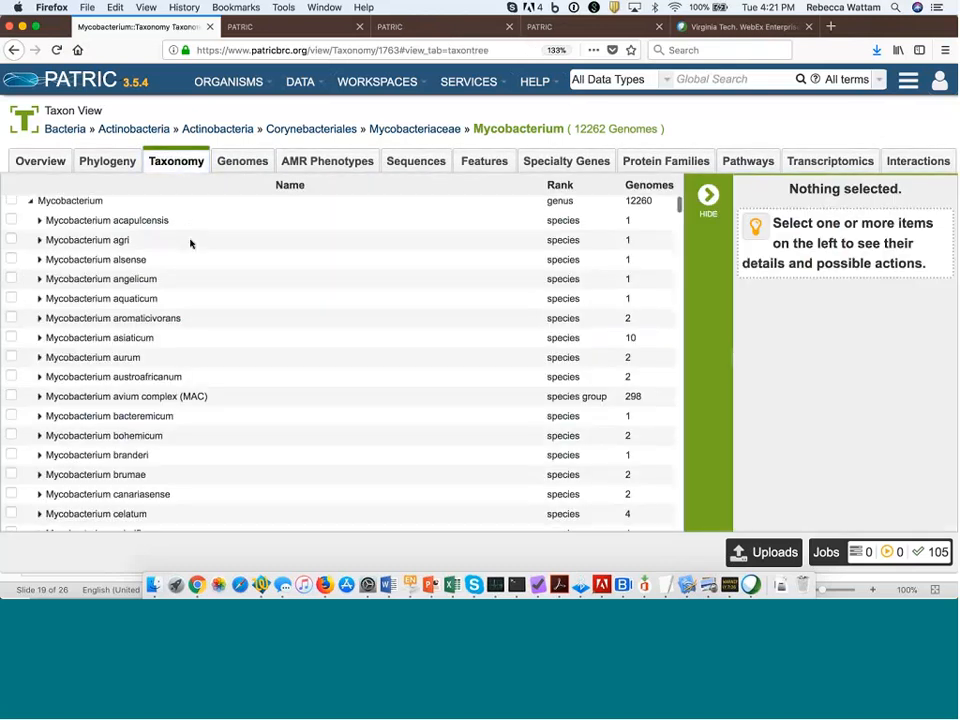
- Select the species Mycobacterium leprae in the taxonomy tree and open its taxon overview
{"action": "scroll", "coordinate": [191, 243], "scroll_direction": "down", "scroll_amount": 6}
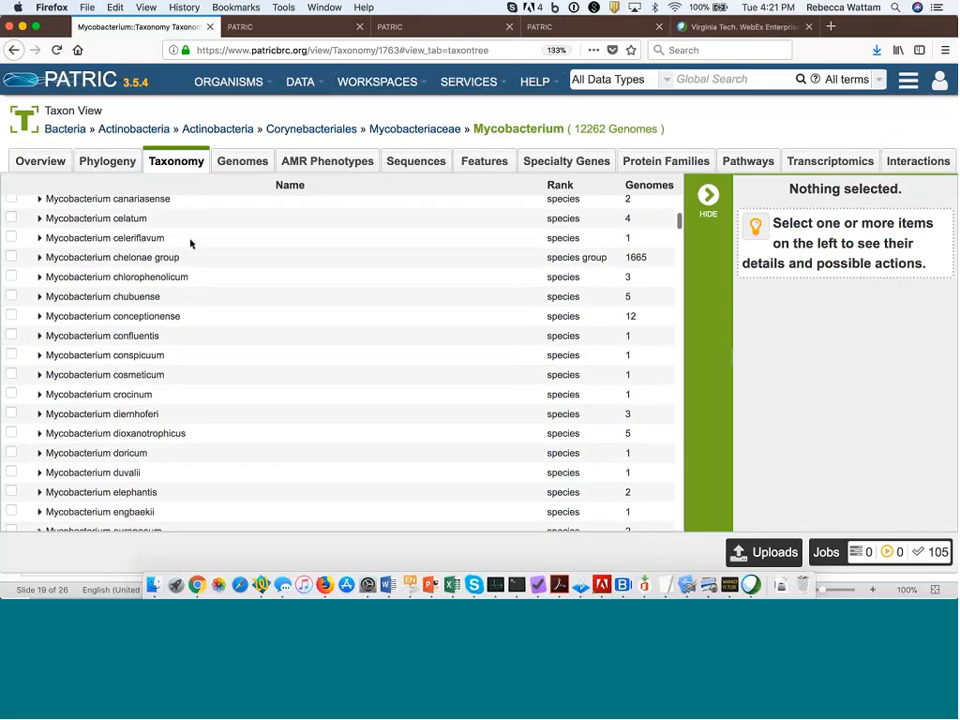
{"action": "scroll", "coordinate": [191, 243], "scroll_direction": "down", "scroll_amount": 4}
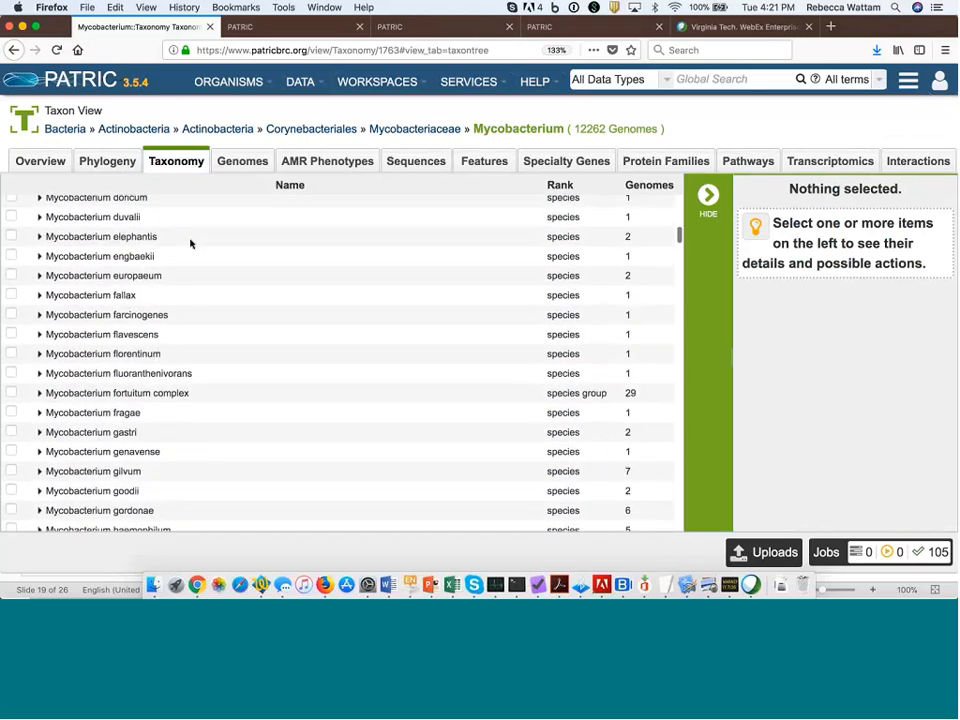
{"action": "scroll", "coordinate": [191, 243], "scroll_direction": "down", "scroll_amount": 3}
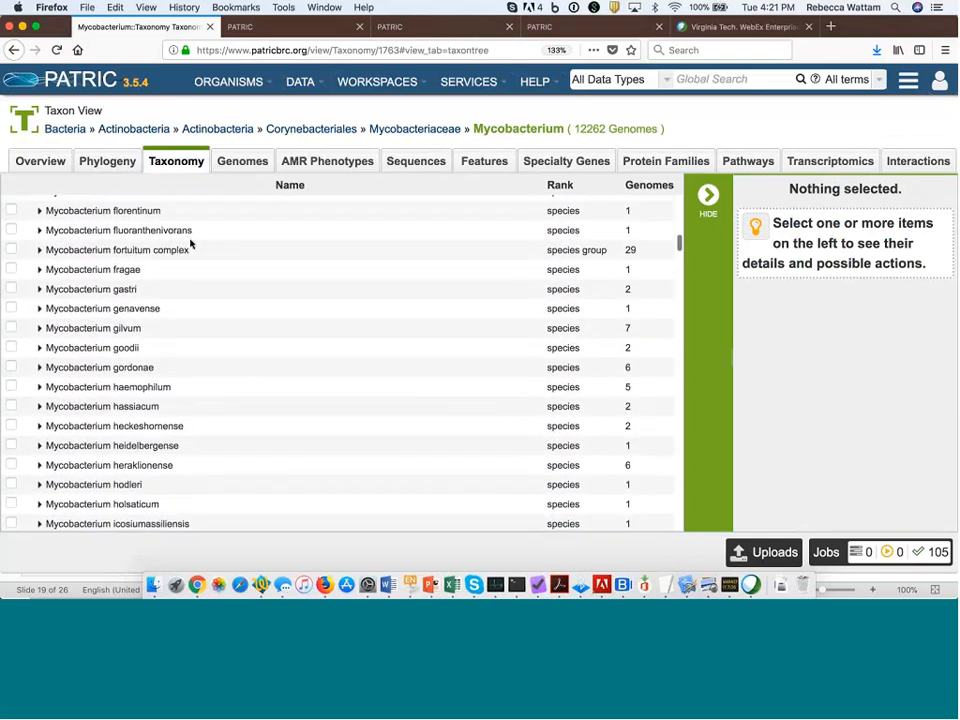
{"action": "scroll", "coordinate": [191, 243], "scroll_direction": "down", "scroll_amount": 2}
{"action": "scroll", "coordinate": [191, 243], "scroll_direction": "down", "scroll_amount": 5}
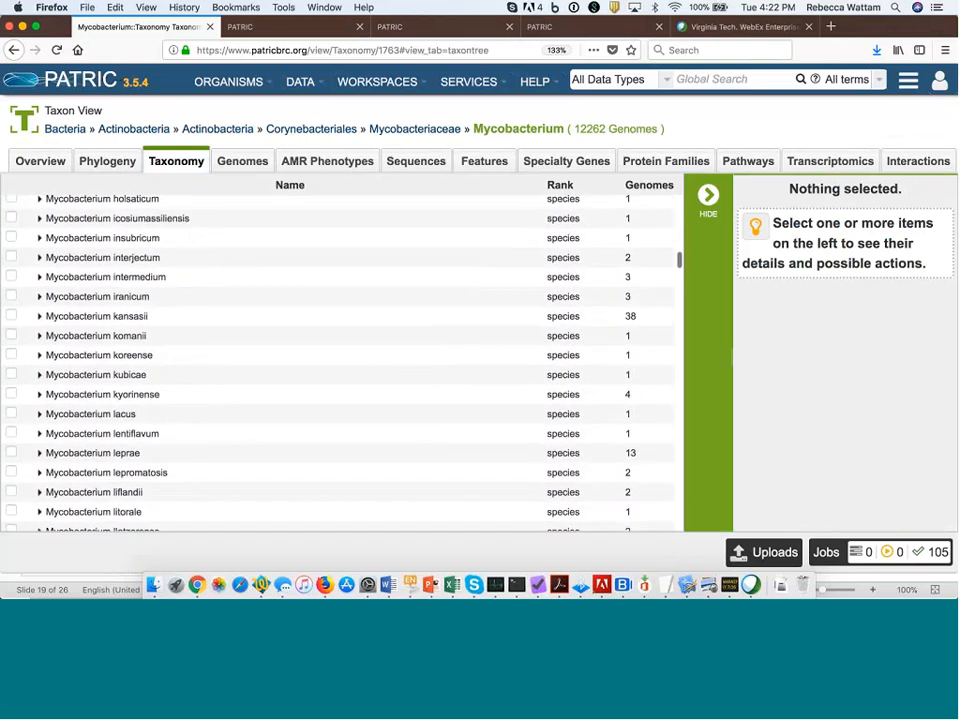
{"action": "left_click", "coordinate": [11, 453]}
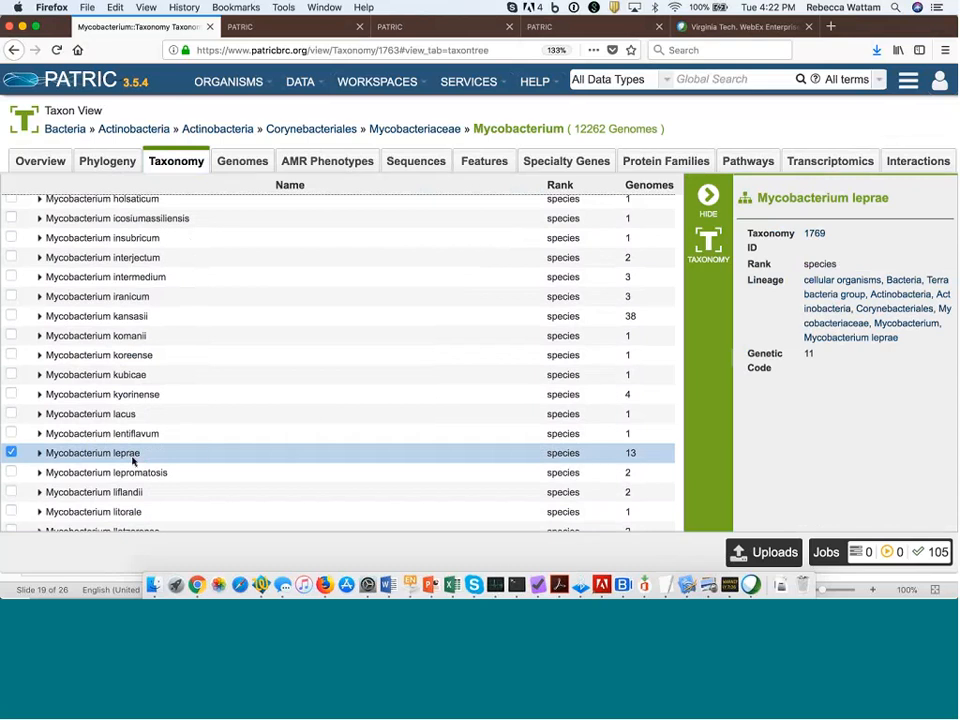
{"action": "left_click", "coordinate": [10, 453]}
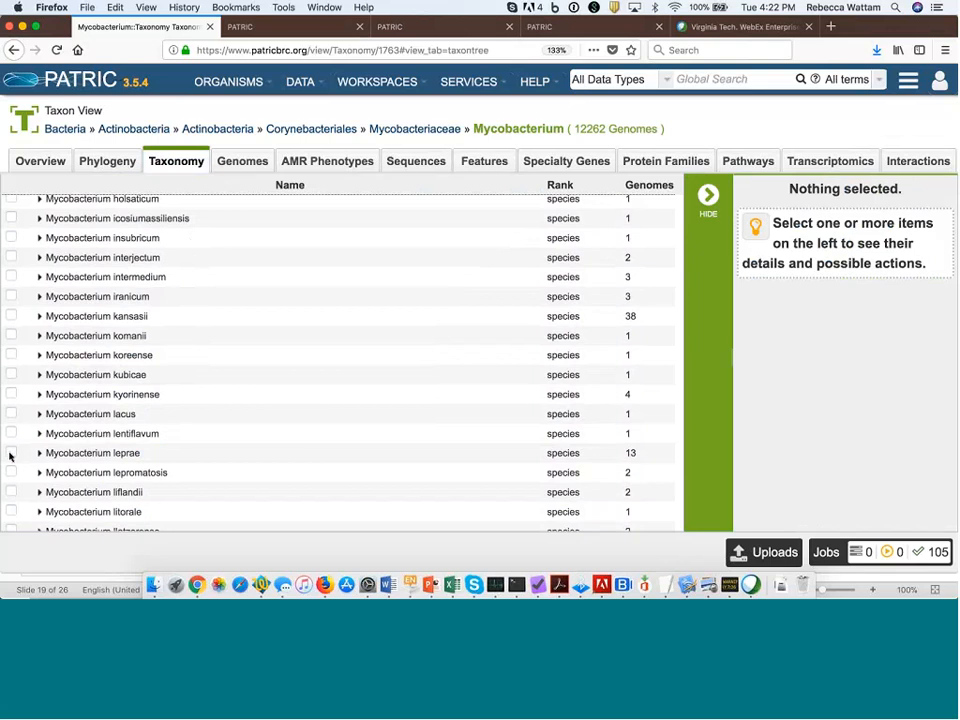
{"action": "left_click", "coordinate": [10, 454]}
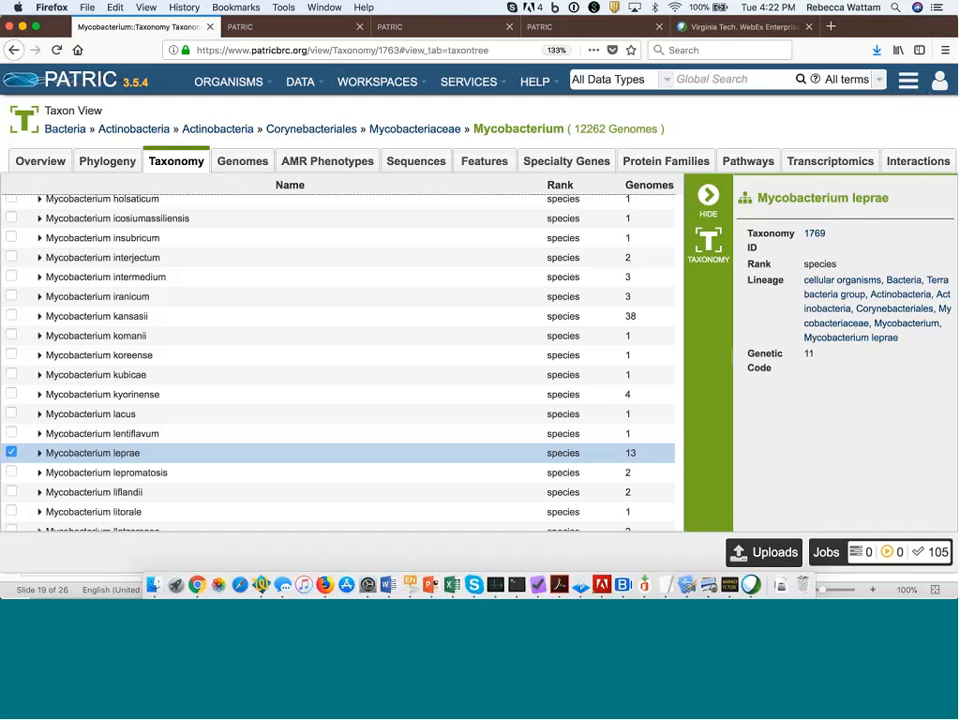
{"action": "left_click", "coordinate": [712, 243]}
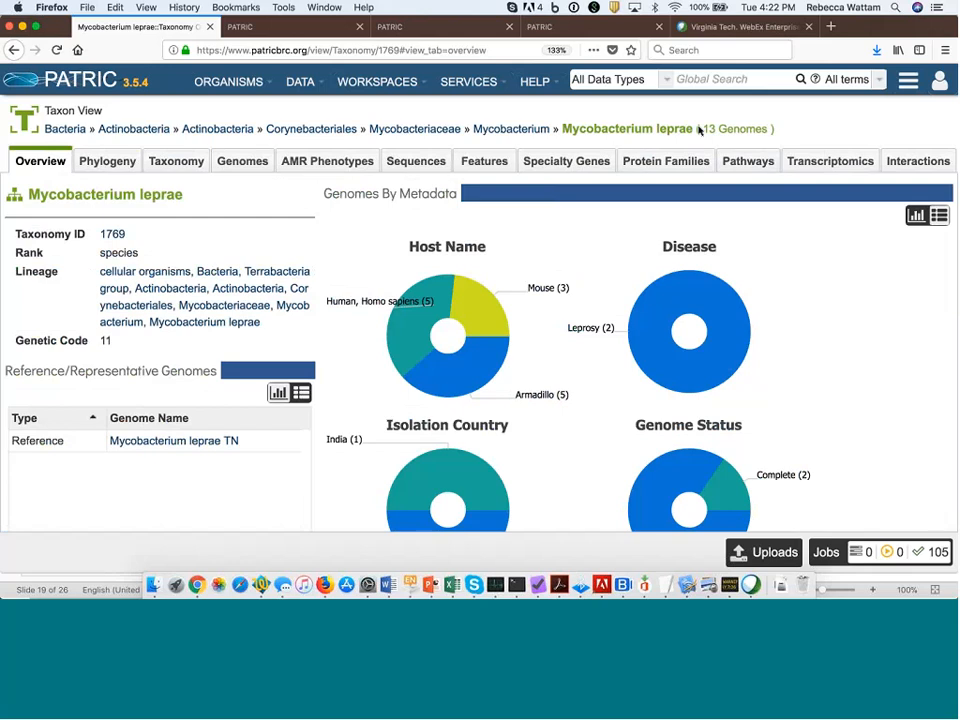
- List the Mycobacterium leprae genomes and sort them by host name
{"action": "left_click", "coordinate": [243, 163]}
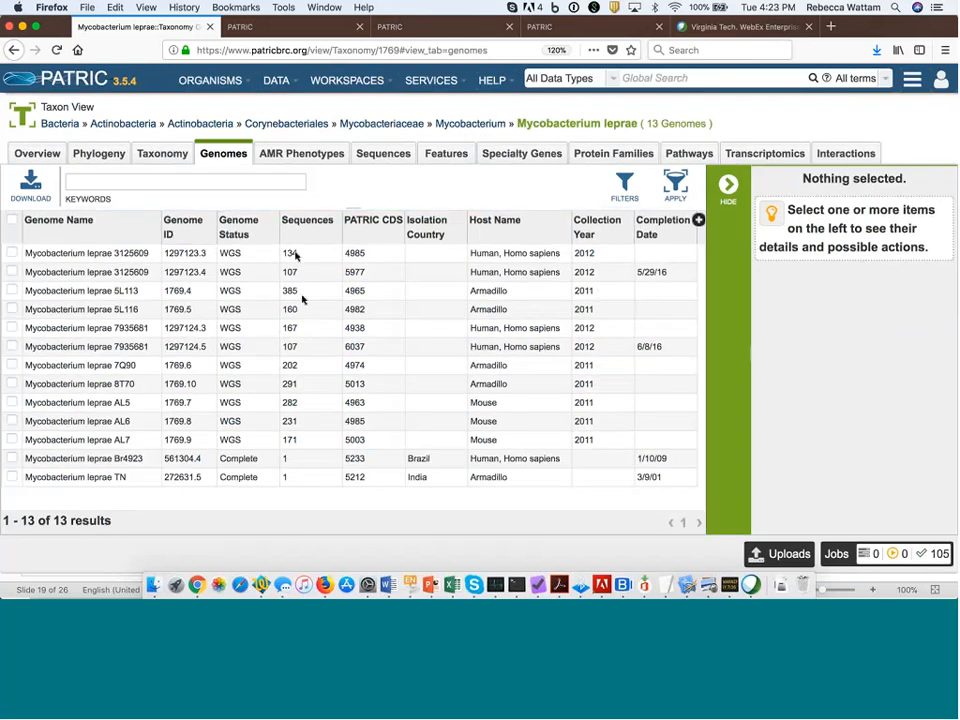
{"action": "left_click", "coordinate": [514, 227]}
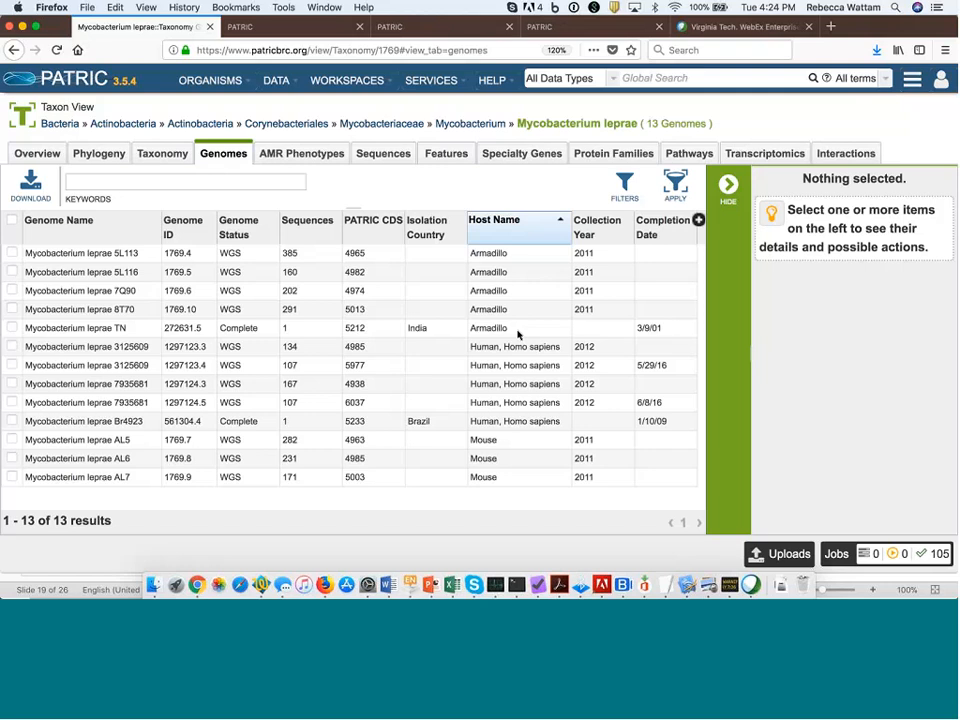
{"action": "key", "text": "XF86AudioRaiseVolume"}
- Open the Proteome Comparison service in the second open PATRIC page, keeping the genome list available
{"action": "left_click", "coordinate": [307, 31]}
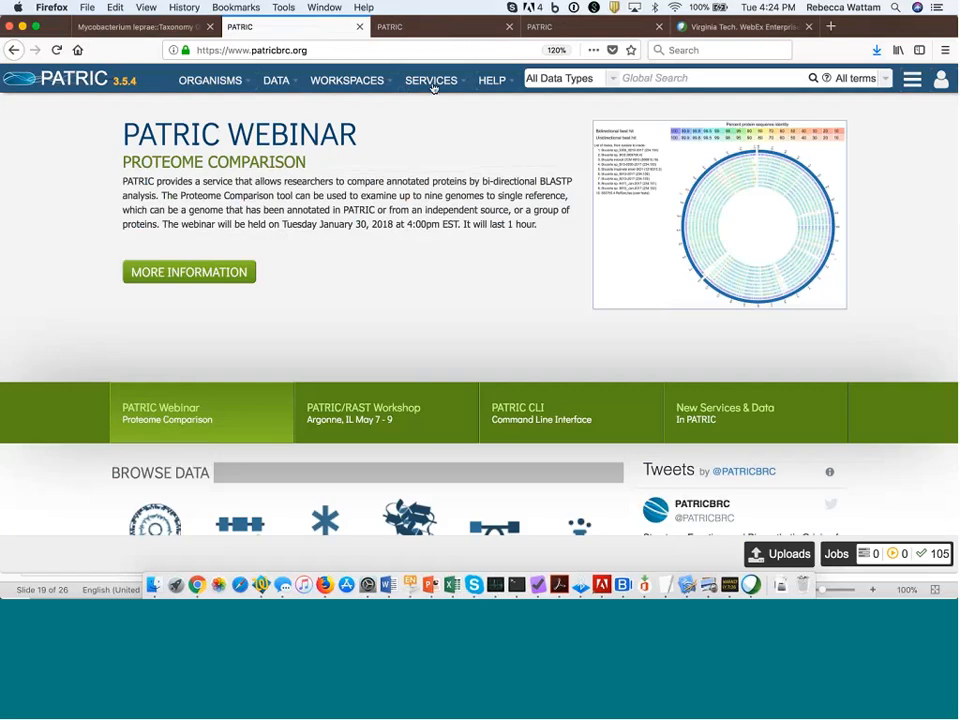
{"action": "left_click", "coordinate": [432, 88]}
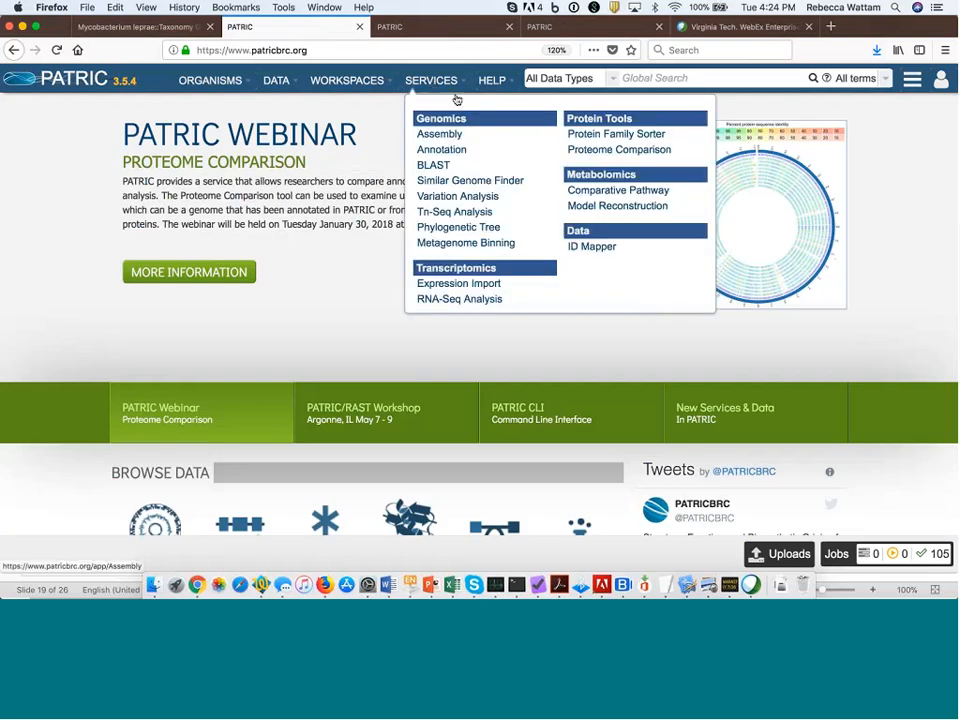
{"action": "left_click", "coordinate": [602, 152]}
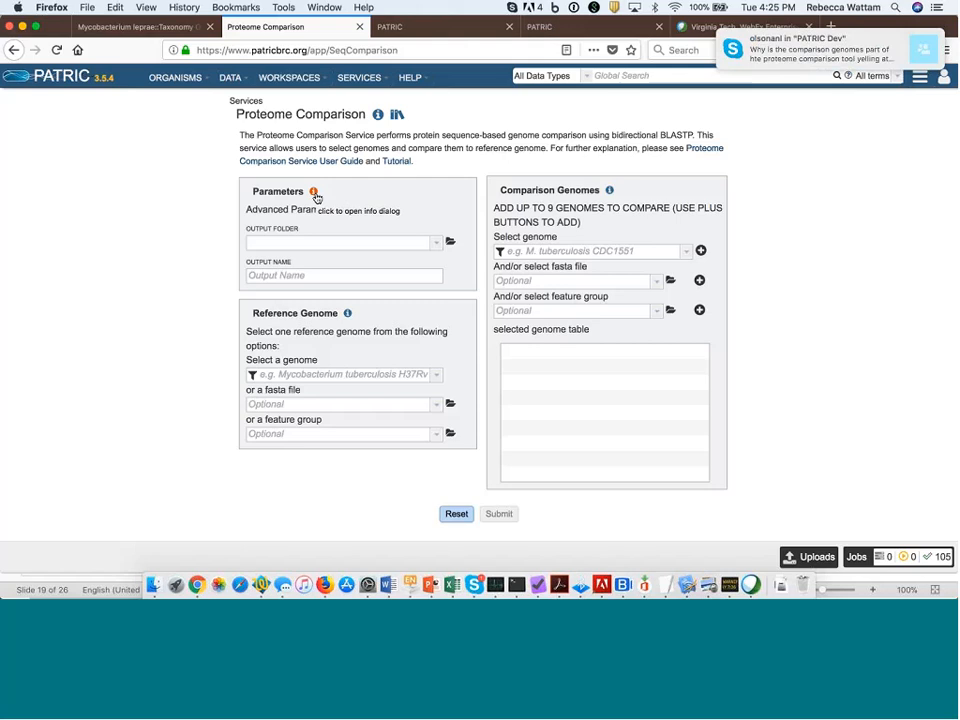
- Read the help on the comparison parameters and review the optional advanced parameters
{"action": "left_click", "coordinate": [314, 193]}
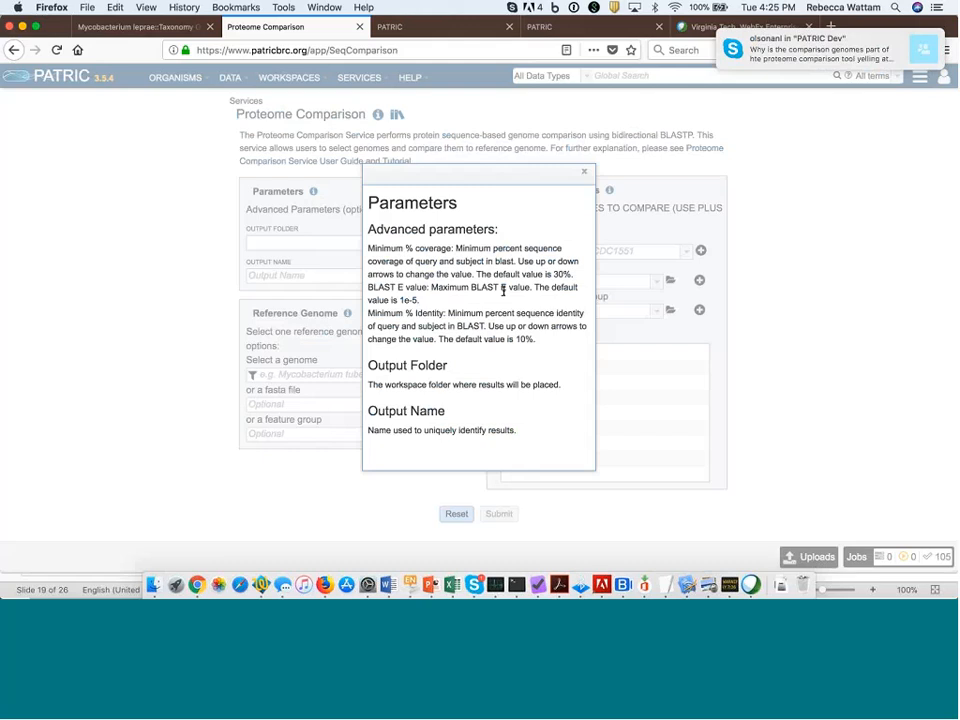
{"action": "left_click", "coordinate": [586, 175]}
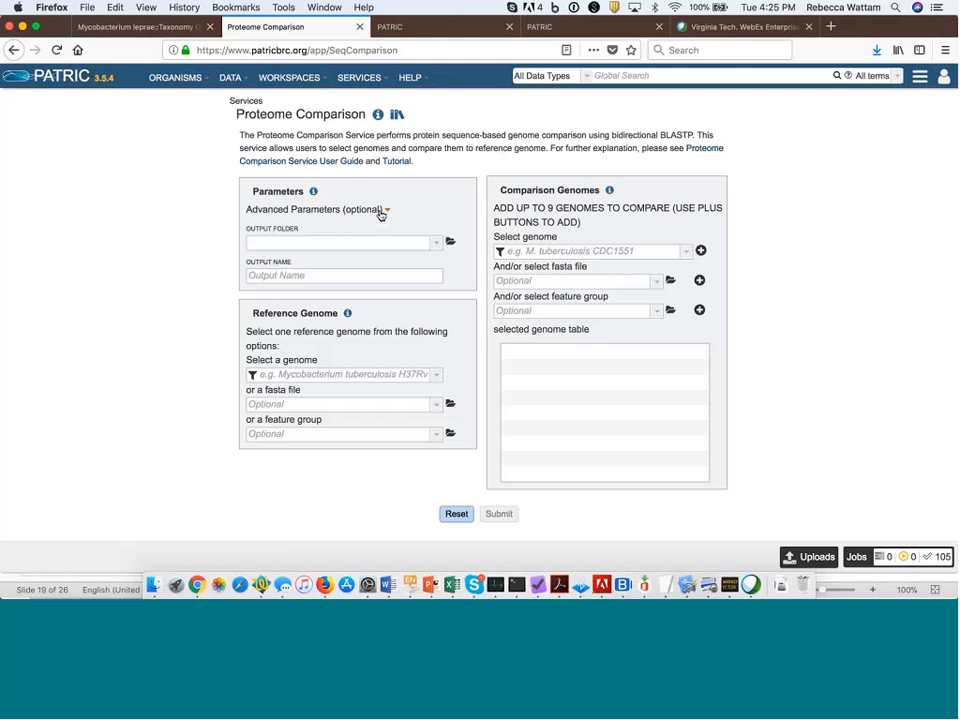
{"action": "left_click", "coordinate": [386, 212]}
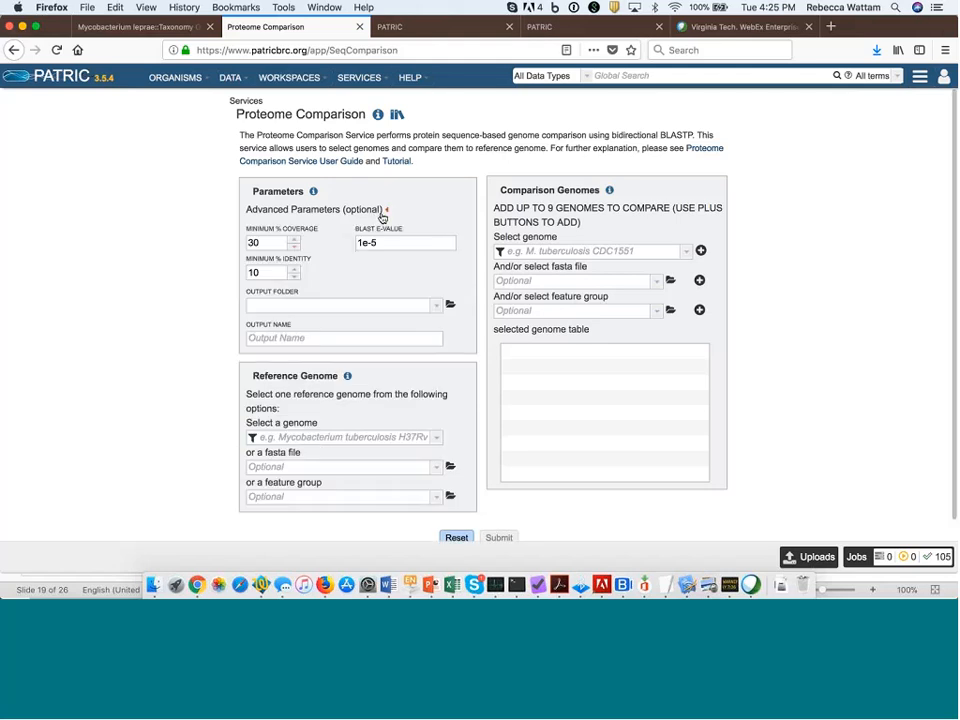
{"action": "left_click", "coordinate": [295, 277]}
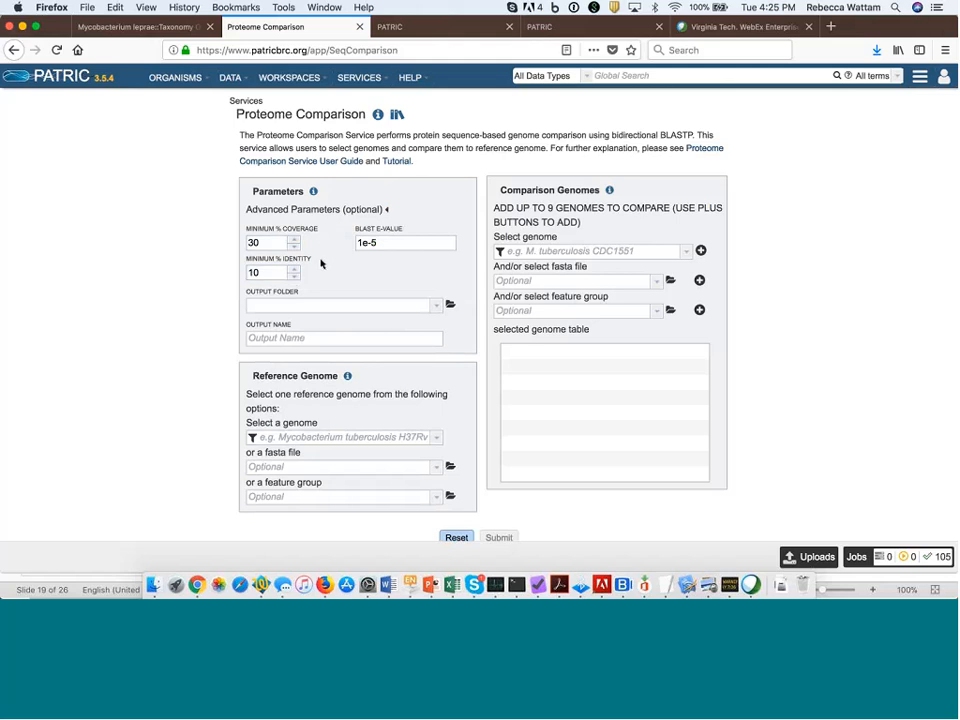
{"action": "left_click", "coordinate": [387, 211]}
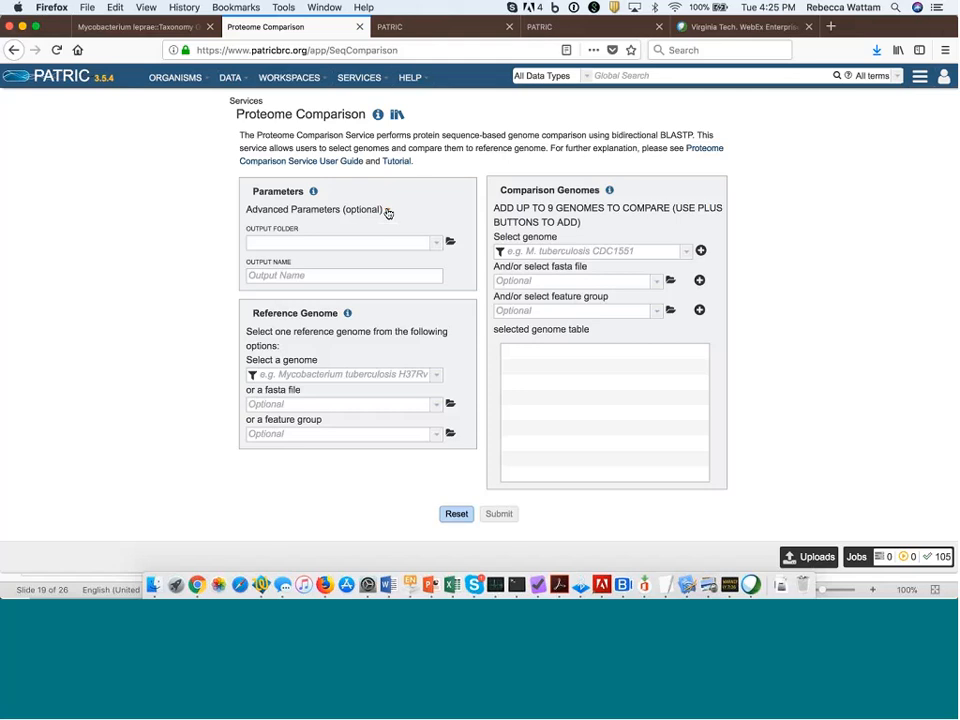
{"action": "left_click", "coordinate": [437, 248]}
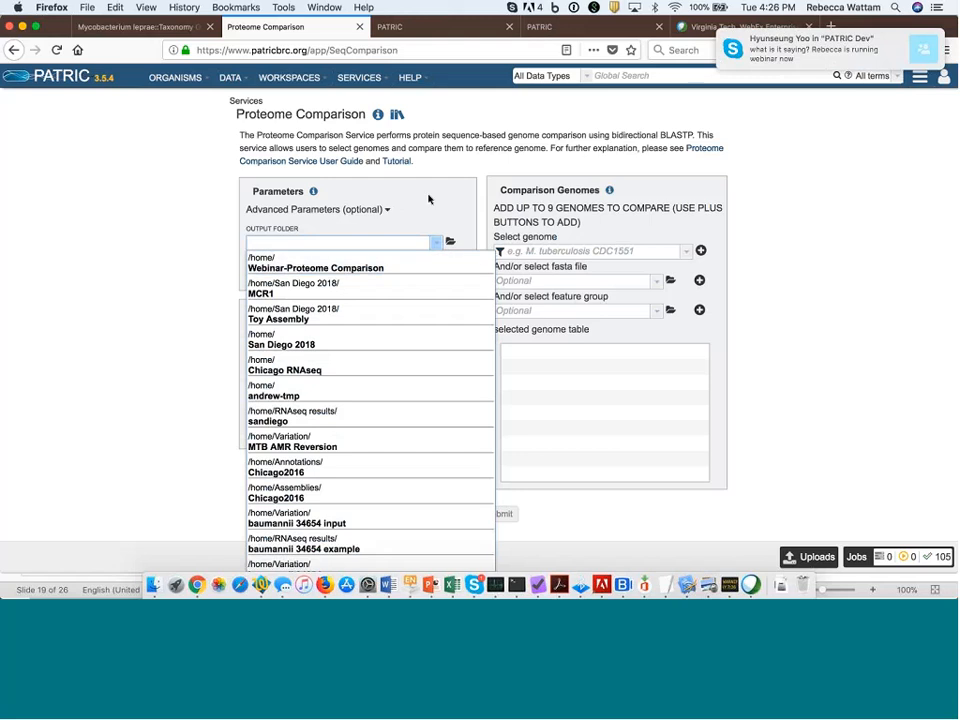
{"action": "left_click", "coordinate": [449, 222]}
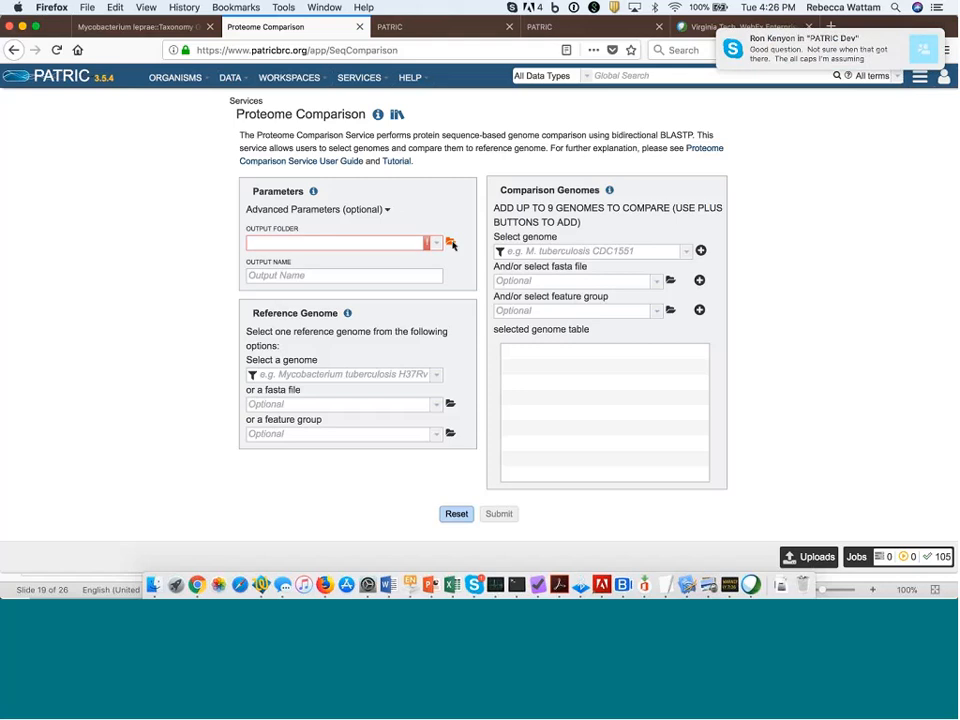
{"action": "left_click", "coordinate": [451, 243]}
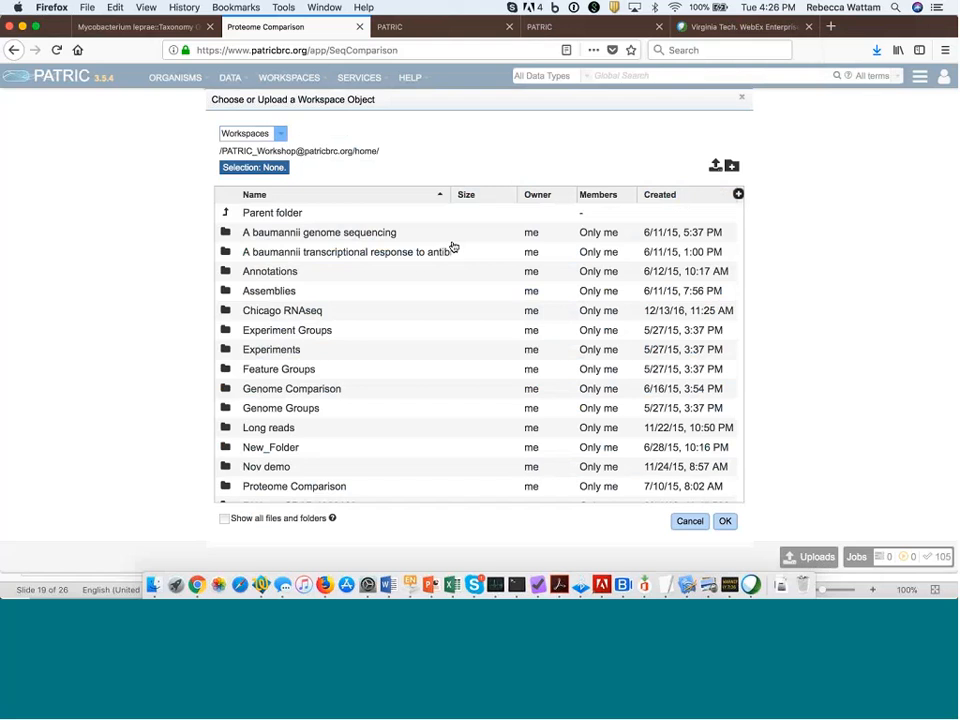
{"action": "left_click", "coordinate": [733, 167]}
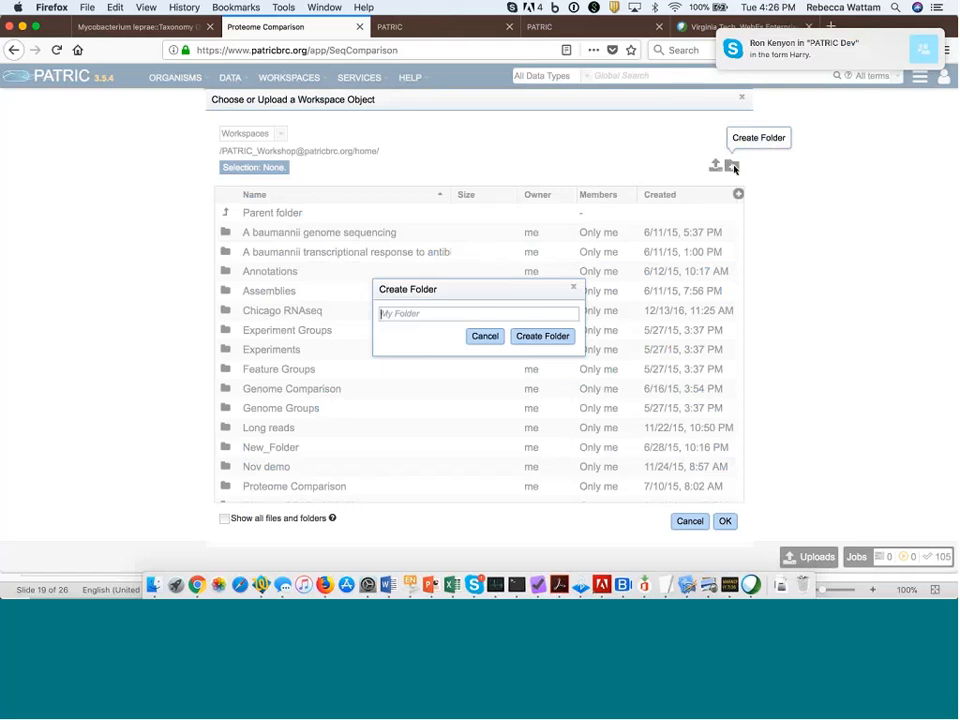
{"action": "left_click", "coordinate": [432, 315]}
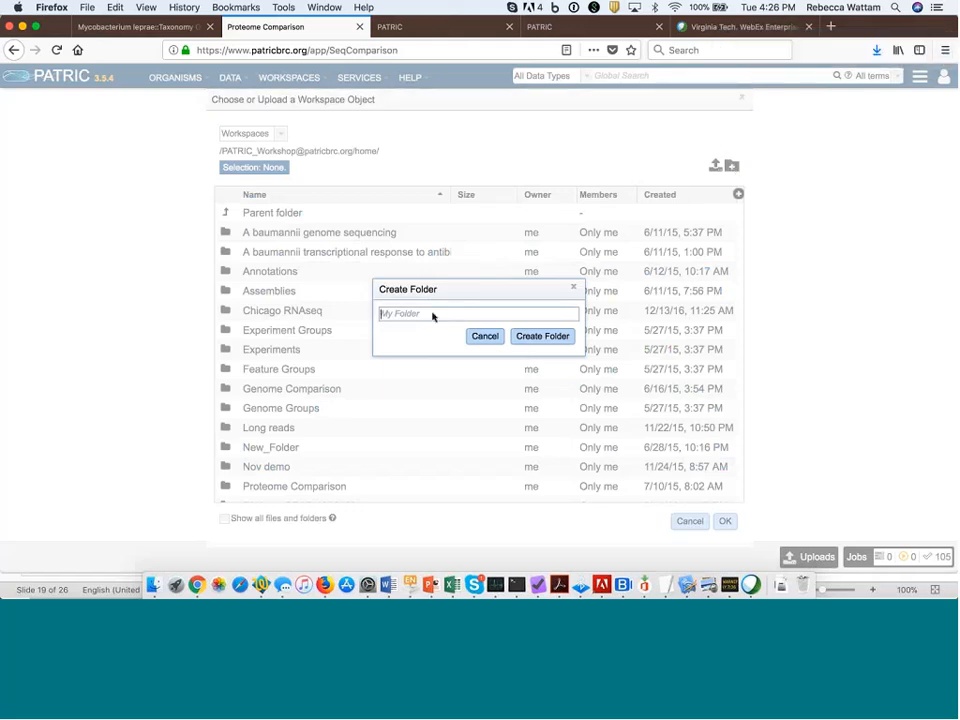
{"action": "type", "text": "Protoe"}
{"action": "key", "text": "BackSpace"}
{"action": "key", "text": "BackSpace"}
{"action": "key", "text": "BackSpace"}
{"action": "type", "text": "eo"}
{"action": "key", "text": "BackSpace"}
{"action": "key", "text": "BackSpace"}
{"action": "type", "text": "teome Comparison"}
{"action": "left_click", "coordinate": [576, 290]}
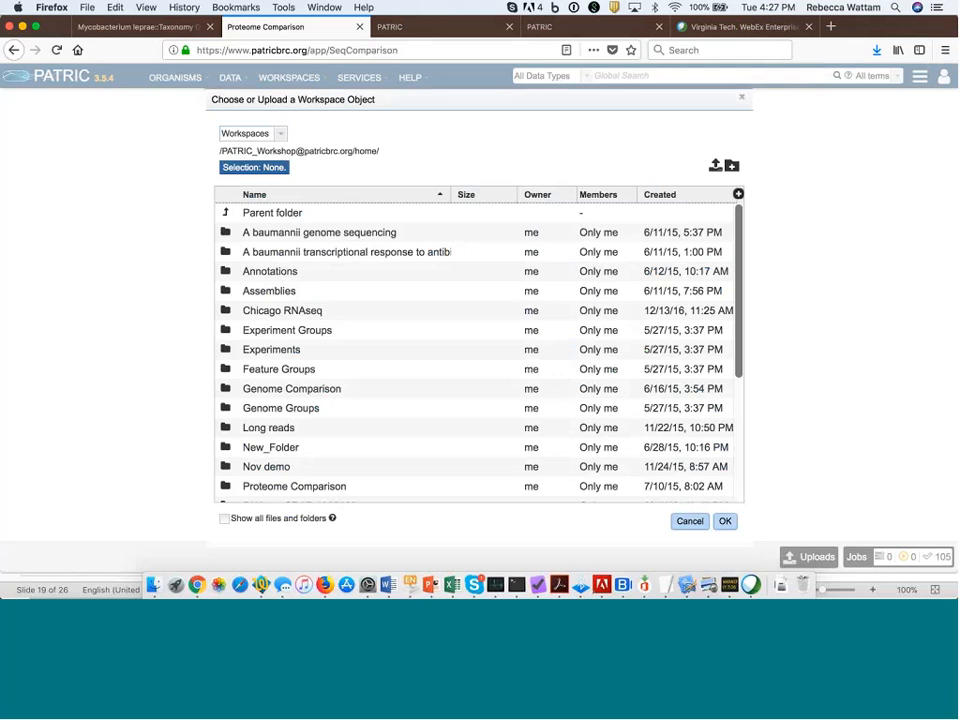
{"action": "left_click", "coordinate": [689, 521]}
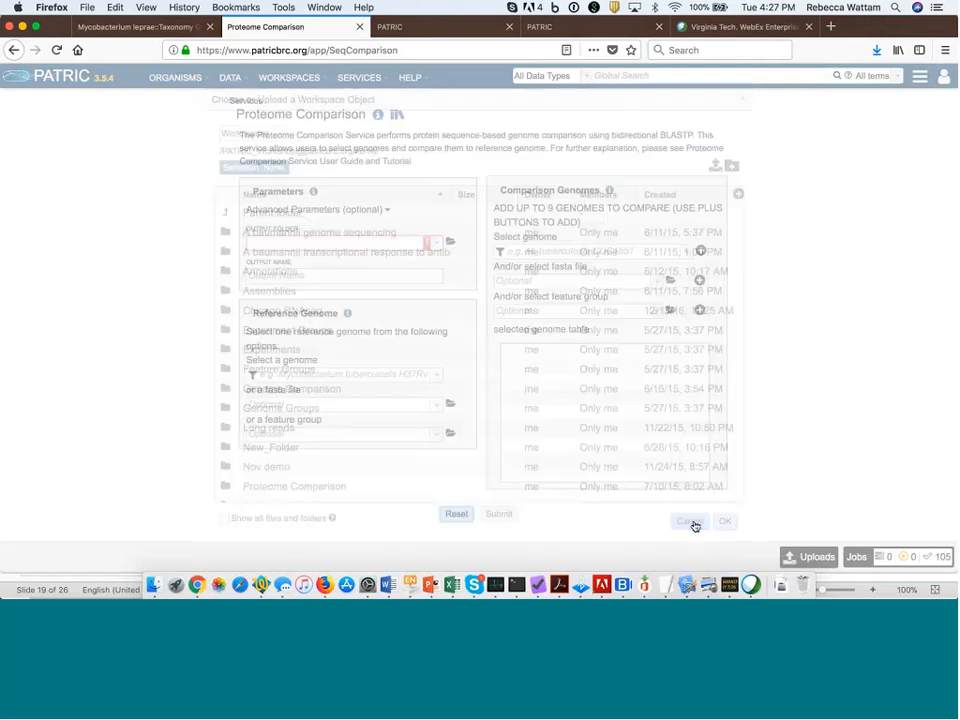
- Set the output folder to Webinar-Proteome Comparison and the output name to "Leprae TN ref host"
{"action": "left_click", "coordinate": [436, 243]}
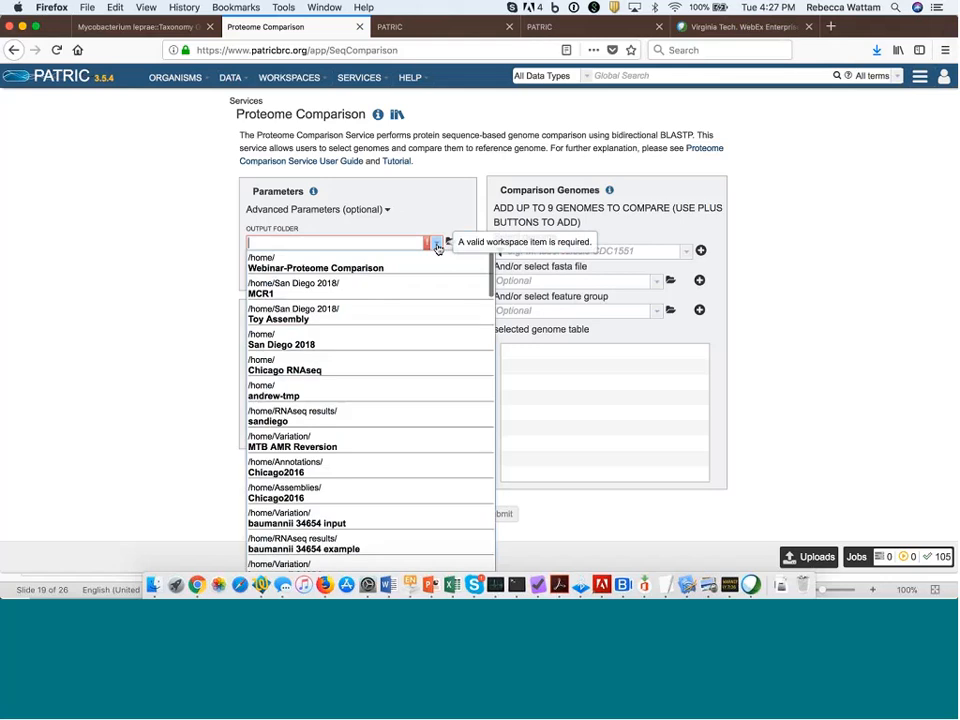
{"action": "left_click", "coordinate": [391, 268]}
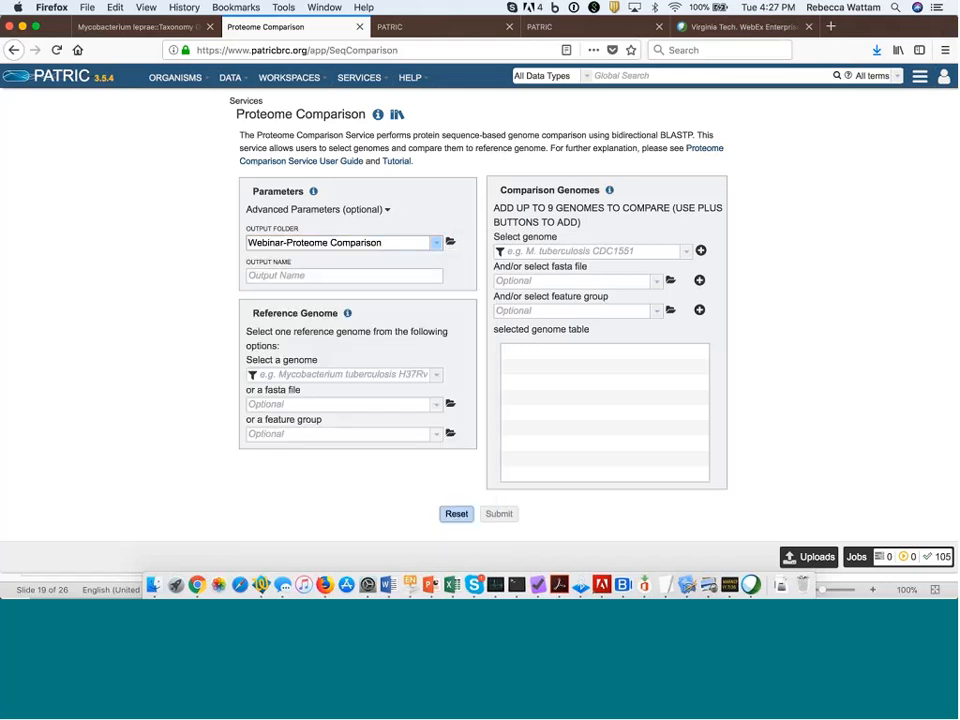
{"action": "left_click", "coordinate": [437, 244]}
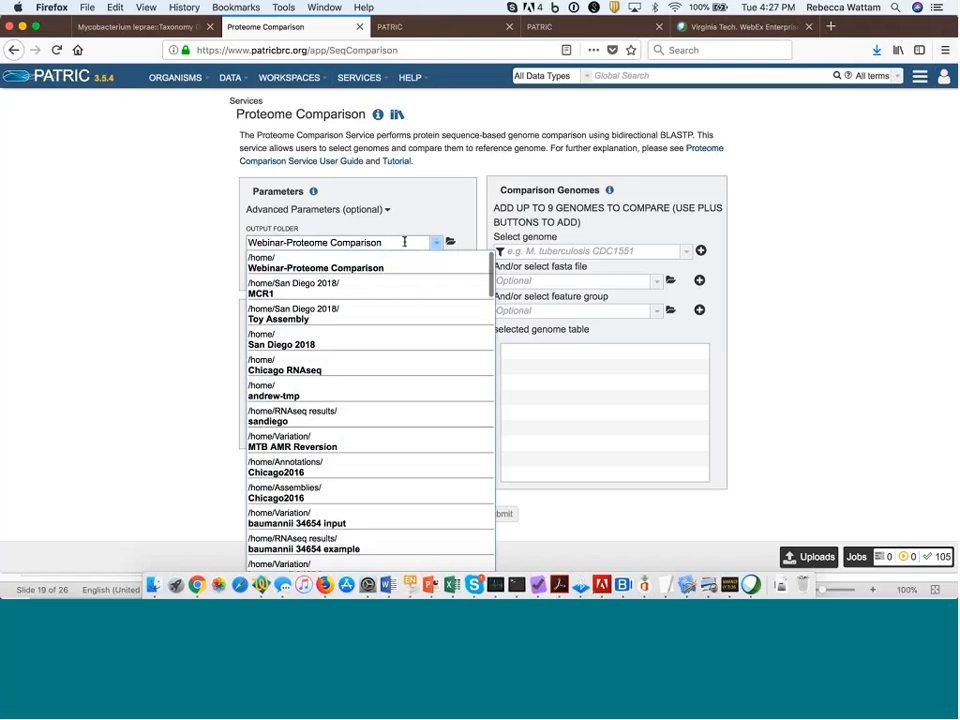
{"action": "left_click", "coordinate": [376, 267]}
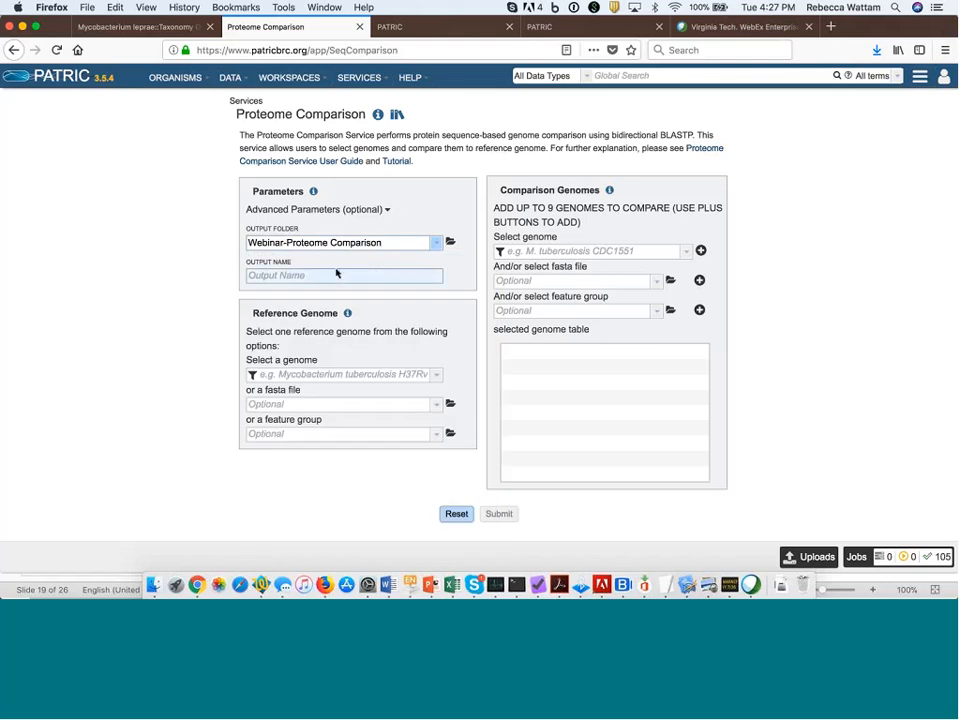
{"action": "left_click", "coordinate": [336, 273]}
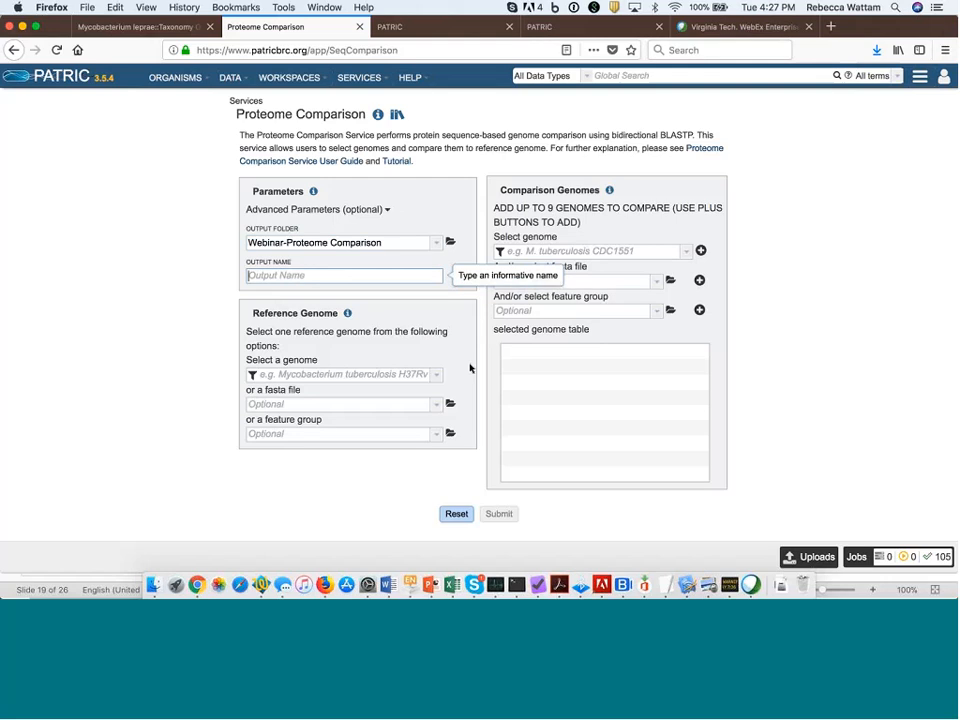
{"action": "type", "text": "L"}
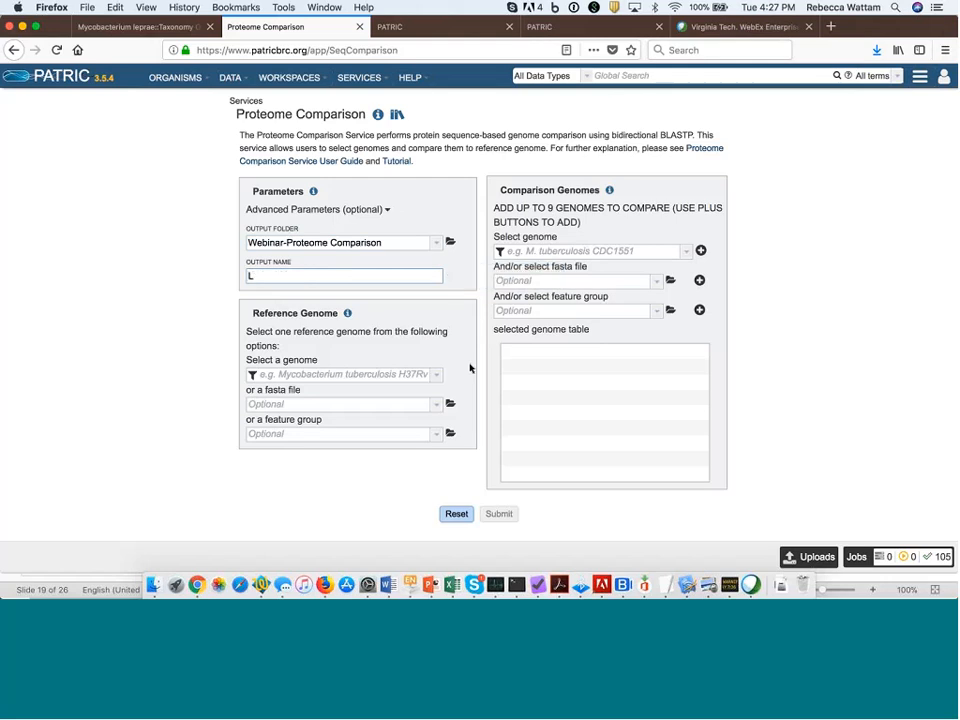
{"action": "type", "text": "eprae TN ref host"}
- Read the help on reference genome selection and close it
{"action": "left_click", "coordinate": [348, 316]}
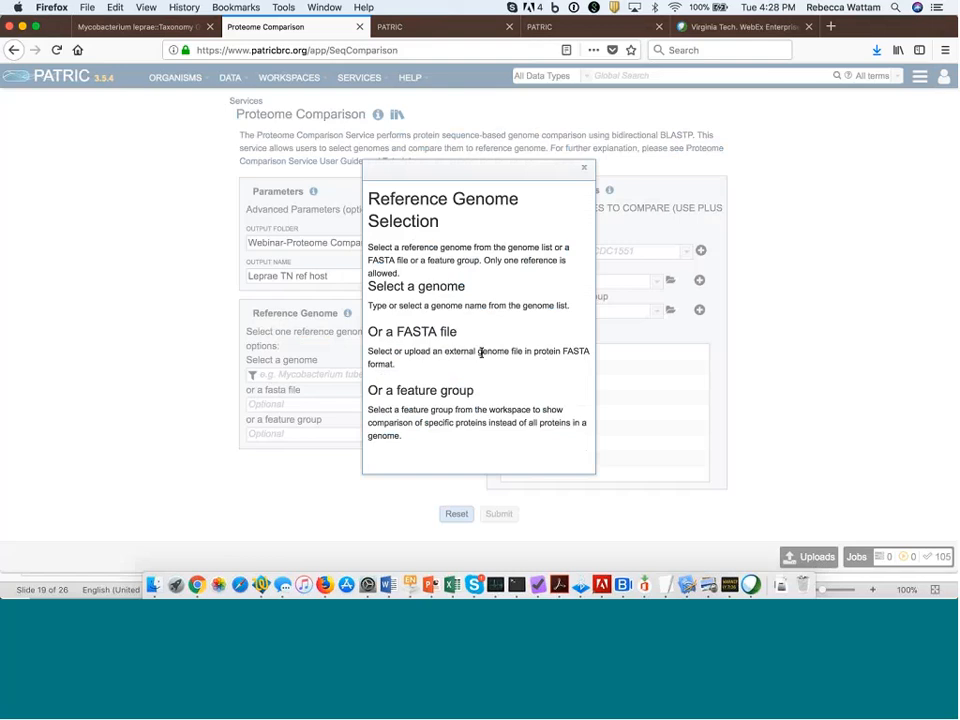
{"action": "left_click", "coordinate": [585, 171]}
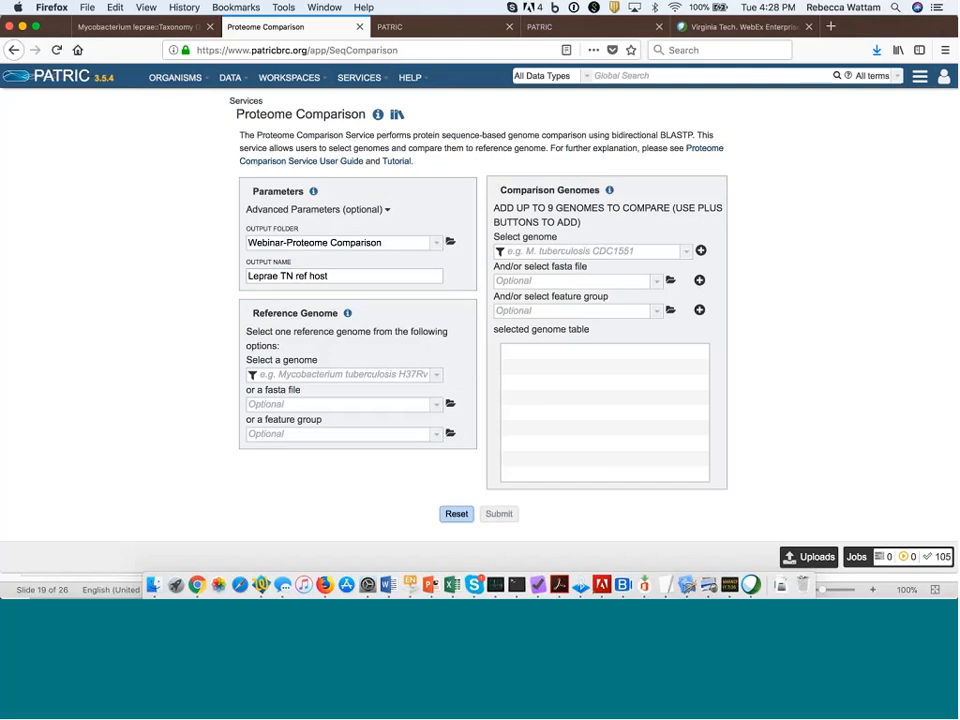
- Limit the reference genome search to My Genomes and list the private genomes available
{"action": "left_click", "coordinate": [253, 376]}
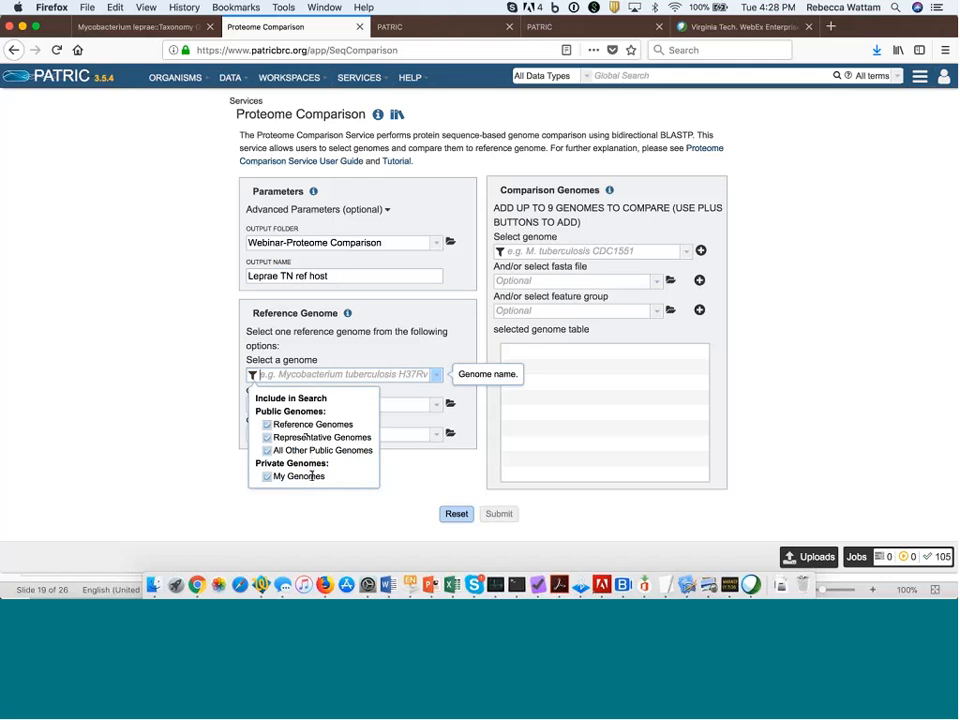
{"action": "left_click", "coordinate": [267, 450]}
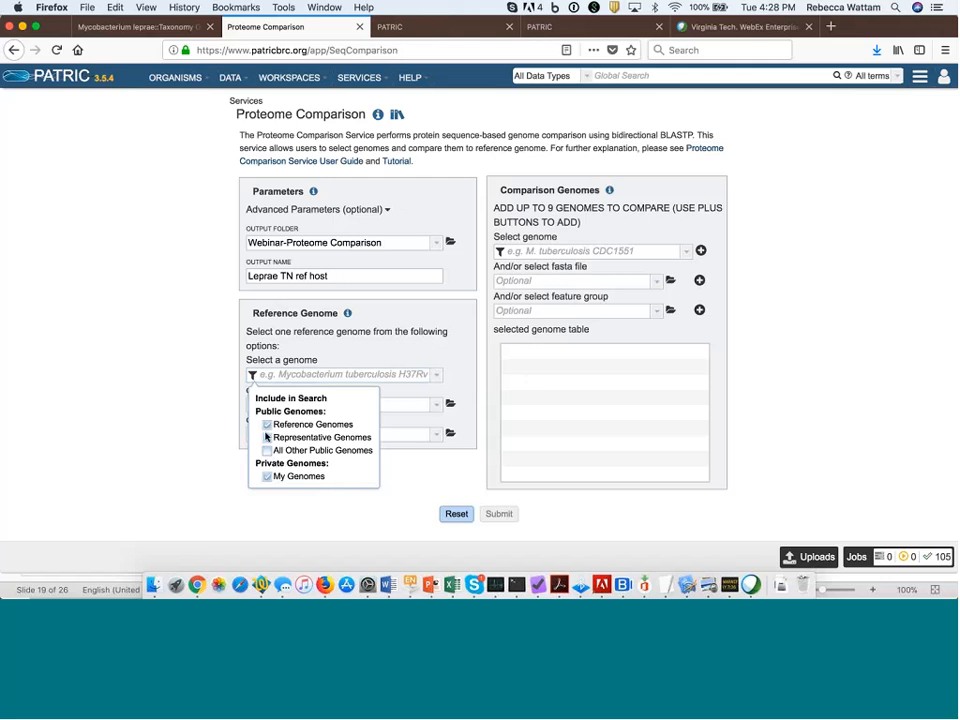
{"action": "left_click", "coordinate": [267, 424]}
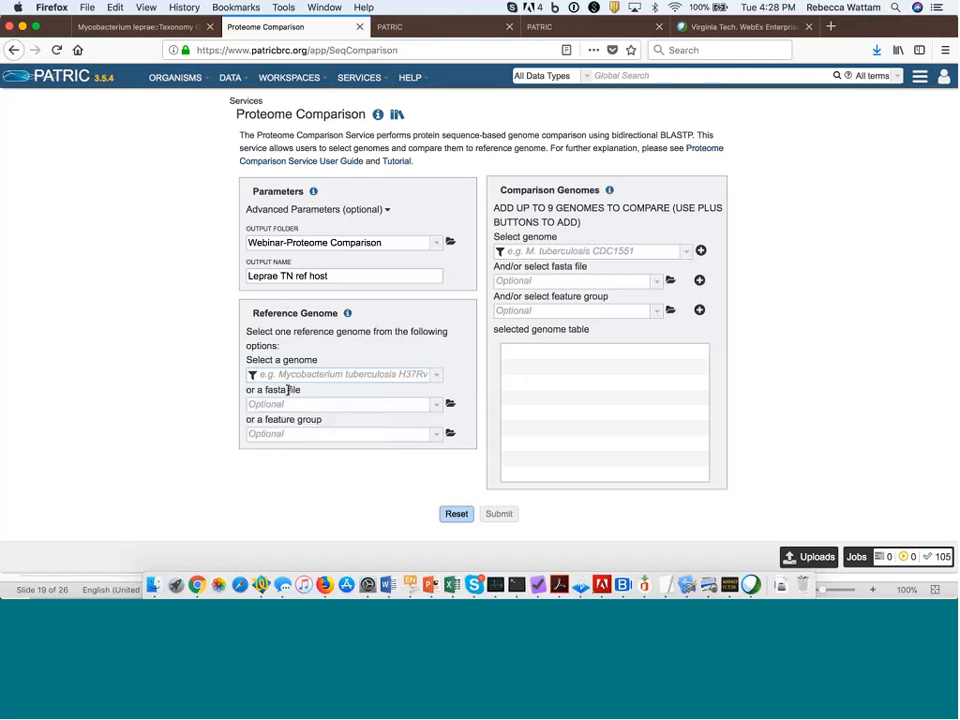
{"action": "left_click", "coordinate": [436, 377]}
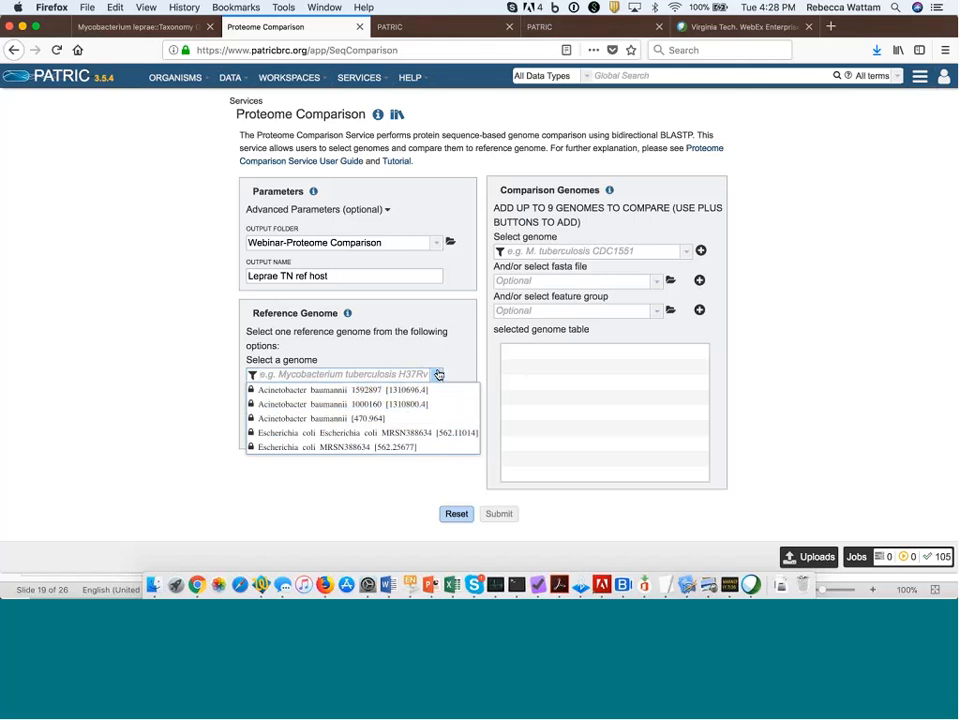
- Include reference, representative and all other public genomes in the reference genome search again
{"action": "left_click", "coordinate": [253, 375]}
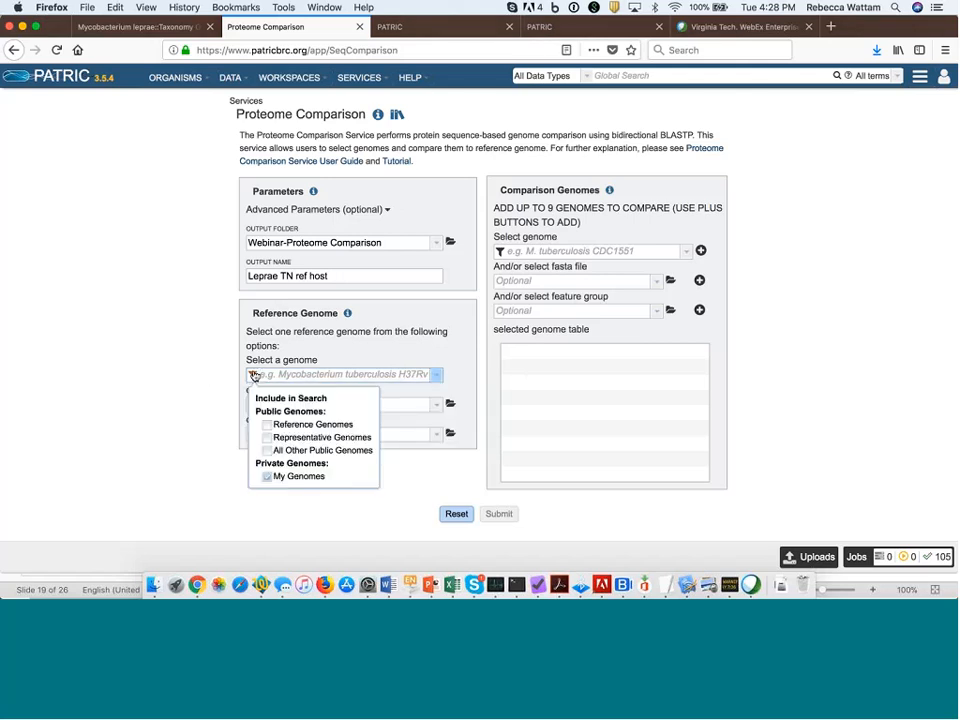
{"action": "left_click", "coordinate": [267, 451]}
{"action": "left_click", "coordinate": [267, 438]}
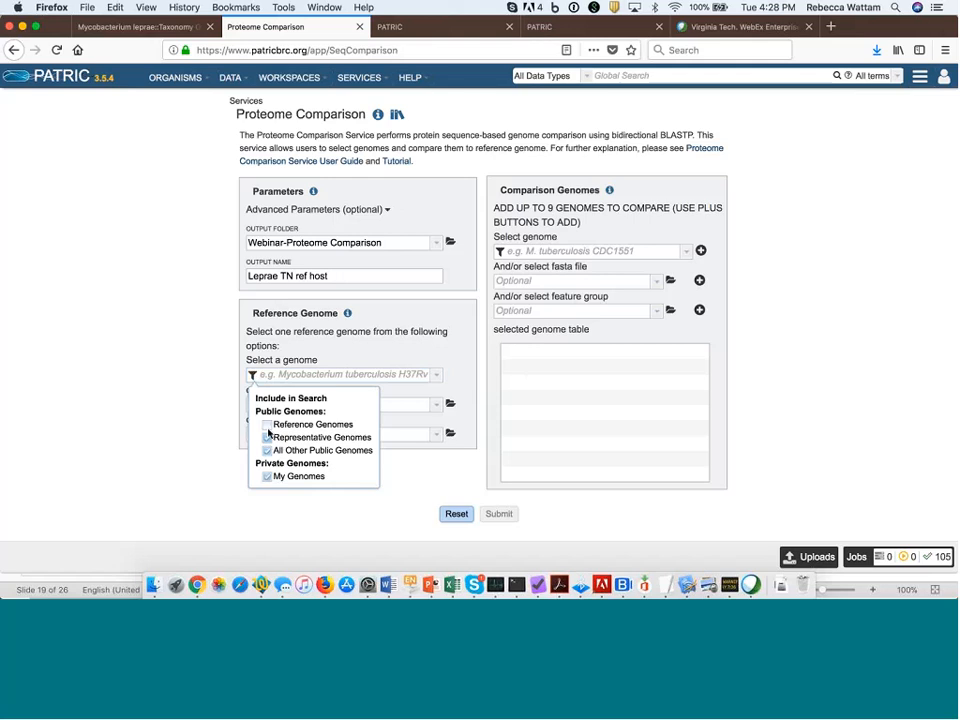
{"action": "left_click", "coordinate": [267, 425]}
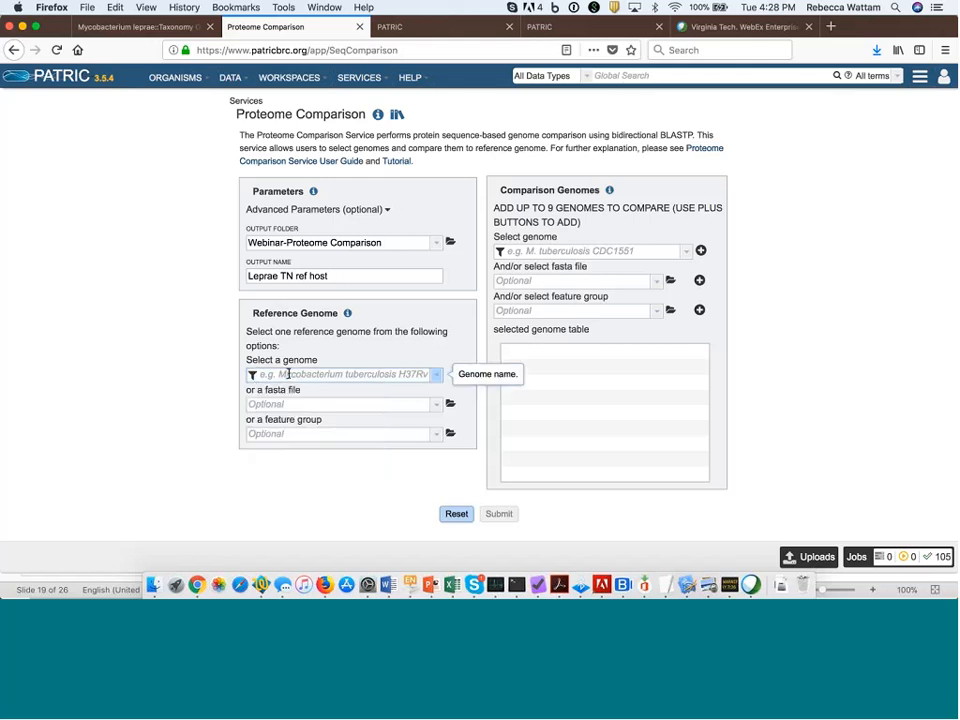
- Search for "leprae TN" and set Mycobacterium leprae TN [272631.5] as the reference genome
{"action": "left_click", "coordinate": [288, 373]}
{"action": "type", "text": "lep"}
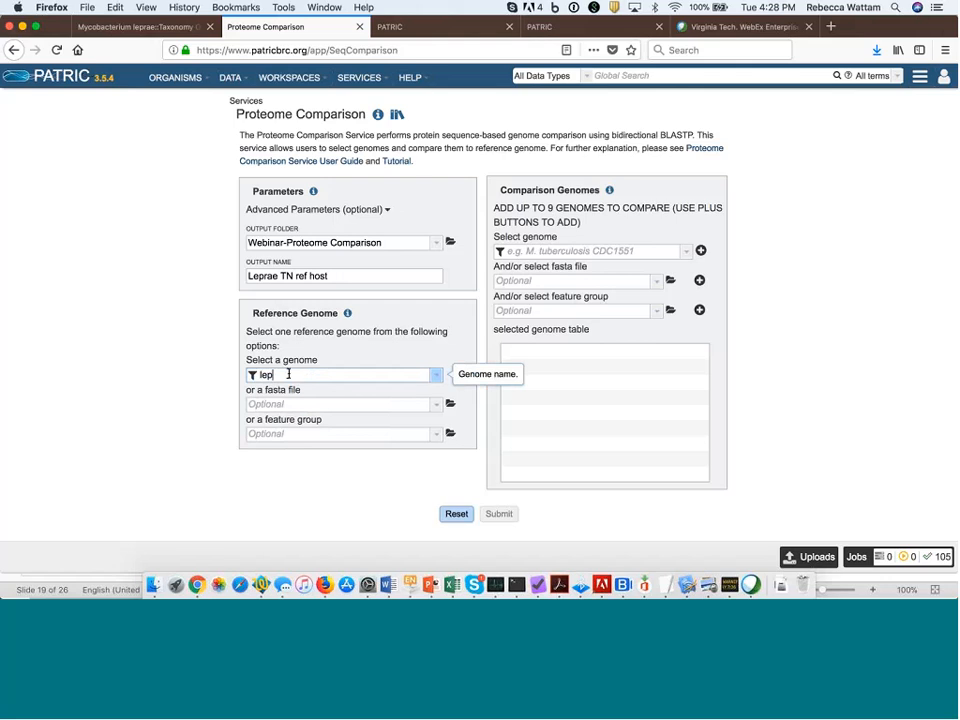
{"action": "type", "text": "rae"}
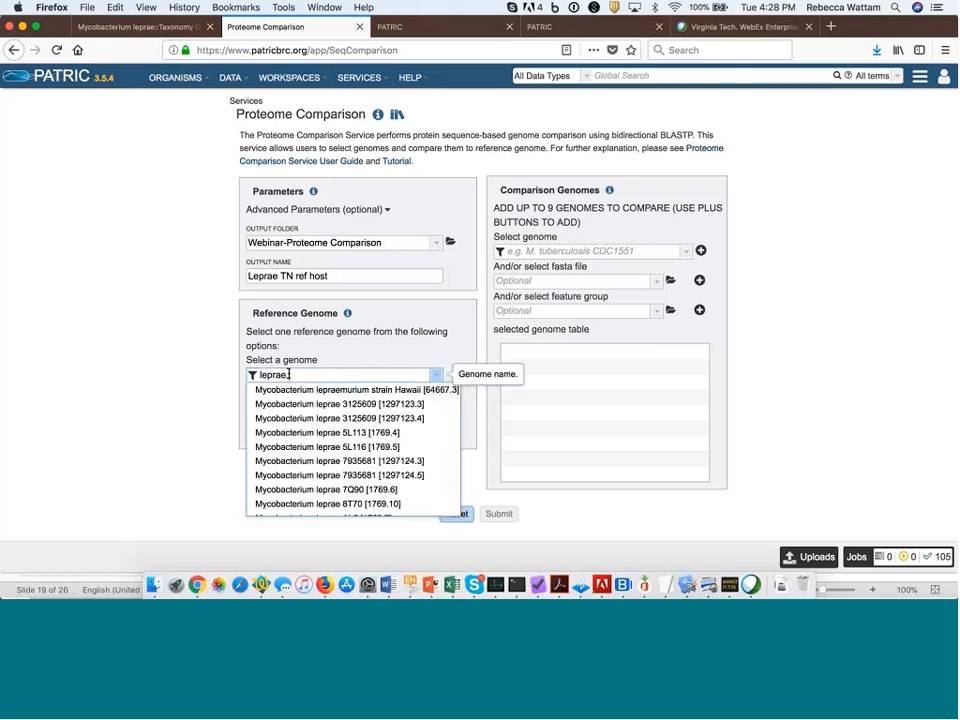
{"action": "type", "text": " TN"}
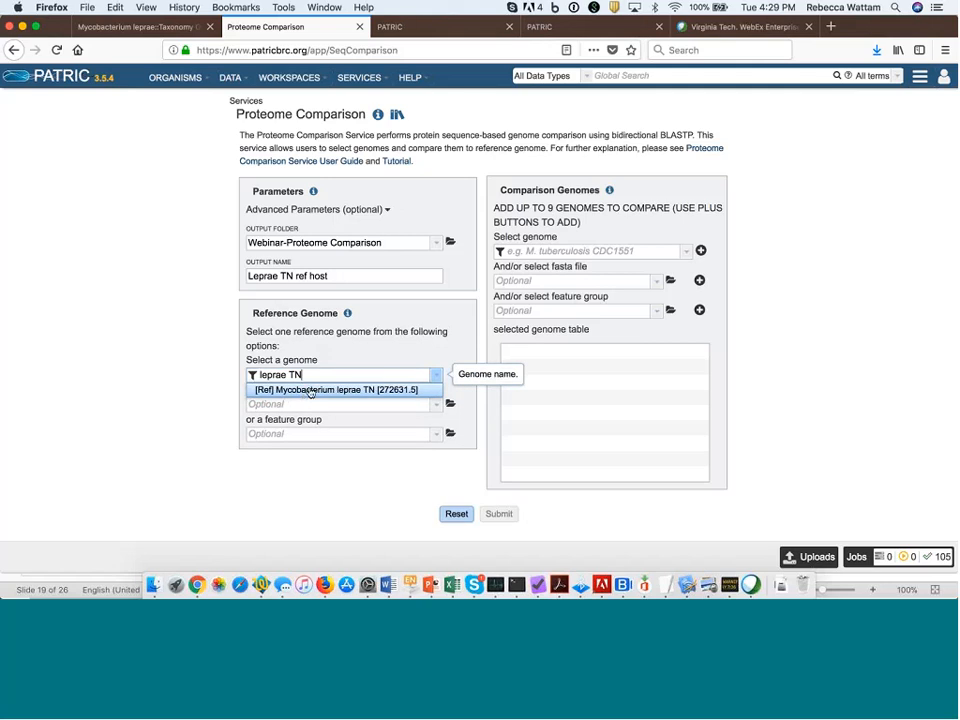
{"action": "left_click", "coordinate": [306, 390]}
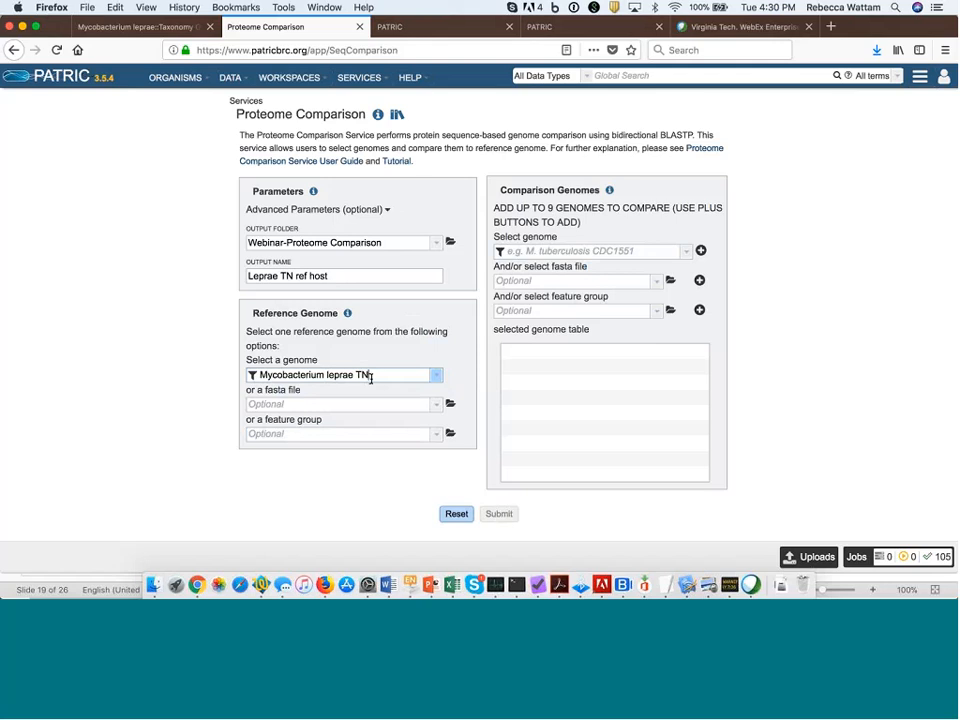
- Mark the mouse-host genome AL5 in the genome list and add Mycobacterium leprae AL5 [1769.7] to the comparison genomes
{"action": "left_click", "coordinate": [137, 31]}
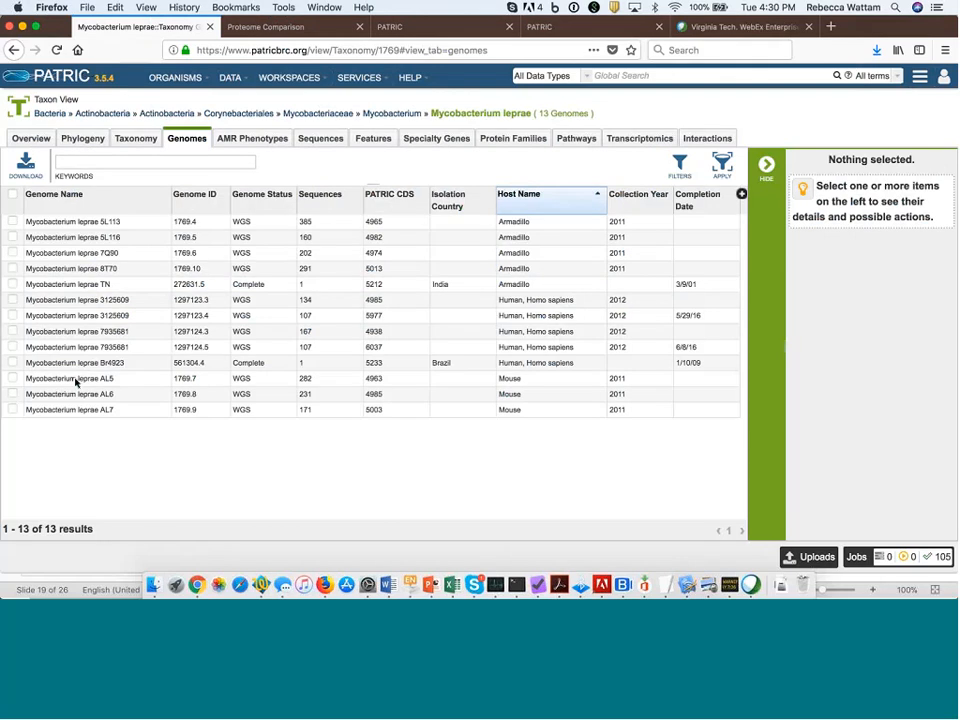
{"action": "left_click", "coordinate": [12, 378]}
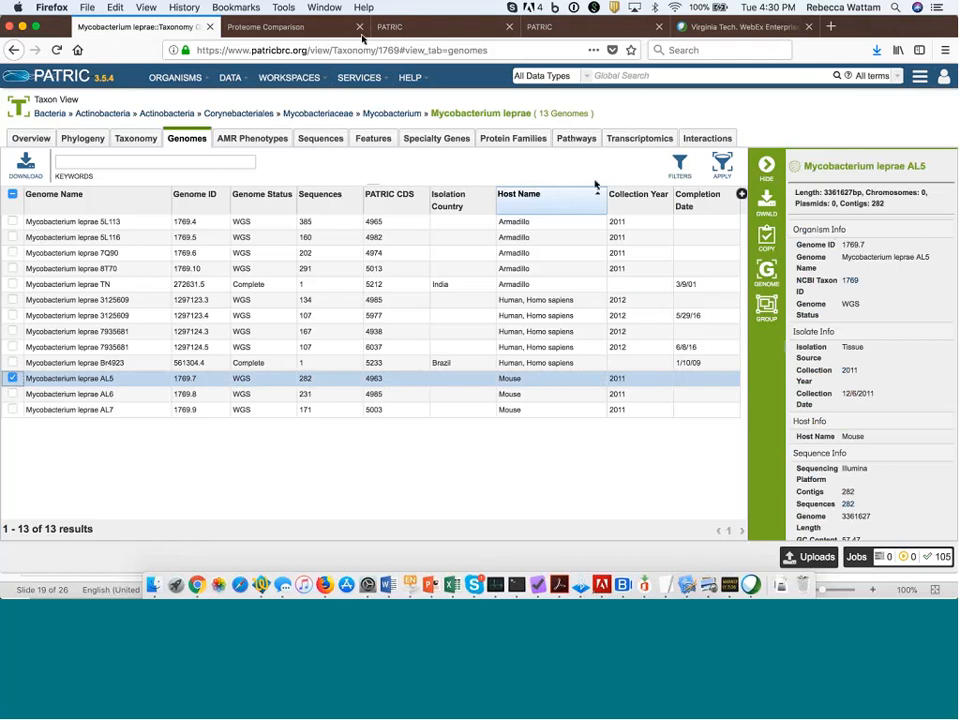
{"action": "left_click", "coordinate": [306, 25]}
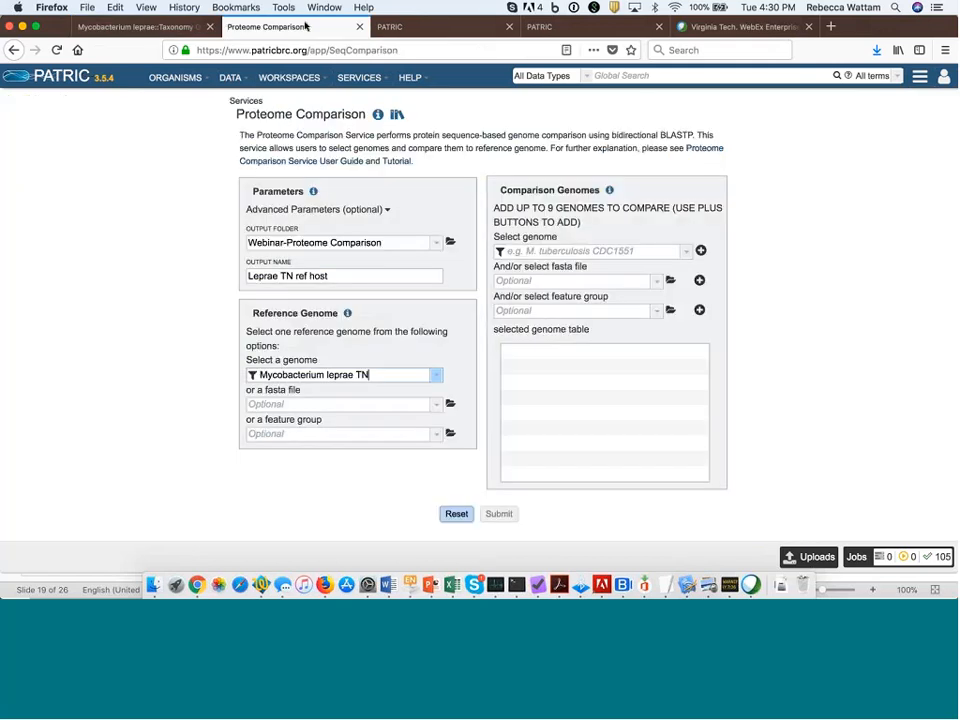
{"action": "left_click", "coordinate": [518, 250]}
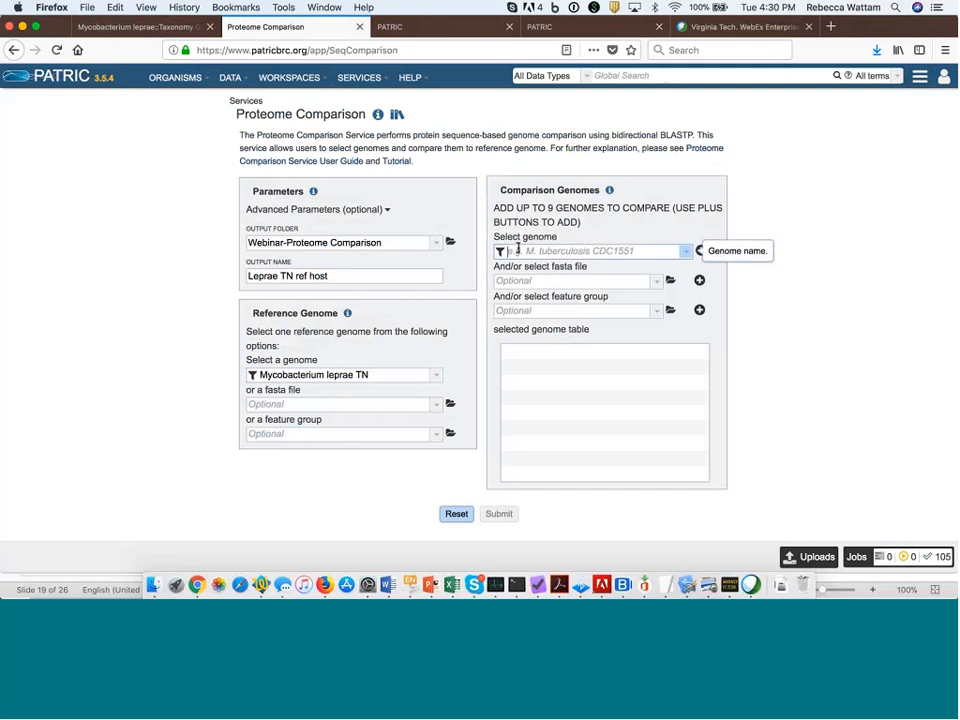
{"action": "type", "text": "Al"}
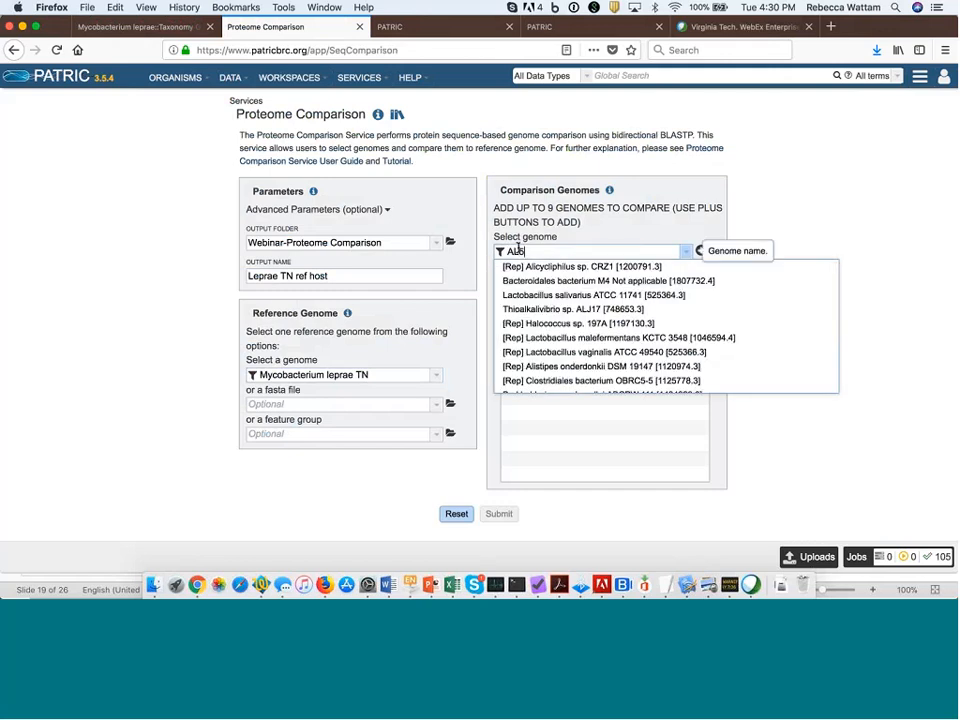
{"action": "type", "text": "5"}
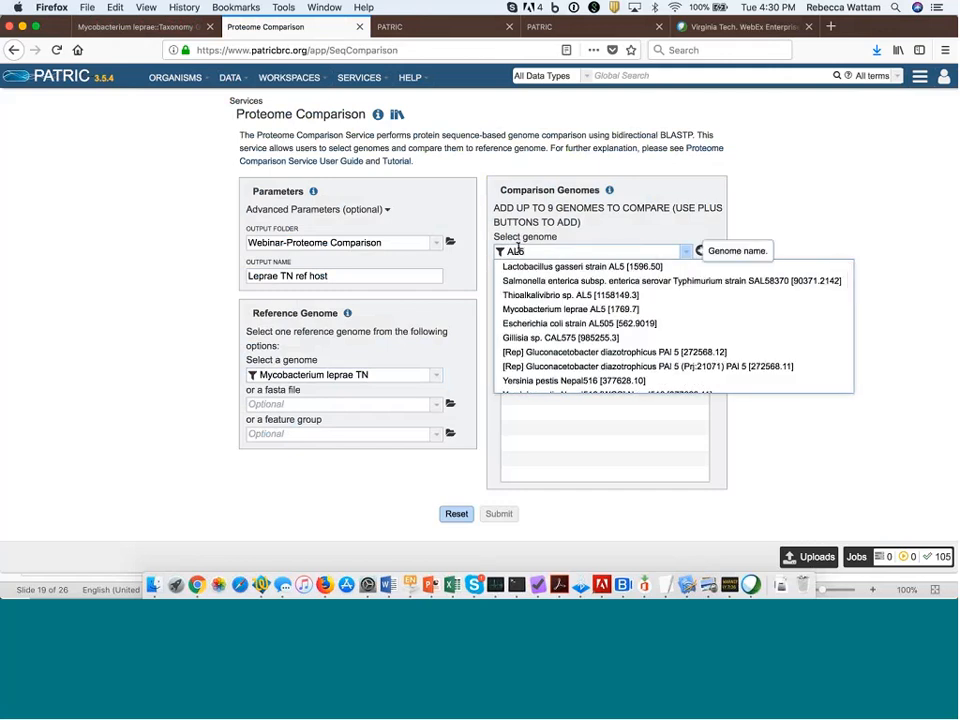
{"action": "left_click", "coordinate": [585, 313]}
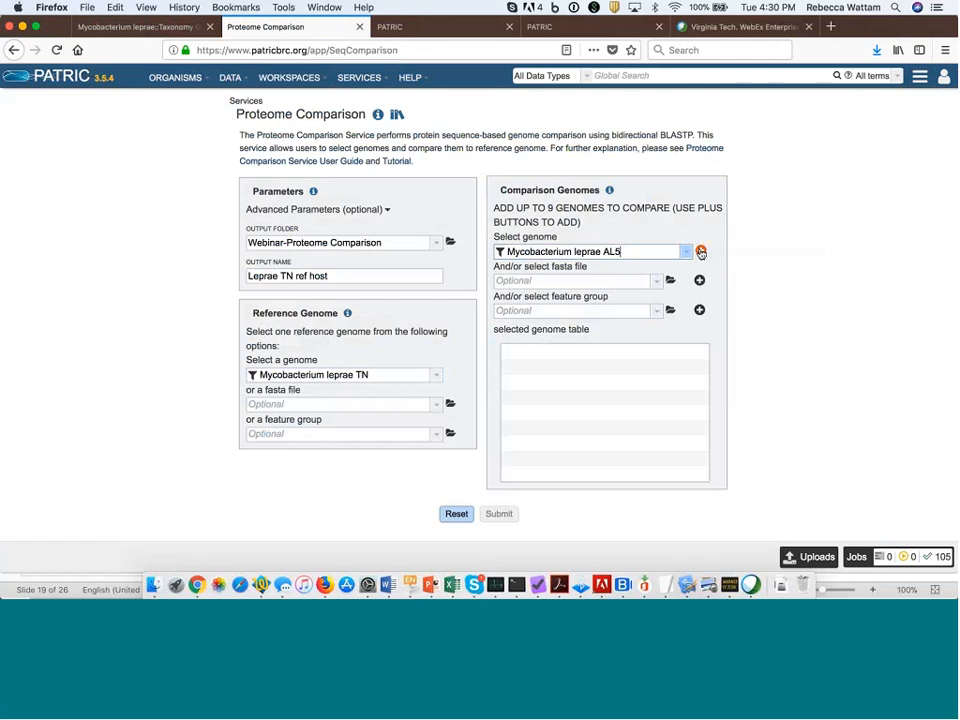
{"action": "left_click", "coordinate": [701, 251]}
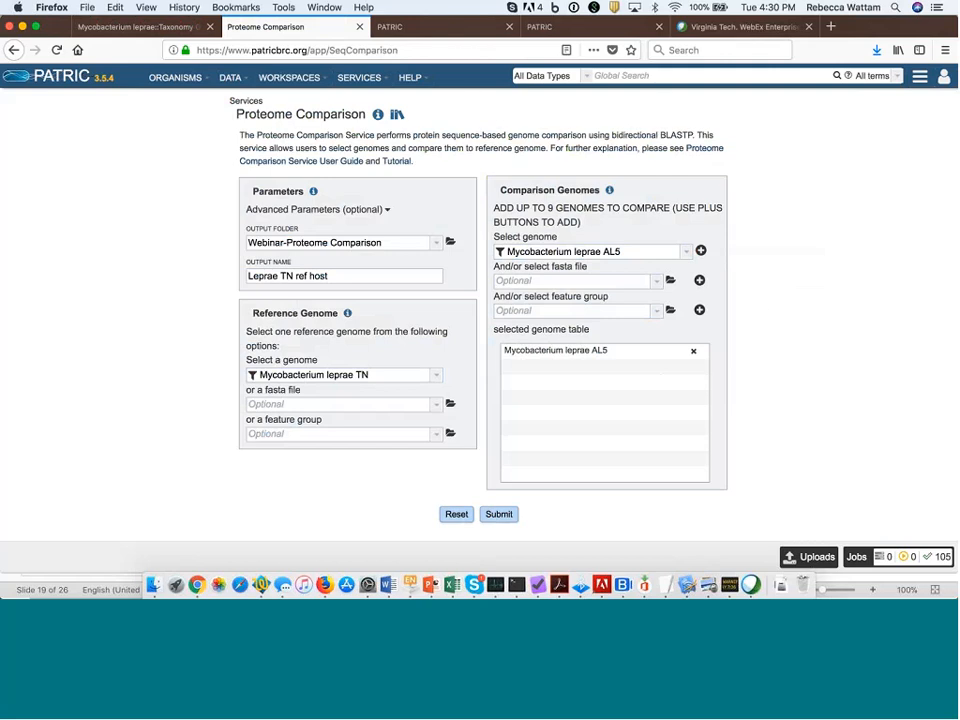
- Mark AL6 instead of AL5 in the genome list and add Mycobacterium leprae AL6 [1769.8] to the comparison genomes
{"action": "left_click", "coordinate": [158, 30]}
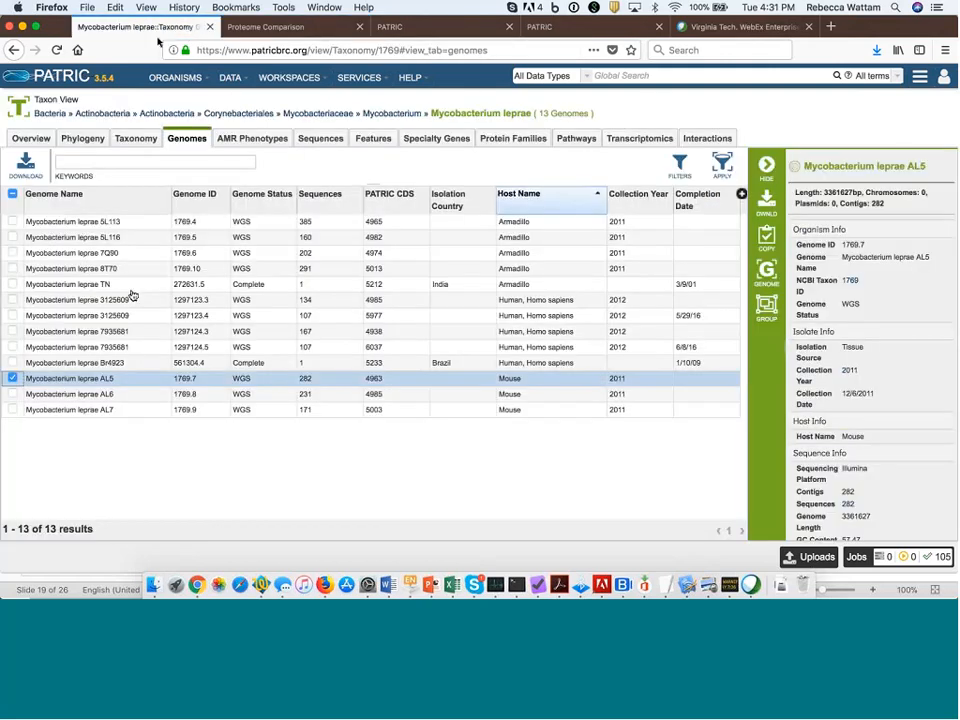
{"action": "left_click", "coordinate": [14, 394]}
{"action": "left_click", "coordinate": [12, 378]}
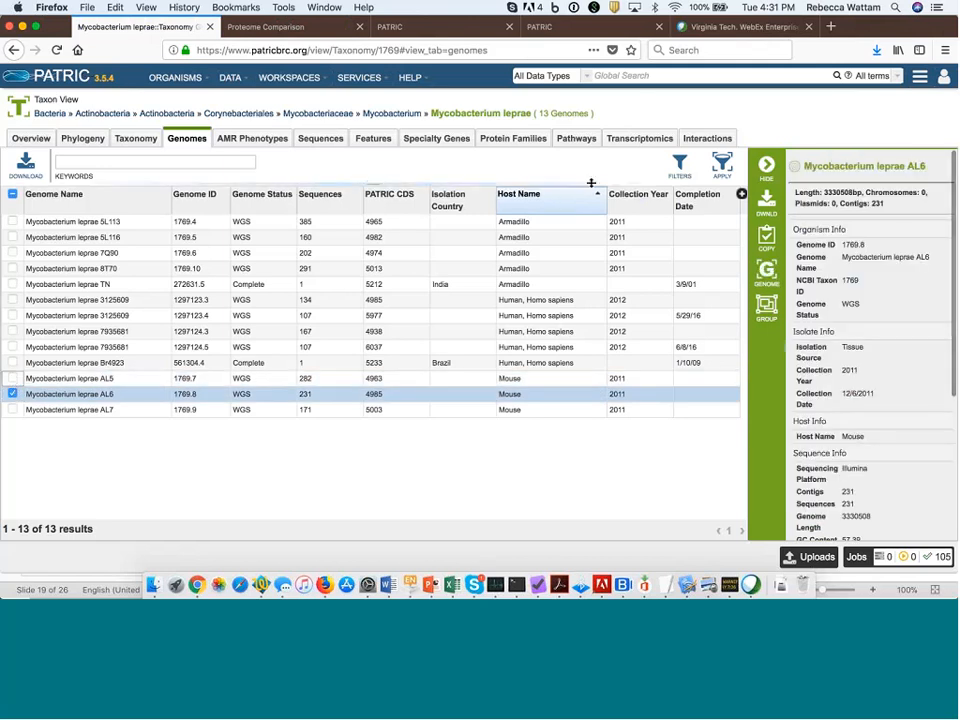
{"action": "left_click", "coordinate": [270, 27]}
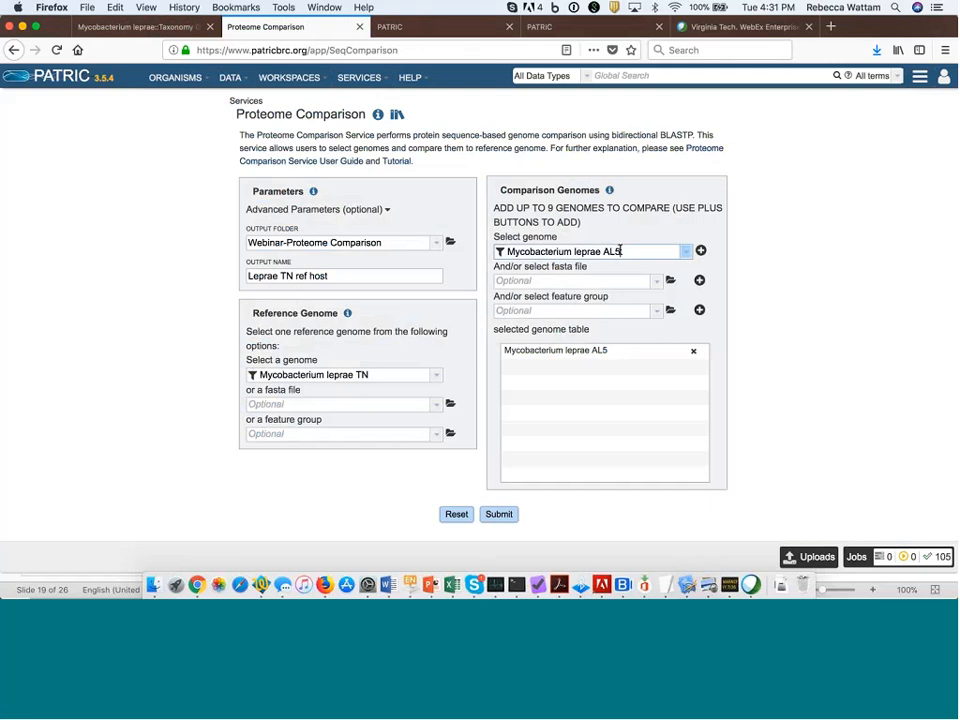
{"action": "left_click", "coordinate": [620, 251]}
{"action": "key", "text": "BackSpace"}
{"action": "type", "text": "6"}
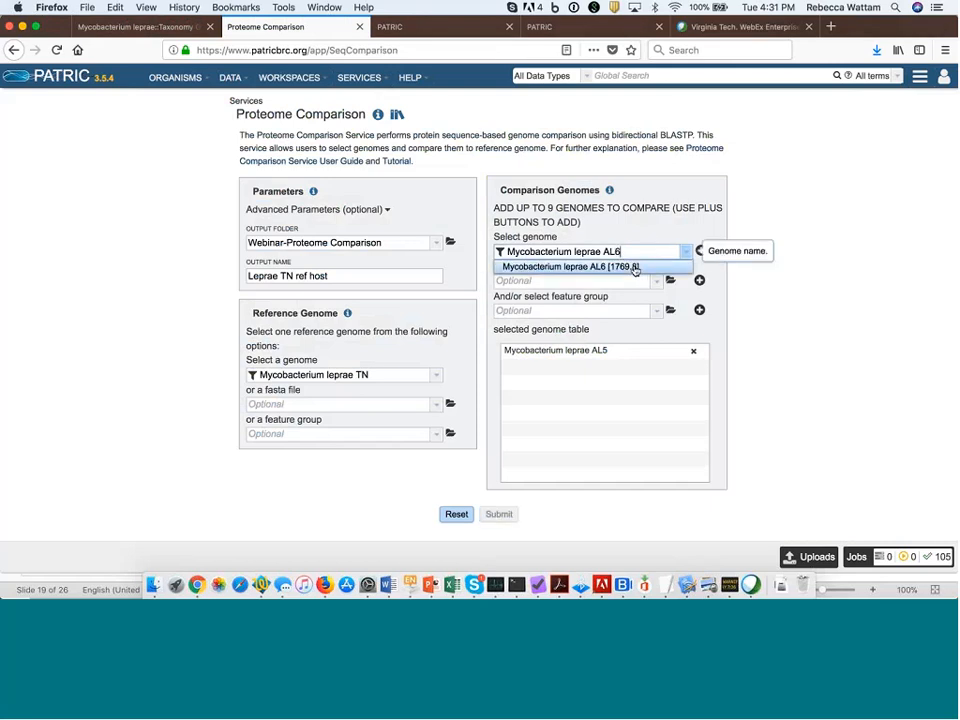
{"action": "left_click", "coordinate": [634, 268]}
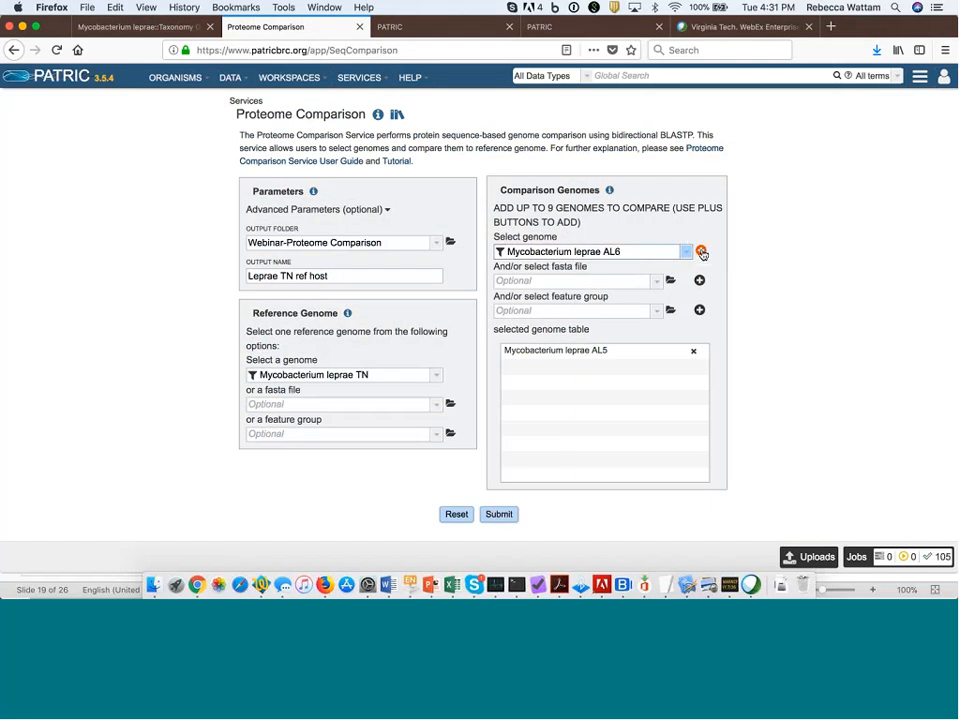
{"action": "left_click", "coordinate": [701, 252]}
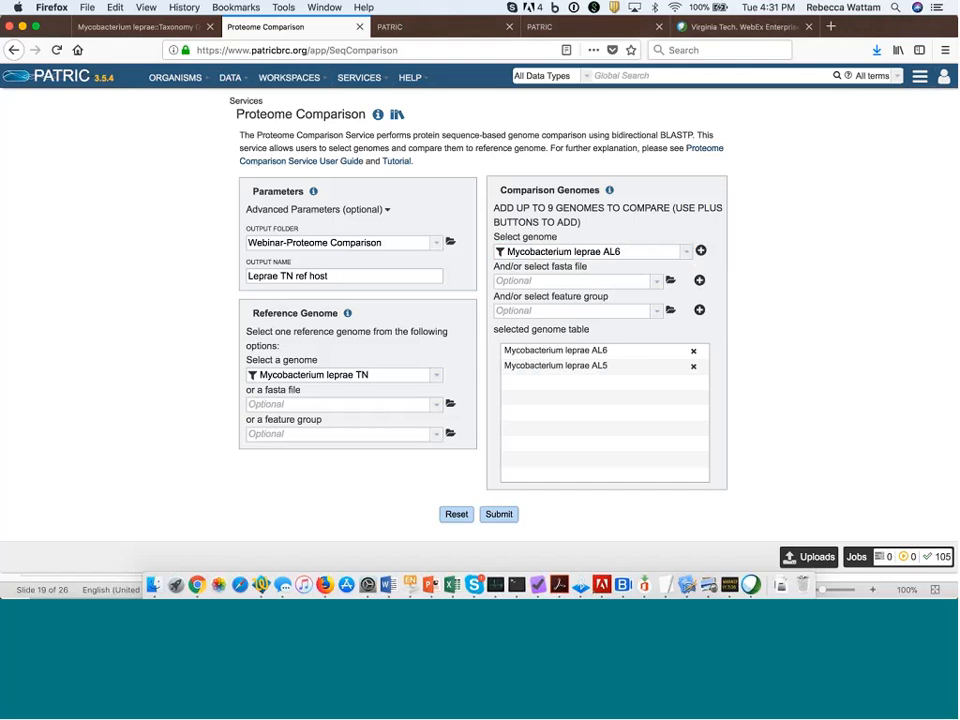
- Mark the human-host genome 7935681 with ID 1297124.5 in the genome list and unmark AL6
{"action": "left_click", "coordinate": [164, 27]}
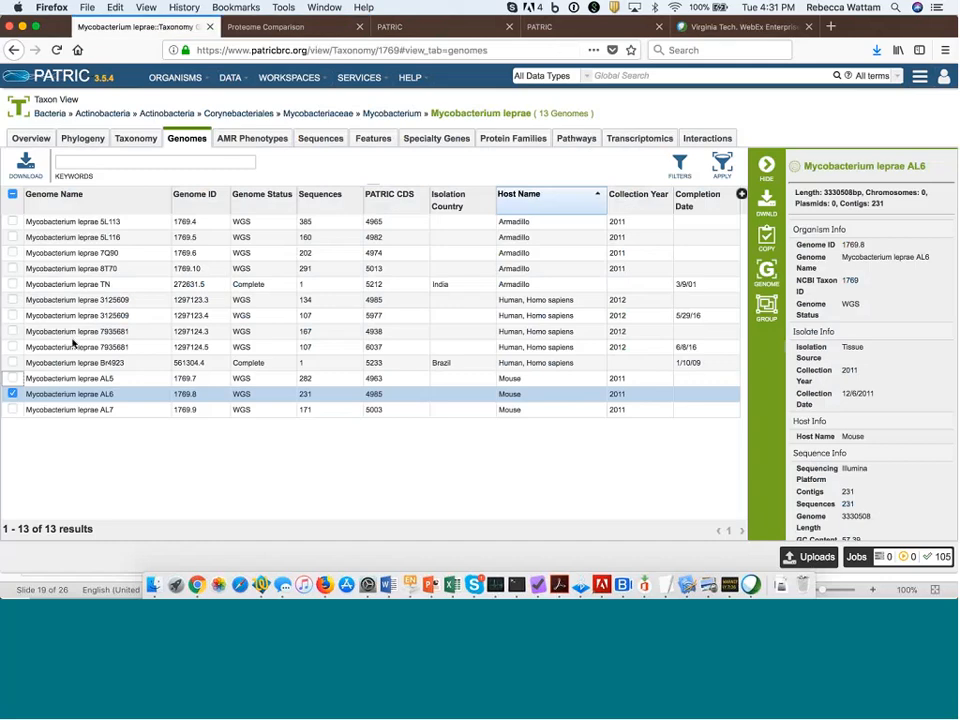
{"action": "left_click", "coordinate": [12, 347]}
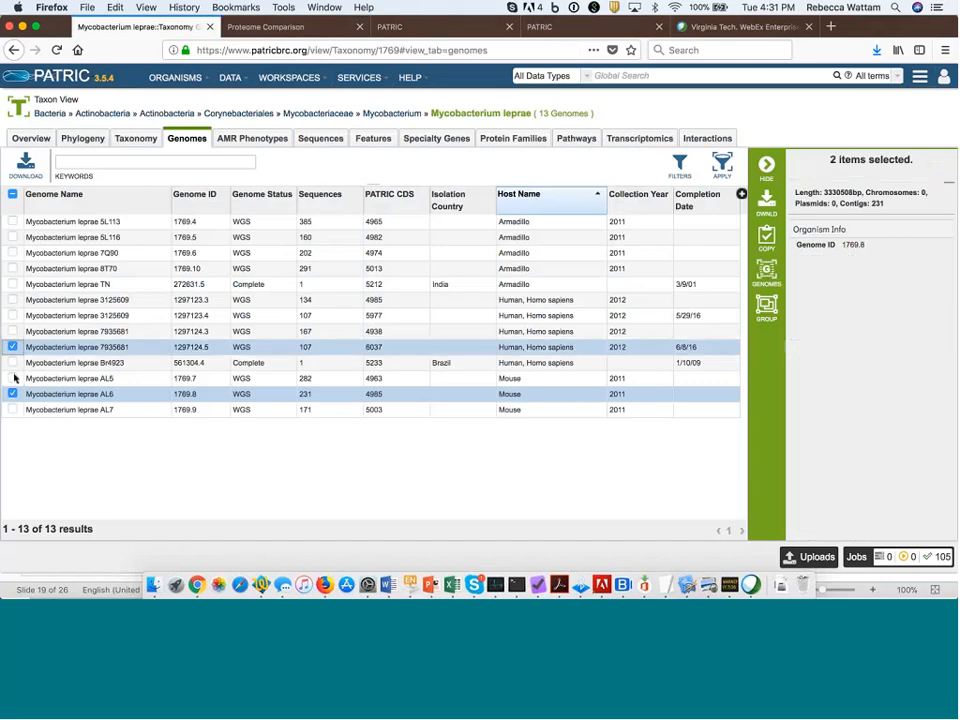
{"action": "left_click", "coordinate": [12, 394]}
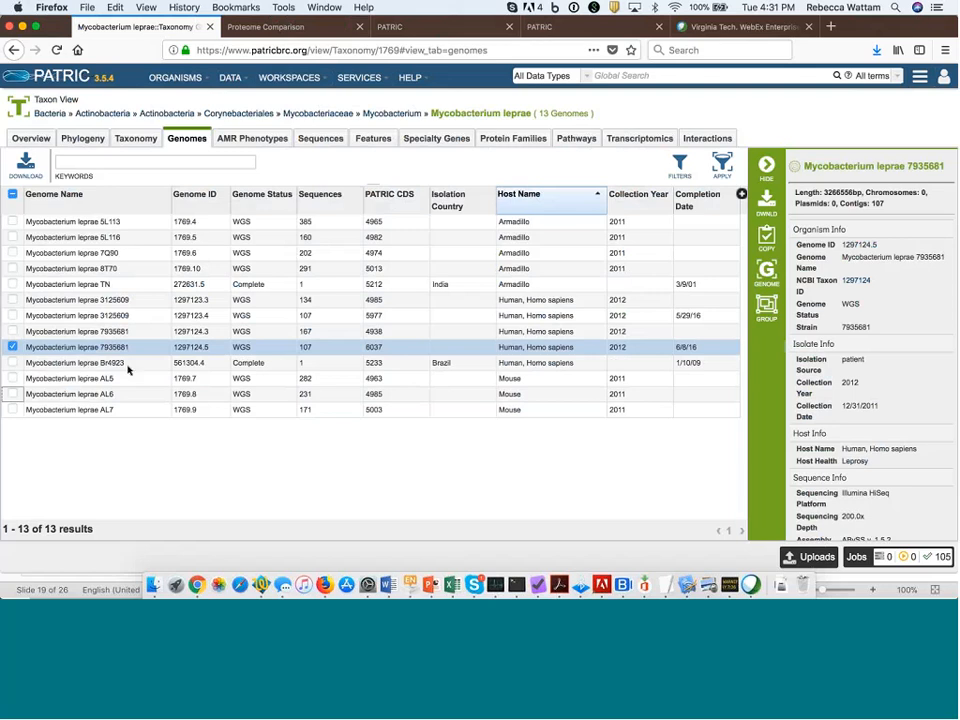
- Add Mycobacterium leprae Br4923 [561304.4] to the comparison genomes in the Proteome Comparison form
{"action": "left_click", "coordinate": [294, 30]}
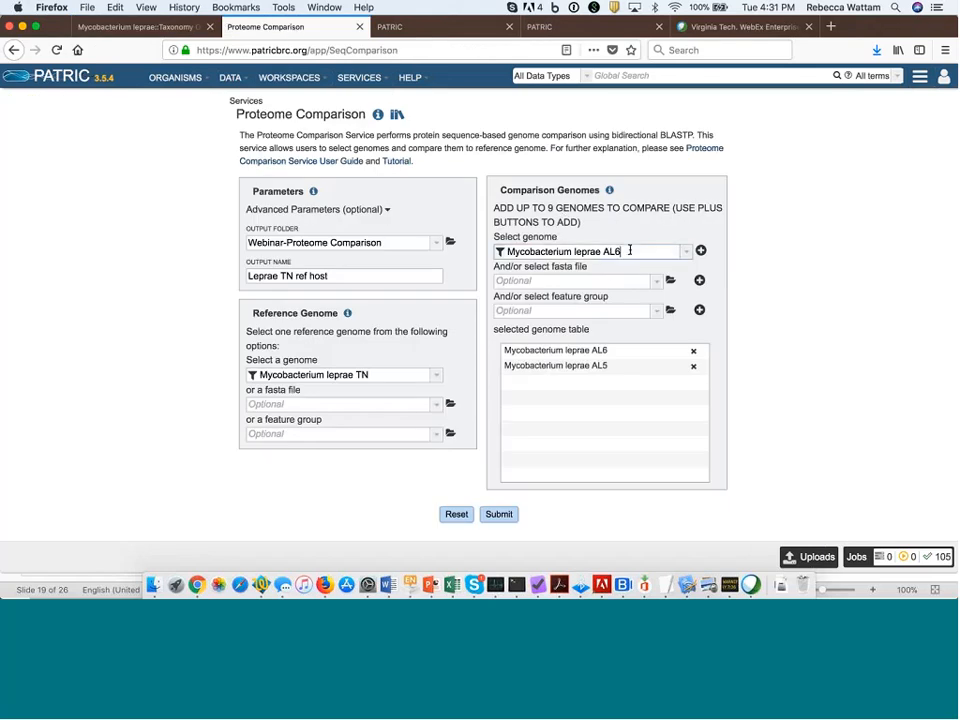
{"action": "key", "text": "BackSpace"}
{"action": "key", "text": "BackSpace"}
{"action": "key", "text": "BackSpace"}
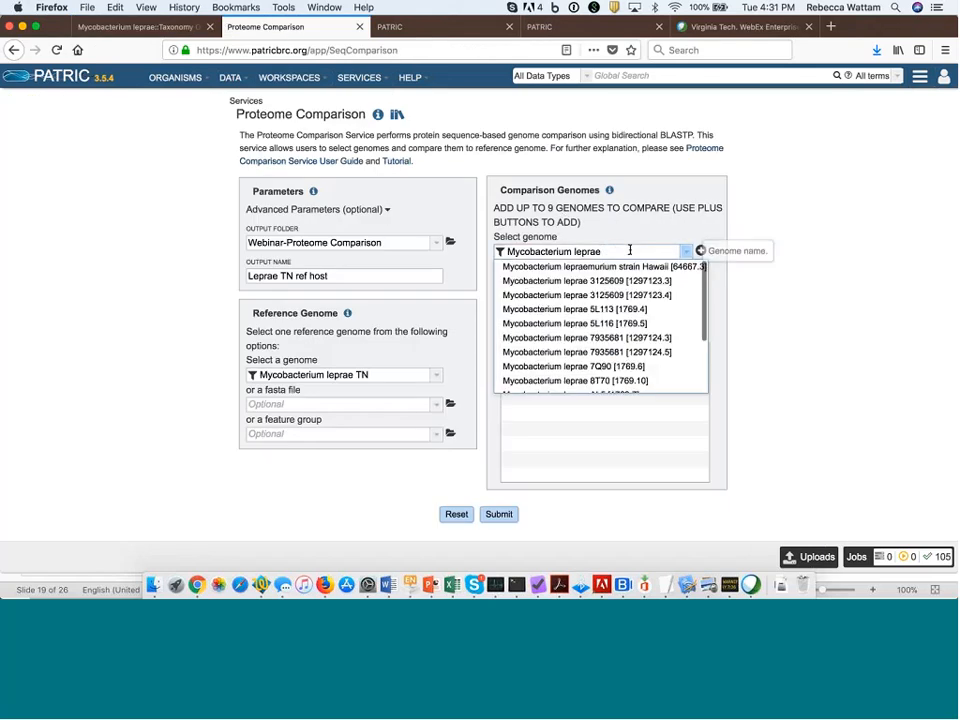
{"action": "type", "text": "Br"}
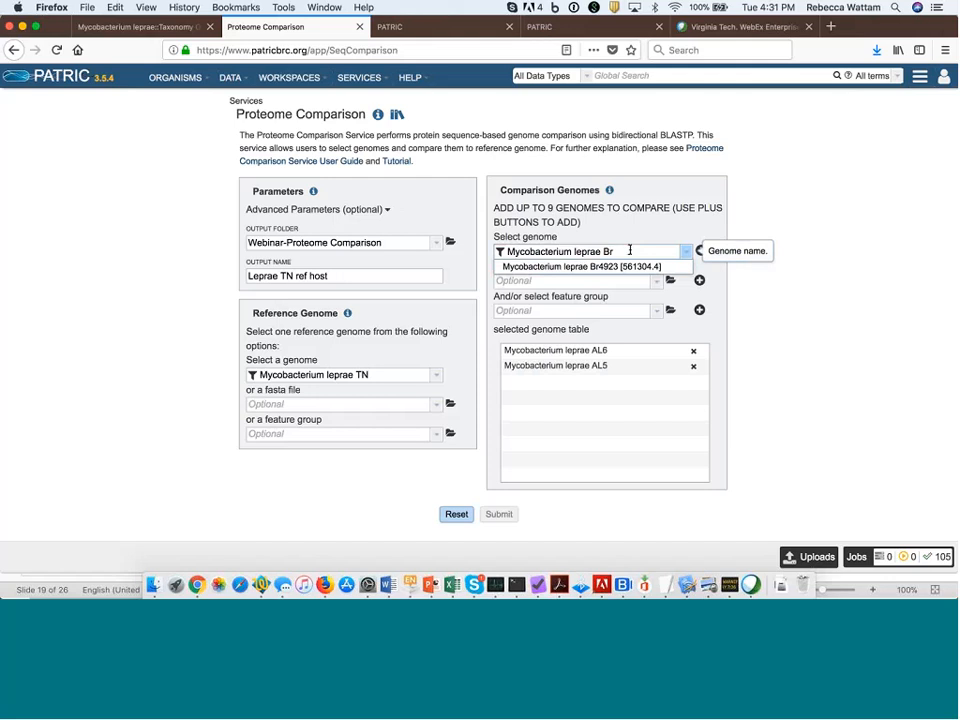
{"action": "left_click", "coordinate": [621, 267]}
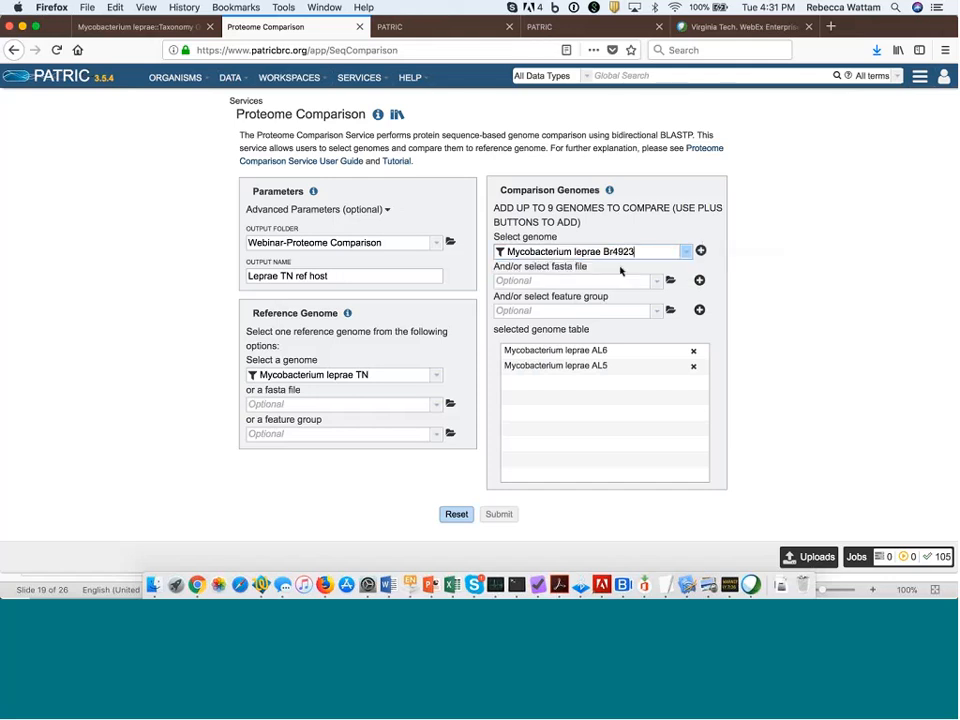
{"action": "left_click", "coordinate": [702, 252]}
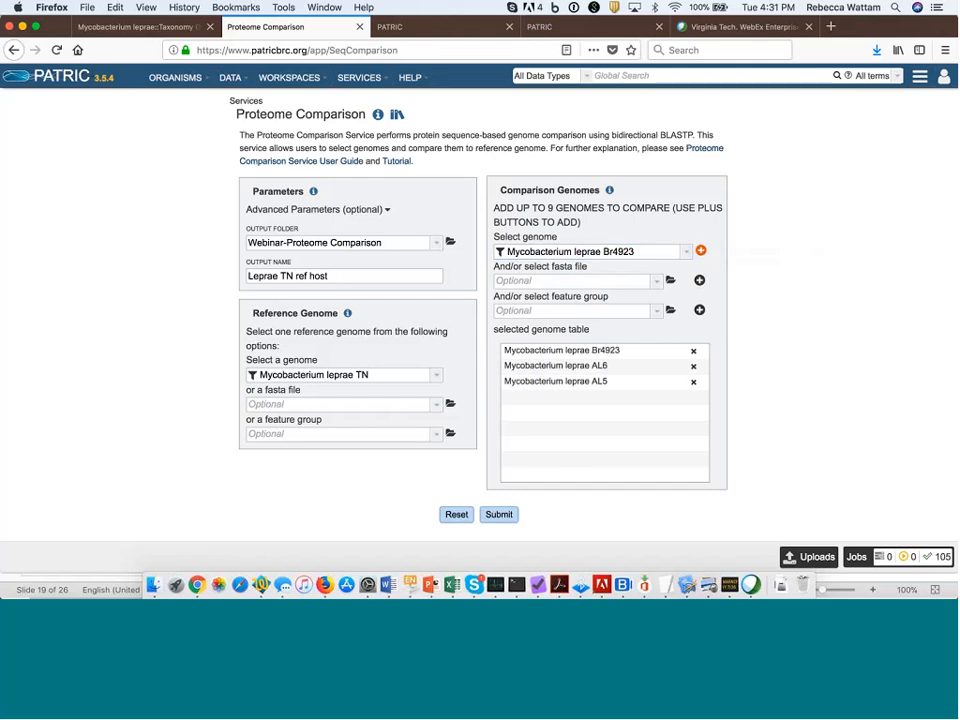
- Examine the isolate, sequencing, project and comment metadata of the marked genome 7935681 with ID 1297124.5 in the Mycobacterium leprae genome list
{"action": "left_click", "coordinate": [165, 26]}
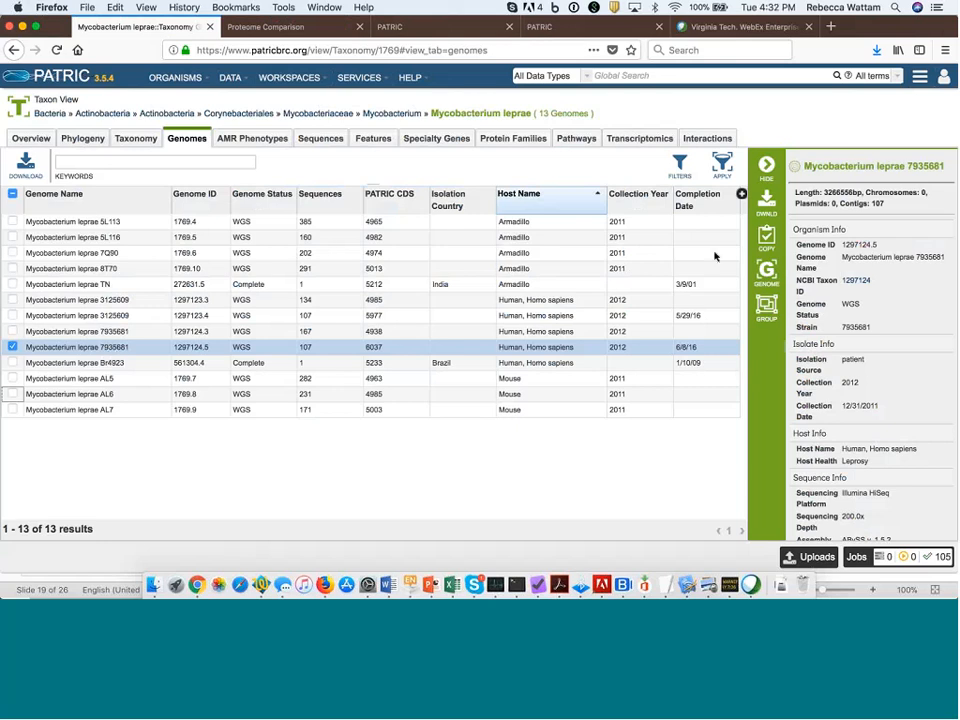
{"action": "double_click", "coordinate": [936, 165]}
{"action": "scroll", "coordinate": [906, 344], "scroll_direction": "down", "scroll_amount": 5}
{"action": "scroll", "coordinate": [906, 344], "scroll_direction": "down", "scroll_amount": 2}
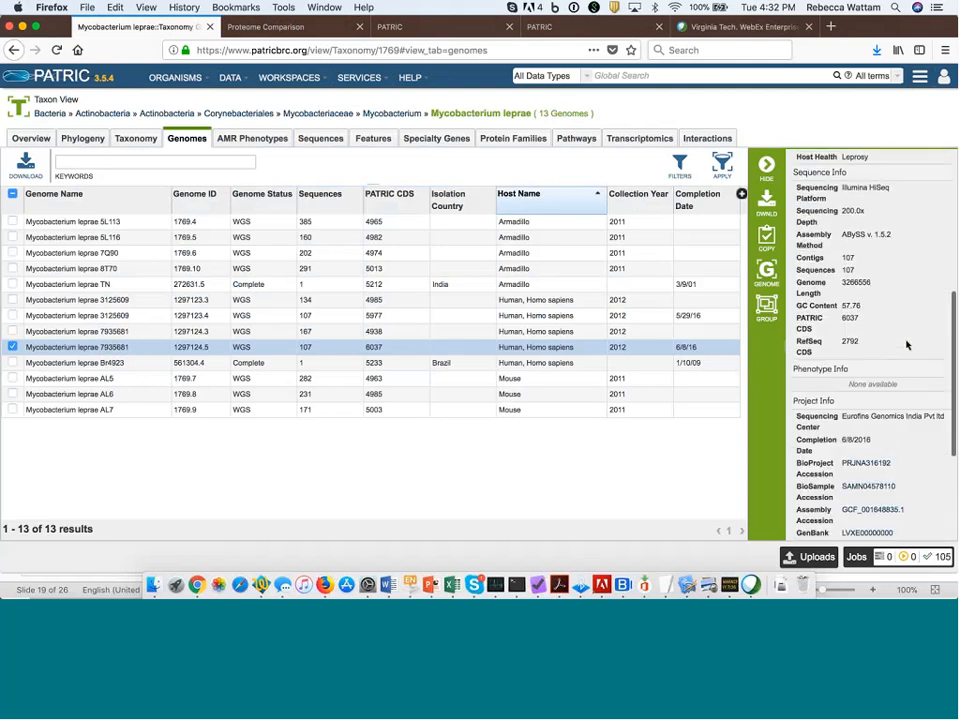
{"action": "scroll", "coordinate": [906, 344], "scroll_direction": "down", "scroll_amount": 2}
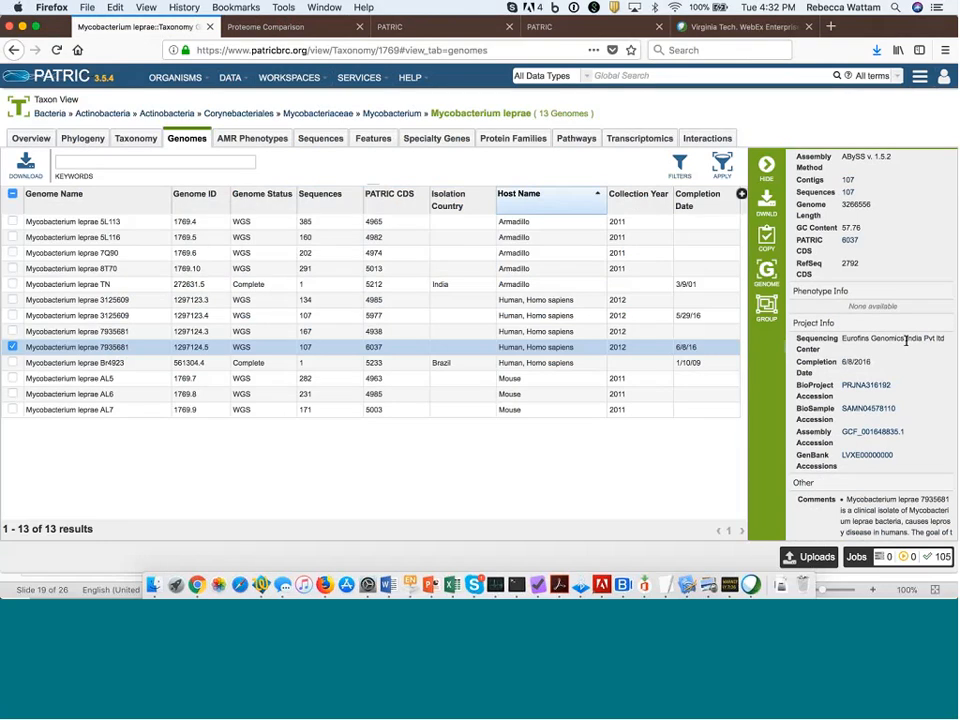
{"action": "scroll", "coordinate": [906, 341], "scroll_direction": "down", "scroll_amount": 1}
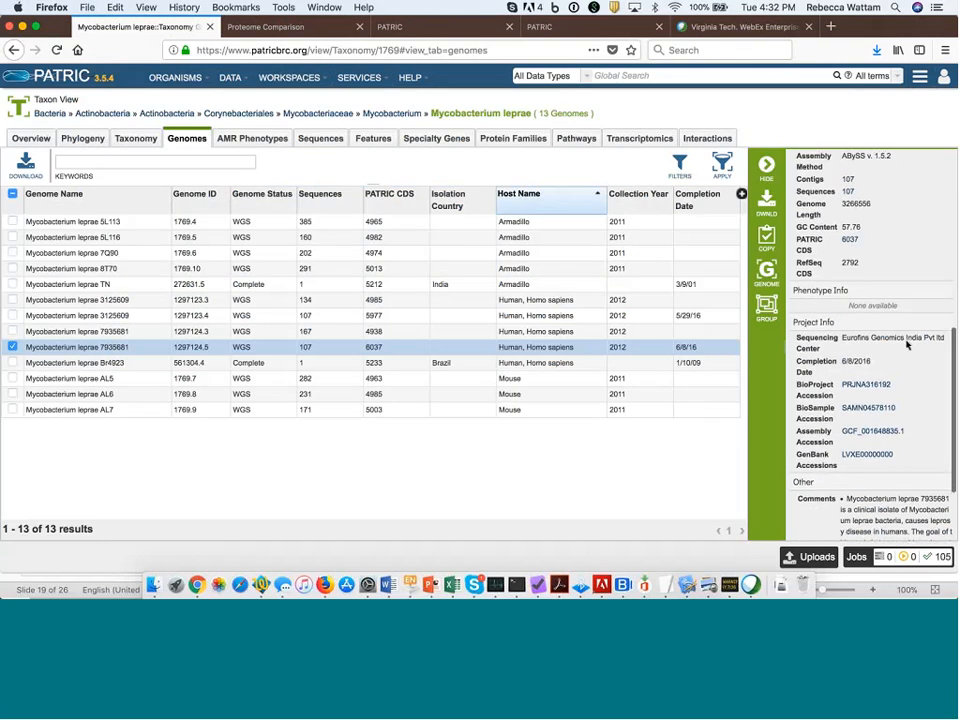
{"action": "scroll", "coordinate": [906, 344], "scroll_direction": "down", "scroll_amount": 2}
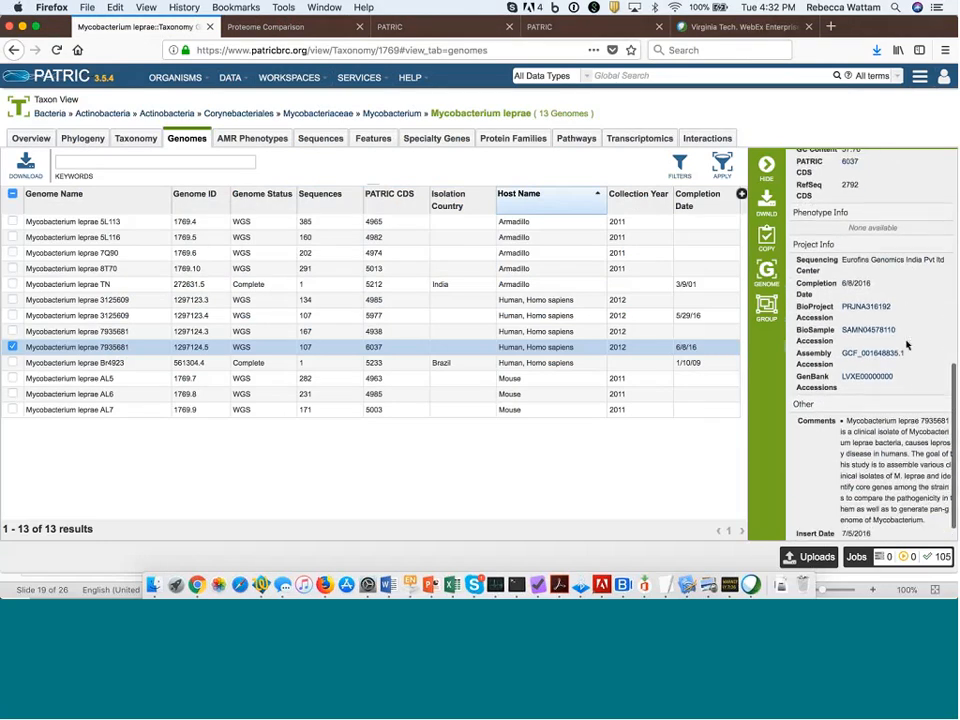
{"action": "scroll", "coordinate": [906, 344], "scroll_direction": "up", "scroll_amount": 1}
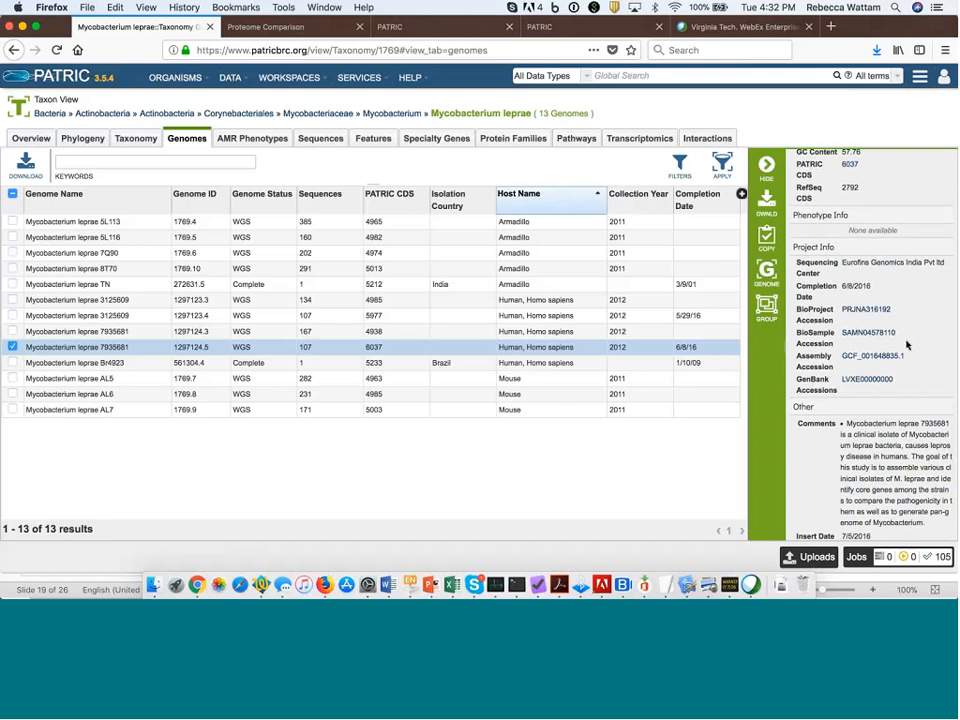
{"action": "scroll", "coordinate": [907, 345], "scroll_direction": "down", "scroll_amount": 1}
{"action": "scroll", "coordinate": [907, 344], "scroll_direction": "up", "scroll_amount": 4}
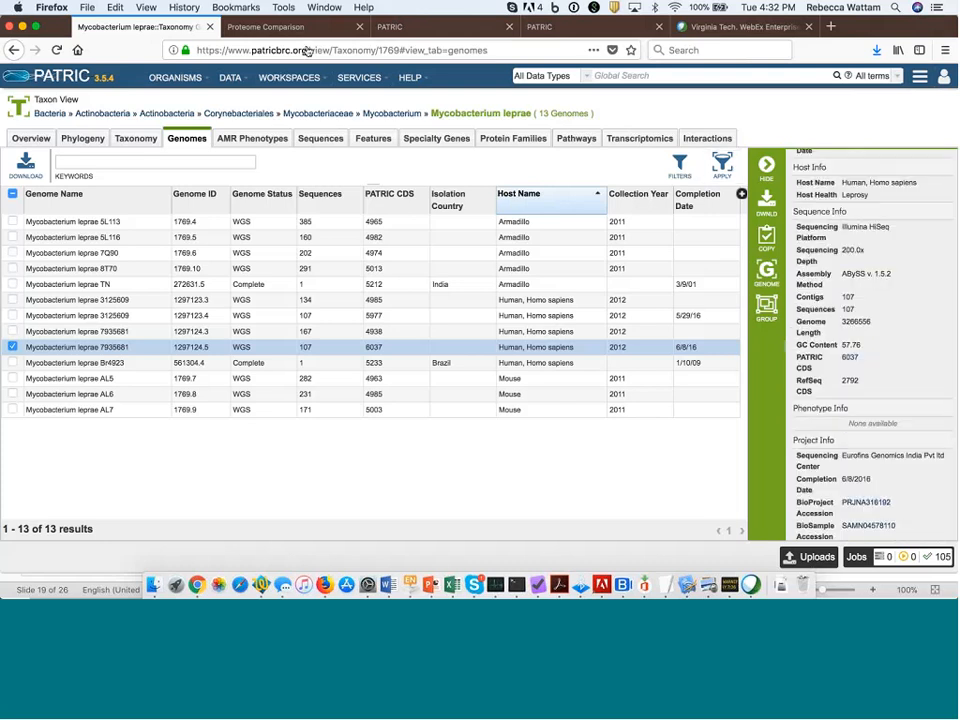
- Search for Mycobacterium leprae 7935681 as a comparison genome in the Proteome Comparison form
{"action": "left_click", "coordinate": [265, 27]}
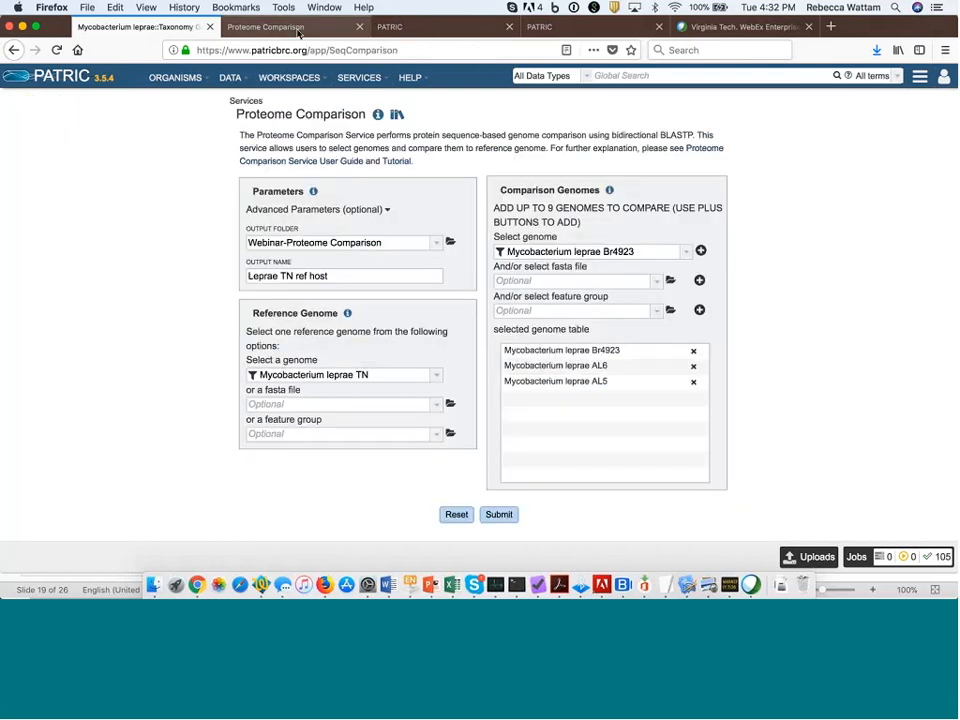
{"action": "left_click", "coordinate": [643, 251]}
{"action": "key", "text": "BackSpace"}
{"action": "key", "text": "BackSpace"}
{"action": "key", "text": "BackSpace"}
{"action": "key", "text": "BackSpace"}
{"action": "key", "text": "BackSpace"}
{"action": "key", "text": "BackSpace"}
{"action": "key", "text": "BackSpace"}
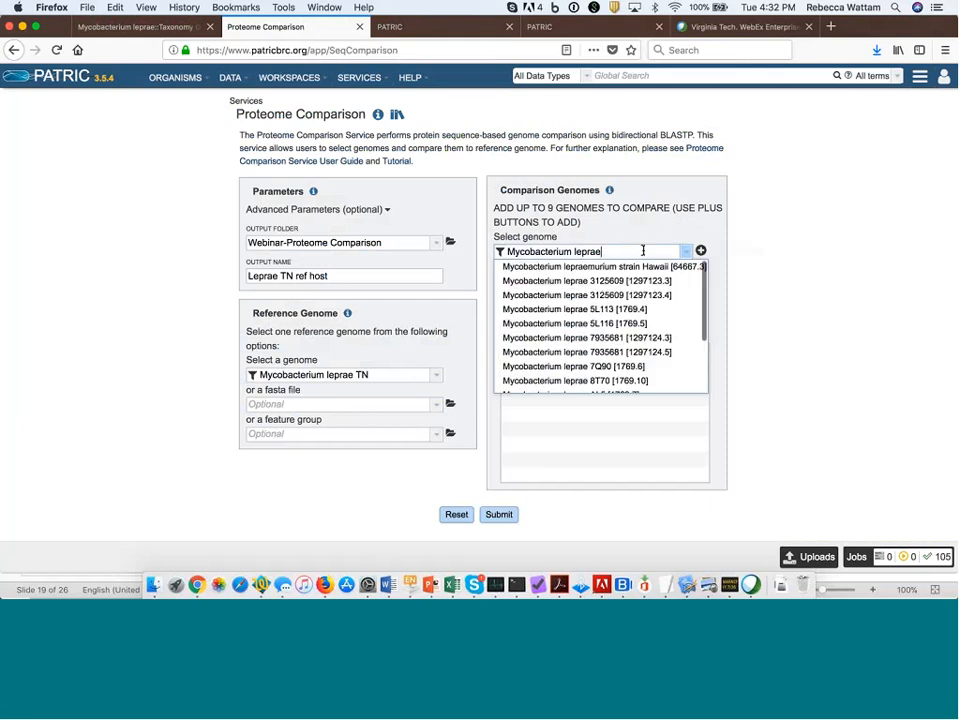
{"action": "type", "text": "7935681"}
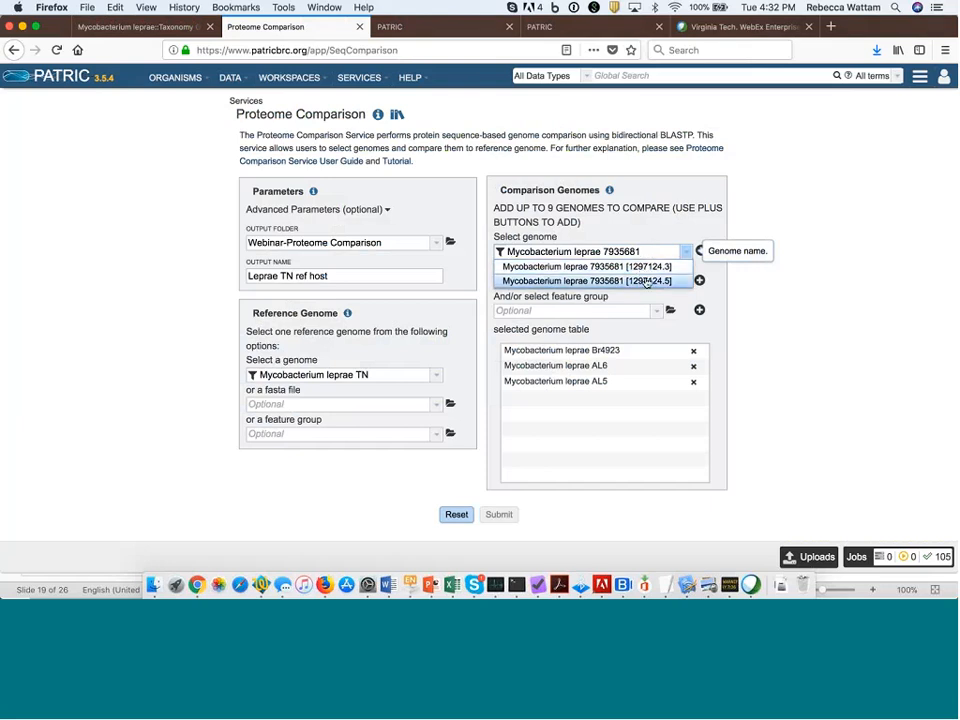
- Mark the 7935681 genome with ID 1297124.3 in the genome list and unmark the one with ID 1297124.5
{"action": "left_click", "coordinate": [163, 28]}
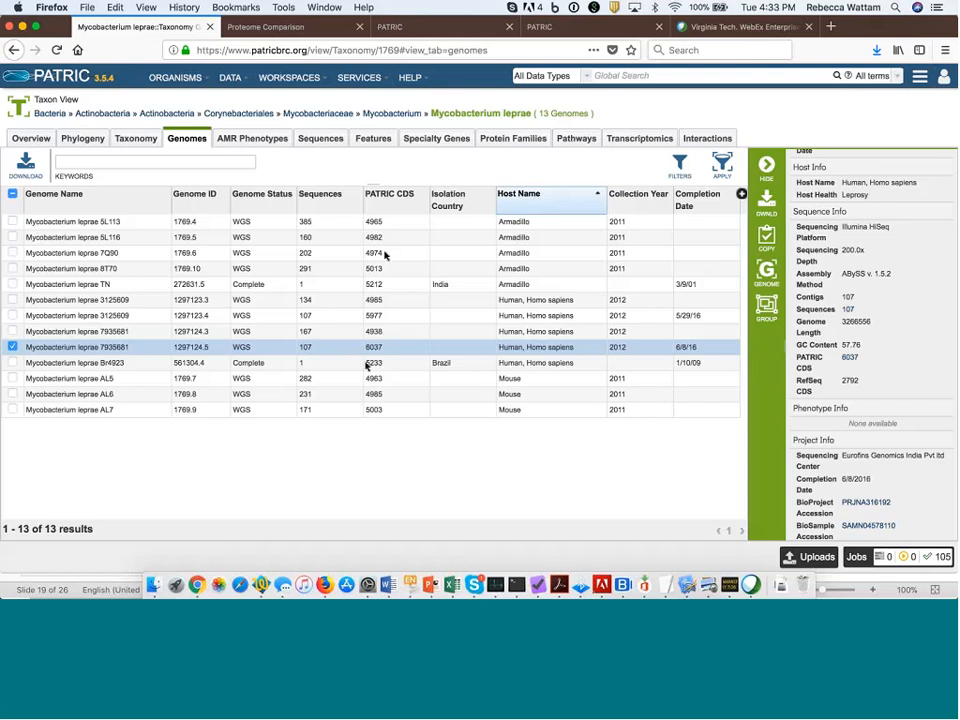
{"action": "left_click", "coordinate": [12, 331]}
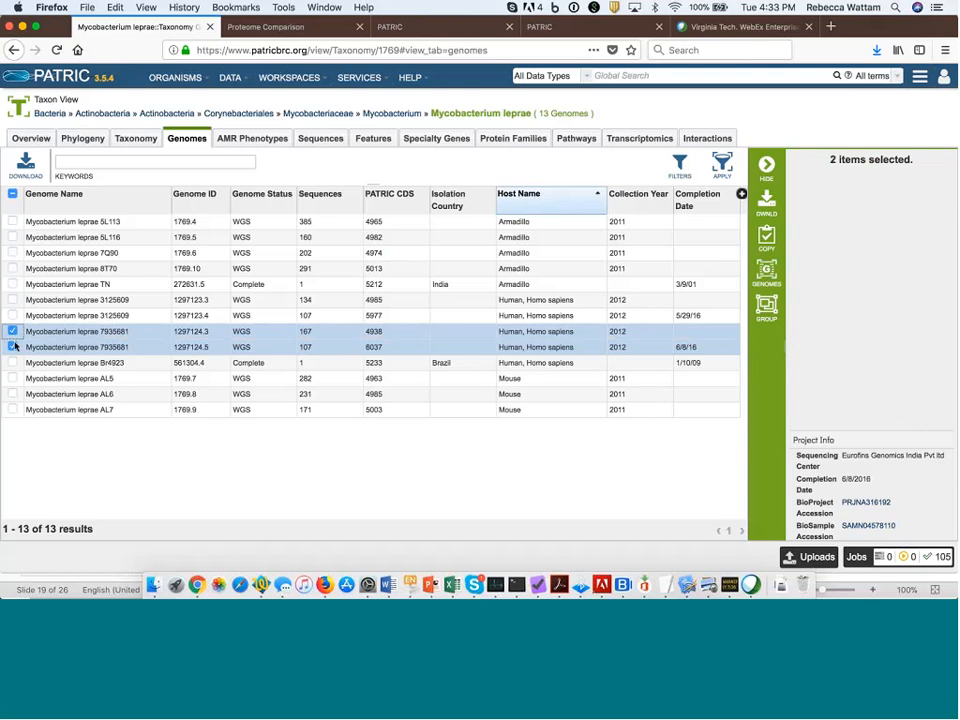
{"action": "left_click", "coordinate": [12, 347]}
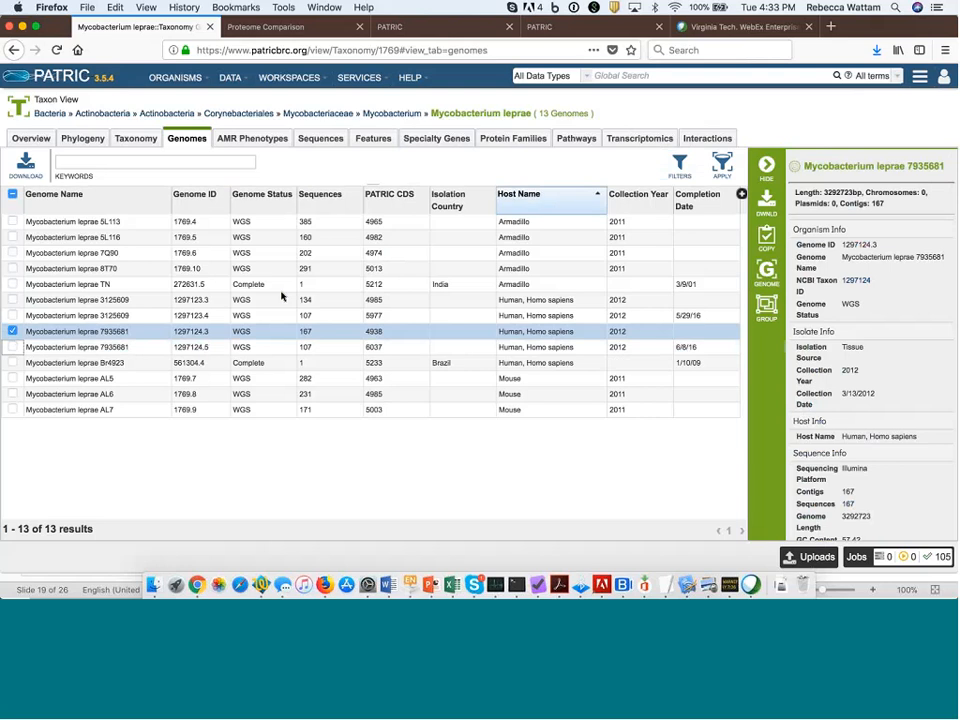
- Copy the genome ID 1297124.3 and use it to add Mycobacterium leprae 7935681 [1297124.3] to the comparison genomes
{"action": "left_click_drag", "start_coordinate": [875, 244], "coordinate": [842, 244]}
{"action": "key", "text": "ctrl+c"}
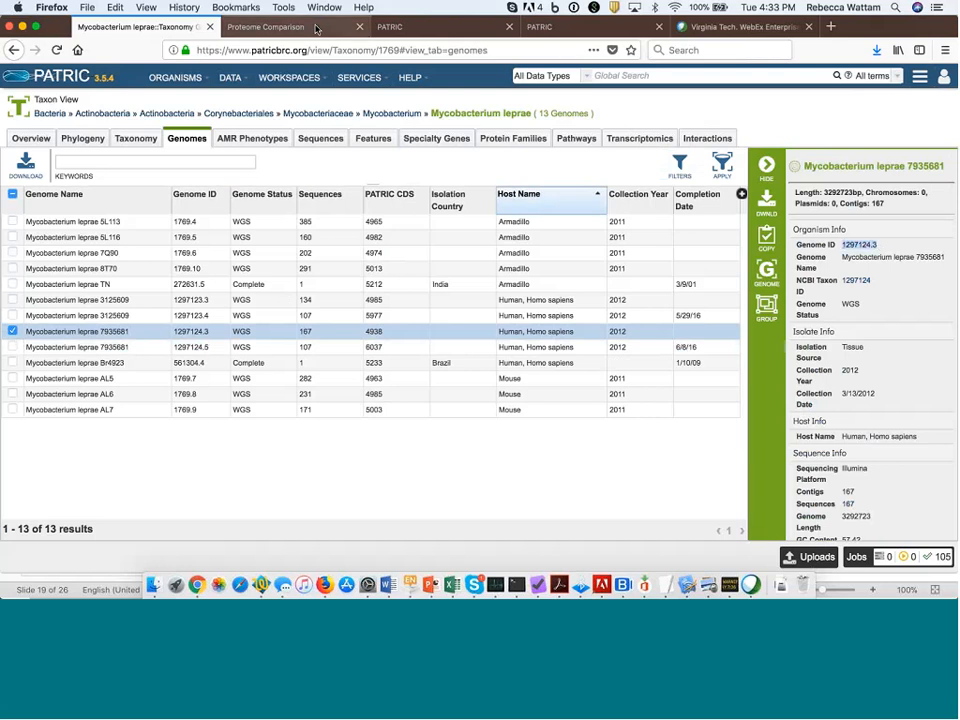
{"action": "left_click", "coordinate": [265, 27]}
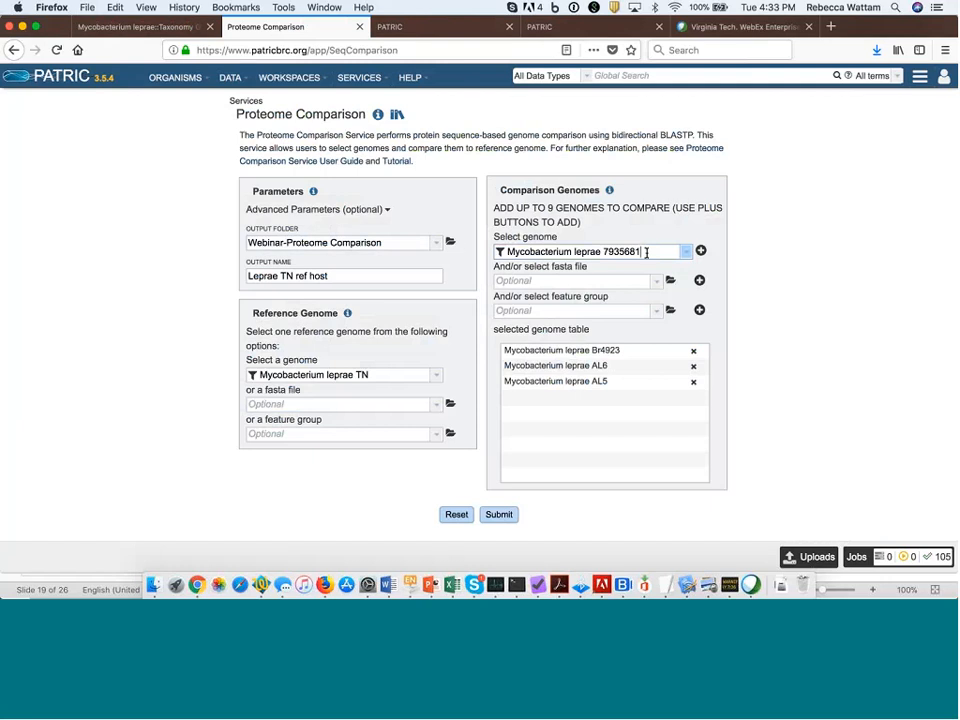
{"action": "left_click_drag", "start_coordinate": [646, 253], "coordinate": [493, 251]}
{"action": "key", "text": "ctrl+v"}
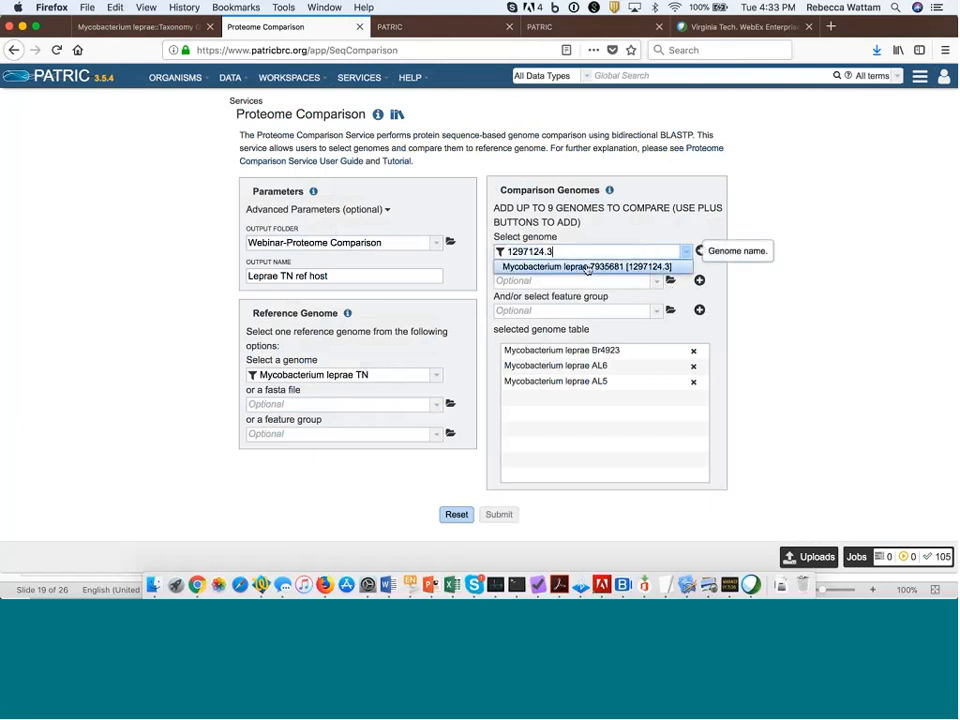
{"action": "left_click", "coordinate": [588, 267]}
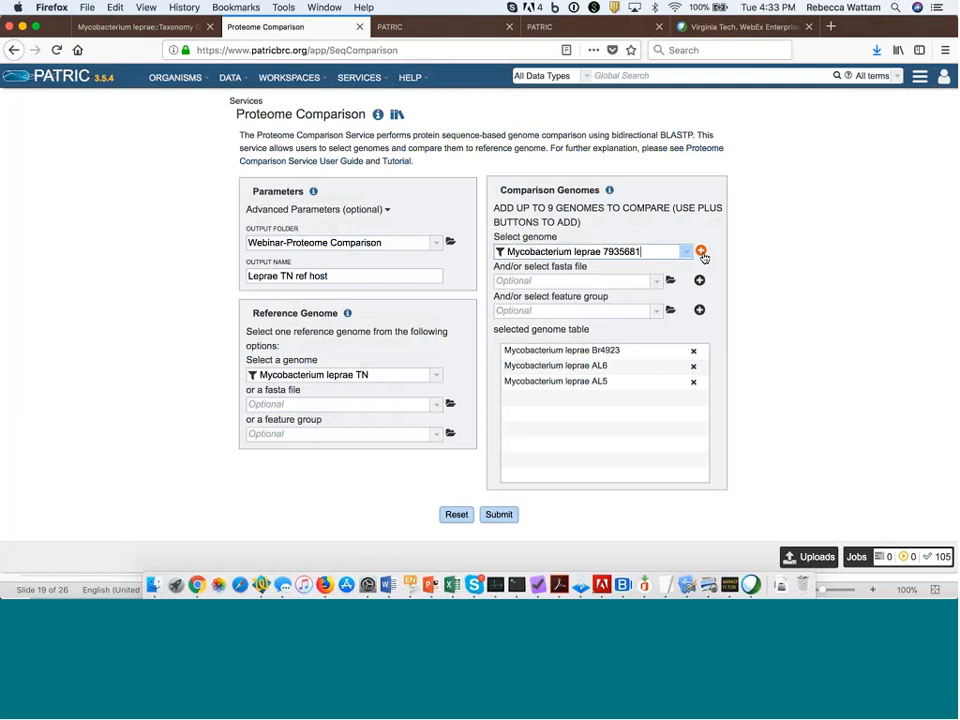
{"action": "left_click", "coordinate": [701, 252]}
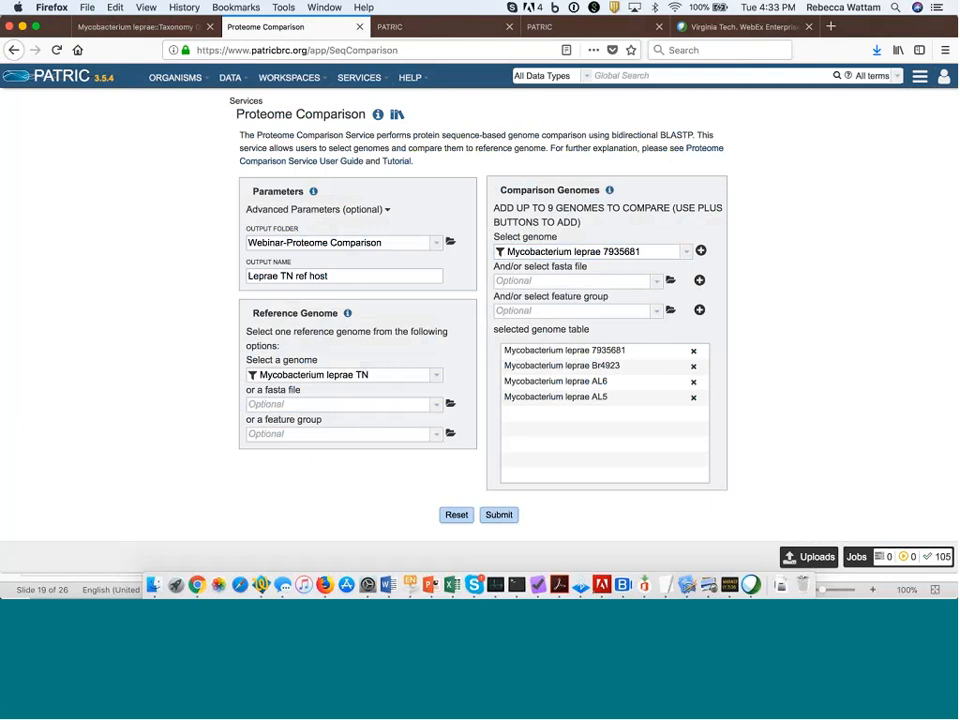
- Mark the armadillo-host genome 8T70 in the genome list and unmark 7935681
{"action": "left_click", "coordinate": [134, 27]}
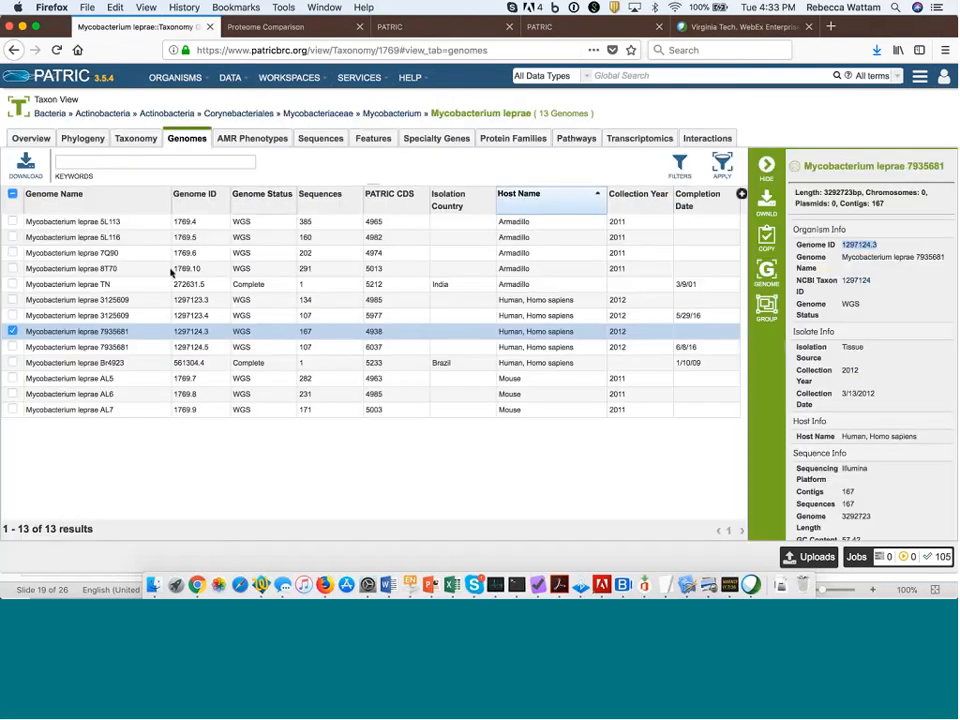
{"action": "left_click", "coordinate": [11, 270]}
{"action": "left_click", "coordinate": [12, 331]}
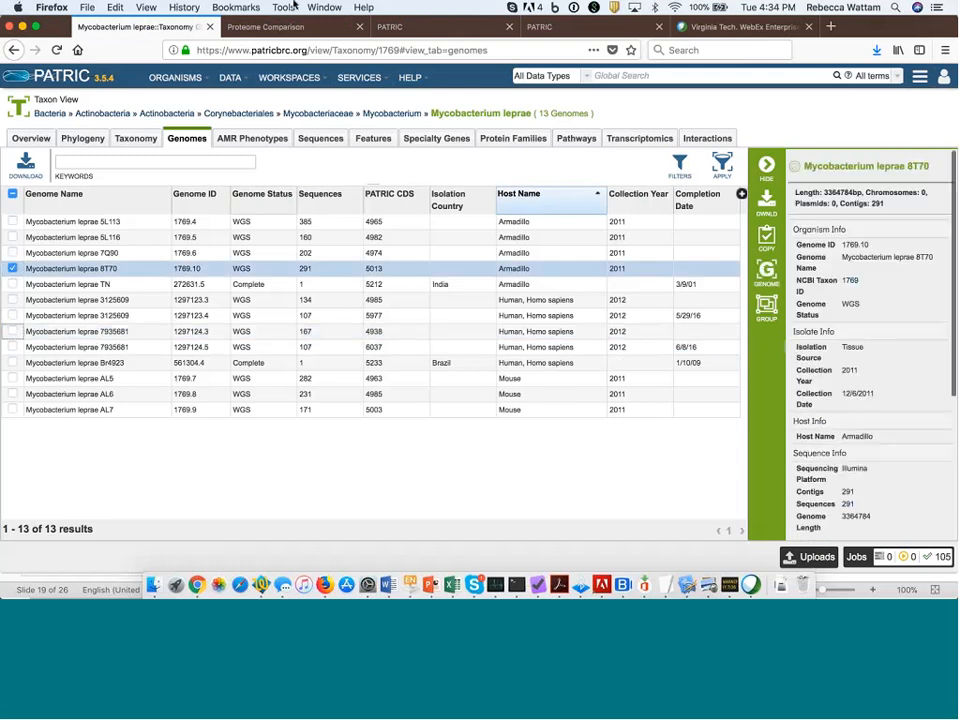
- Find 8T70 in the Proteome Comparison form and add Mycobacterium leprae 8T70 [1769.10] to the comparison genomes
{"action": "left_click", "coordinate": [306, 29]}
{"action": "left_click", "coordinate": [641, 252]}
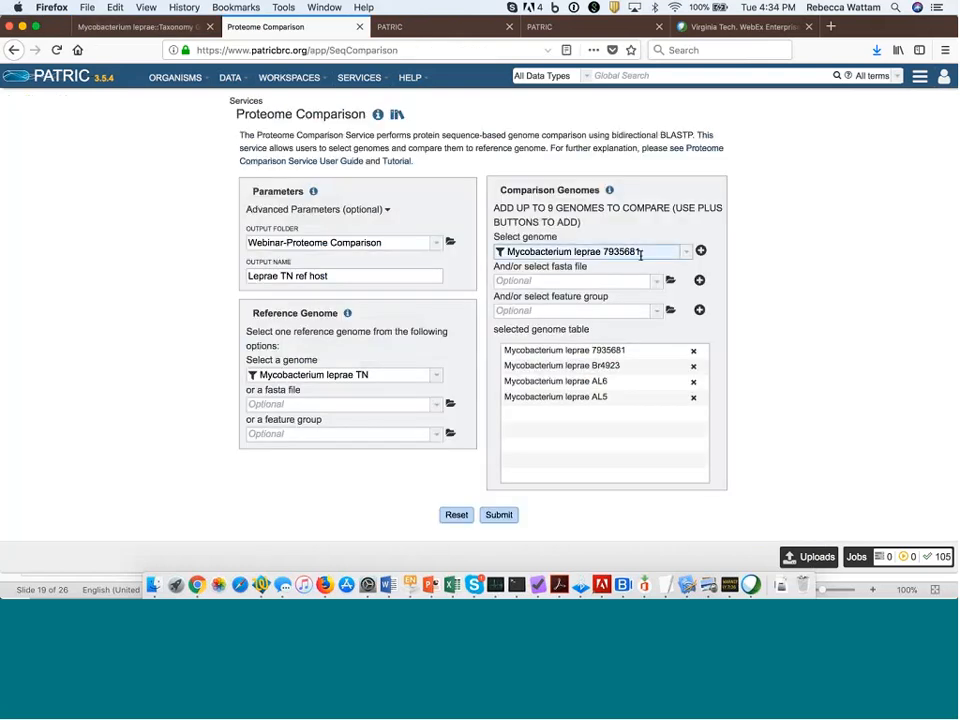
{"action": "left_click_drag", "start_coordinate": [642, 252], "coordinate": [480, 248]}
{"action": "type", "text": "8"}
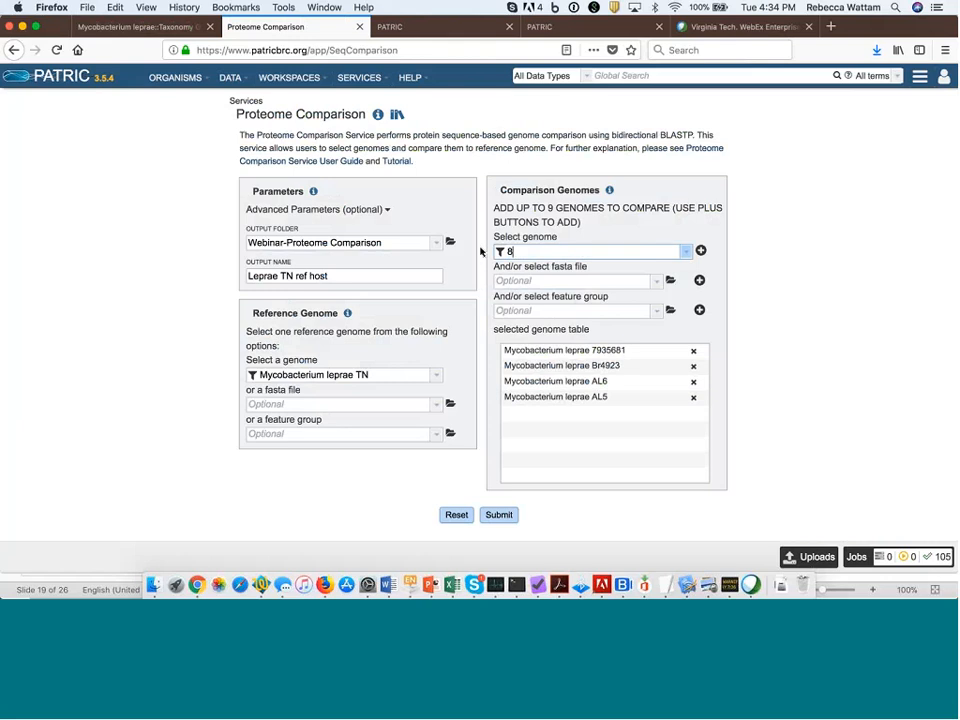
{"action": "type", "text": "T70"}
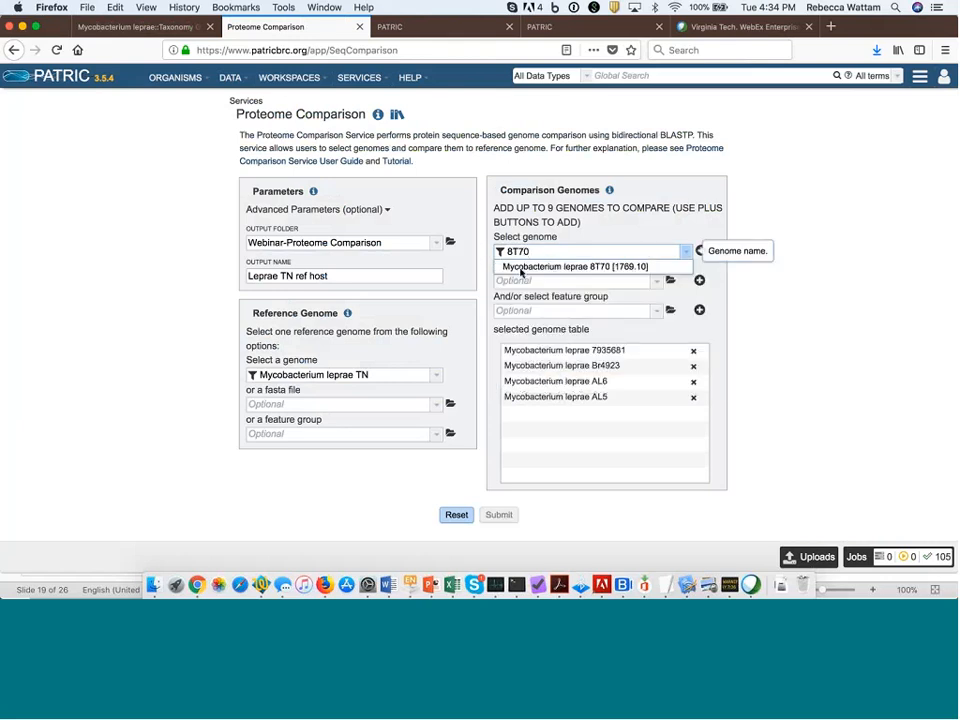
{"action": "left_click", "coordinate": [540, 268]}
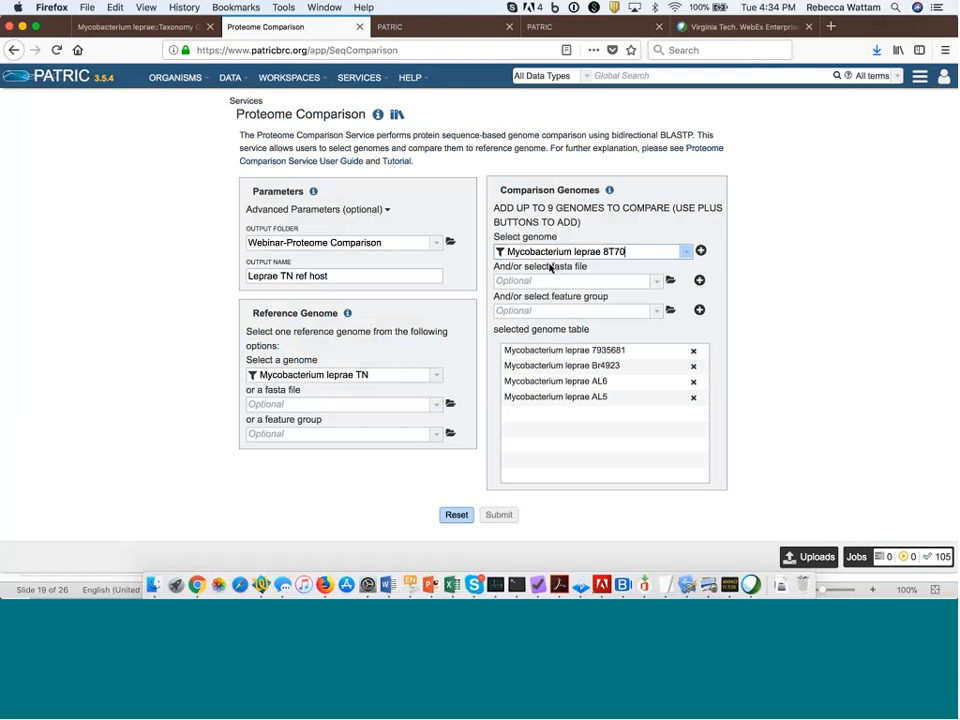
{"action": "left_click", "coordinate": [701, 252]}
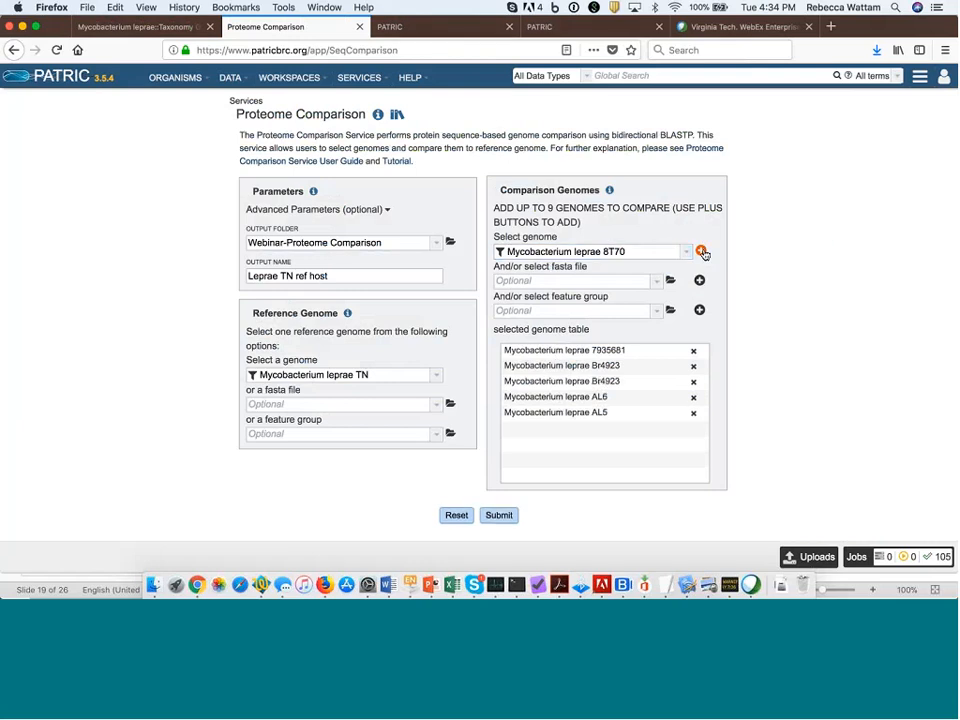
- Replace the genome entry with Mycobacterium leprae 7Q90 [1769.6] and add it to the comparison genomes
{"action": "left_click", "coordinate": [140, 28]}
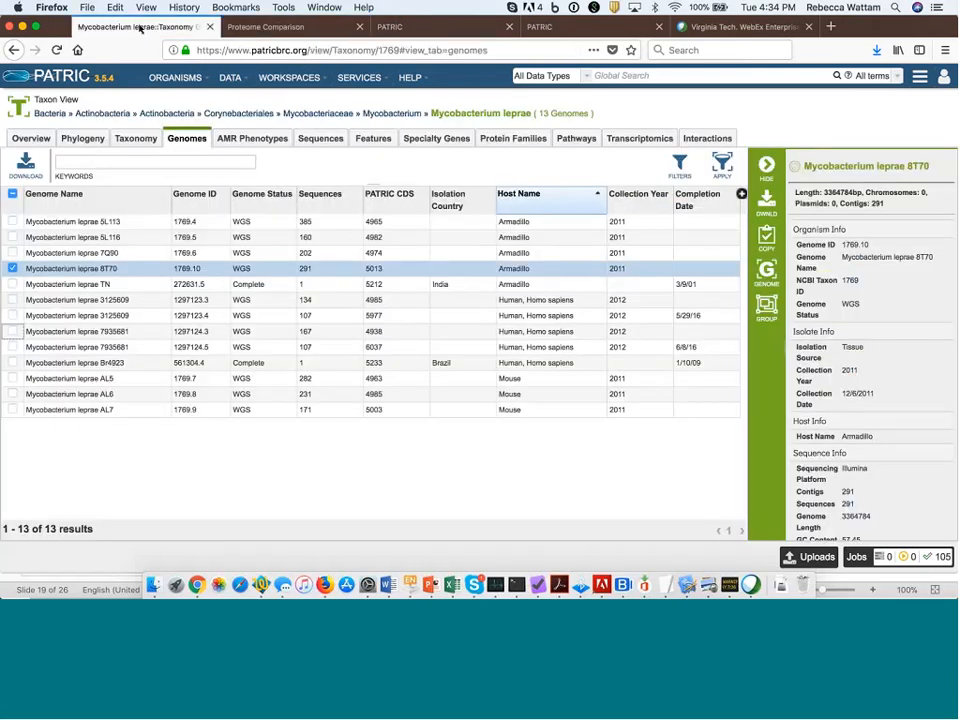
{"action": "left_click", "coordinate": [265, 28]}
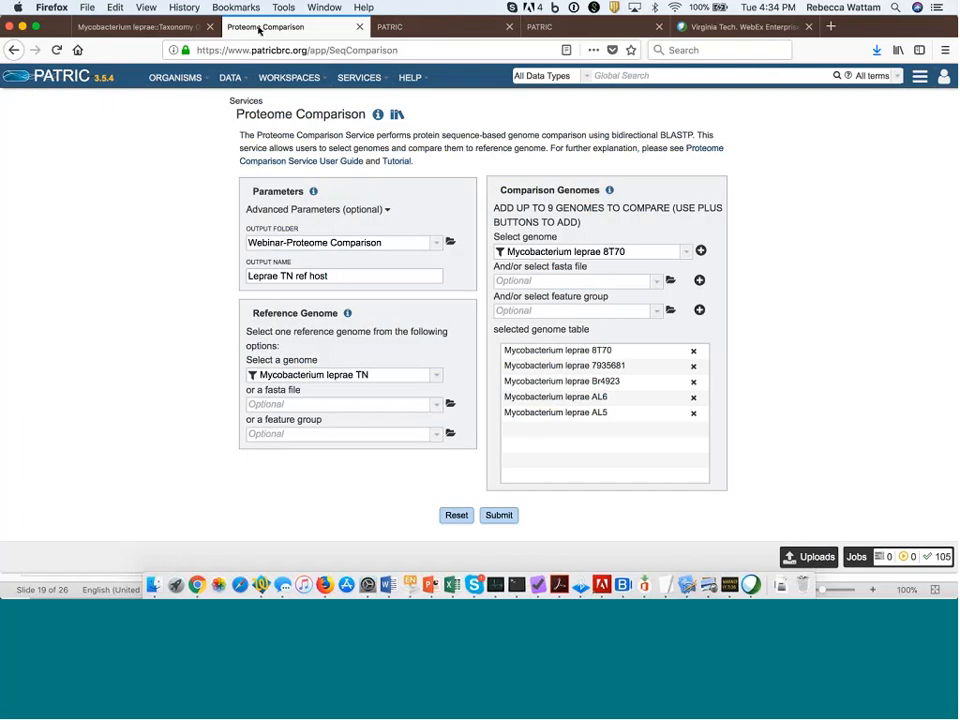
{"action": "left_click", "coordinate": [627, 251]}
{"action": "key", "text": "BackSpace"}
{"action": "key", "text": "BackSpace"}
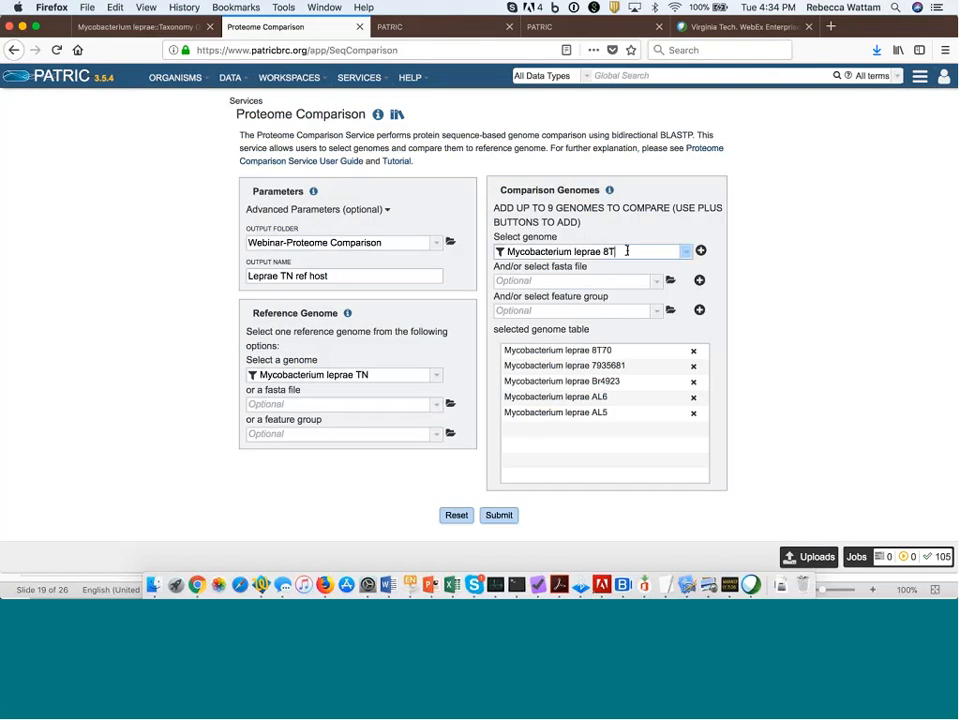
{"action": "key", "text": "BackSpace"}
{"action": "key", "text": "BackSpace"}
{"action": "type", "text": "7"}
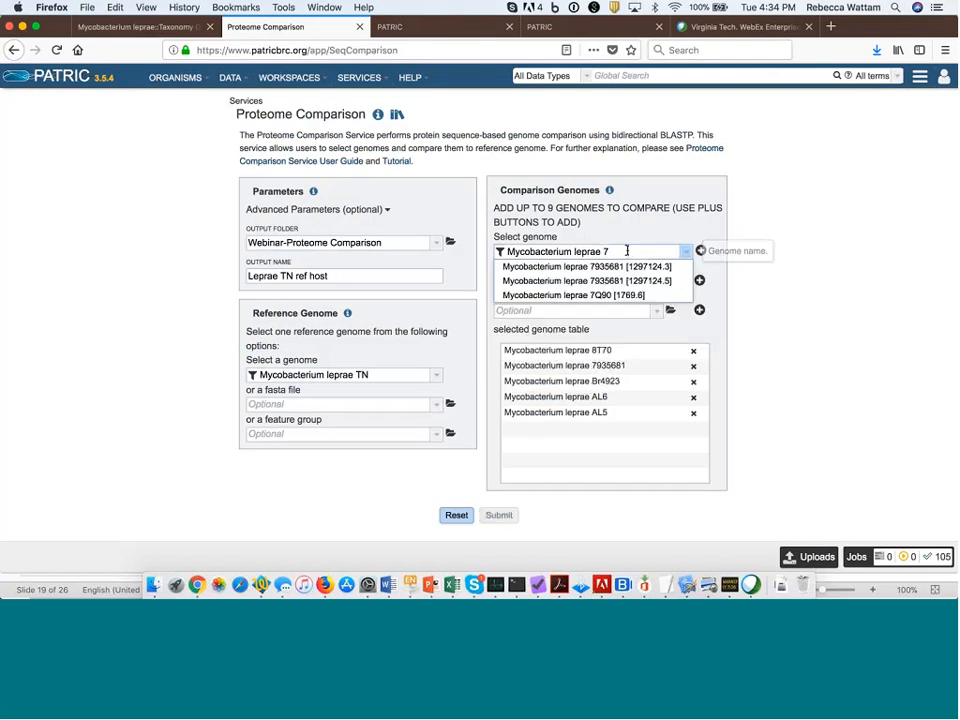
{"action": "type", "text": "Q90"}
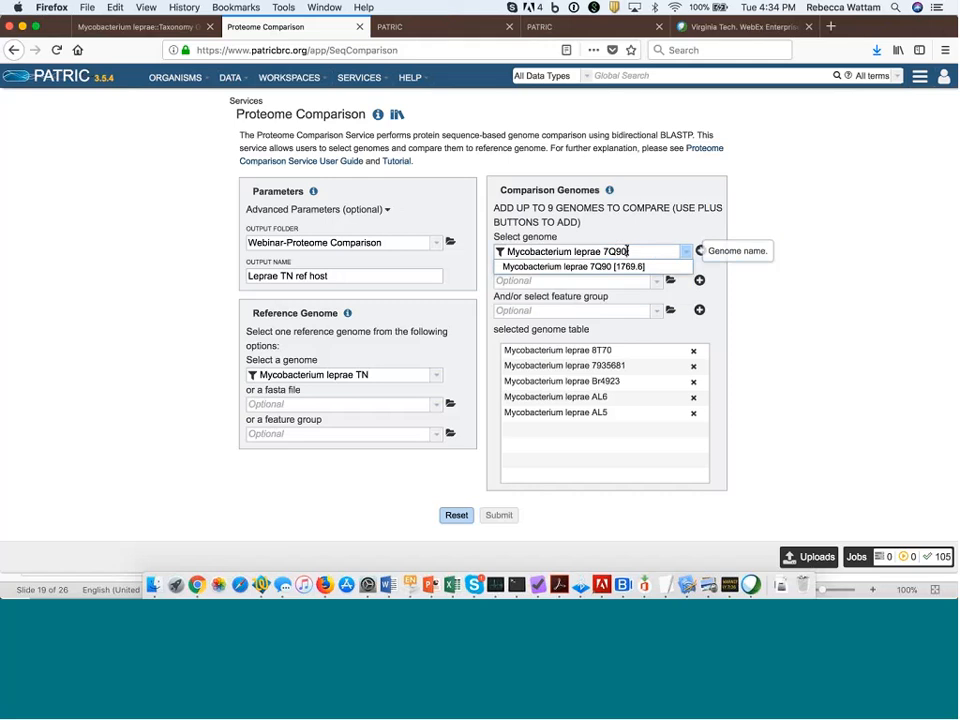
{"action": "left_click", "coordinate": [594, 266]}
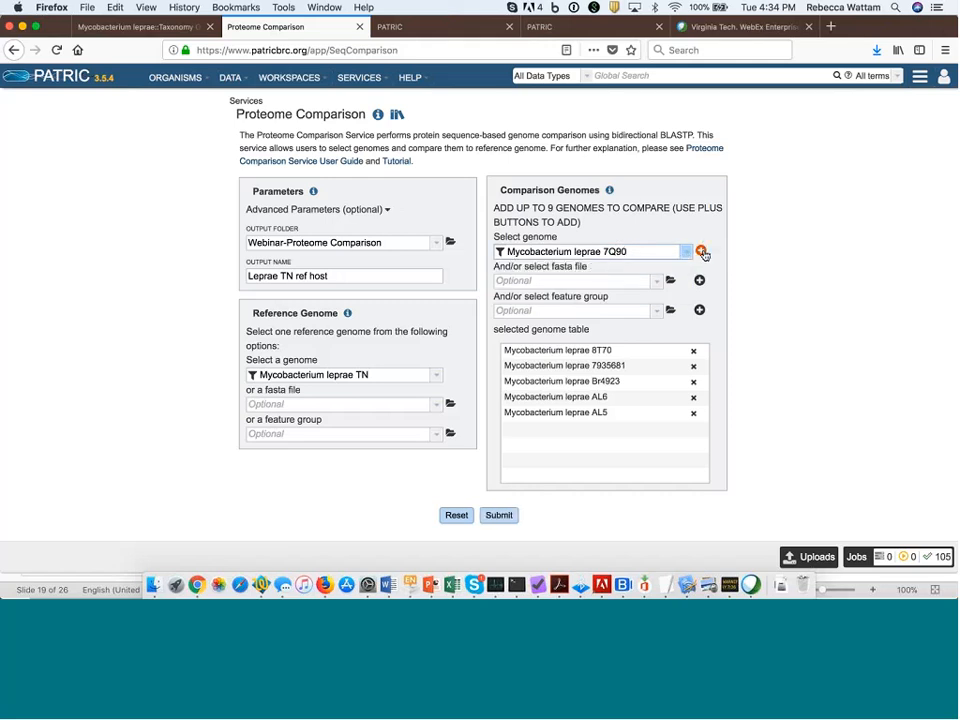
{"action": "left_click", "coordinate": [701, 252]}
- Mark the armadillo-host genome 5L116 in the genome list and unmark 8T70
{"action": "left_click", "coordinate": [121, 29]}
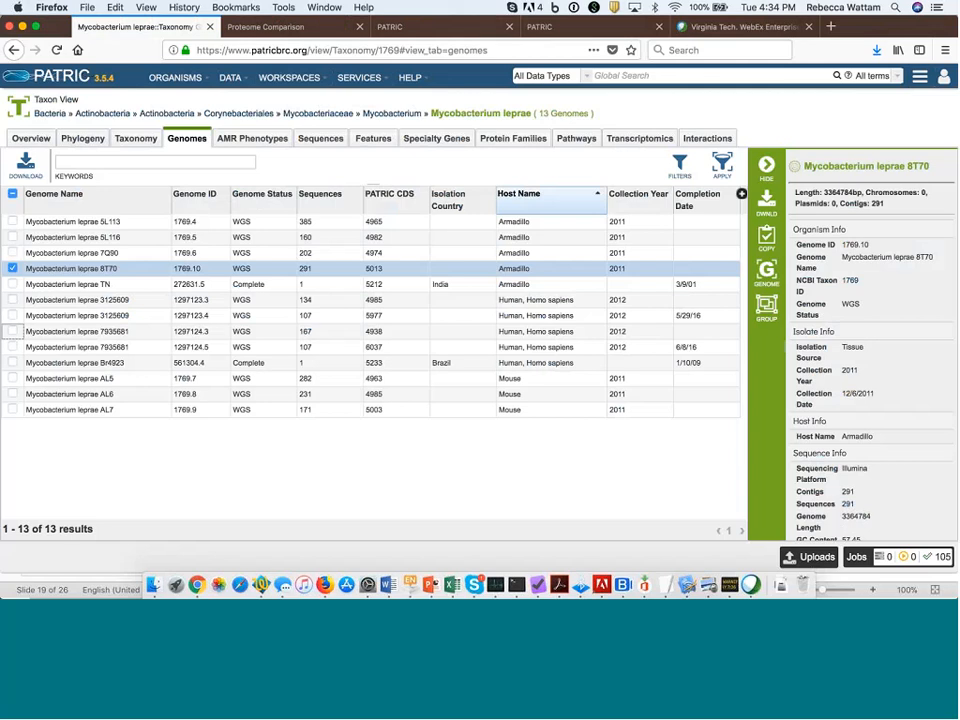
{"action": "left_click", "coordinate": [12, 269]}
{"action": "left_click", "coordinate": [12, 237]}
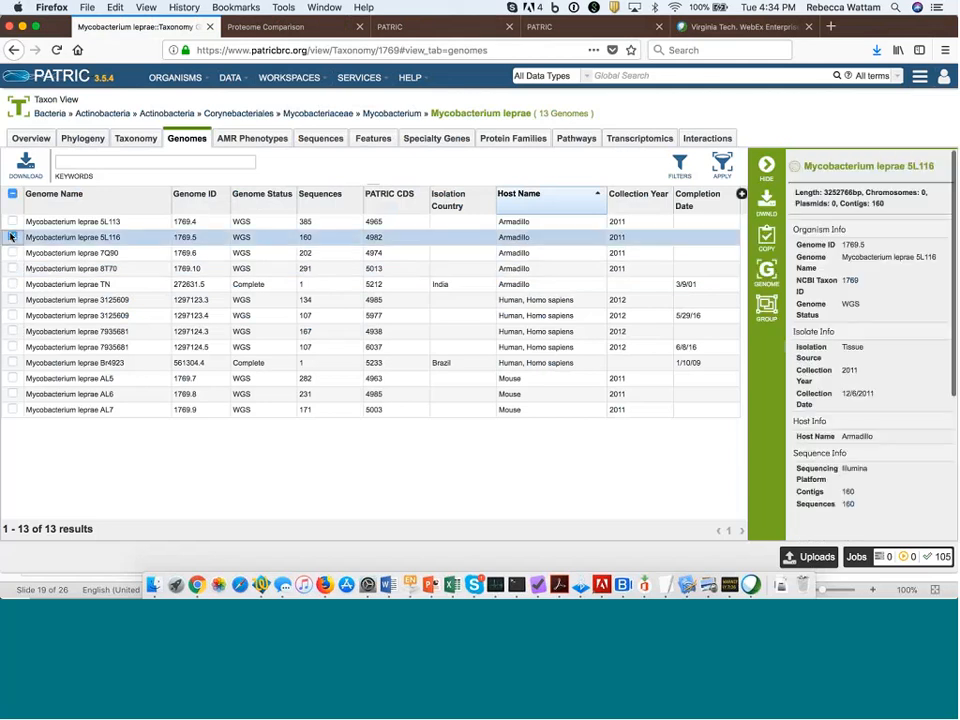
{"action": "left_click", "coordinate": [597, 194]}
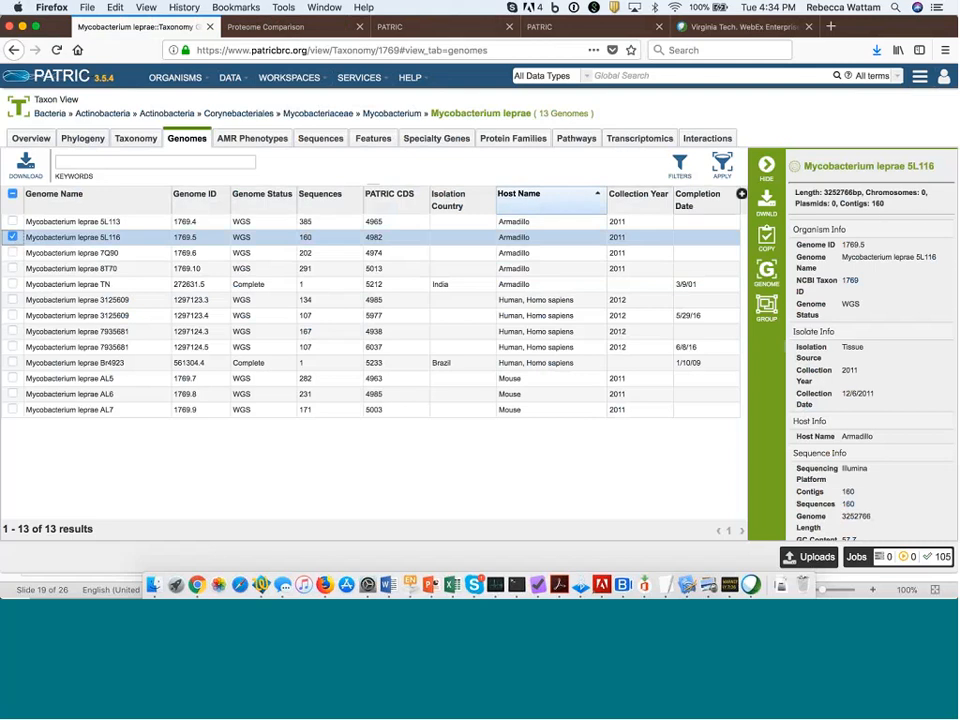
- Copy the genome ID of 5L116 and use it to add Mycobacterium leprae 5L116 [1769.5] to the comparison genomes
{"action": "left_click_drag", "start_coordinate": [866, 244], "coordinate": [840, 244]}
{"action": "key", "text": "super+c"}
{"action": "left_click", "coordinate": [263, 27]}
{"action": "left_click_drag", "start_coordinate": [638, 253], "coordinate": [487, 247]}
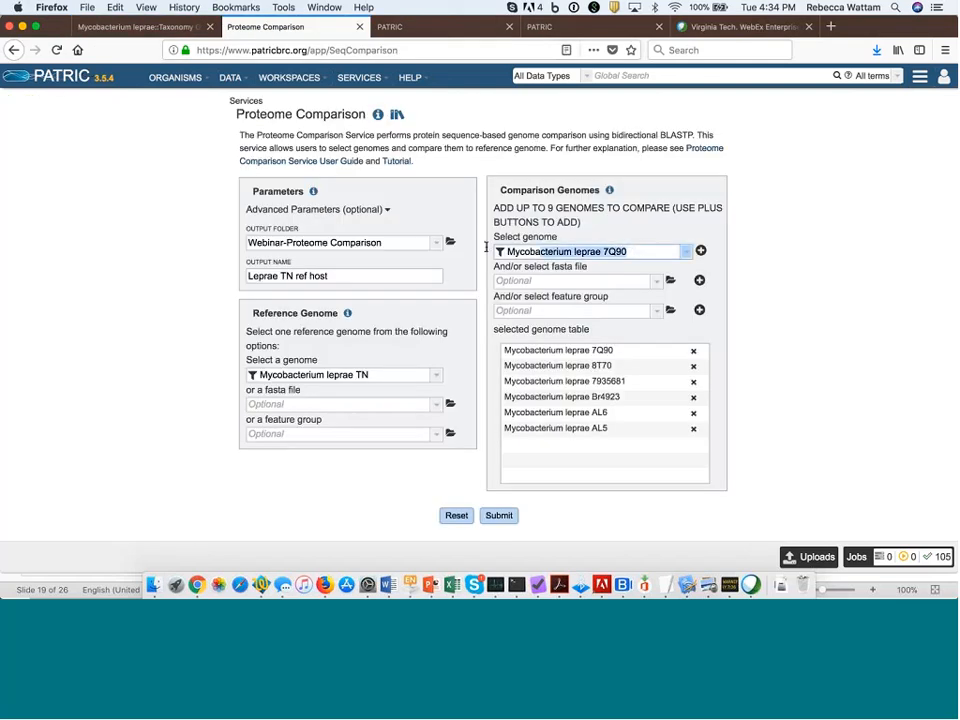
{"action": "key", "text": "super+a"}
{"action": "key", "text": "super+v"}
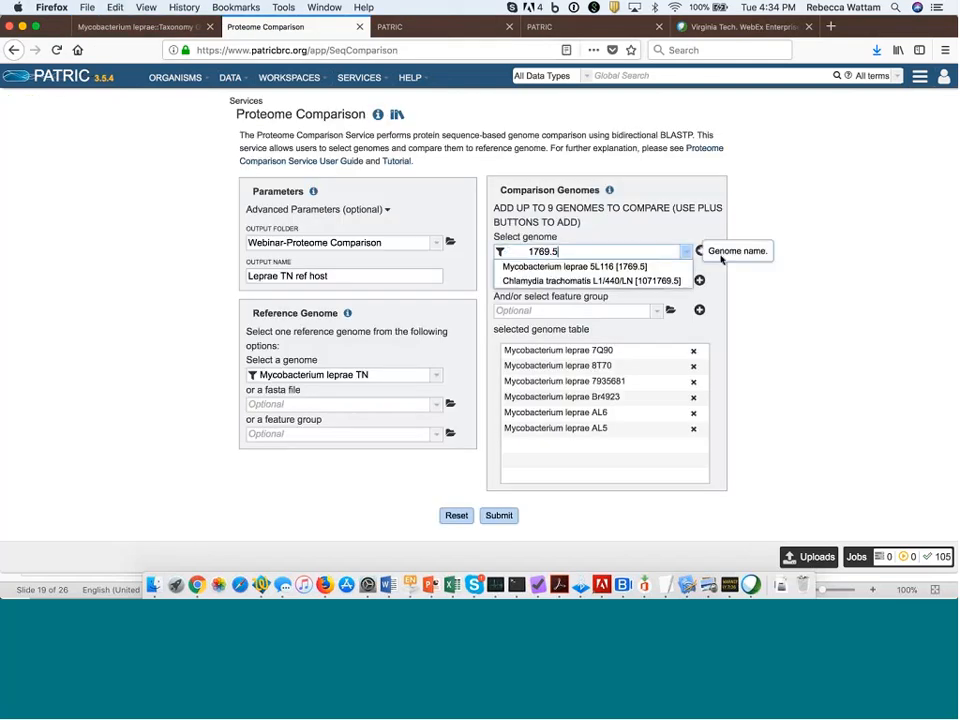
{"action": "left_click", "coordinate": [596, 268]}
{"action": "left_click", "coordinate": [701, 252]}
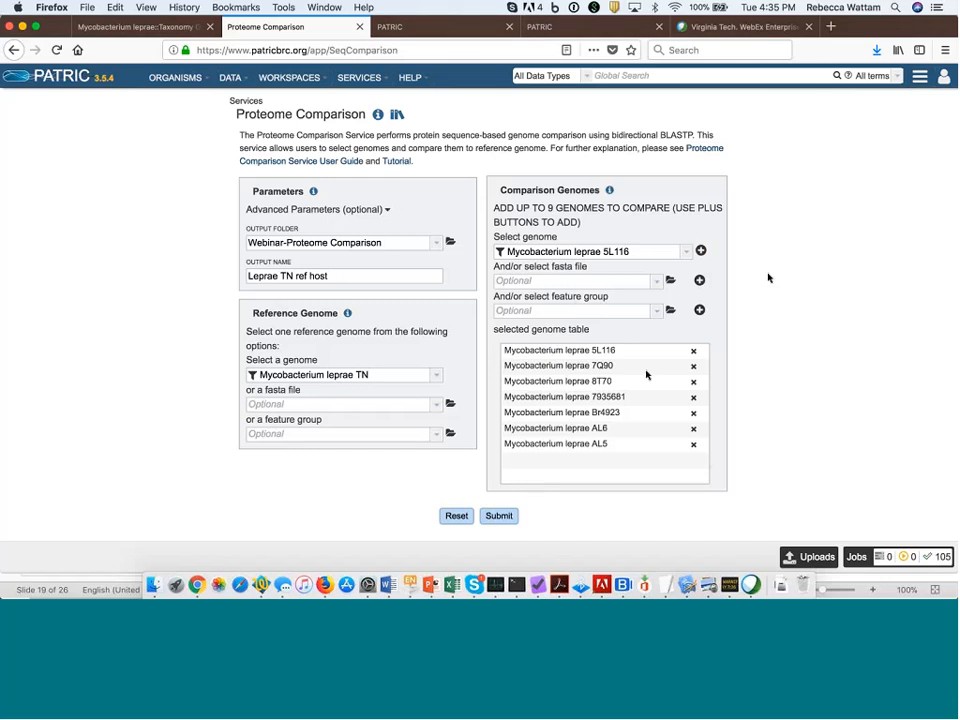
- Submit the proteome comparison job named Leprae TN ref host
{"action": "left_click", "coordinate": [498, 518]}
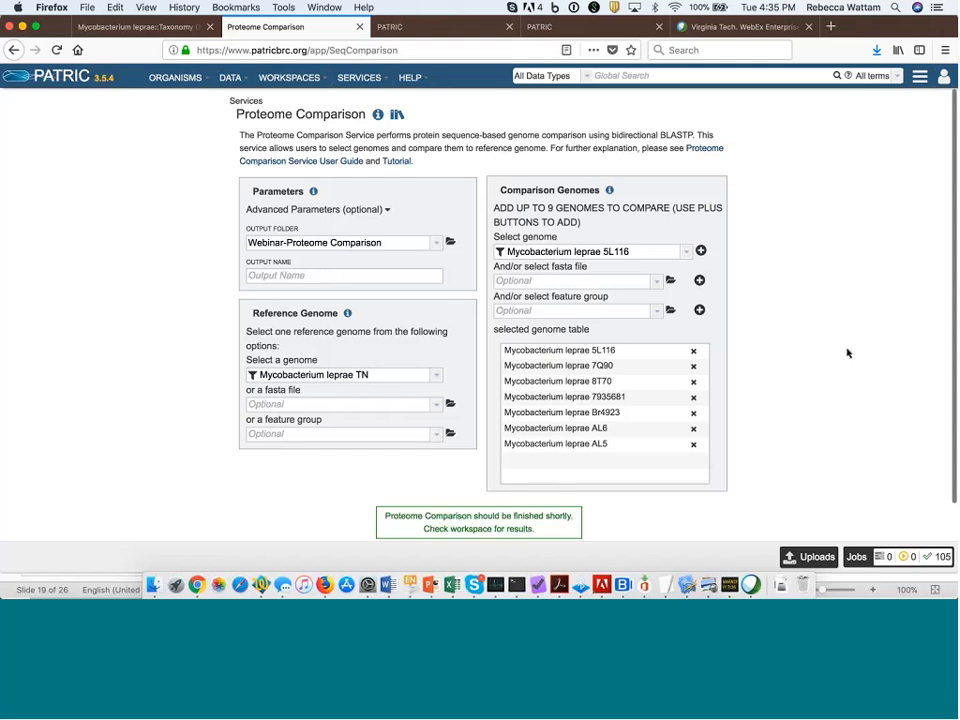
{"action": "scroll", "coordinate": [847, 353], "scroll_direction": "down", "scroll_amount": 2}
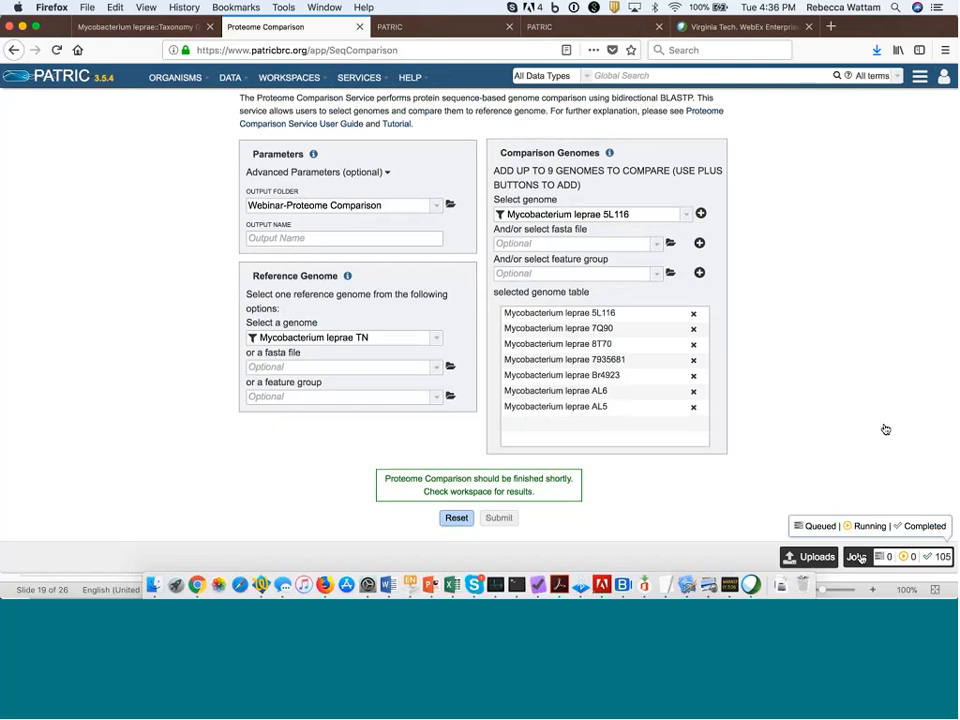
- Open the Proteome Comparison tutorial and examine its sections on parameters and choosing an output folder
{"action": "scroll", "coordinate": [863, 365], "scroll_direction": "up", "scroll_amount": 1}
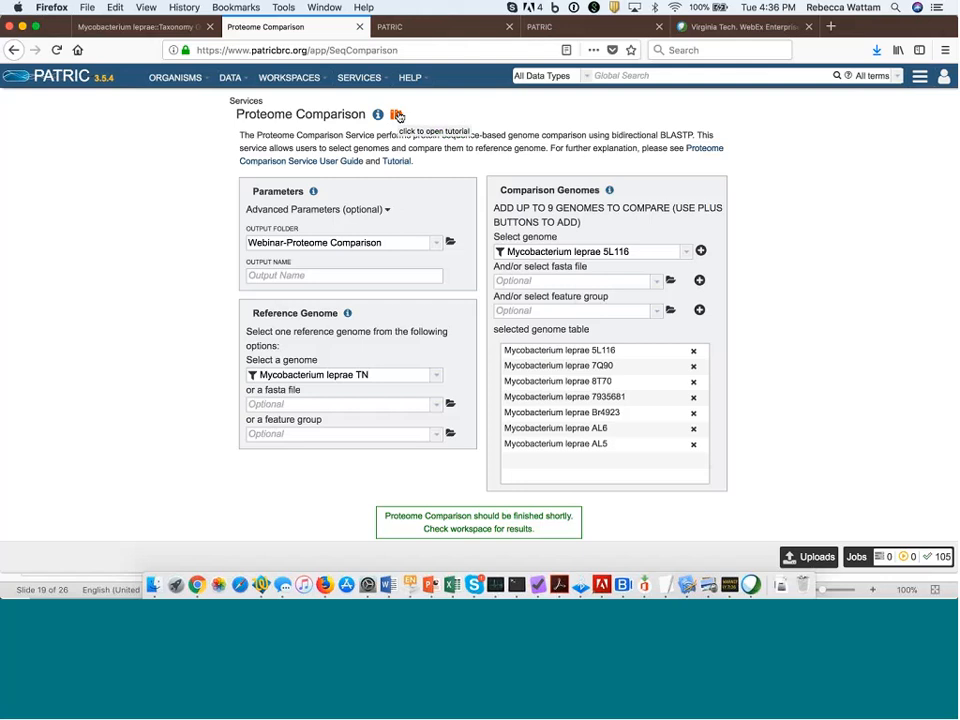
{"action": "left_click", "coordinate": [396, 116]}
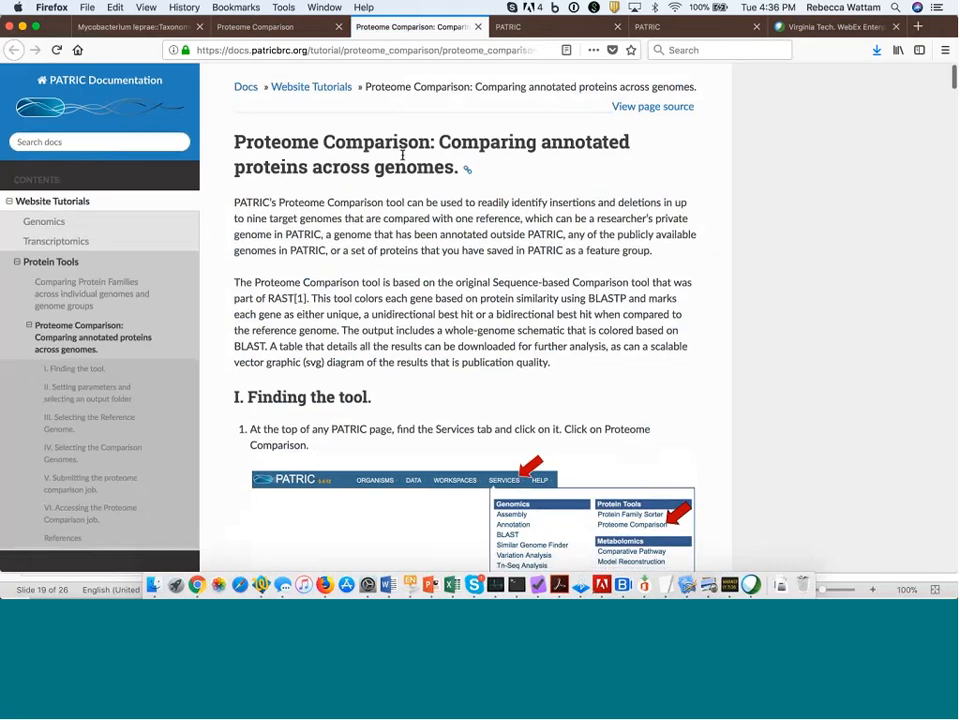
{"action": "scroll", "coordinate": [405, 220], "scroll_direction": "down", "scroll_amount": 8}
{"action": "scroll", "coordinate": [408, 292], "scroll_direction": "down", "scroll_amount": 12}
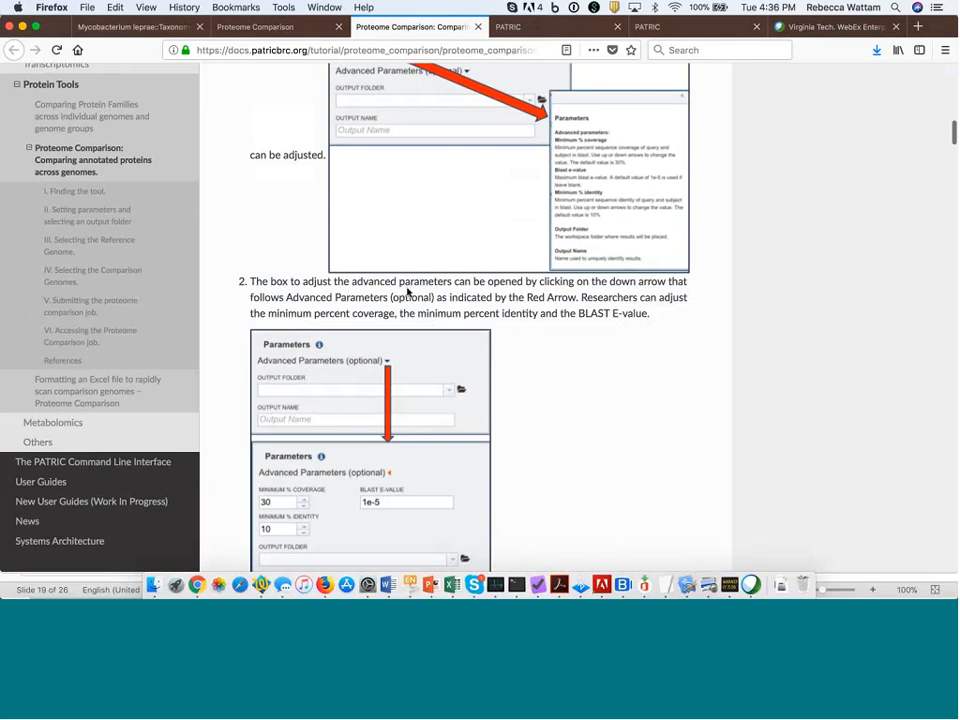
{"action": "scroll", "coordinate": [408, 292], "scroll_direction": "down", "scroll_amount": 3}
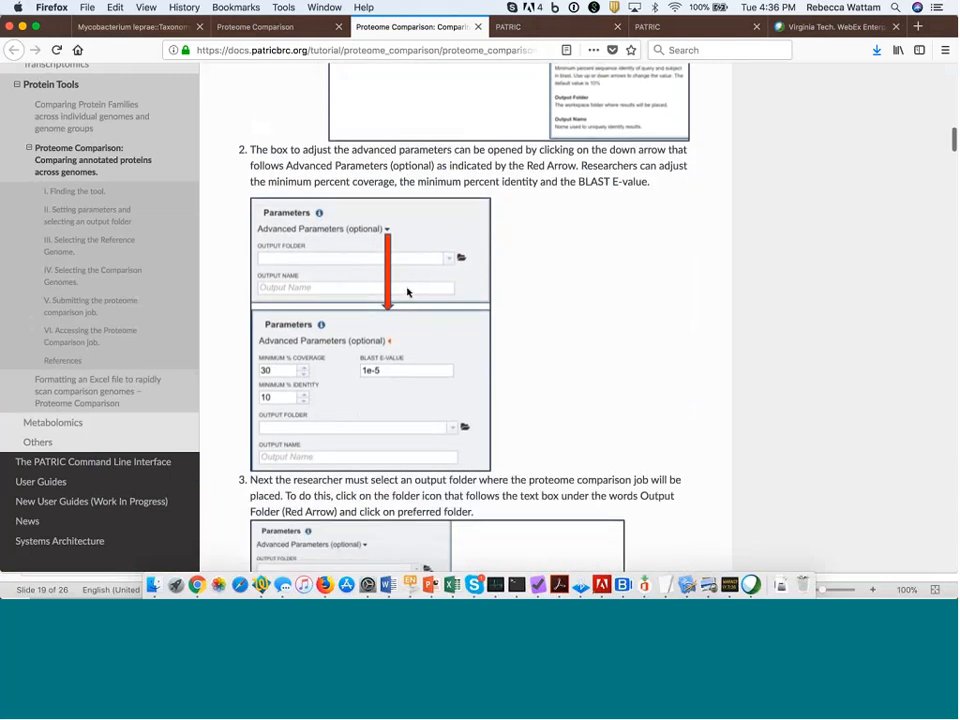
{"action": "scroll", "coordinate": [408, 292], "scroll_direction": "down", "scroll_amount": 2}
{"action": "scroll", "coordinate": [408, 292], "scroll_direction": "up", "scroll_amount": 4}
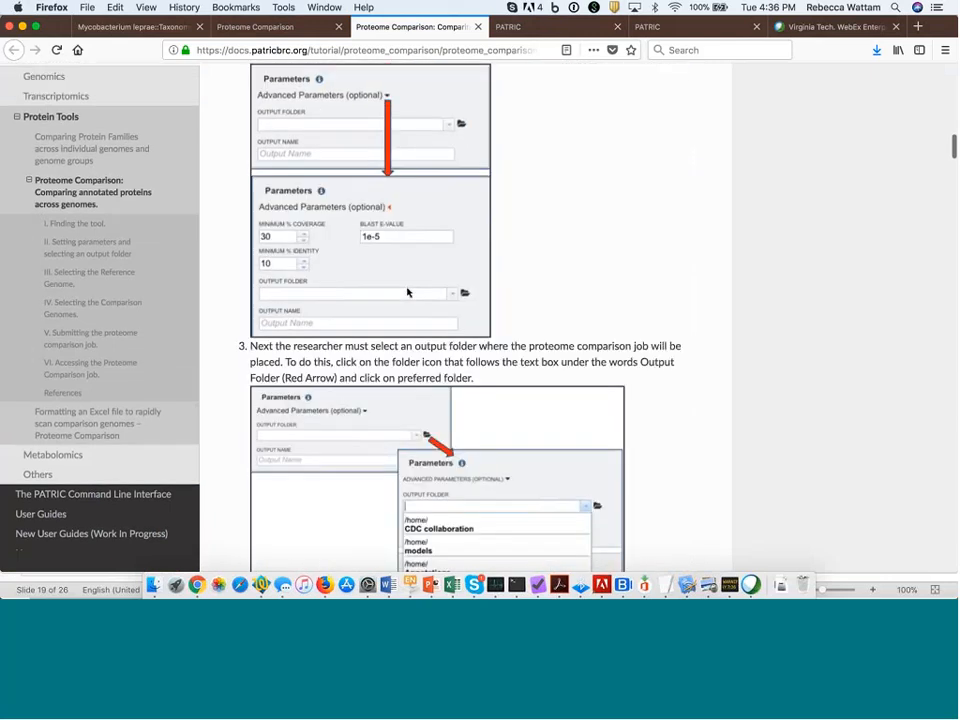
{"action": "scroll", "coordinate": [408, 292], "scroll_direction": "down", "scroll_amount": 3}
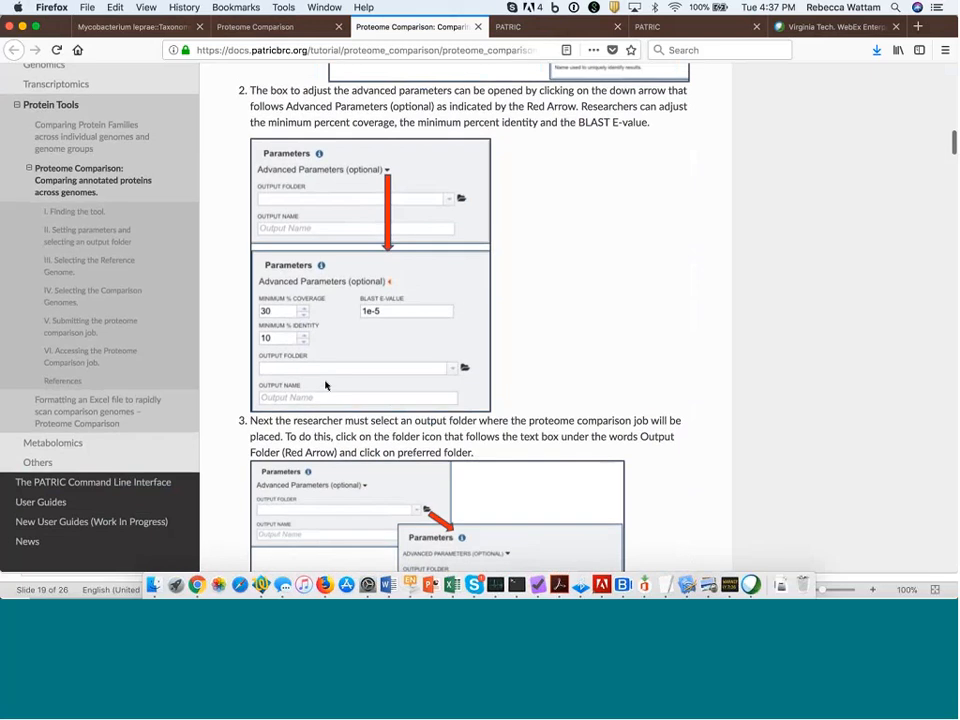
{"action": "scroll", "coordinate": [325, 385], "scroll_direction": "up", "scroll_amount": 7}
{"action": "scroll", "coordinate": [325, 385], "scroll_direction": "up", "scroll_amount": 15}
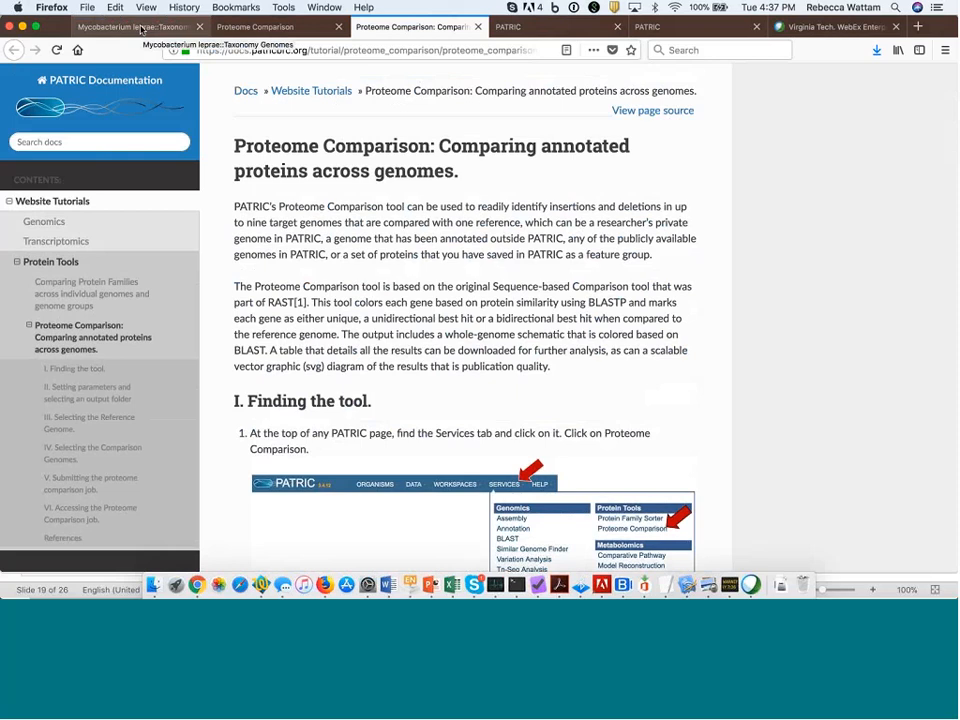
- Return to the taxonomy page, go to the Mycobacterium genus overview and open the reference genome Mycobacterium tuberculosis H37Rv
{"action": "left_click", "coordinate": [140, 29]}
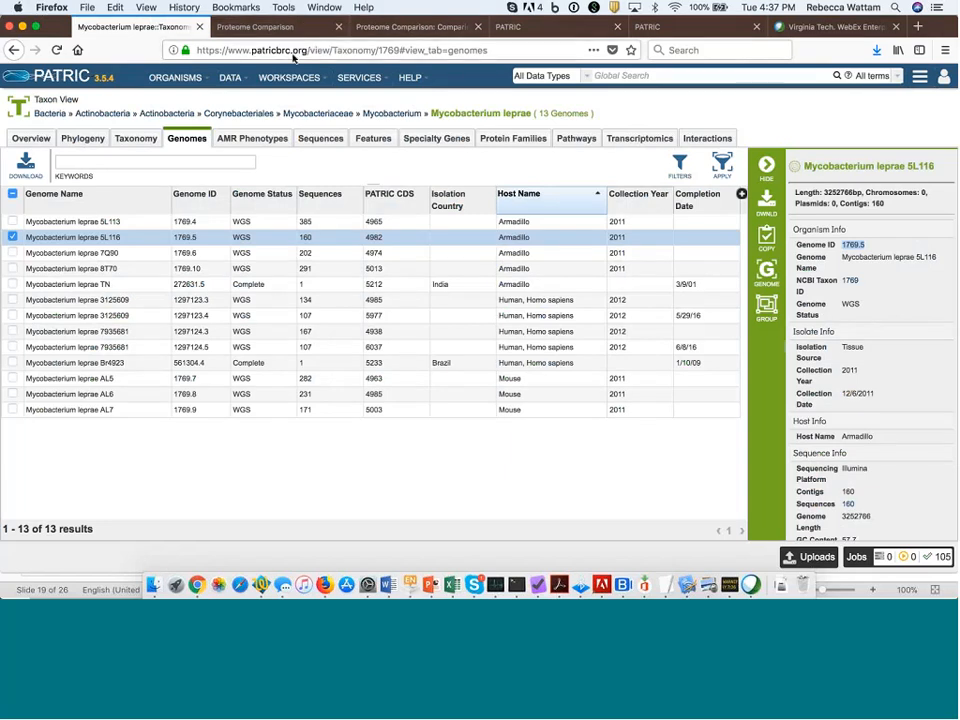
{"action": "left_click", "coordinate": [187, 80]}
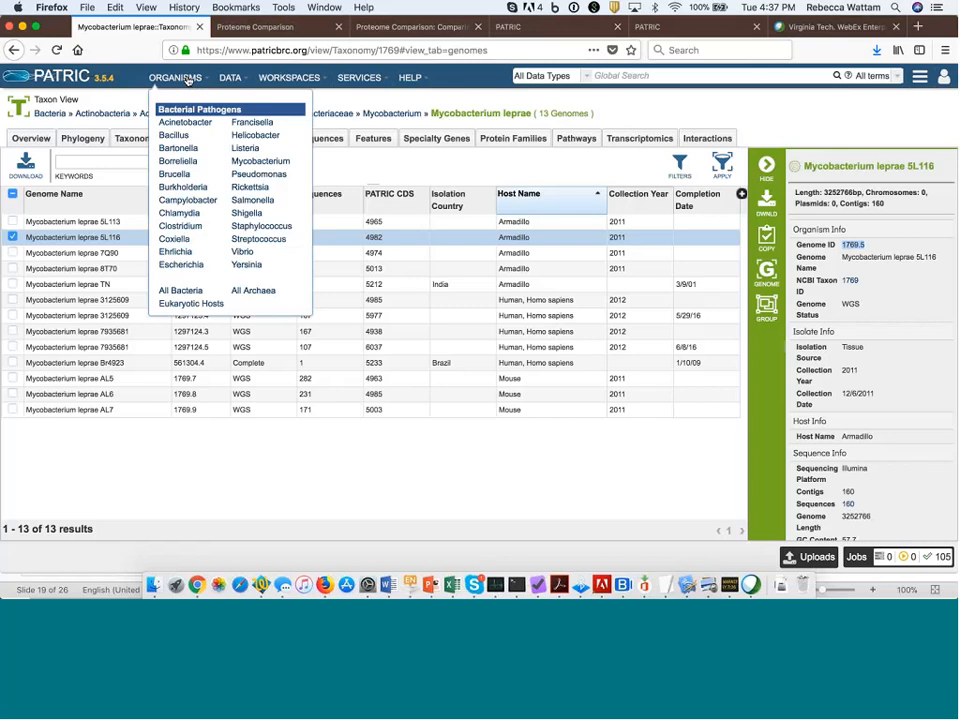
{"action": "left_click", "coordinate": [250, 166]}
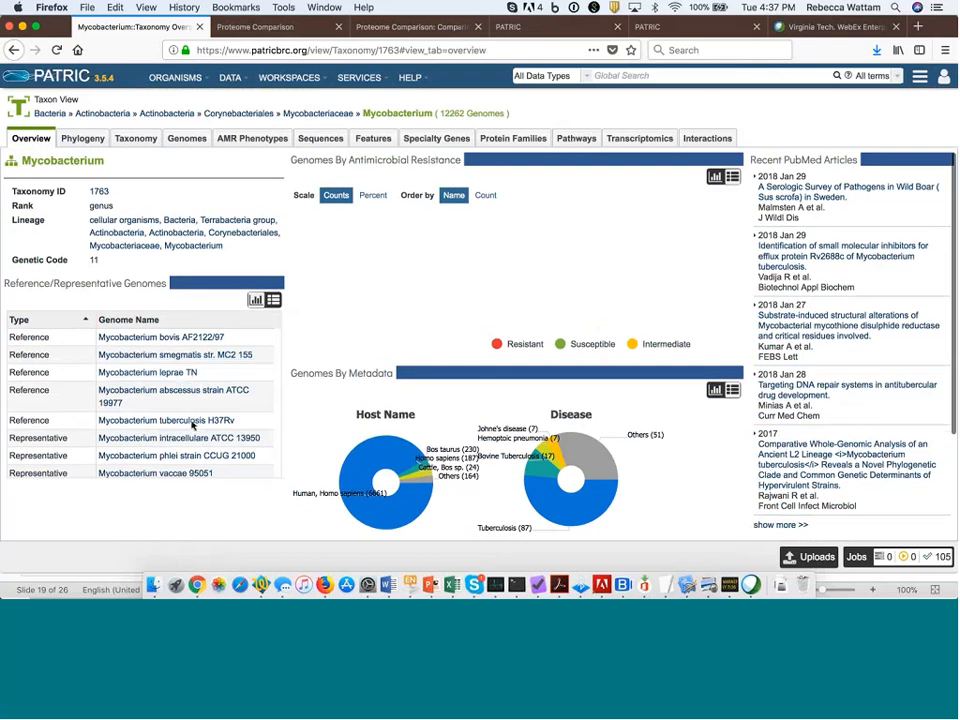
{"action": "left_click", "coordinate": [191, 422]}
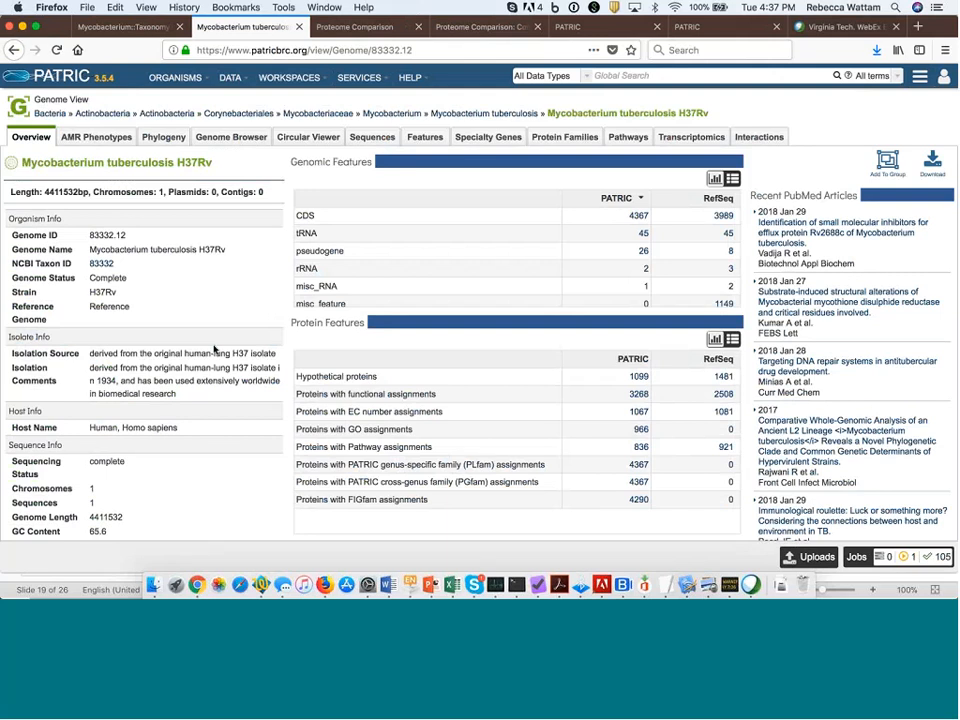
- Review the H37Rv genome overview and open its list of PATRIC-sourced essential genes from the Specialty Genes summary
{"action": "scroll", "coordinate": [300, 255], "scroll_direction": "down", "scroll_amount": 2}
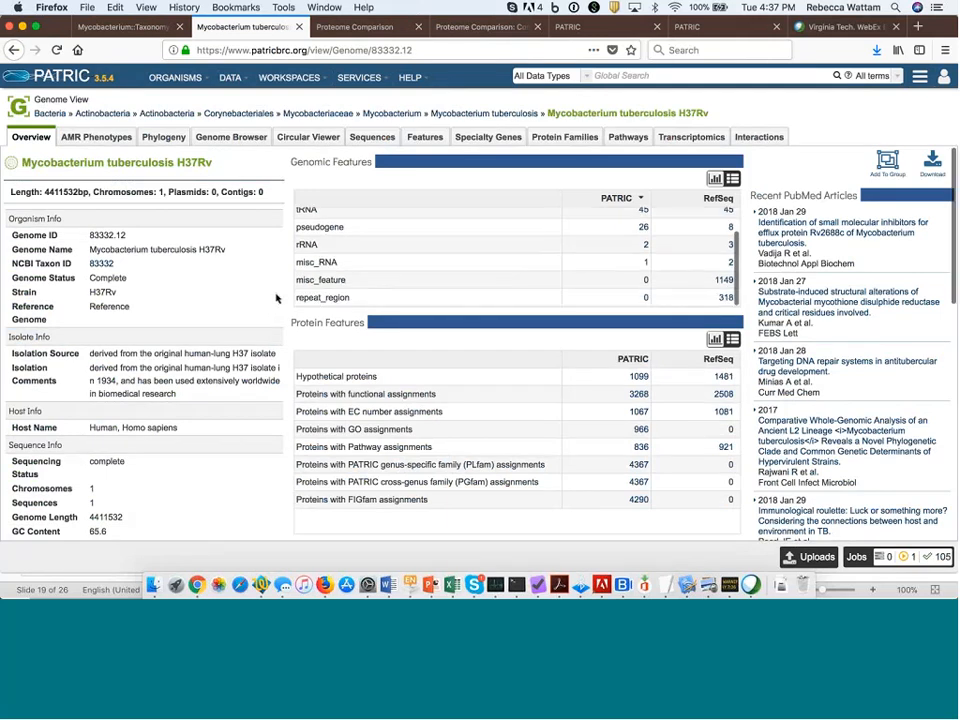
{"action": "scroll", "coordinate": [277, 298], "scroll_direction": "down", "scroll_amount": 5}
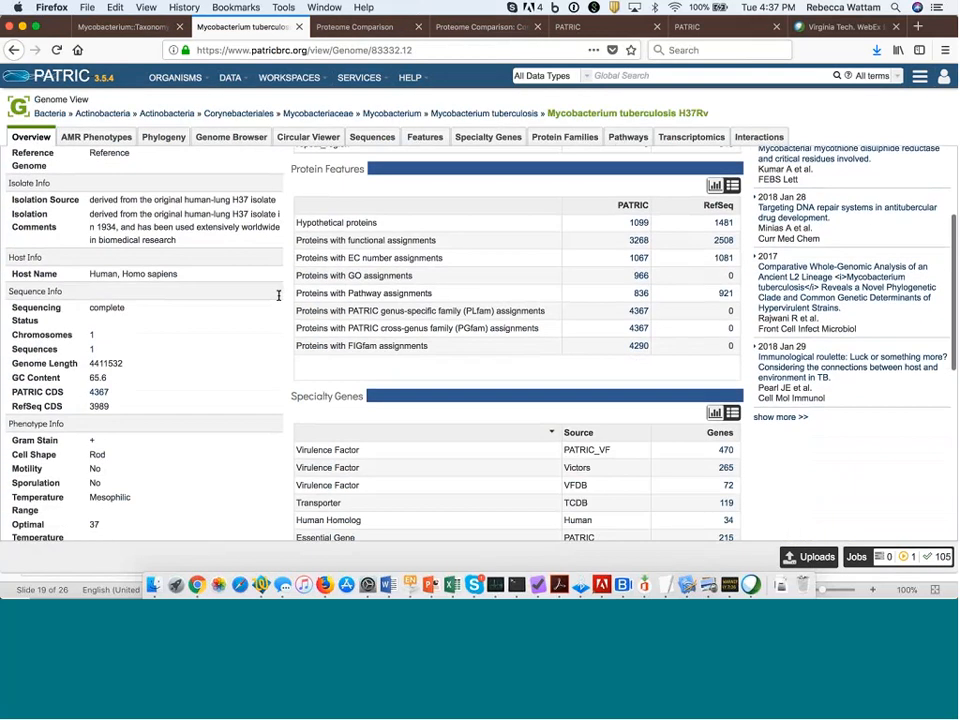
{"action": "scroll", "coordinate": [278, 299], "scroll_direction": "down", "scroll_amount": 3}
{"action": "scroll", "coordinate": [278, 299], "scroll_direction": "up", "scroll_amount": 2}
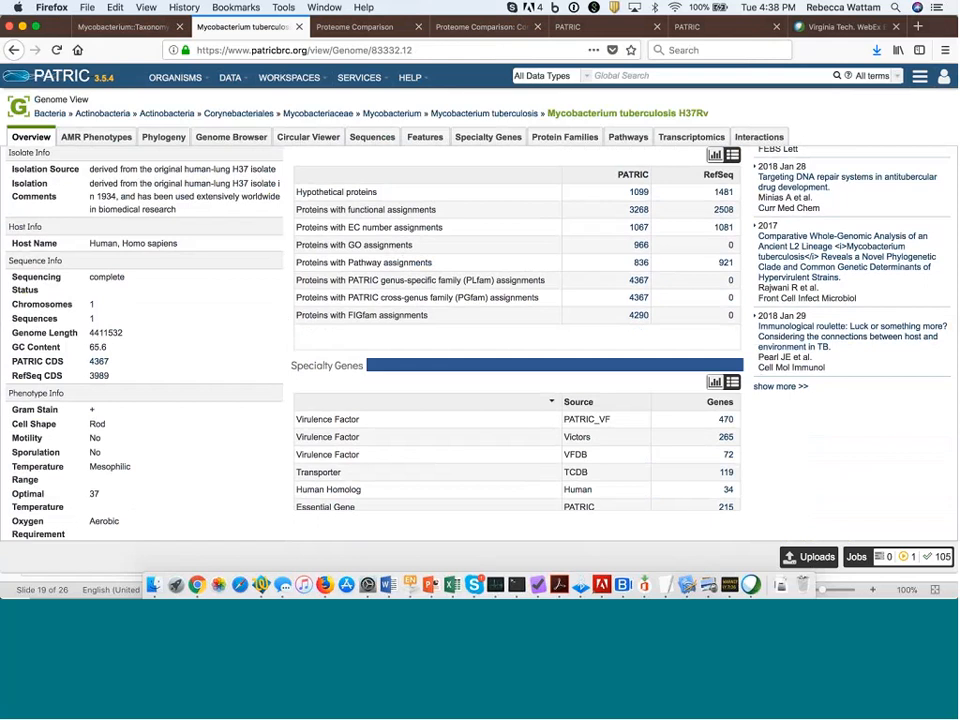
{"action": "scroll", "coordinate": [350, 386], "scroll_direction": "down", "scroll_amount": 1}
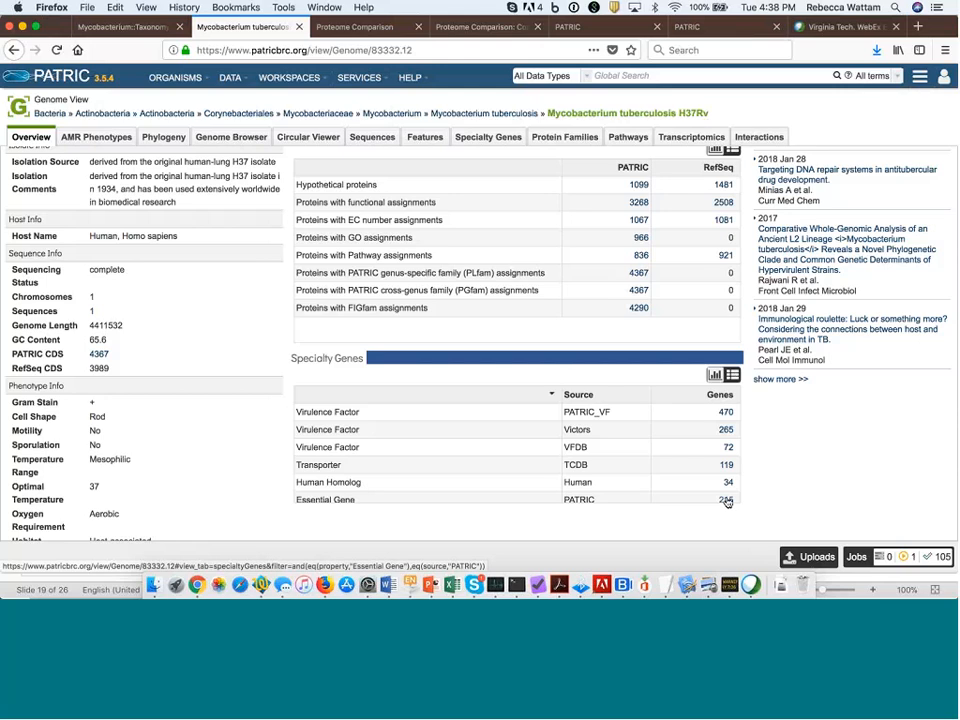
{"action": "left_click", "coordinate": [727, 502]}
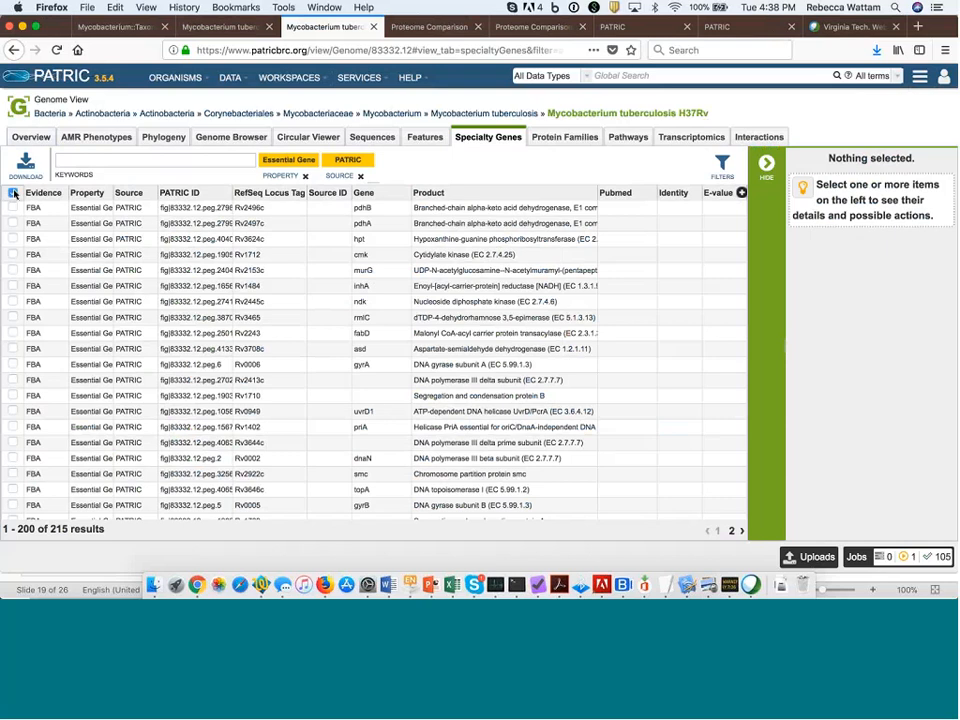
- Select all the listed essential genes and save them as a new group named Essential genes H37Rv
{"action": "left_click", "coordinate": [13, 193]}
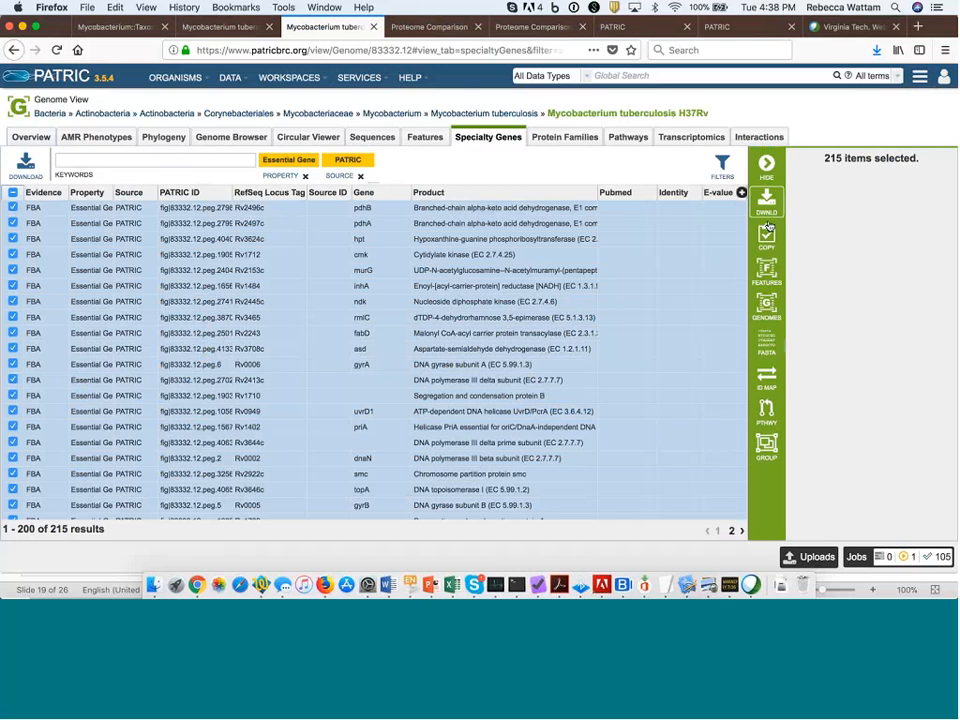
{"action": "left_click", "coordinate": [768, 444]}
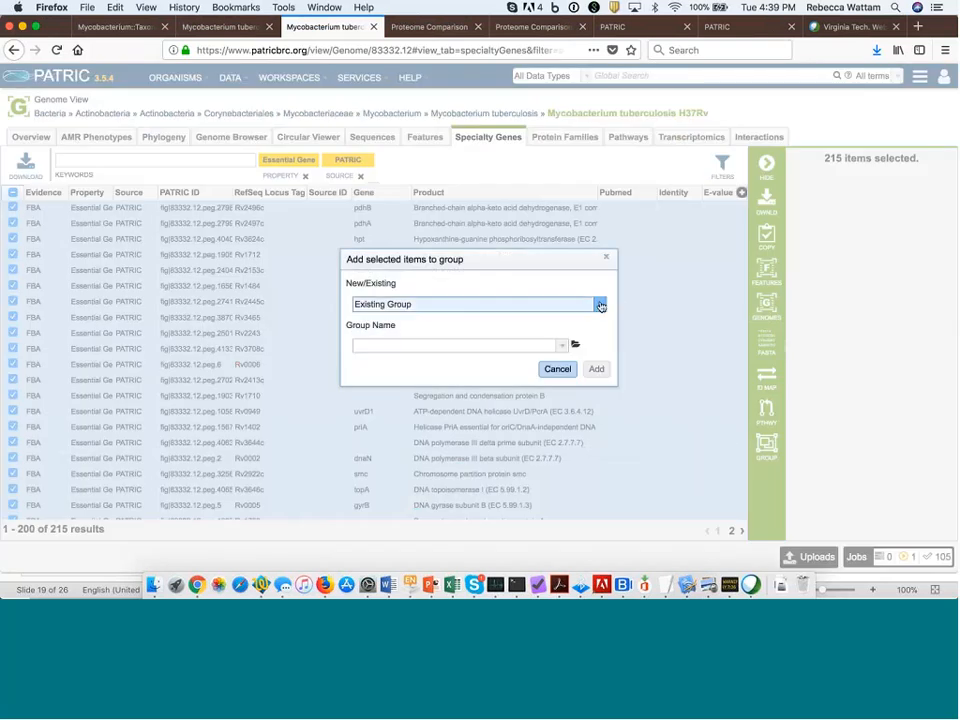
{"action": "left_click", "coordinate": [600, 306]}
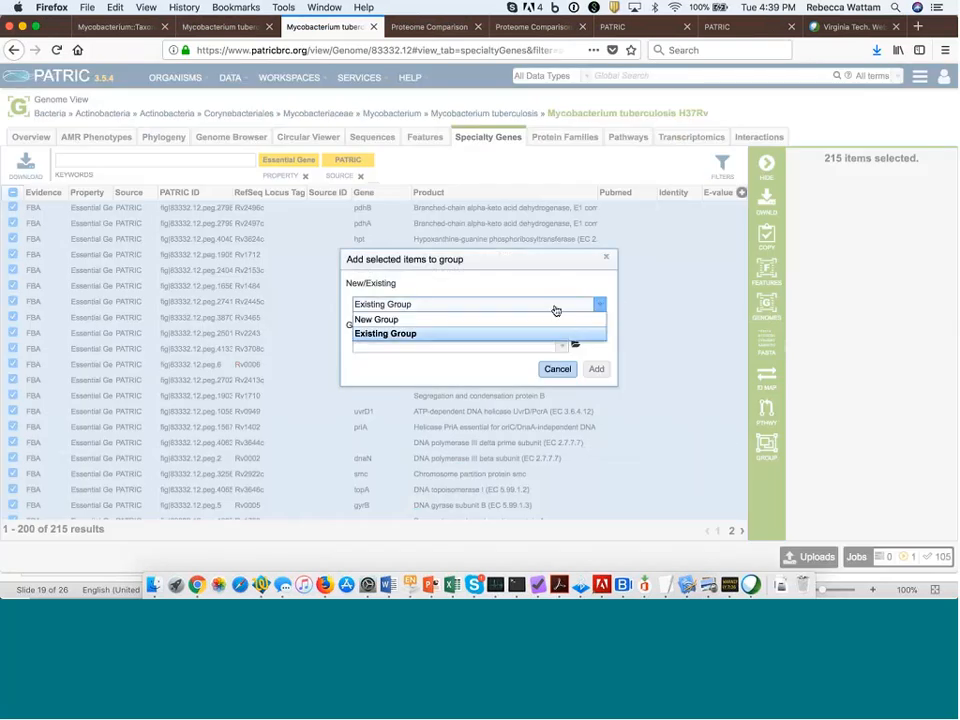
{"action": "left_click", "coordinate": [443, 320]}
{"action": "left_click", "coordinate": [377, 345]}
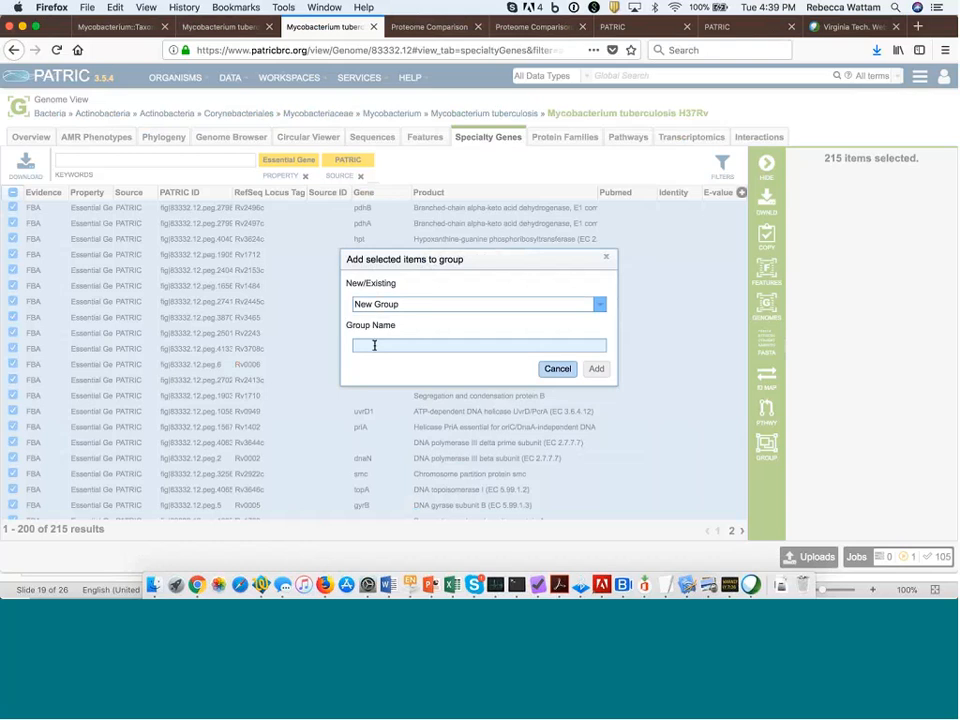
{"action": "type", "text": "Essen"}
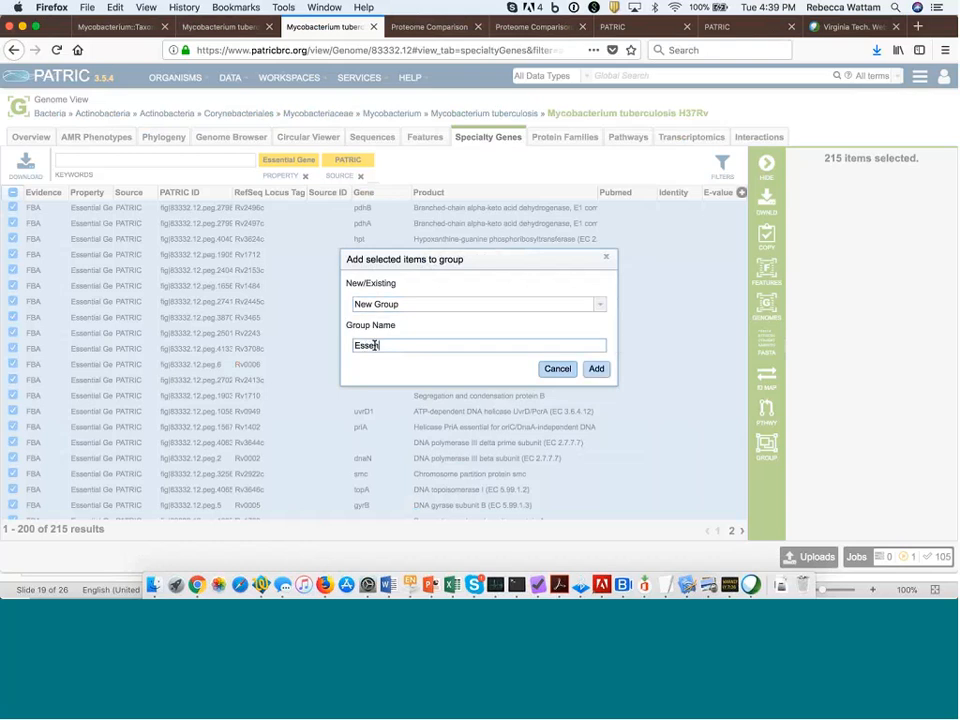
{"action": "type", "text": "tial genes H37Rv"}
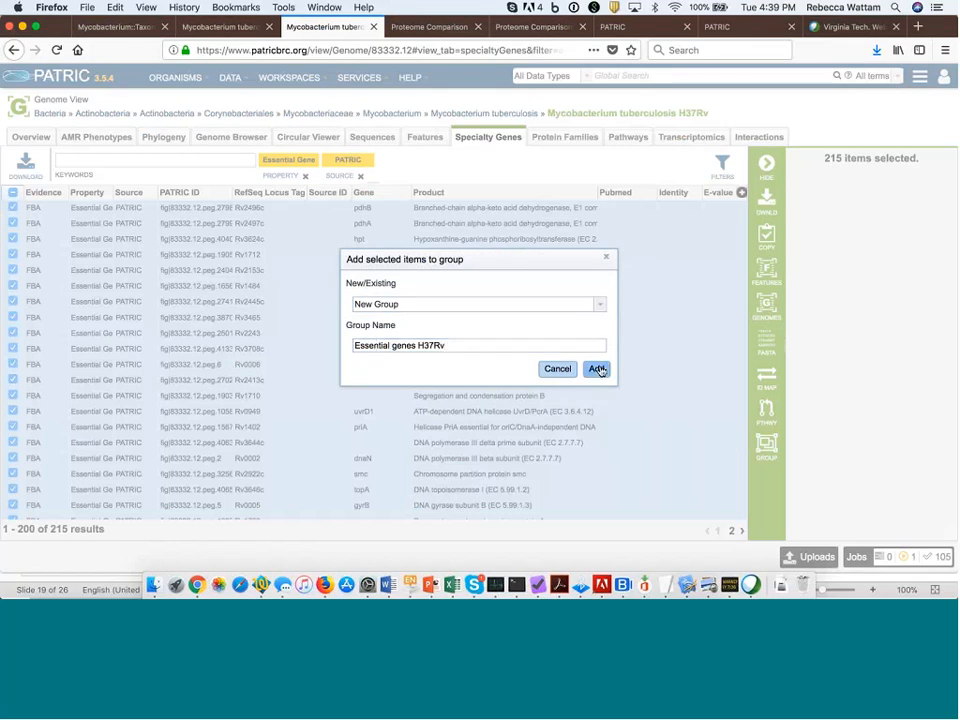
{"action": "left_click", "coordinate": [597, 369]}
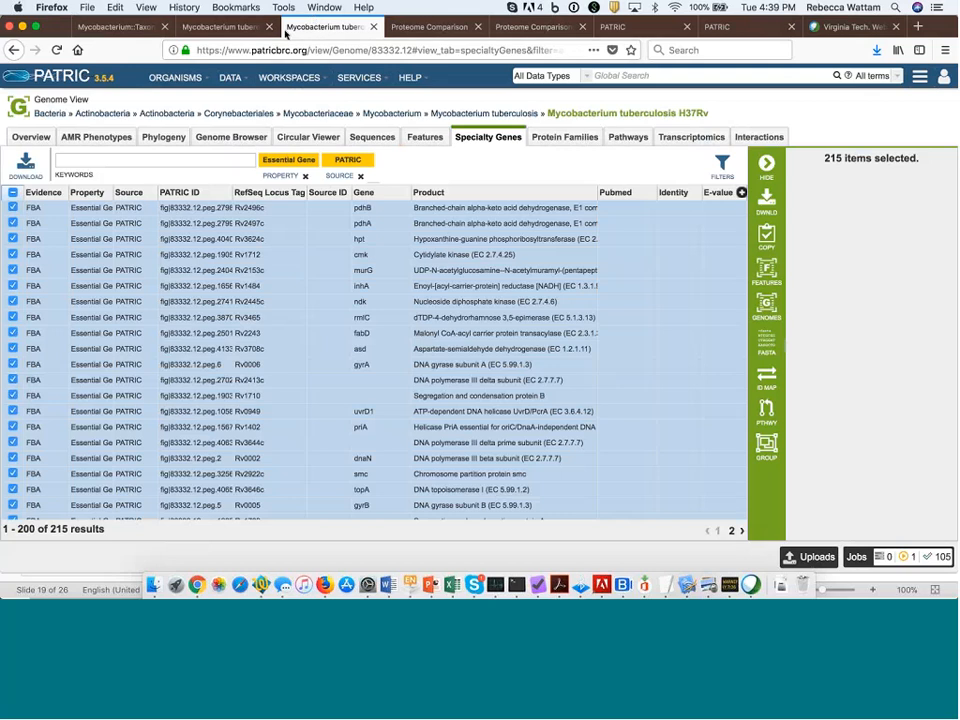
- Start a new Proteome Comparison with output folder Webinar-Proteome Comparison and output name H37Rv Essential Genes leprae
{"action": "left_click", "coordinate": [365, 79]}
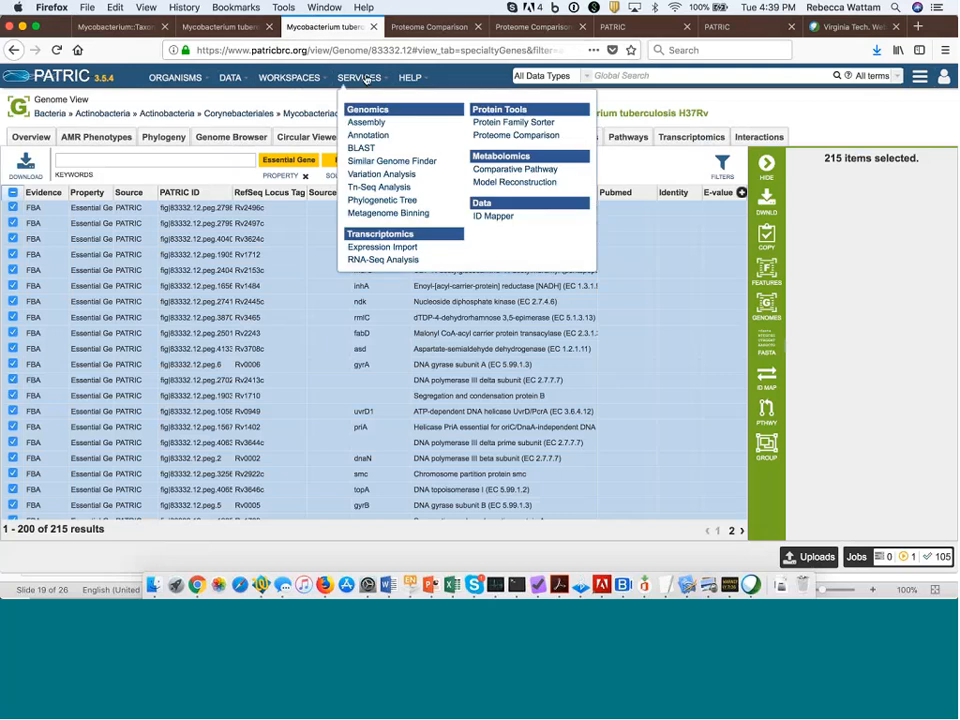
{"action": "left_click", "coordinate": [493, 137]}
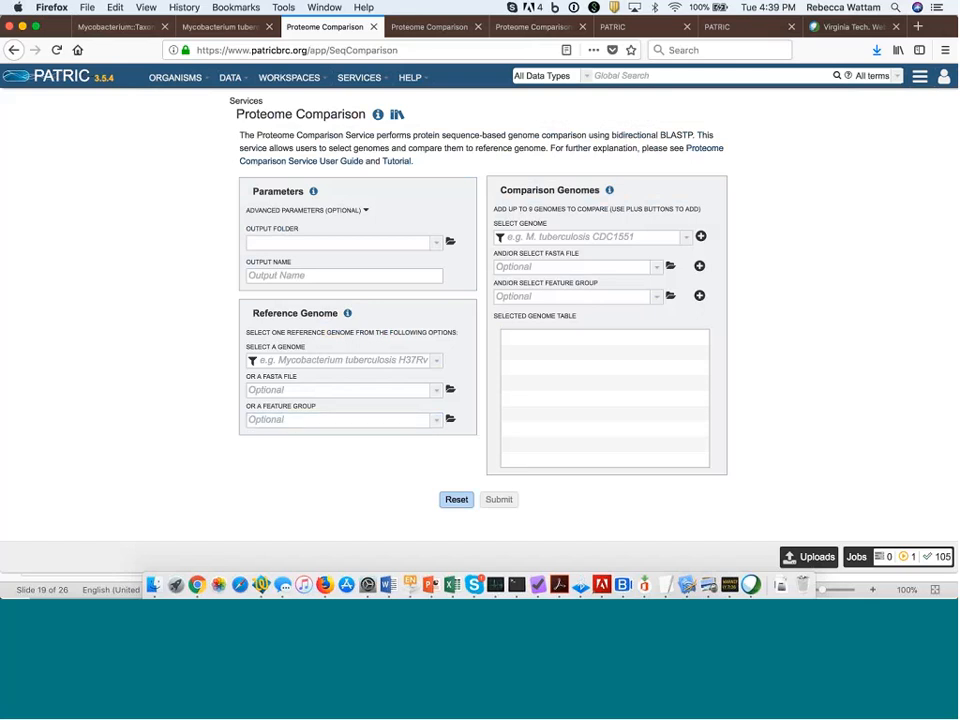
{"action": "left_click", "coordinate": [437, 242]}
{"action": "left_click", "coordinate": [369, 268]}
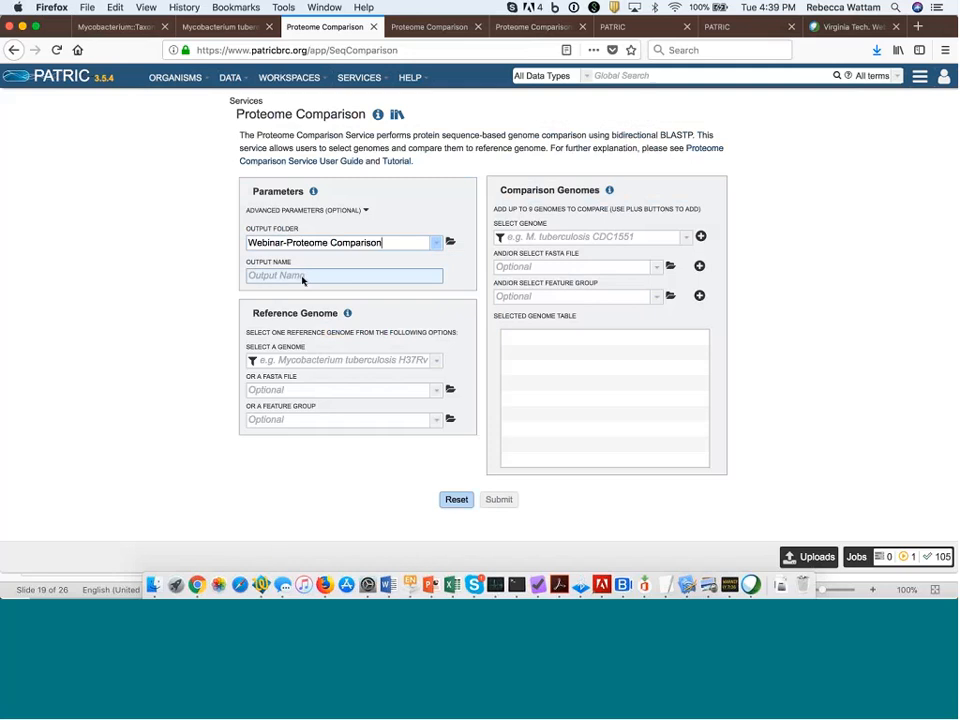
{"action": "left_click", "coordinate": [300, 276]}
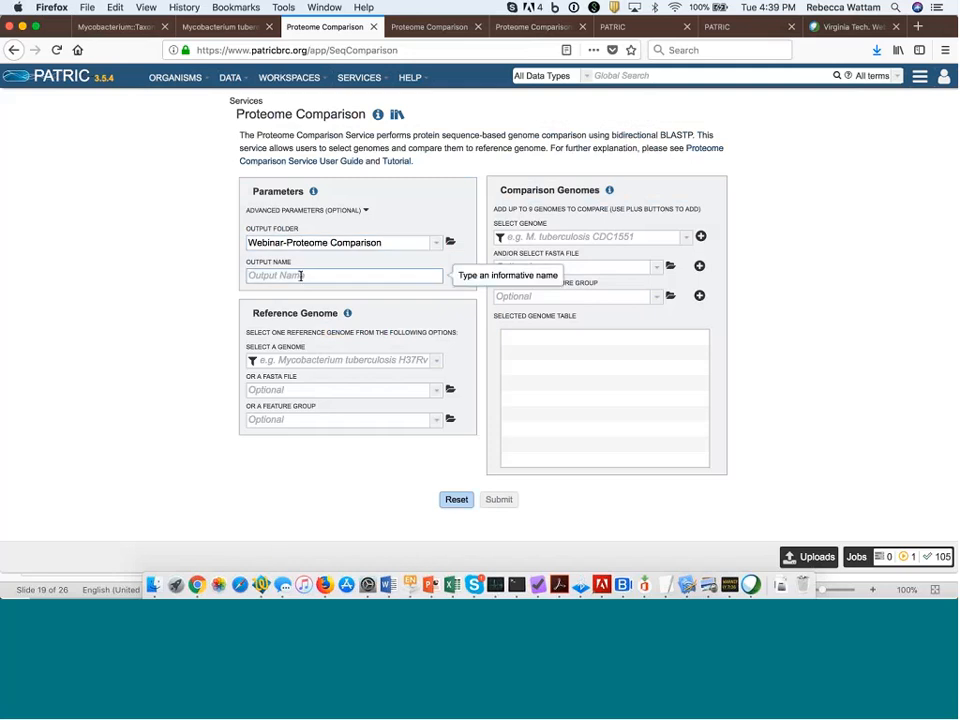
{"action": "type", "text": "H3"}
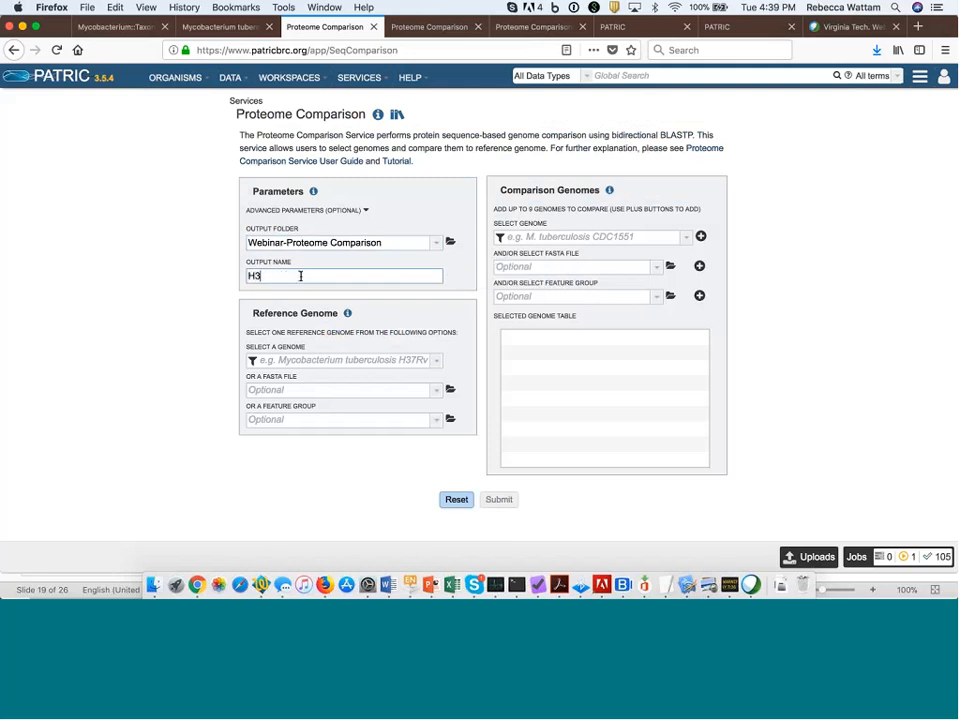
{"action": "type", "text": "7Rv Essential Genes leprae"}
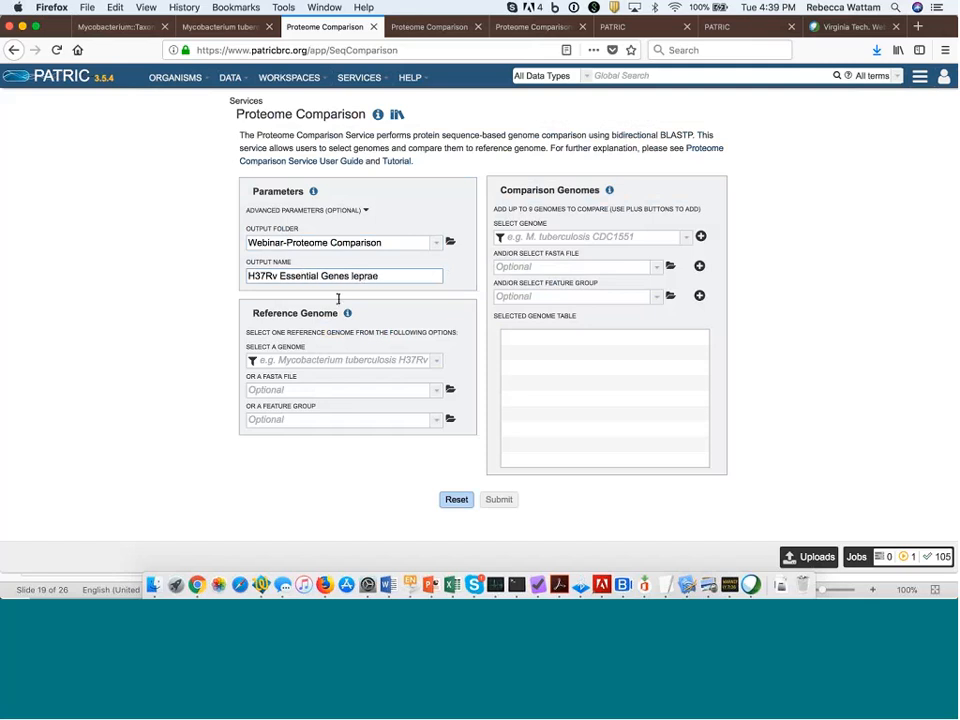
- Set the Essential genes H37Rv feature group as the reference and add Mycobacterium leprae TN as a comparison genome
{"action": "left_click", "coordinate": [437, 422]}
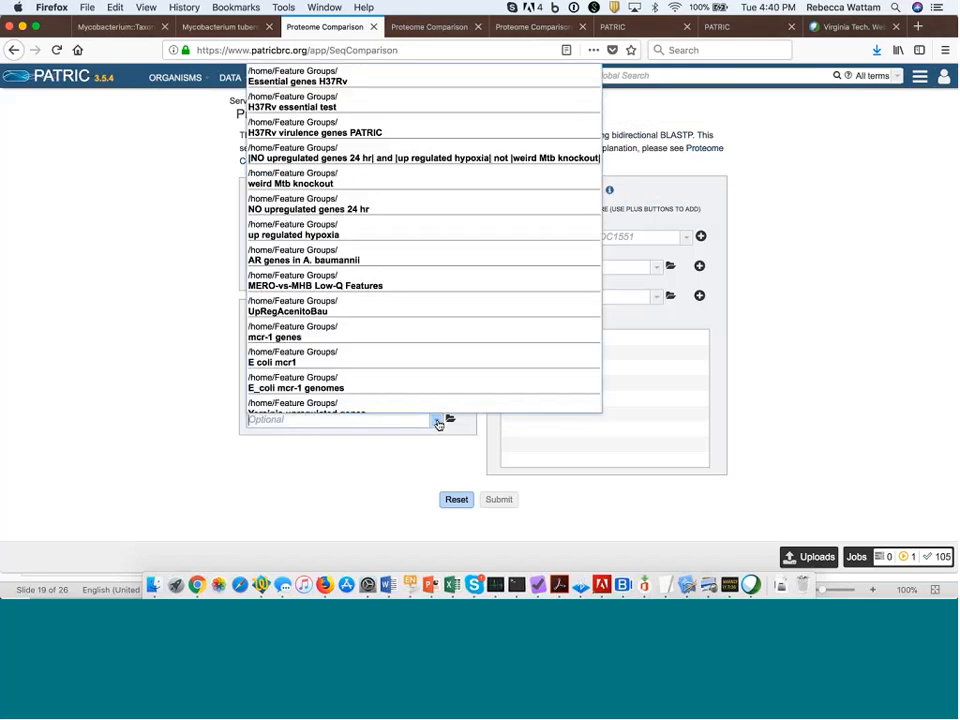
{"action": "left_click", "coordinate": [340, 83]}
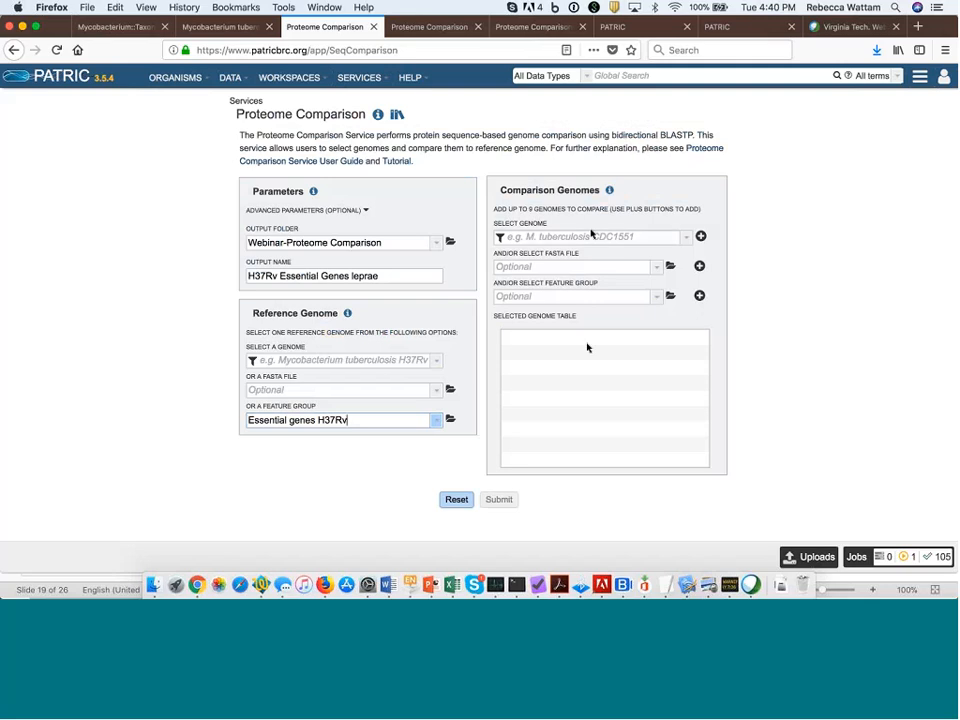
{"action": "left_click", "coordinate": [526, 237]}
{"action": "type", "text": "le"}
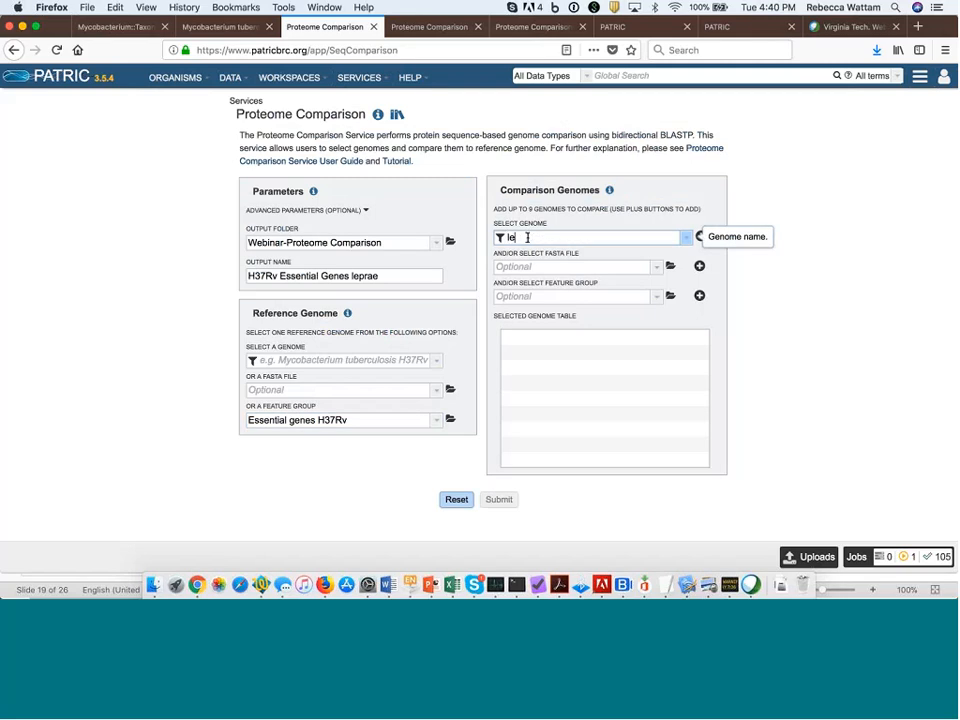
{"action": "type", "text": "prae"}
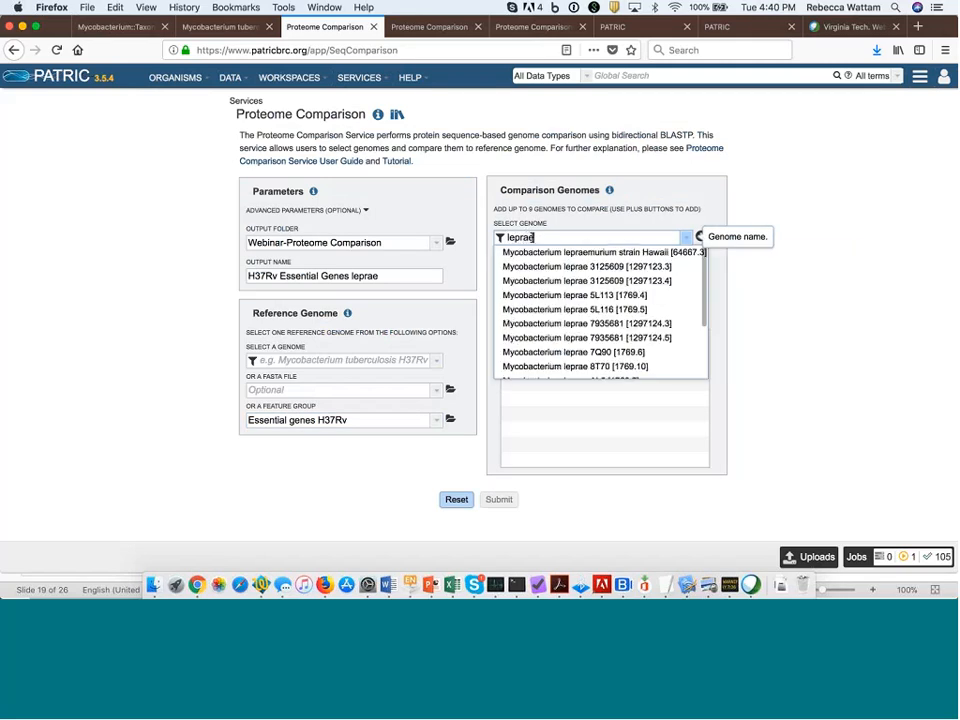
{"action": "type", "text": " TN"}
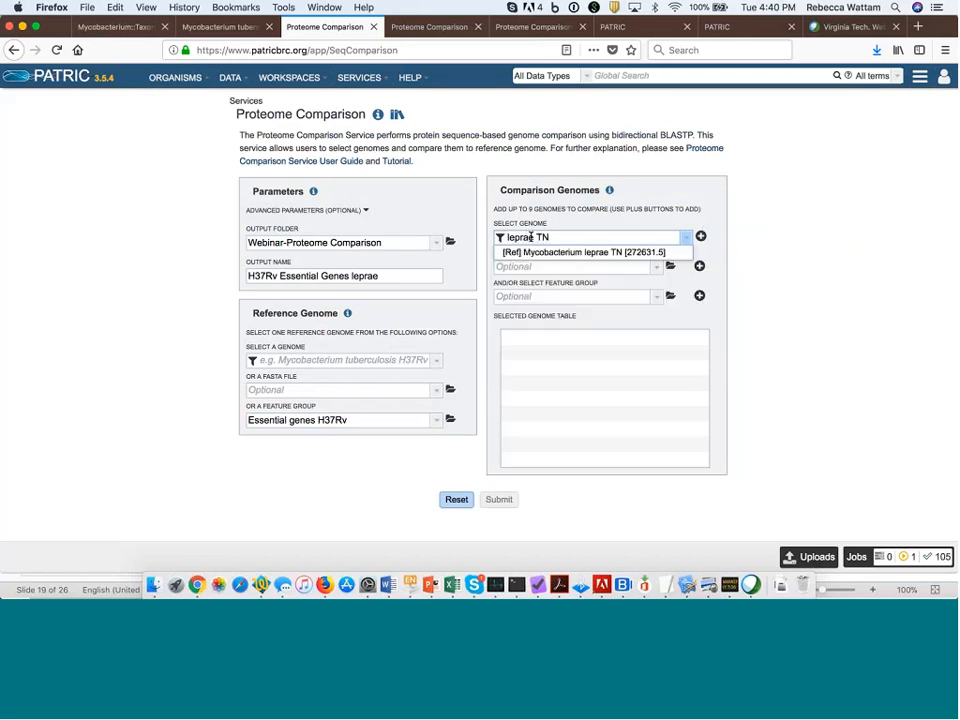
{"action": "left_click", "coordinate": [585, 252]}
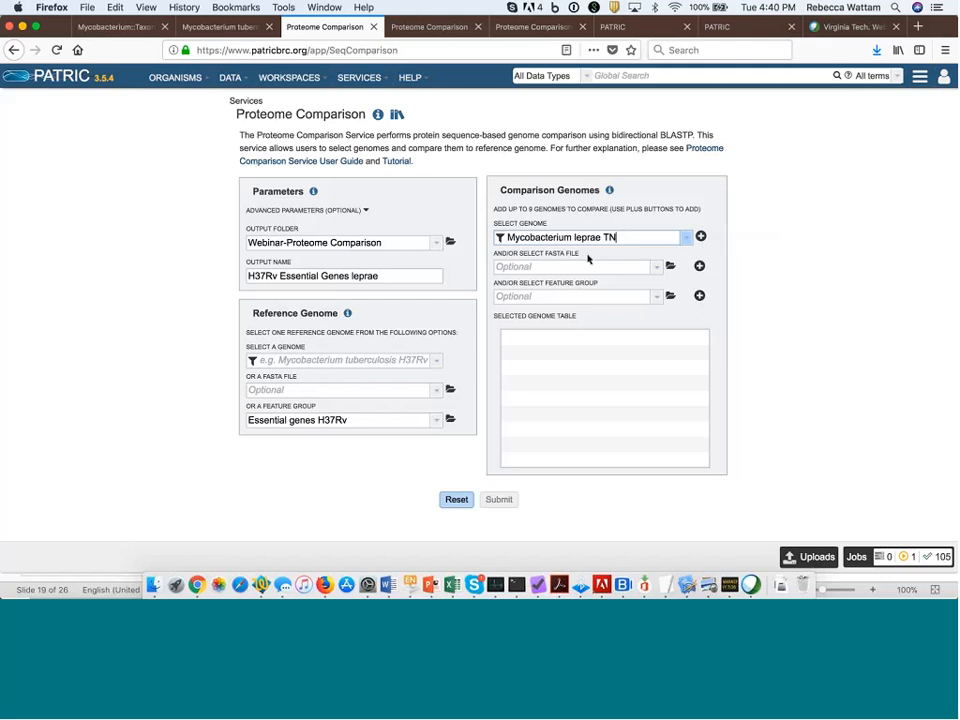
{"action": "left_click", "coordinate": [701, 237]}
- Add Mycobacterium leprae Br4923 to the comparison genomes and submit the Proteome Comparison job
{"action": "left_click", "coordinate": [630, 237]}
{"action": "key", "text": "BackSpace"}
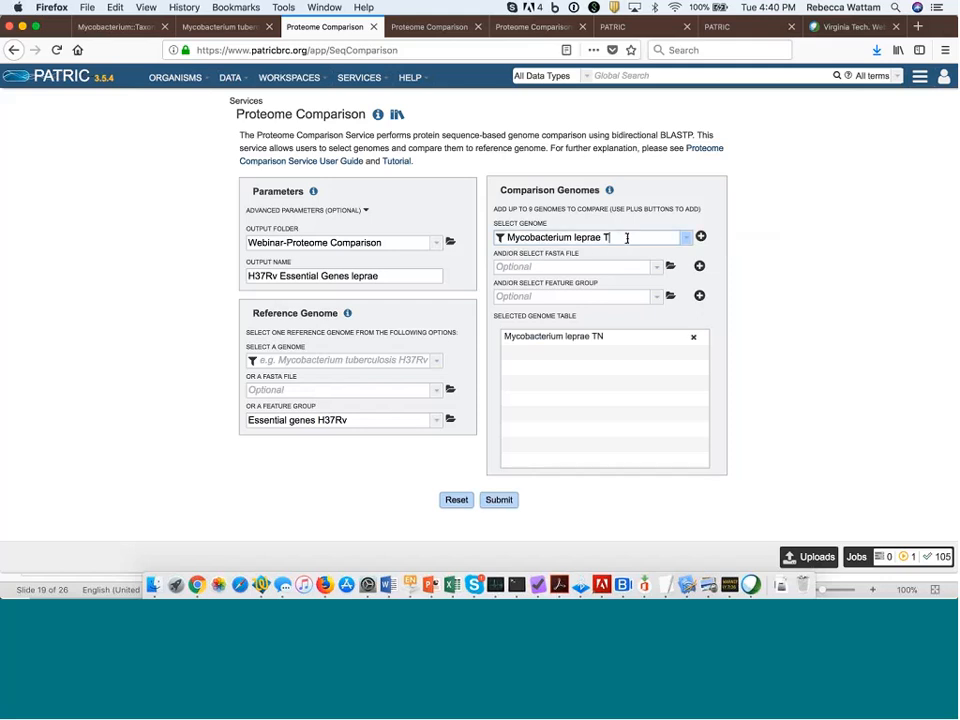
{"action": "key", "text": "BackSpace"}
{"action": "type", "text": "Br"}
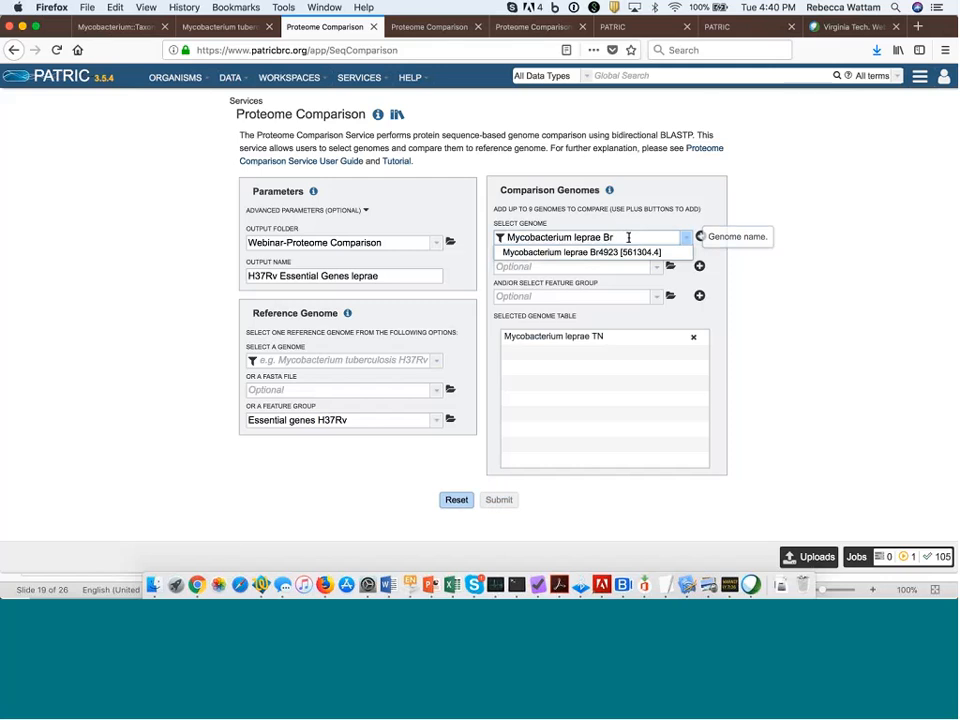
{"action": "left_click", "coordinate": [610, 256]}
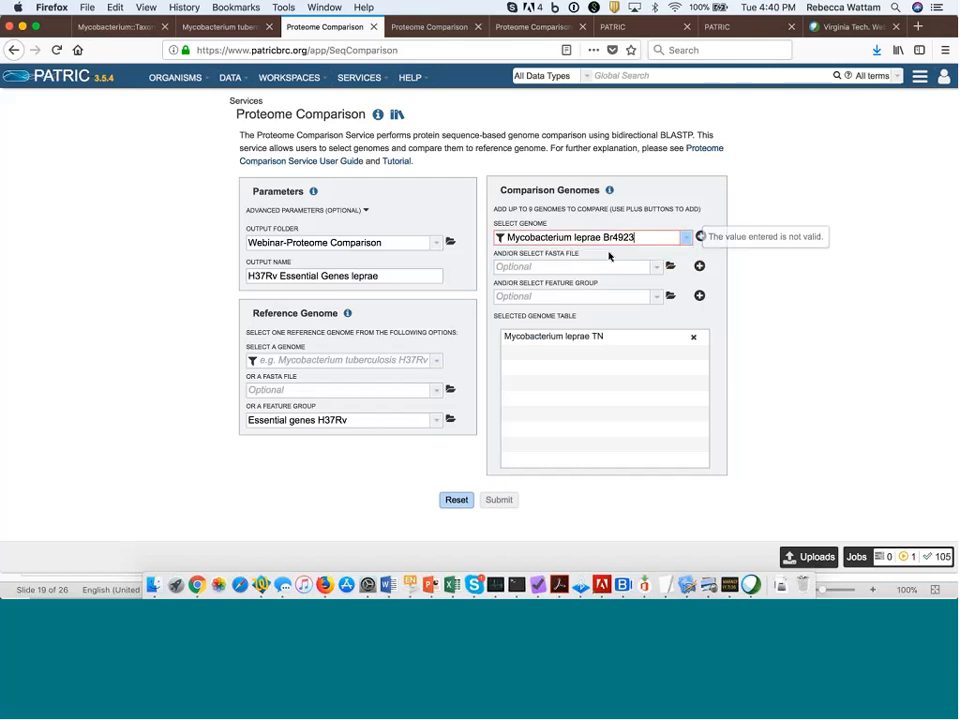
{"action": "left_click", "coordinate": [701, 237]}
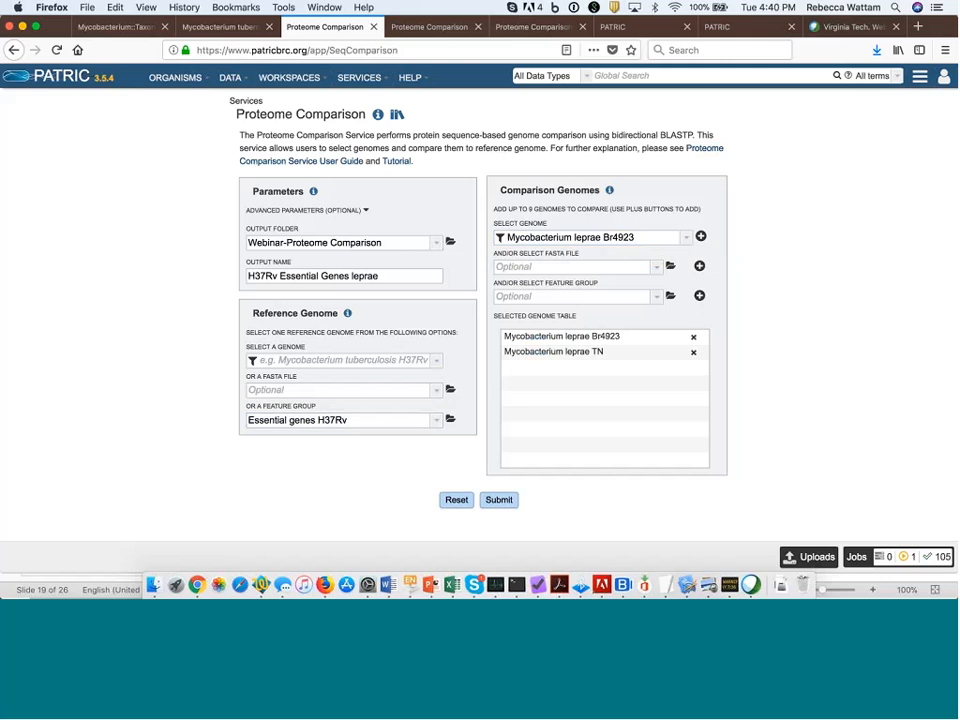
{"action": "left_click", "coordinate": [500, 502]}
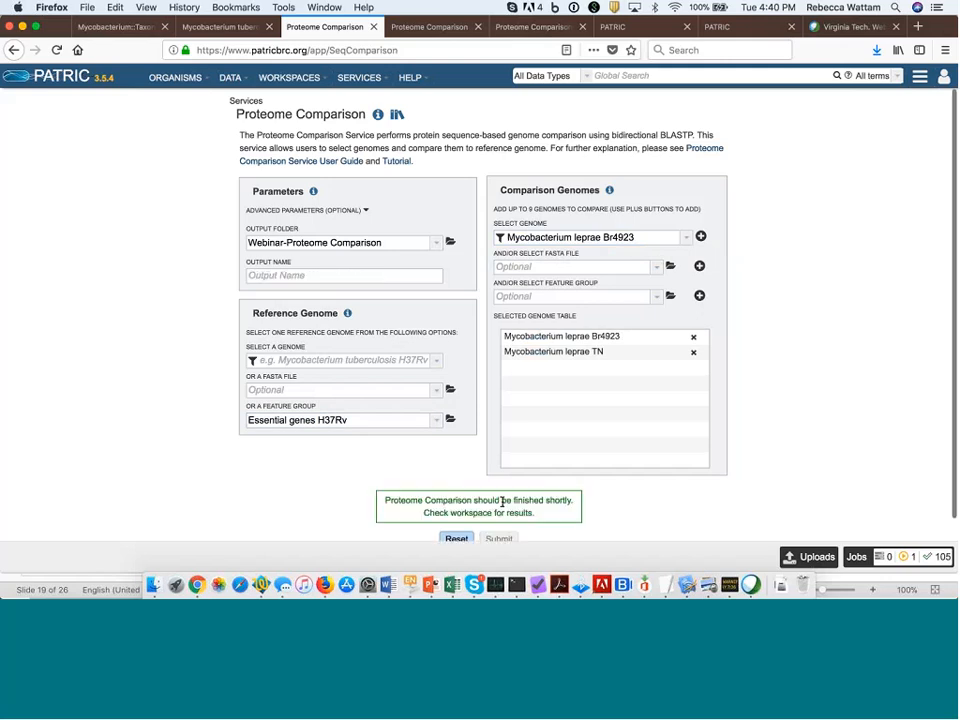
{"action": "scroll", "coordinate": [827, 336], "scroll_direction": "down", "scroll_amount": 1}
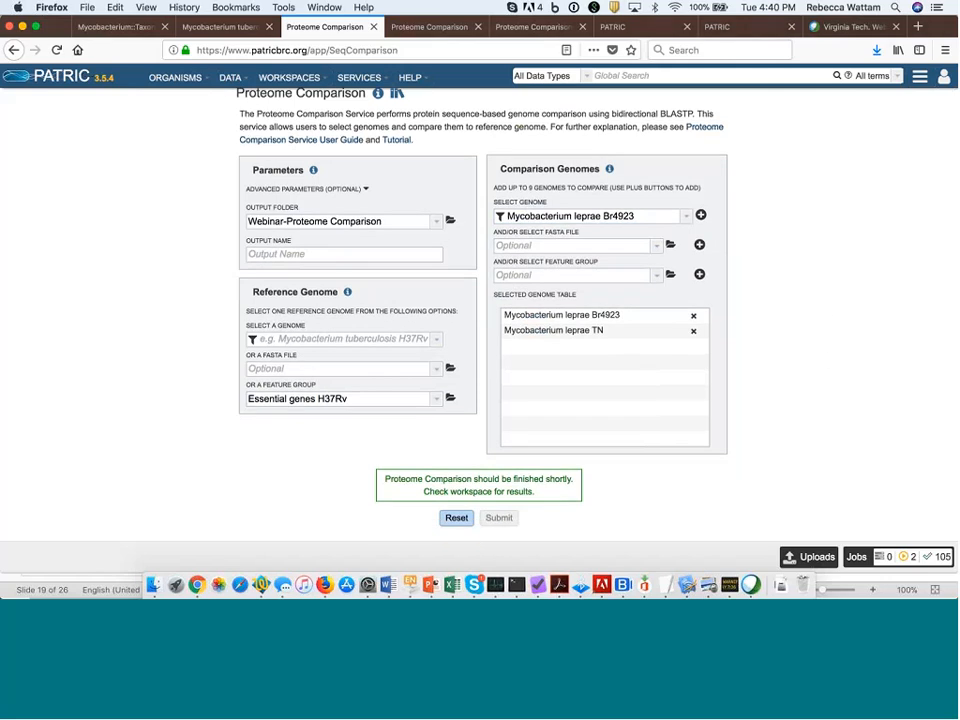
- Open the job list, view the results of the Tn ref other leprae by host job and show its circular summary plot
{"action": "mouse_move", "coordinate": [855, 562]}
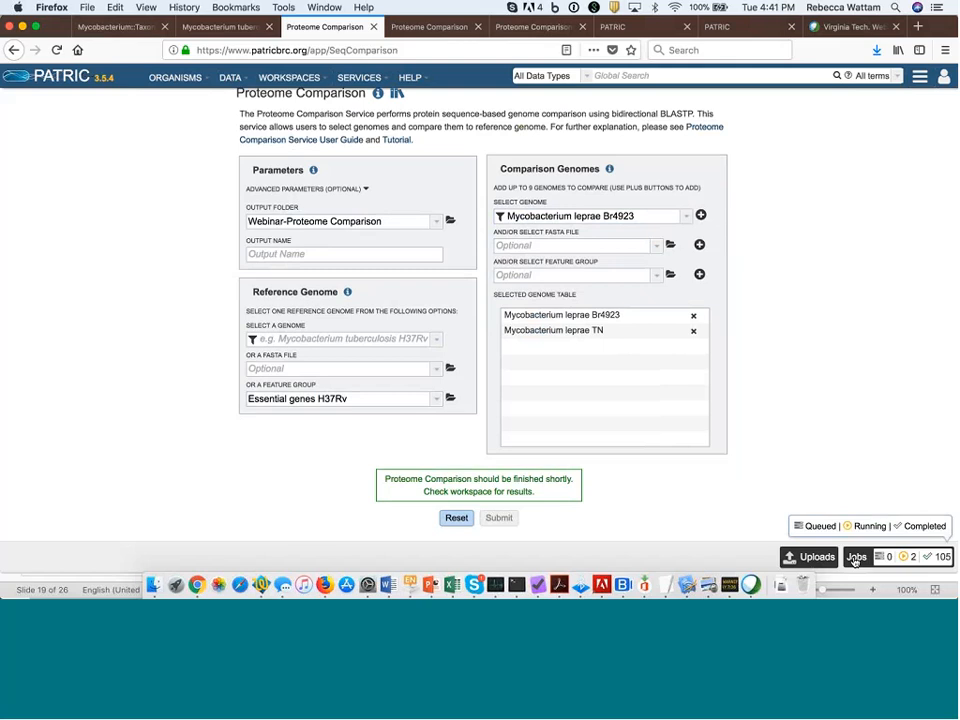
{"action": "left_click", "coordinate": [855, 562]}
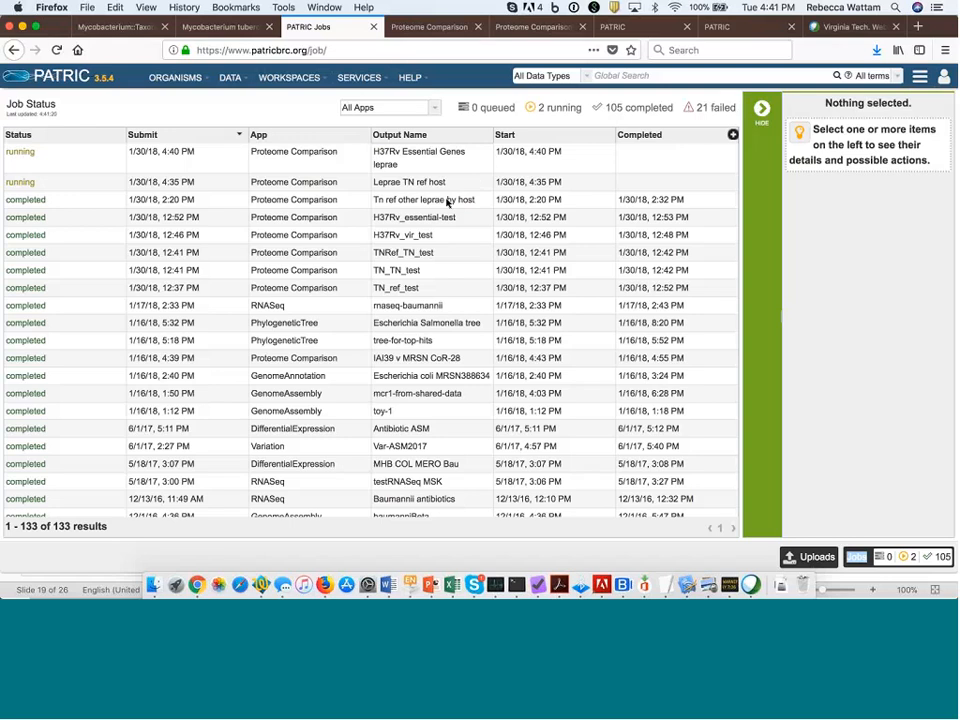
{"action": "left_click", "coordinate": [447, 202]}
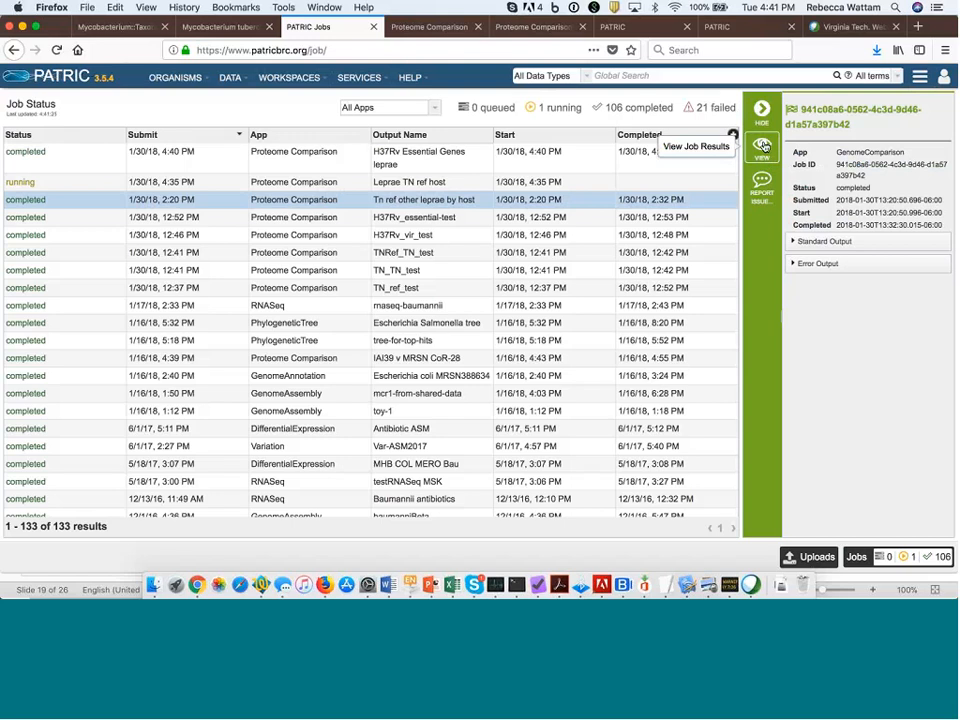
{"action": "left_click", "coordinate": [762, 146]}
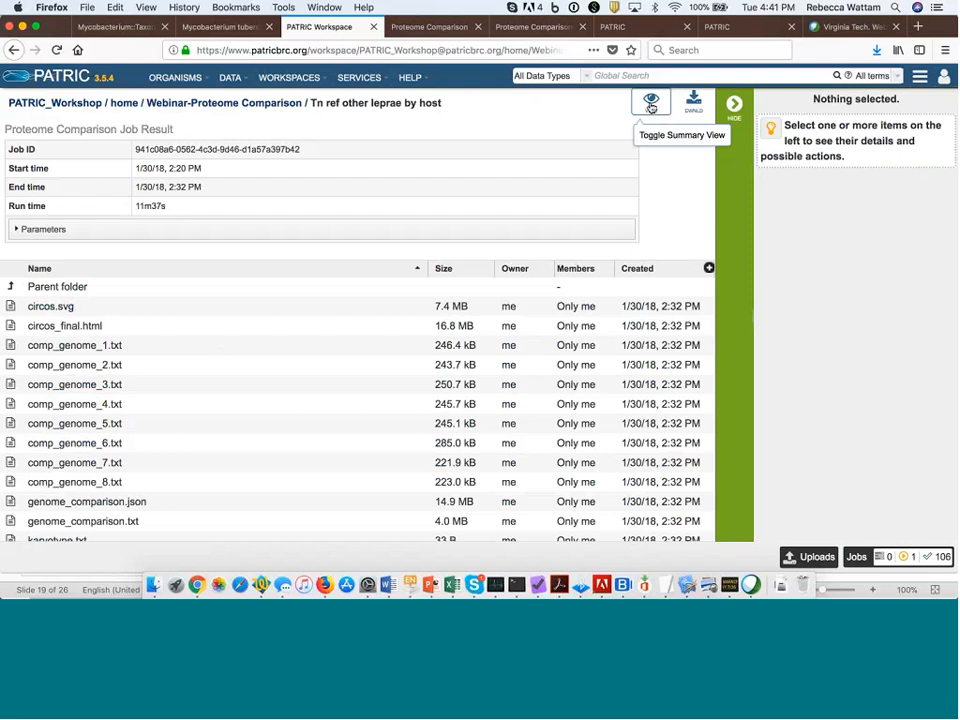
{"action": "left_click", "coordinate": [654, 107]}
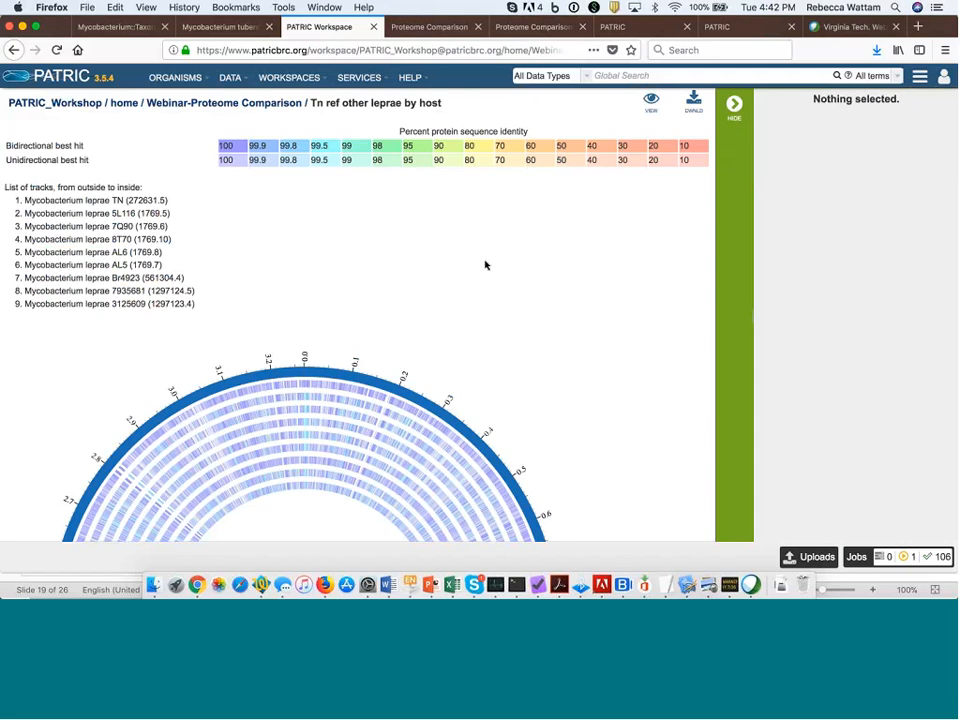
- Examine the circular proteome comparison plot, its track list and the sequence identity rings of the Mycobacterium leprae genomes
{"action": "scroll", "coordinate": [485, 265], "scroll_direction": "down", "scroll_amount": 1}
{"action": "scroll", "coordinate": [485, 265], "scroll_direction": "down", "scroll_amount": 3}
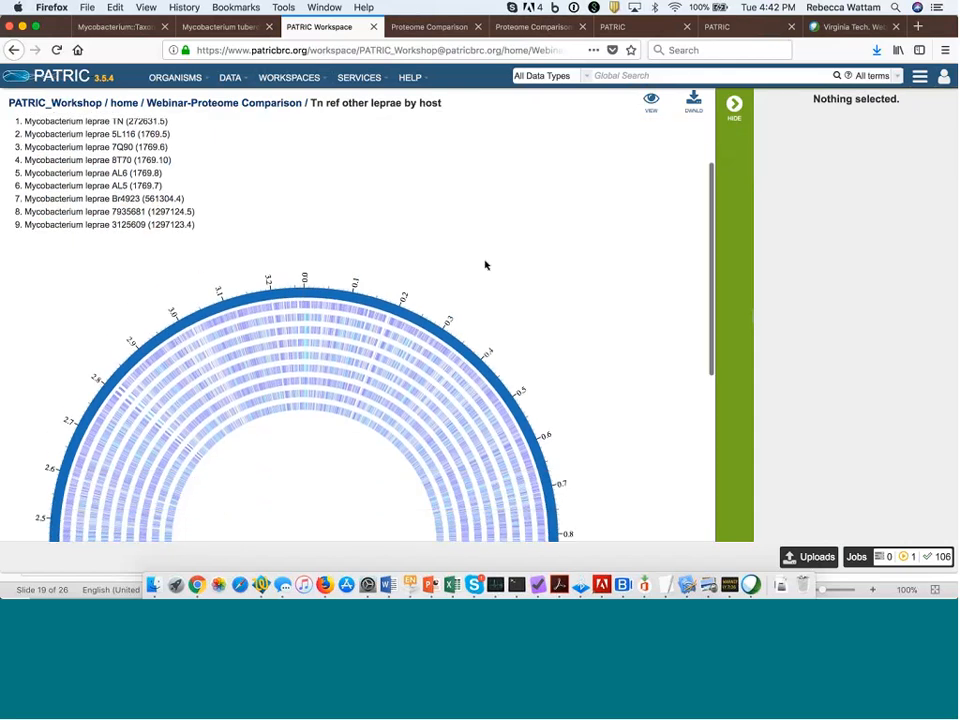
{"action": "scroll", "coordinate": [485, 265], "scroll_direction": "up", "scroll_amount": 1}
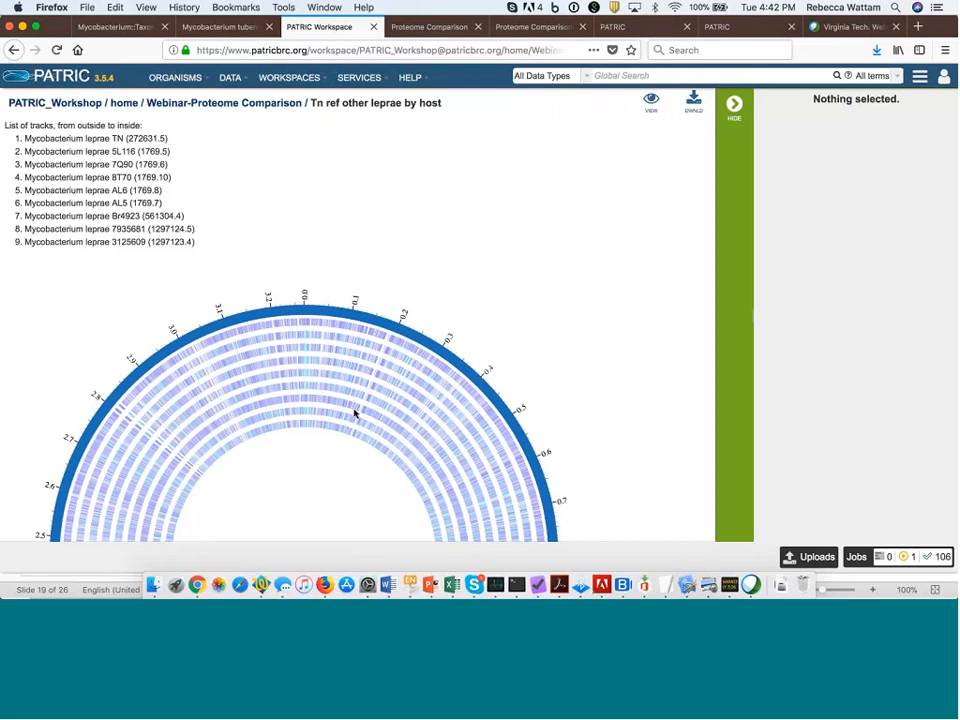
{"action": "scroll", "coordinate": [478, 288], "scroll_direction": "down", "scroll_amount": 5}
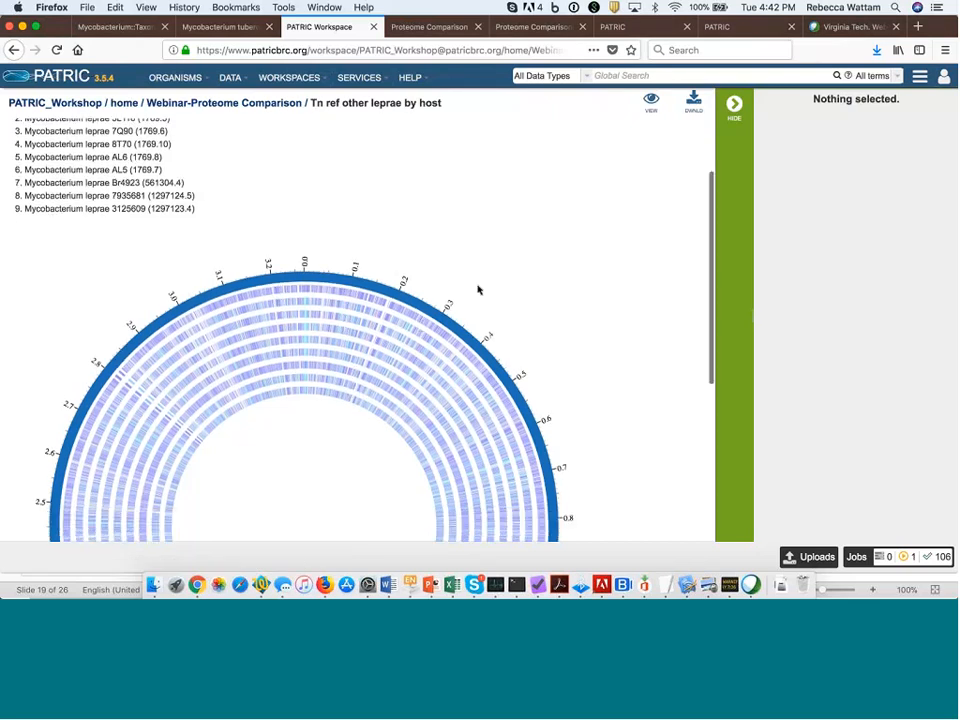
{"action": "scroll", "coordinate": [478, 290], "scroll_direction": "down", "scroll_amount": 2}
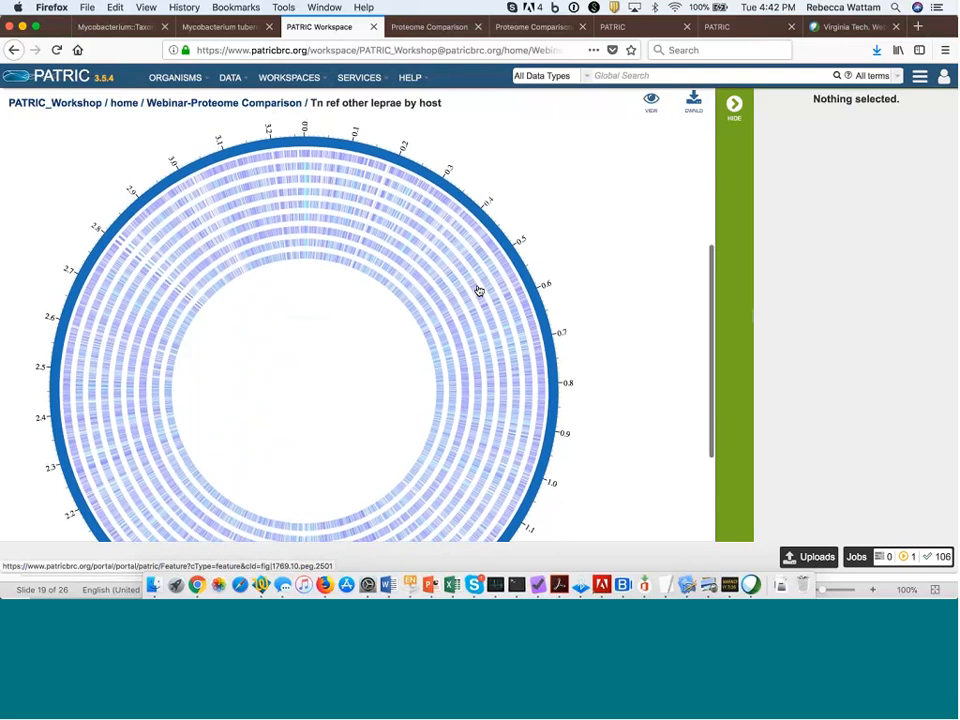
{"action": "scroll", "coordinate": [478, 290], "scroll_direction": "up", "scroll_amount": 4}
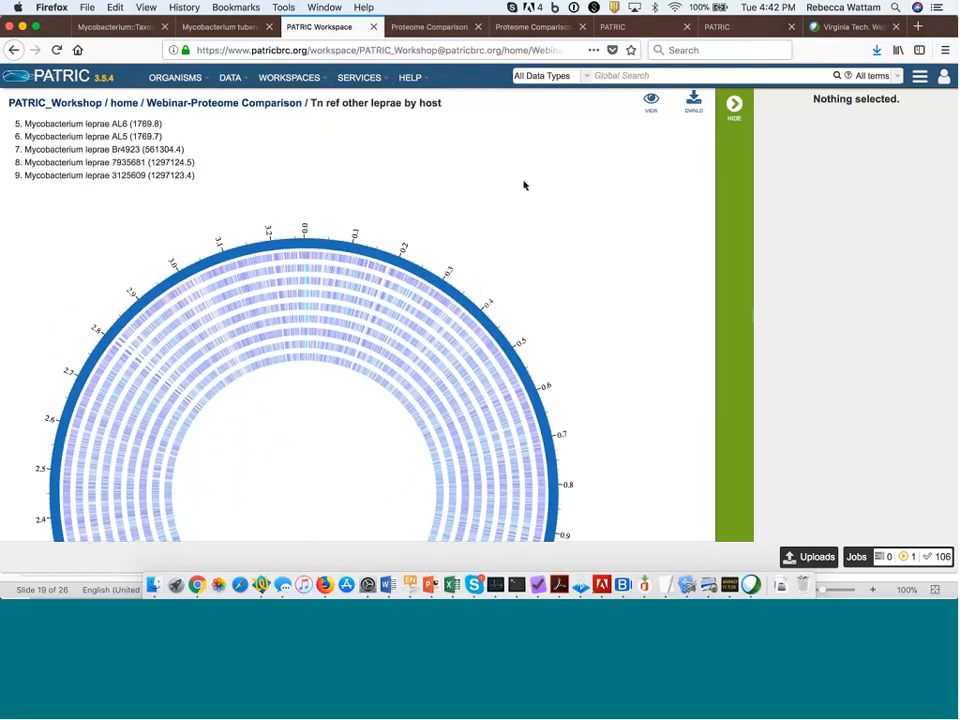
{"action": "scroll", "coordinate": [525, 184], "scroll_direction": "up", "scroll_amount": 3}
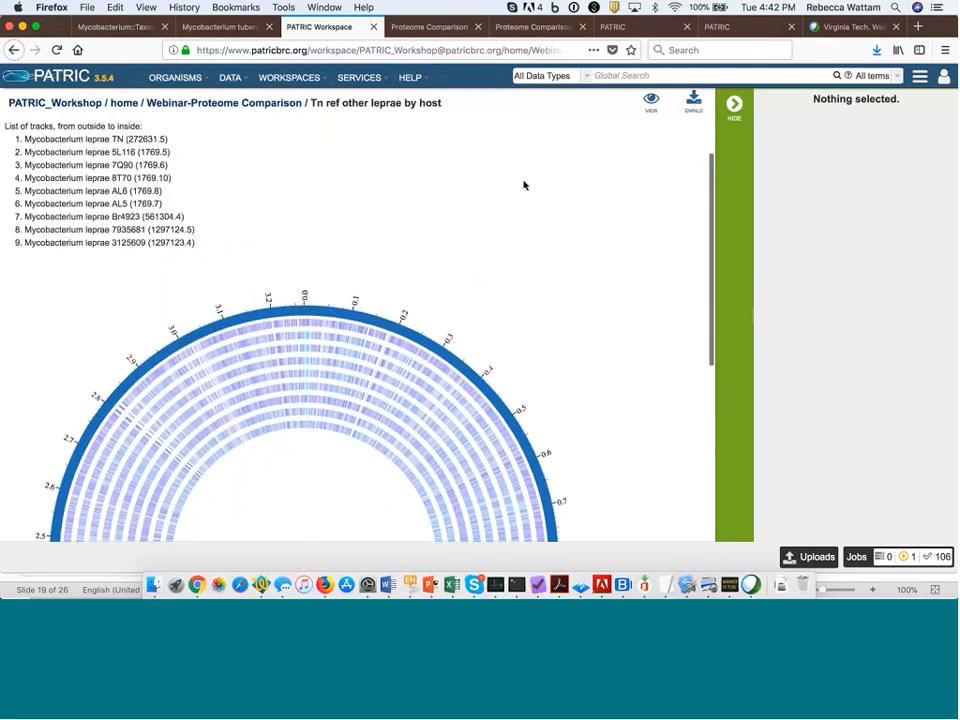
- Download the Genome Comparison Table of this job and save genome_comparison.txt to disk
{"action": "left_click", "coordinate": [694, 104]}
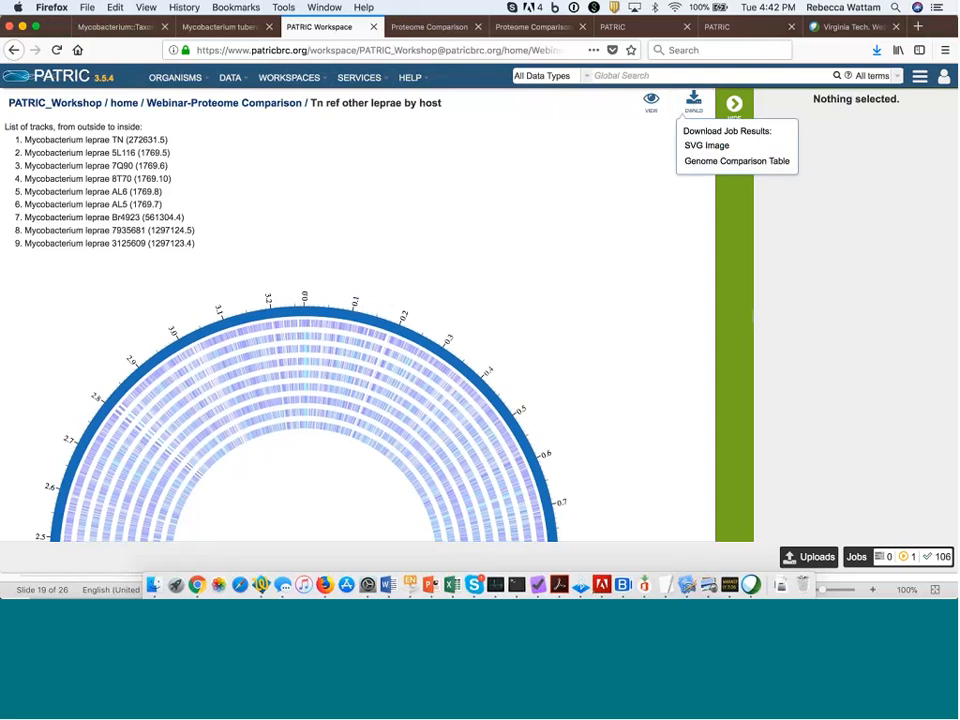
{"action": "left_click", "coordinate": [707, 162]}
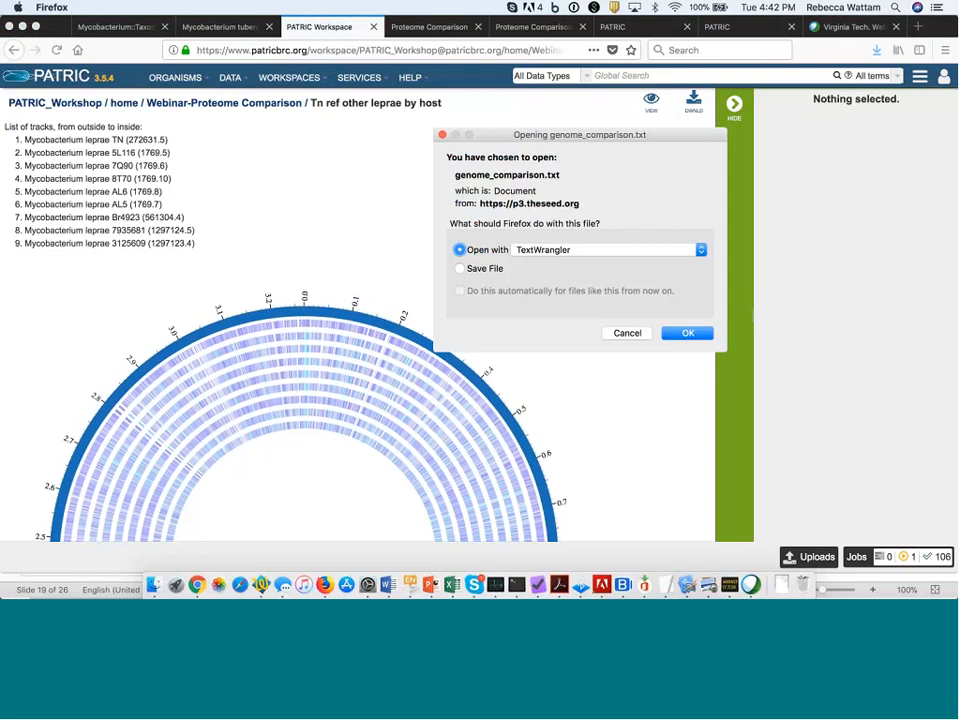
{"action": "left_click", "coordinate": [460, 268]}
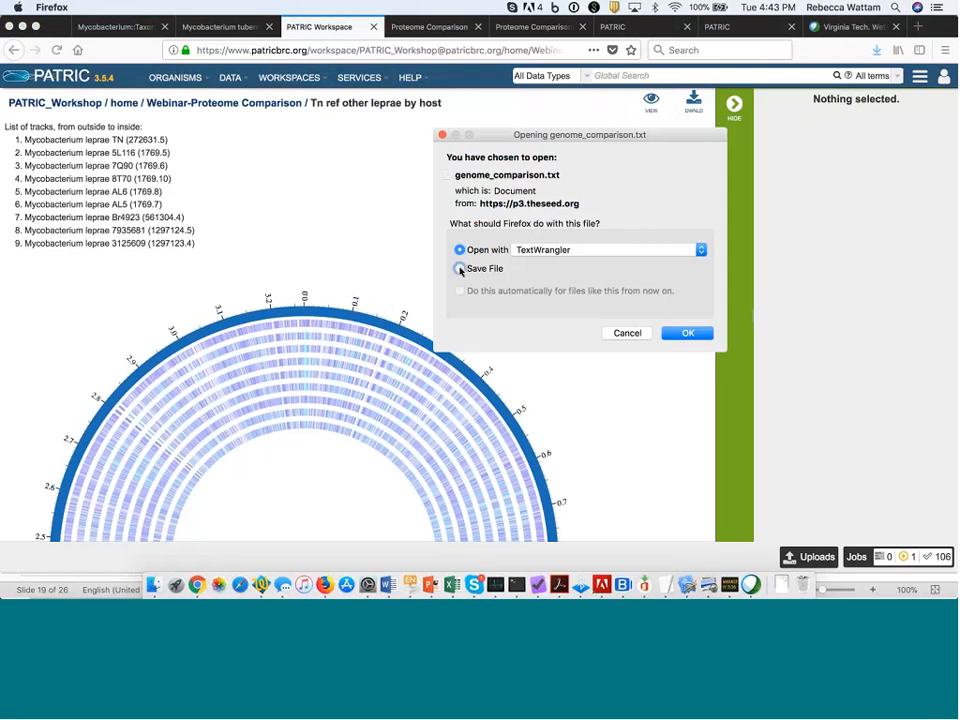
{"action": "left_click", "coordinate": [686, 334]}
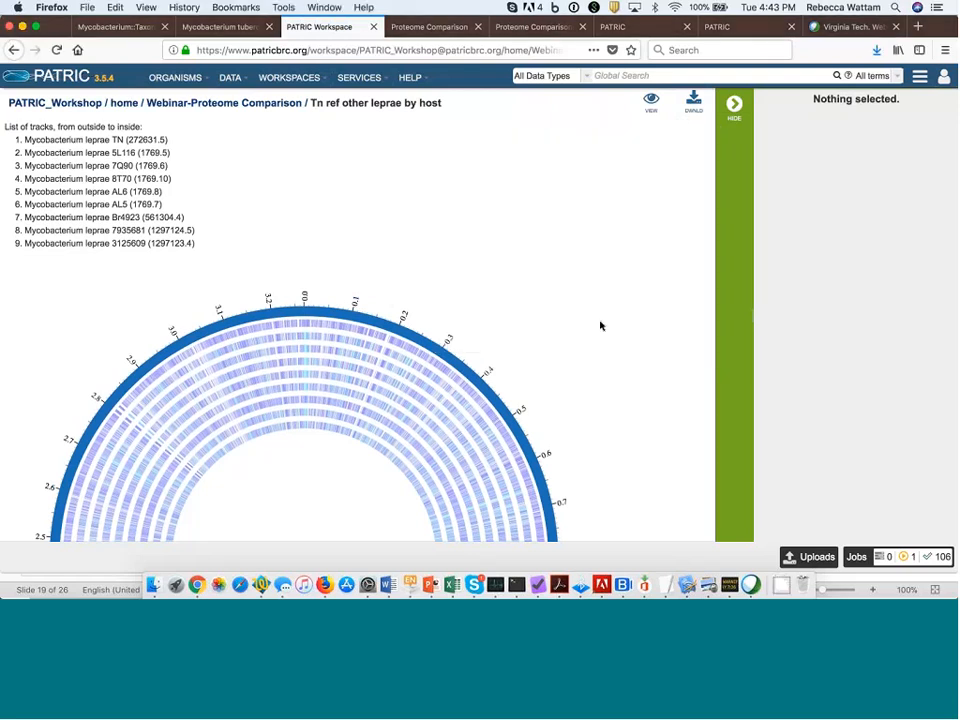
- Switch to Finder, clear the Install Cisco WebEx Add-On window out of the way and open genome_comparison(2).txt in Microsoft Excel
{"action": "left_click", "coordinate": [153, 585]}
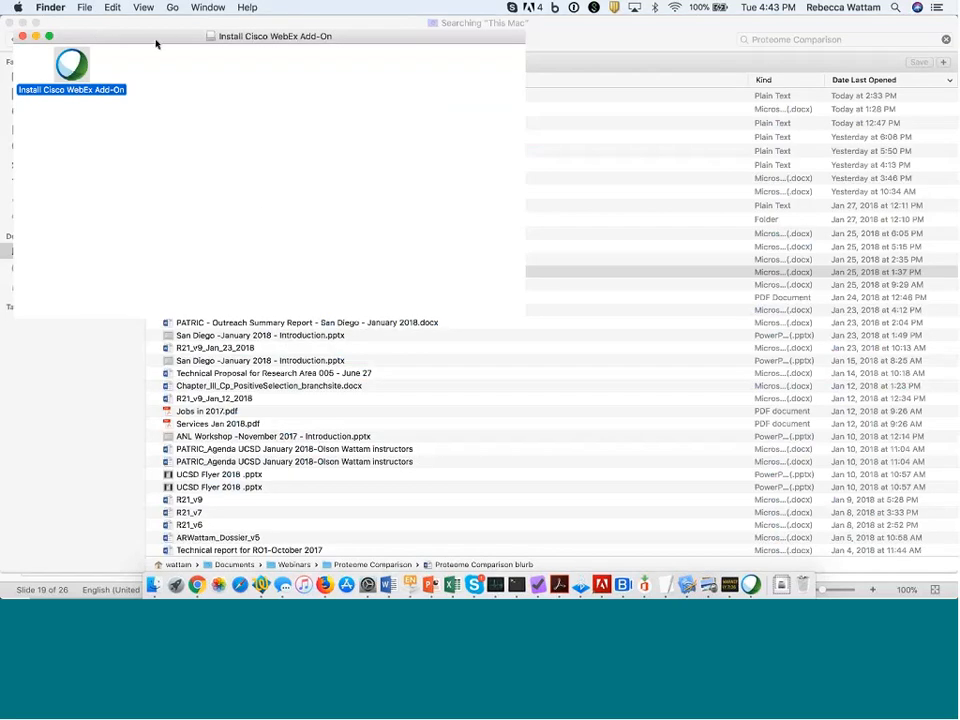
{"action": "left_click_drag", "start_coordinate": [157, 45], "coordinate": [553, 86]}
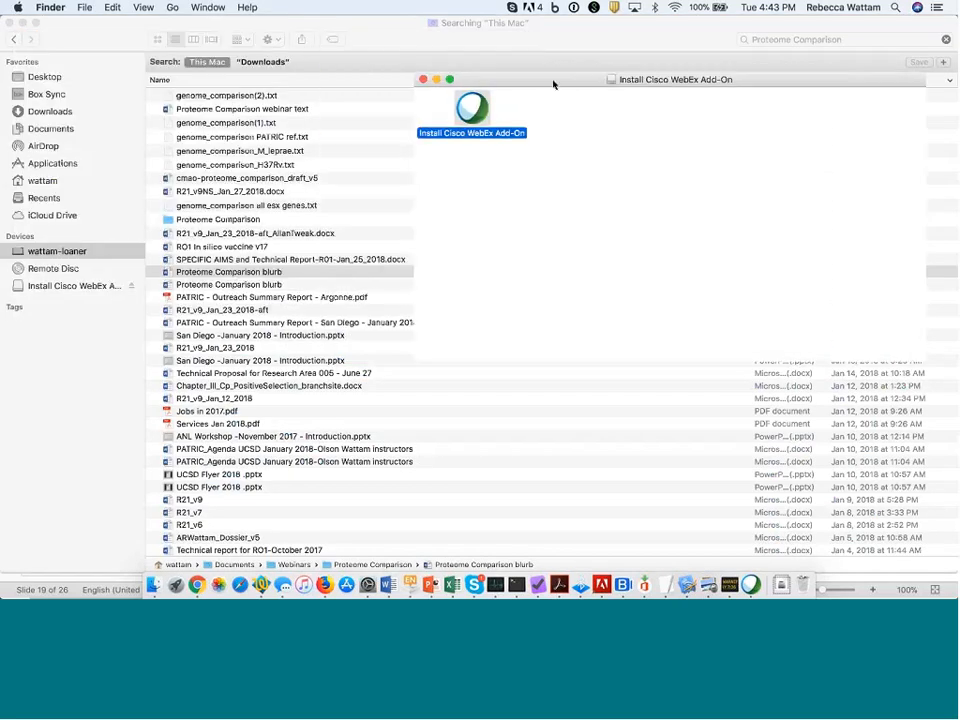
{"action": "left_click", "coordinate": [83, 9]}
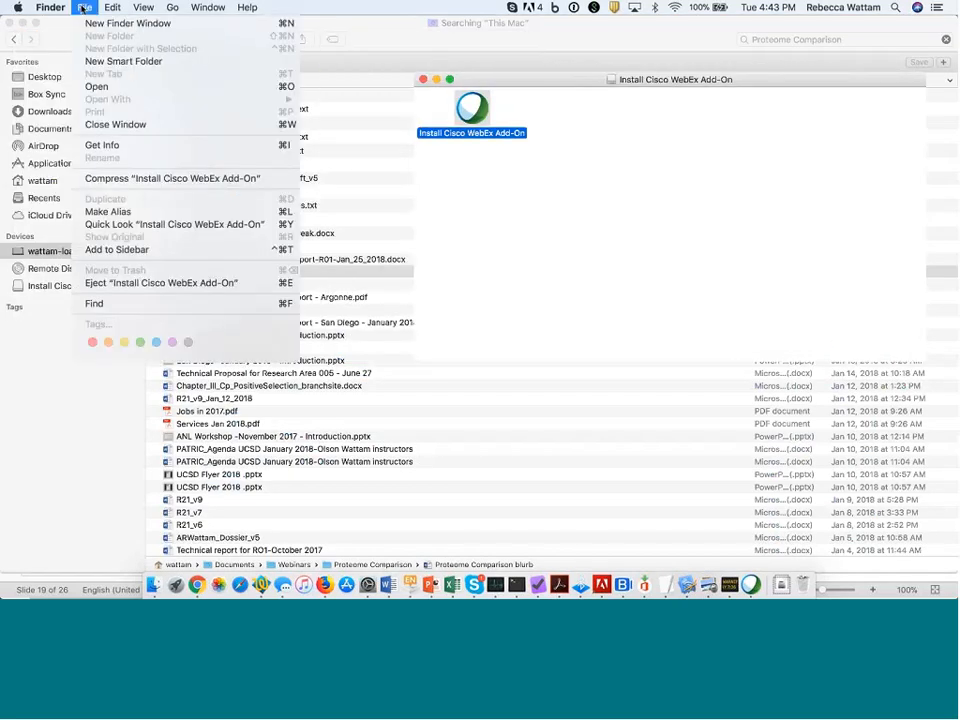
{"action": "left_click", "coordinate": [364, 104]}
{"action": "left_click", "coordinate": [350, 102]}
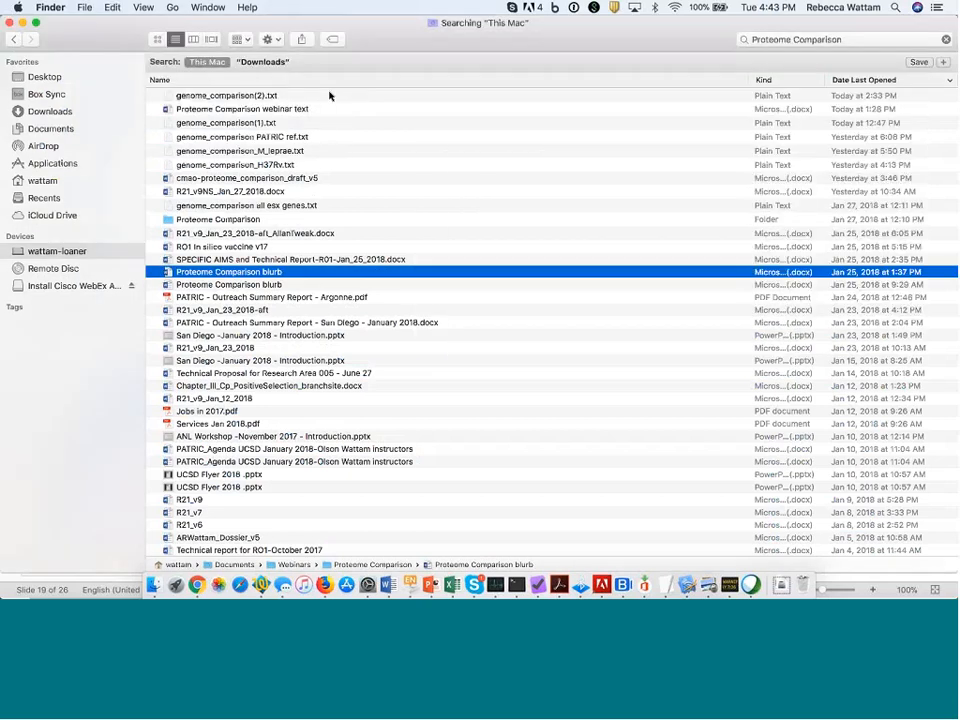
{"action": "left_click", "coordinate": [330, 96]}
{"action": "right_click", "coordinate": [330, 96]}
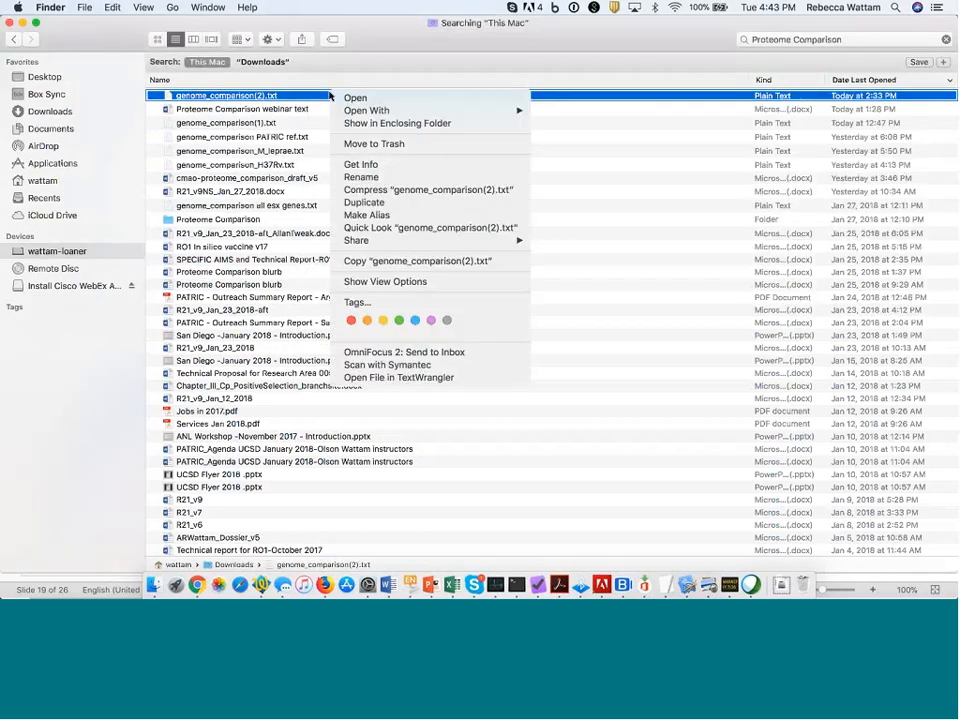
{"action": "mouse_move", "coordinate": [519, 111]}
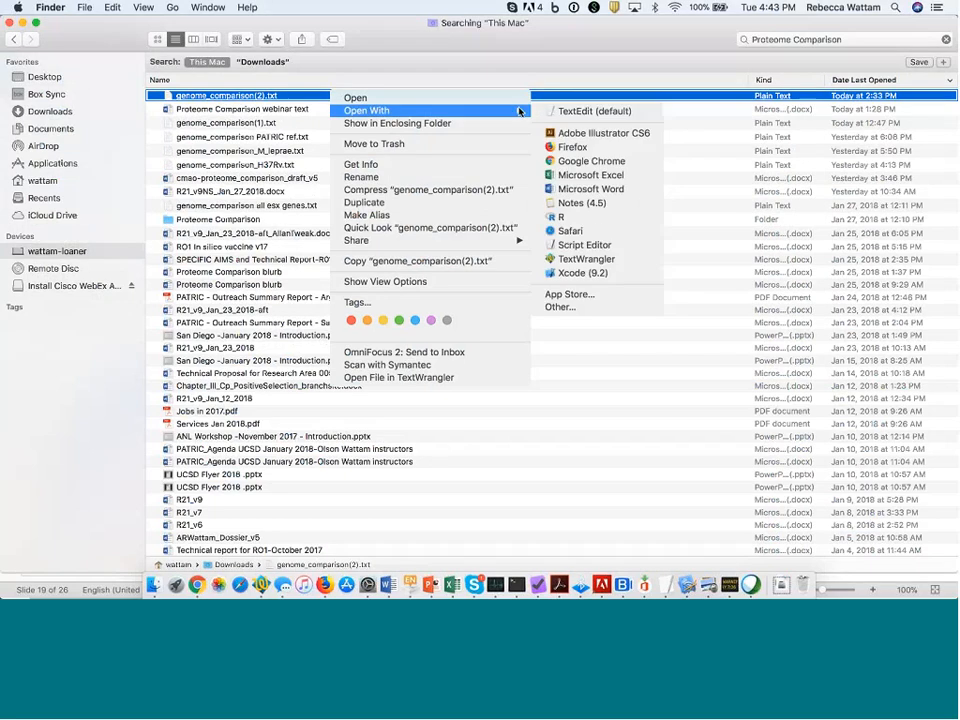
{"action": "left_click", "coordinate": [576, 181]}
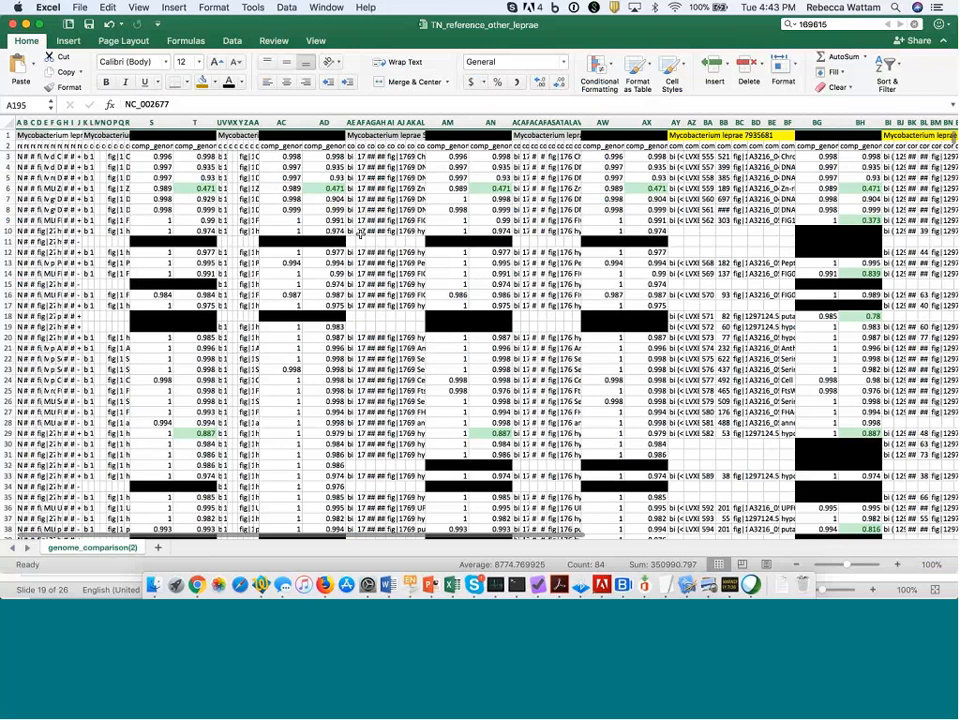
- Bring the genome_comparison(2) workbook to the front and show its first data rows
{"action": "left_click", "coordinate": [331, 8]}
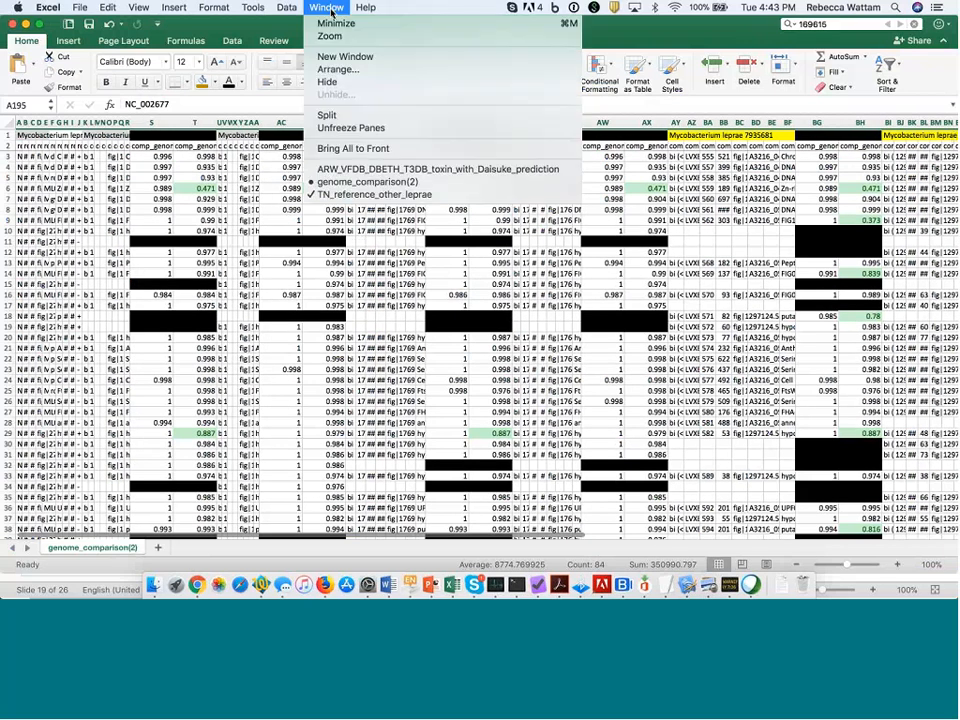
{"action": "left_click", "coordinate": [343, 183]}
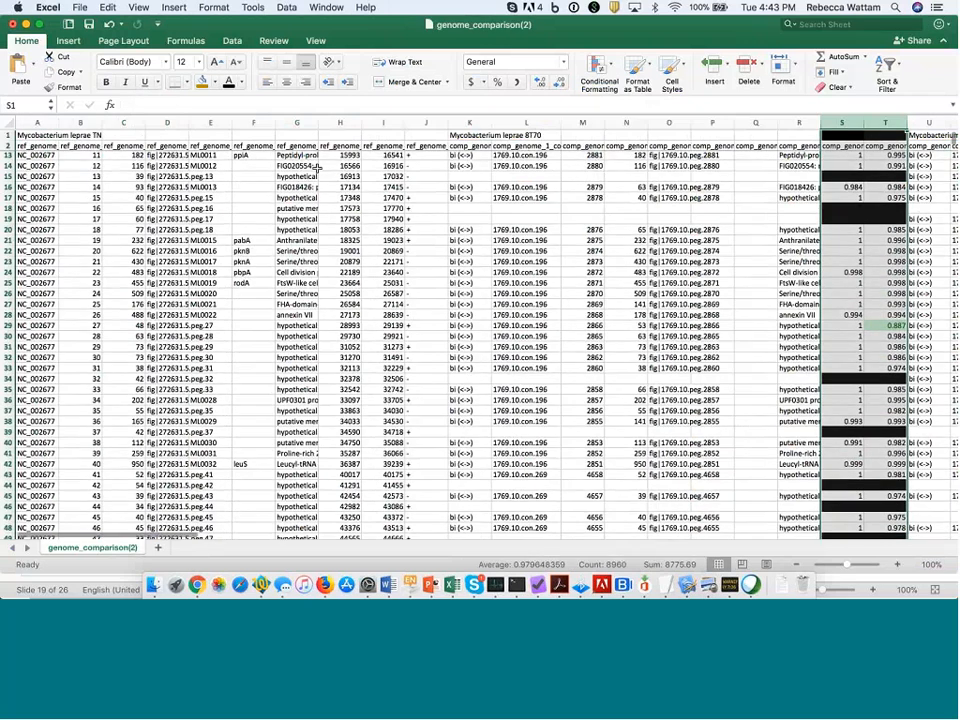
{"action": "scroll", "coordinate": [343, 175], "scroll_direction": "down", "scroll_amount": 1}
{"action": "left_click", "coordinate": [334, 9]}
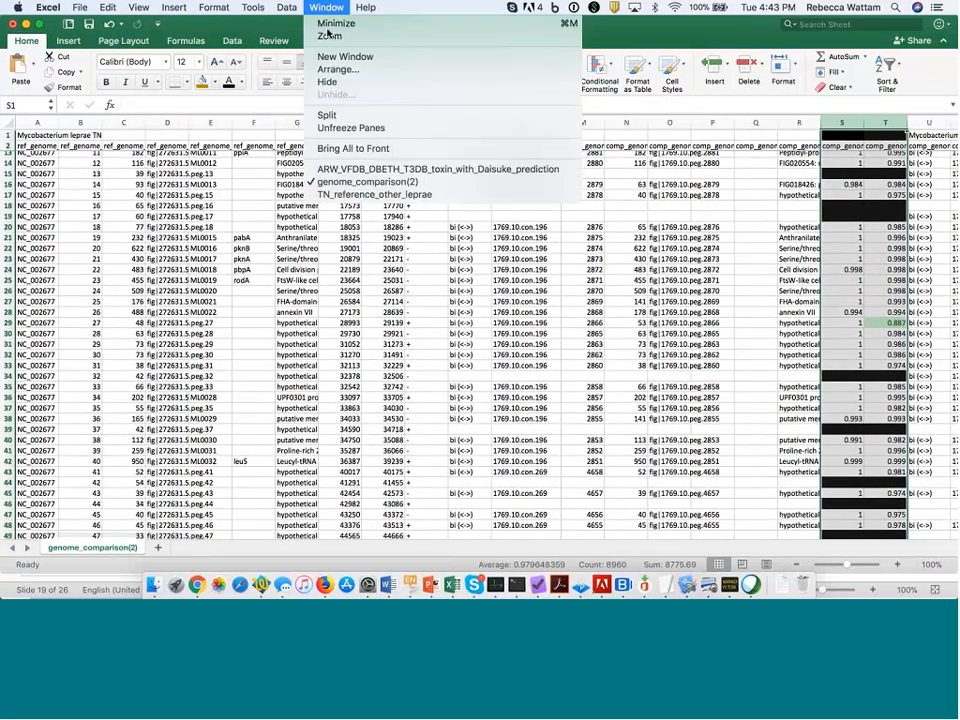
{"action": "left_click", "coordinate": [343, 183]}
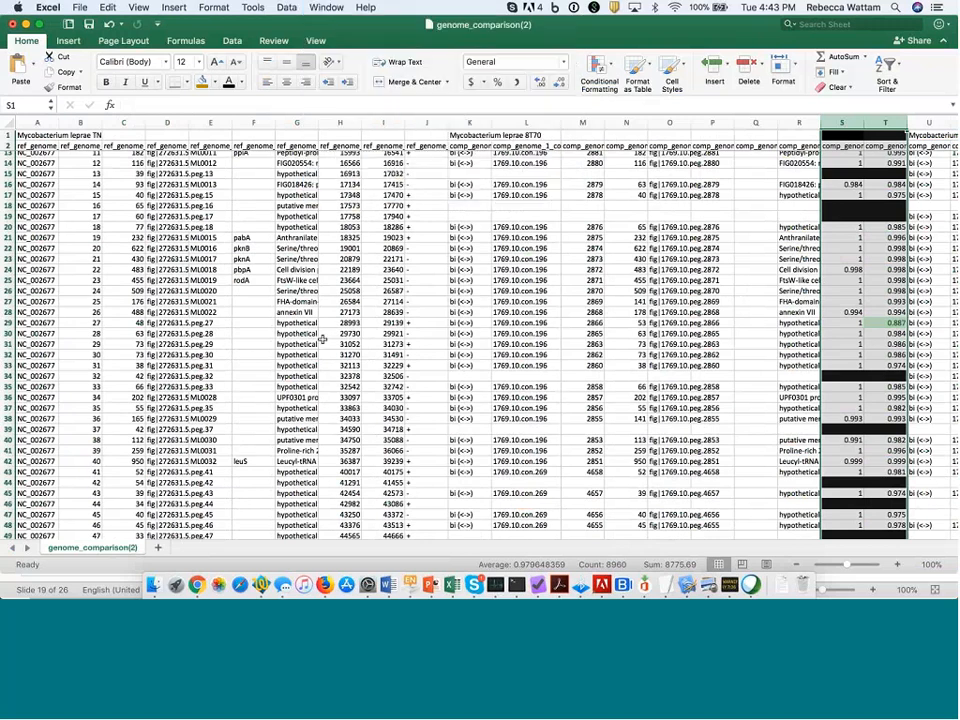
{"action": "scroll", "coordinate": [245, 255], "scroll_direction": "up", "scroll_amount": 5}
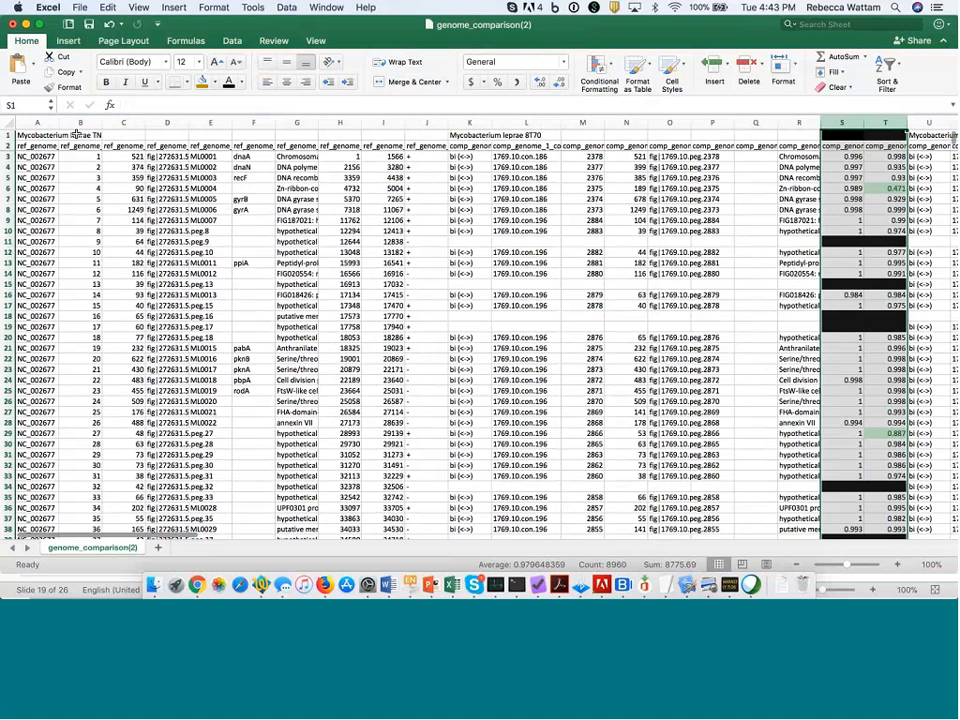
- Examine row 3's start, end and strand for the TN reference, and its hit type, contig and gene number for Mycobacterium leprae 8T70
{"action": "left_click", "coordinate": [340, 157]}
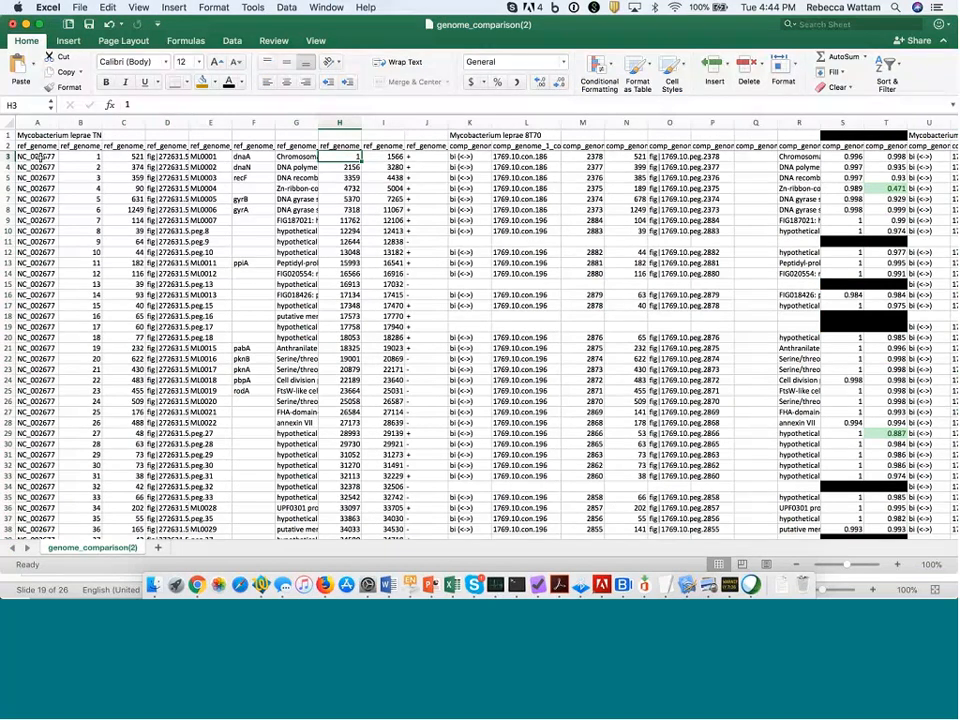
{"action": "key", "text": "Right"}
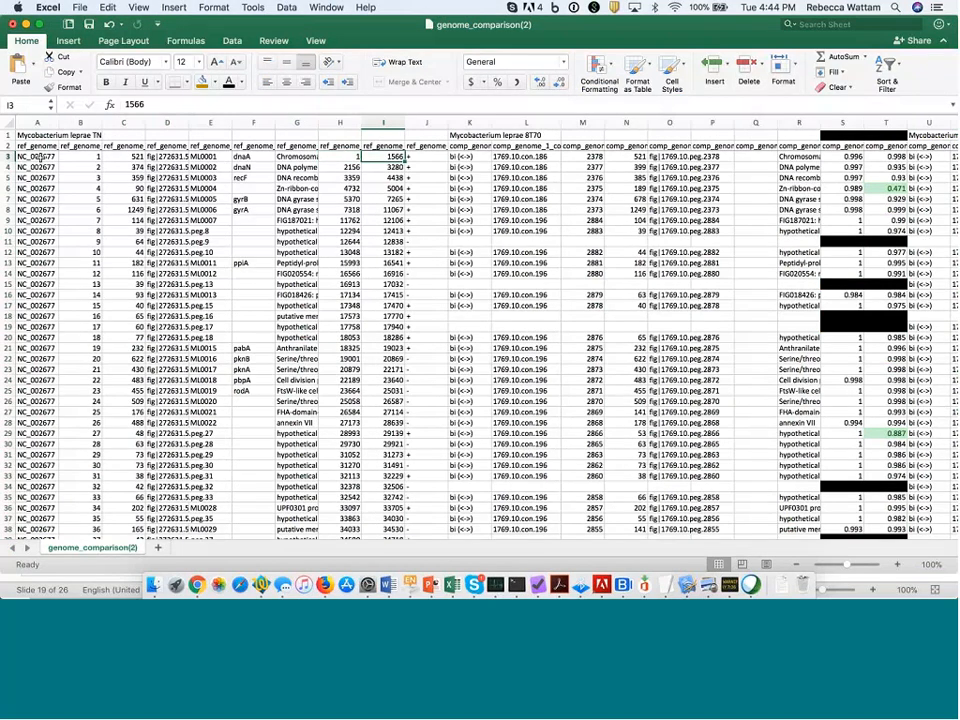
{"action": "key", "text": "Right"}
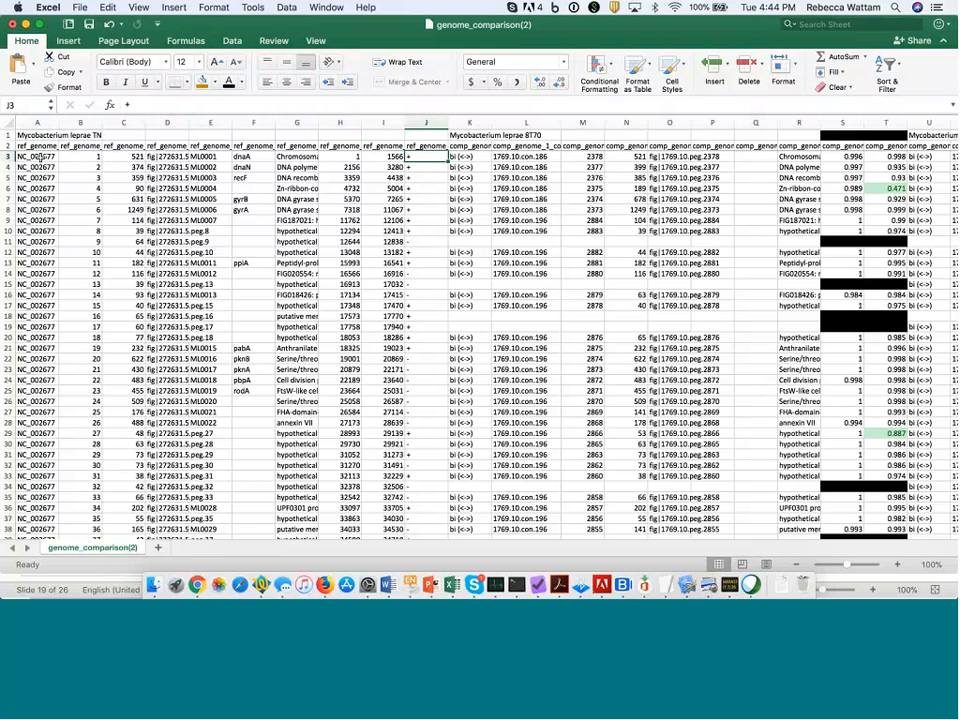
{"action": "left_click", "coordinate": [470, 157]}
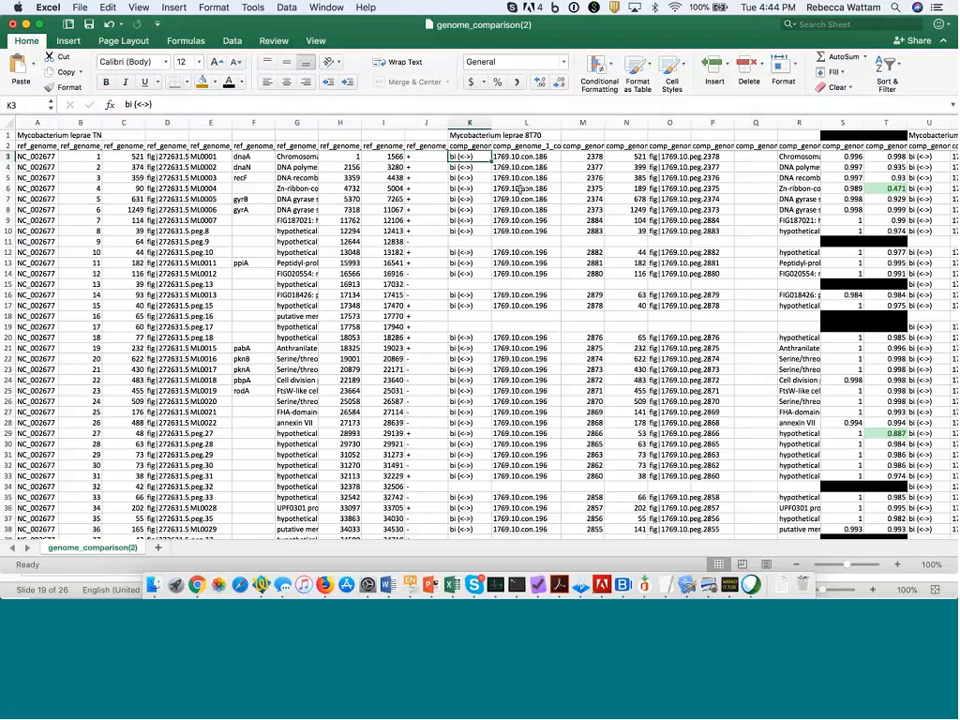
{"action": "key", "text": "Right"}
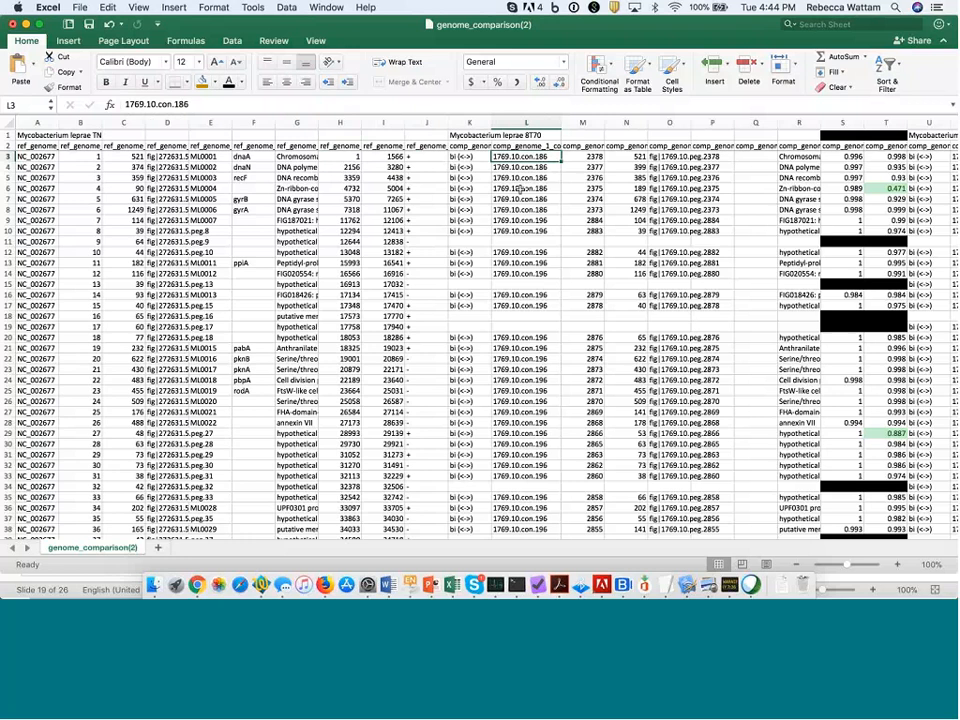
{"action": "left_click", "coordinate": [594, 157]}
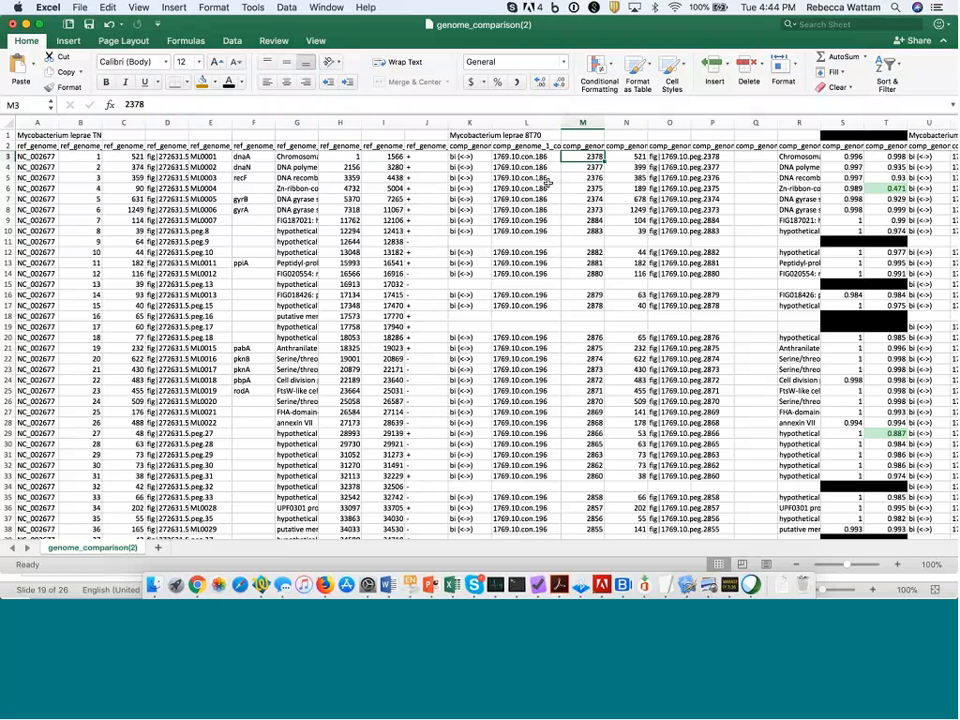
- Examine where the contig changes in the 8T70 column, and go through row 9's gene number, length, ID and function cells
{"action": "left_click_drag", "start_coordinate": [551, 157], "coordinate": [553, 306]}
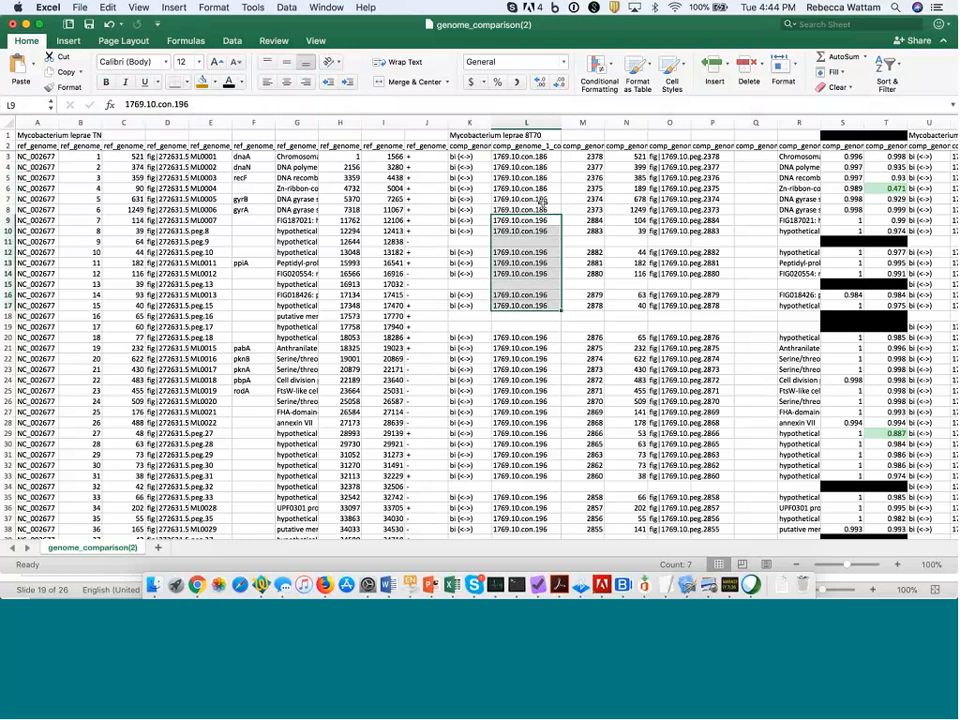
{"action": "left_click_drag", "start_coordinate": [545, 206], "coordinate": [544, 219]}
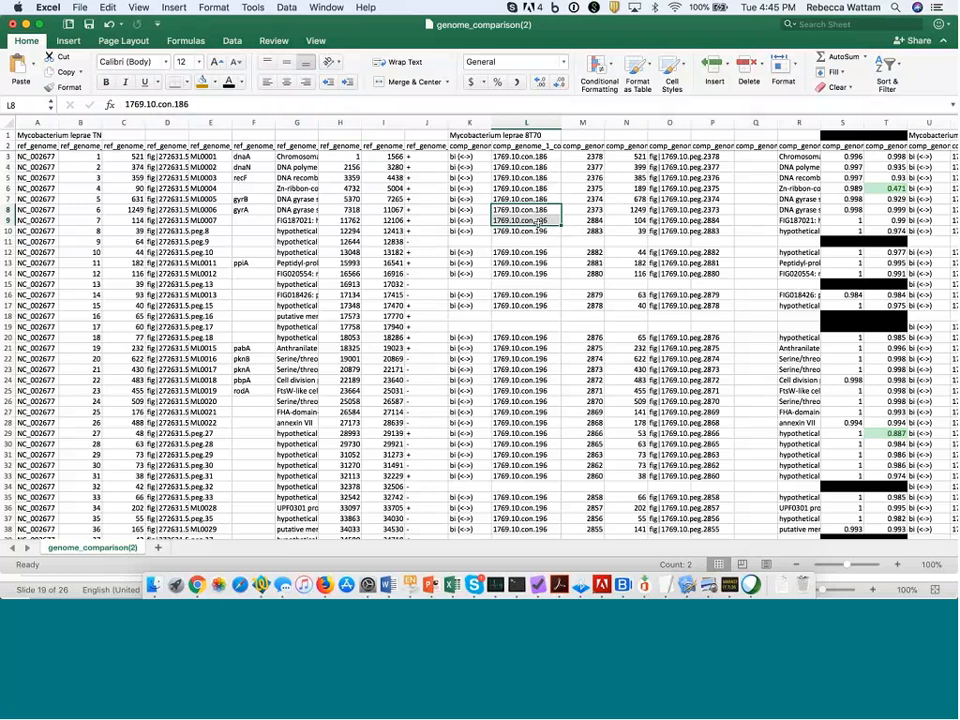
{"action": "left_click", "coordinate": [539, 222]}
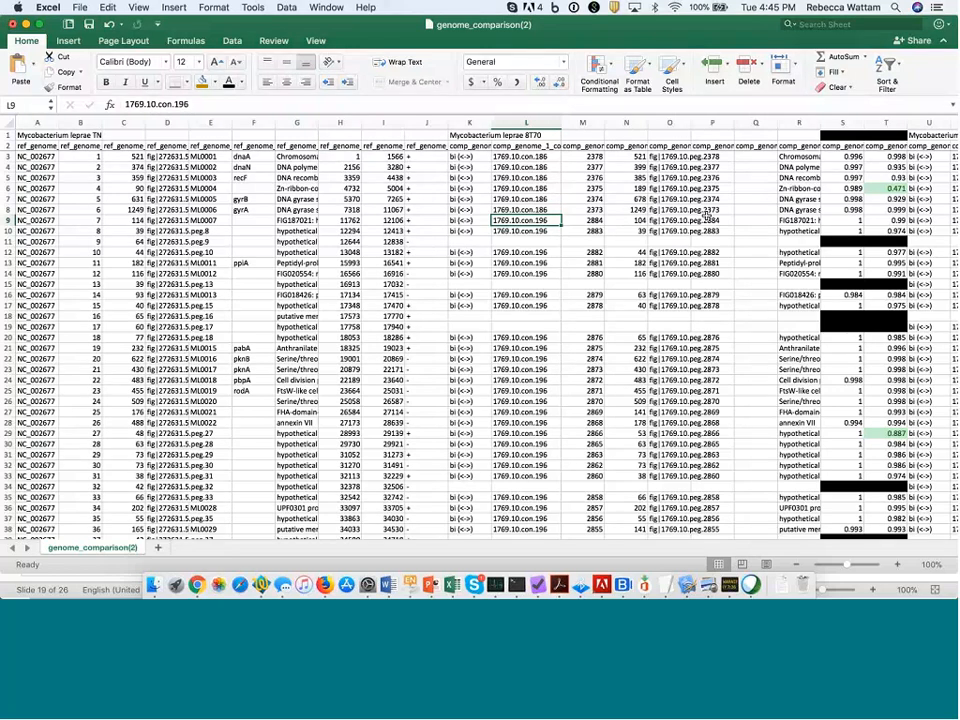
{"action": "left_click", "coordinate": [593, 221]}
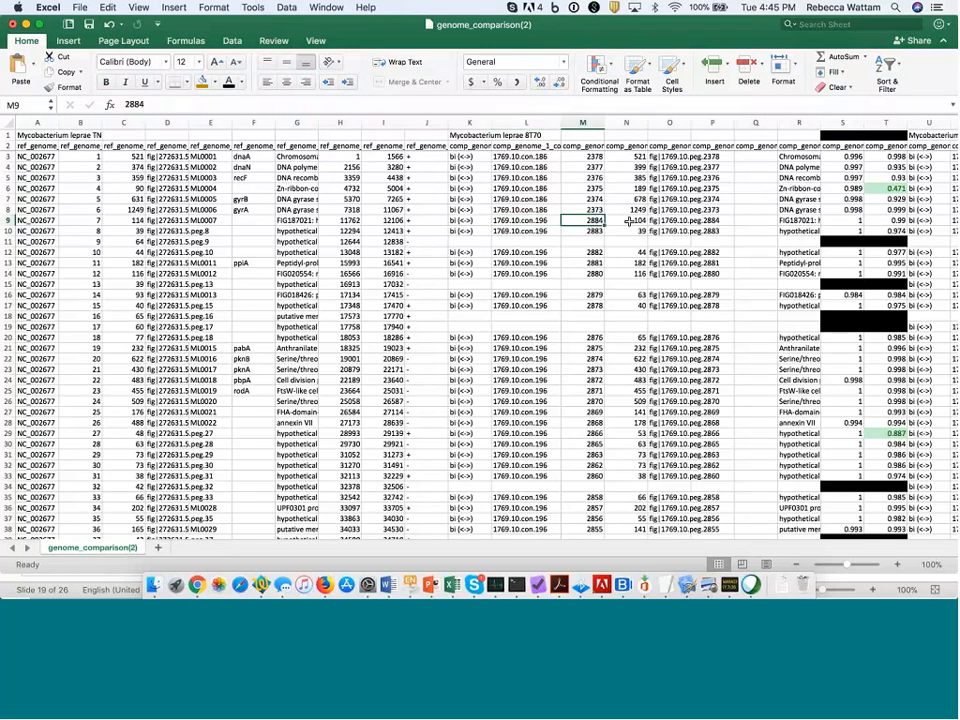
{"action": "left_click", "coordinate": [627, 221]}
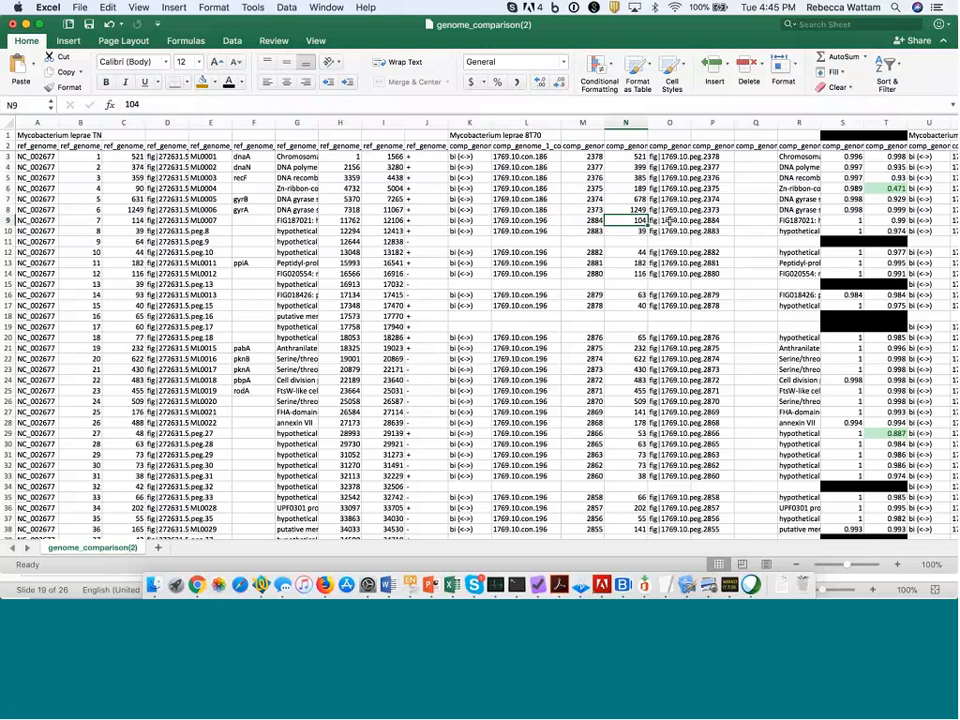
{"action": "left_click", "coordinate": [665, 220]}
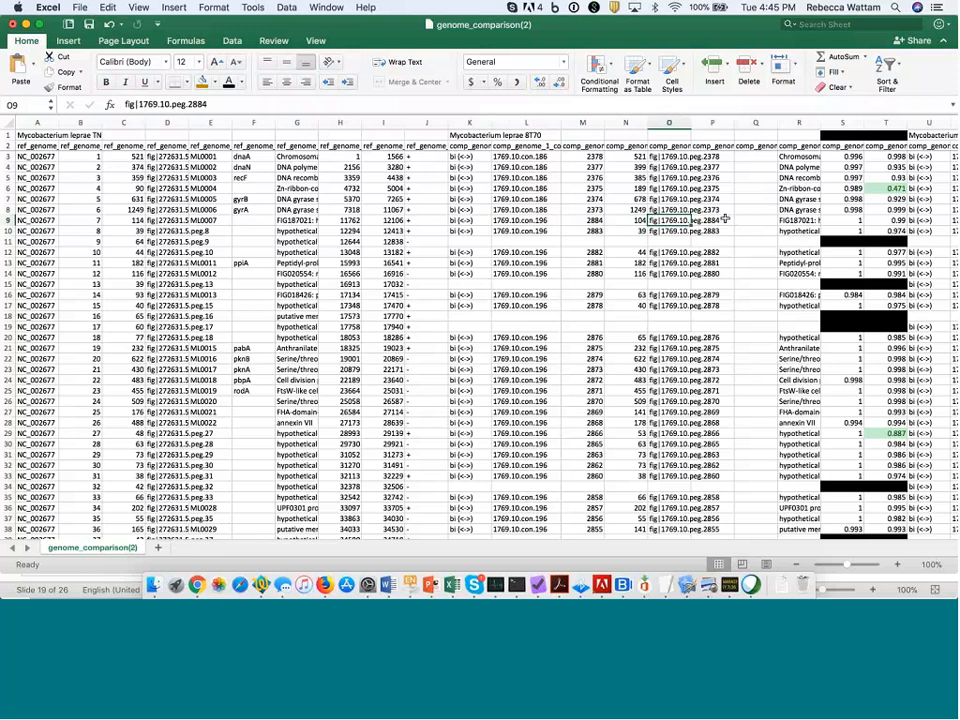
{"action": "left_click", "coordinate": [725, 219]}
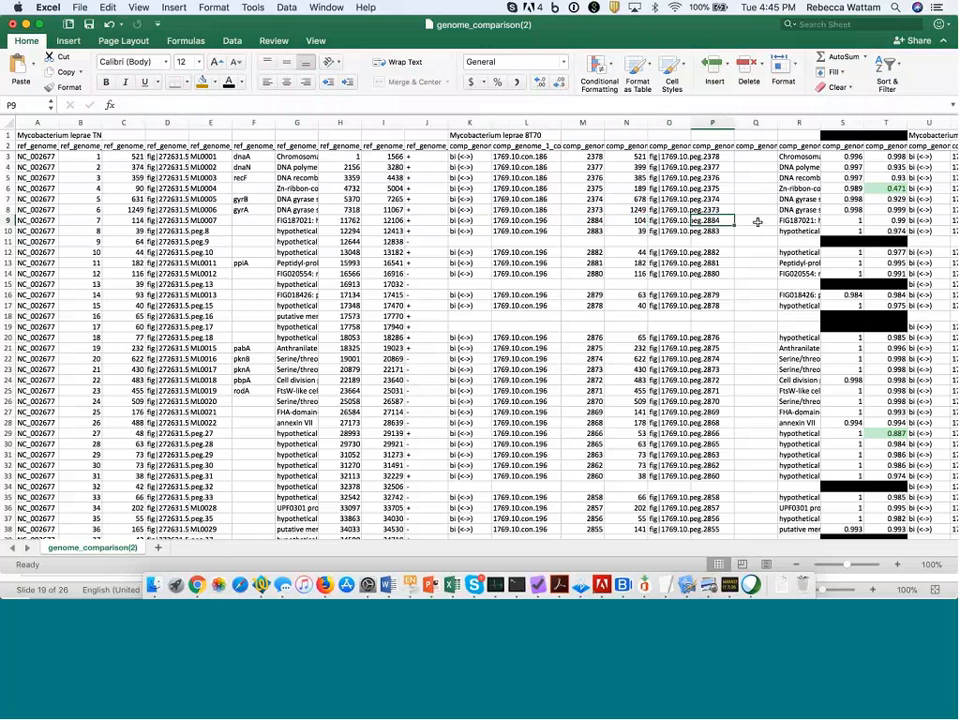
{"action": "left_click", "coordinate": [757, 221]}
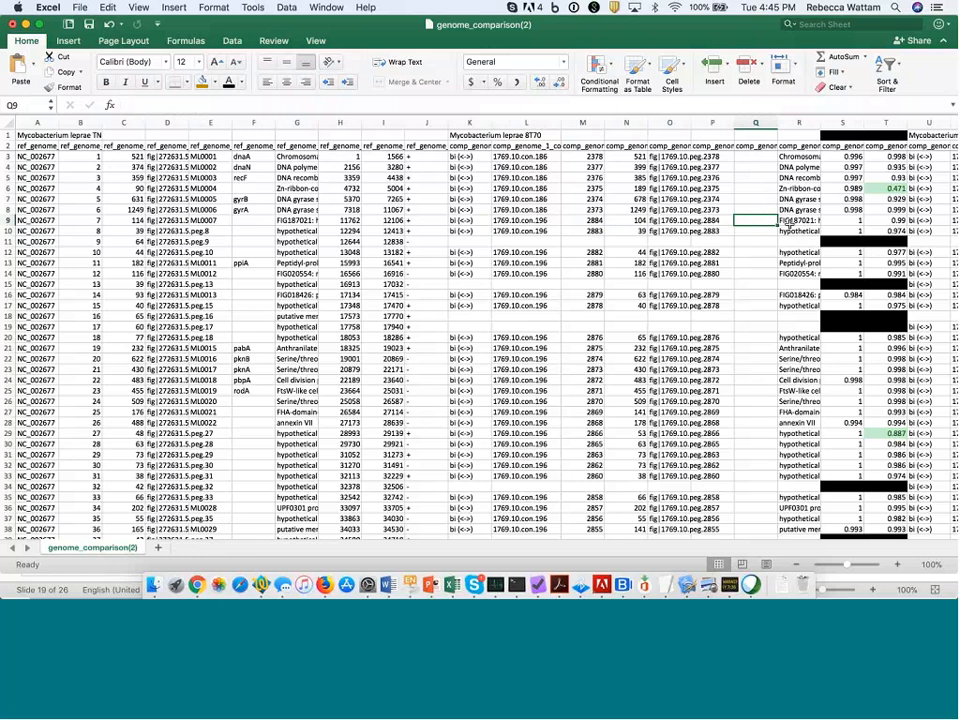
{"action": "left_click", "coordinate": [789, 222]}
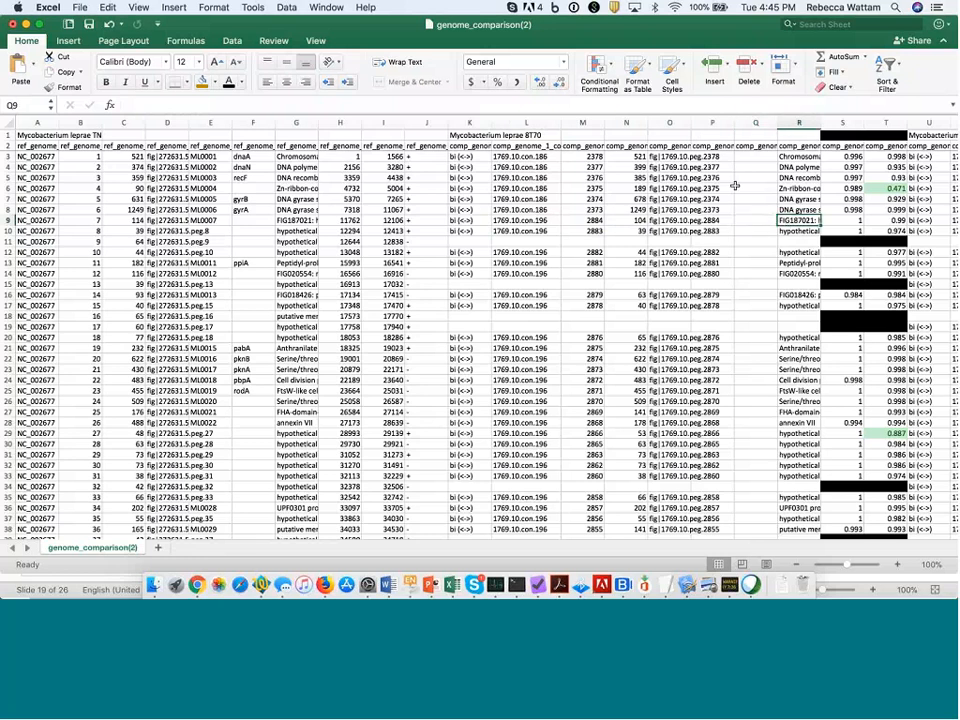
- Highlight cells less than .9 in the Mycobacterium leprae 7Q90 columns AC and AD with green fill and dark green text
{"action": "scroll", "coordinate": [734, 186], "scroll_direction": "right", "scroll_amount": 5}
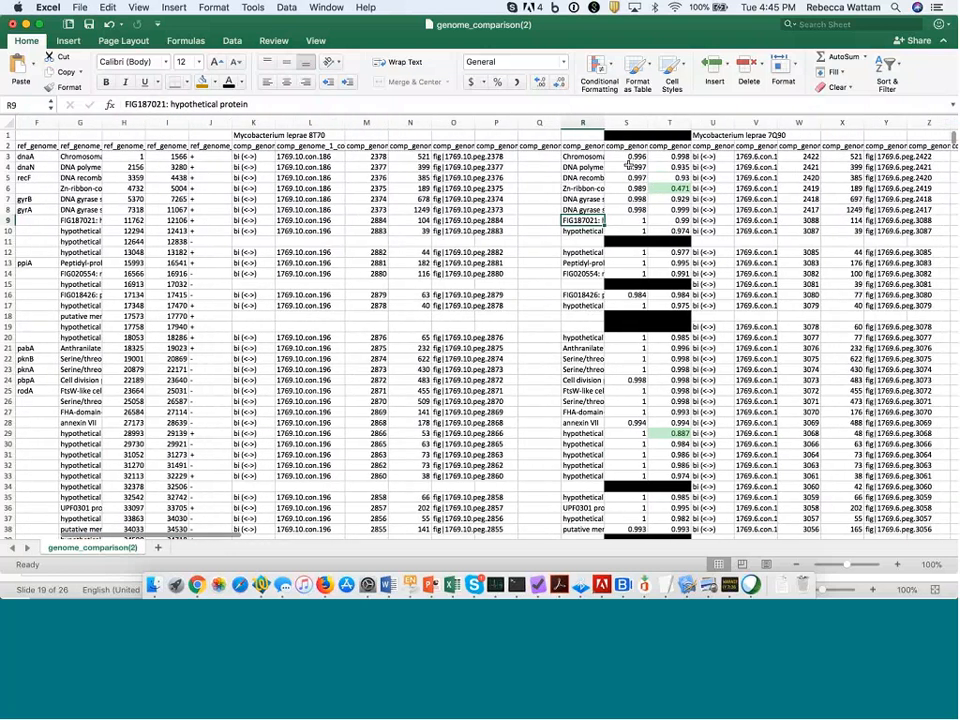
{"action": "scroll", "coordinate": [630, 167], "scroll_direction": "left", "scroll_amount": 1}
{"action": "scroll", "coordinate": [703, 188], "scroll_direction": "right", "scroll_amount": 3}
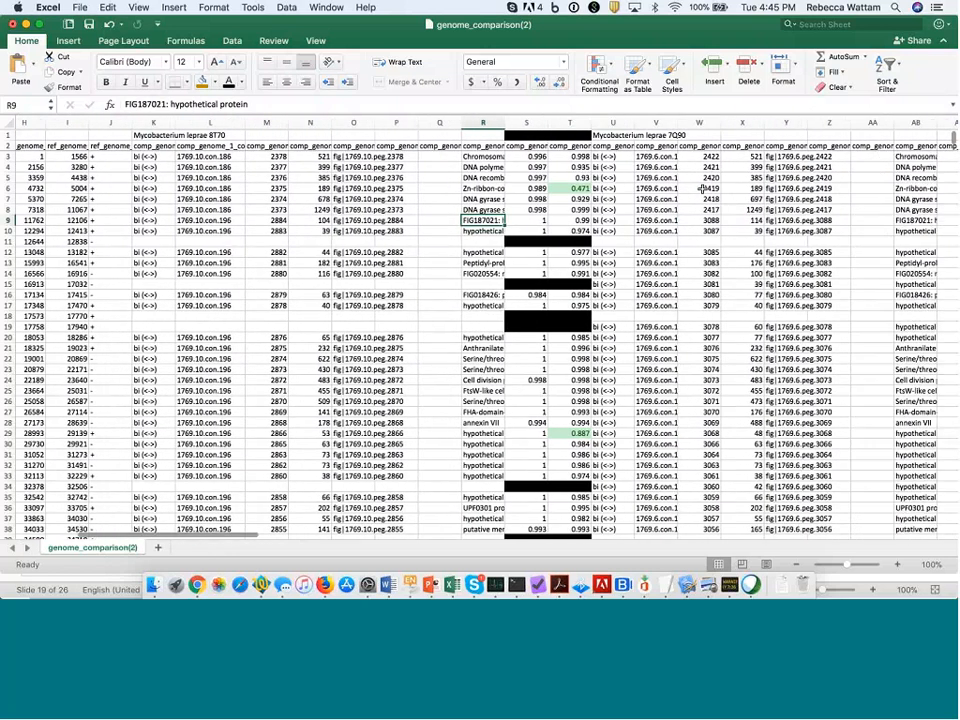
{"action": "scroll", "coordinate": [703, 188], "scroll_direction": "right", "scroll_amount": 6}
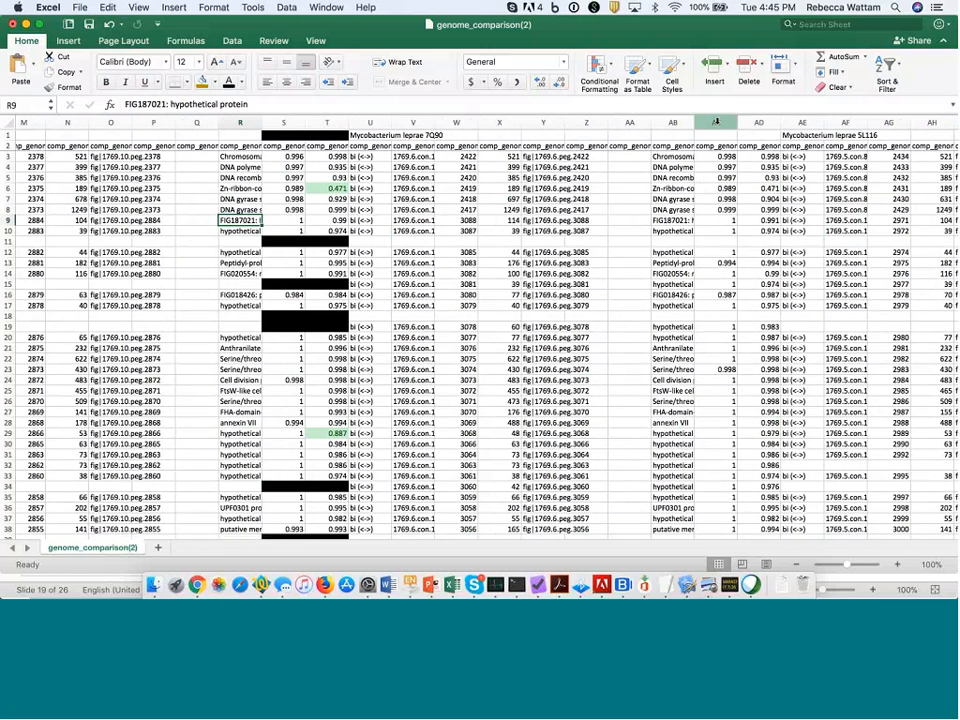
{"action": "left_click_drag", "start_coordinate": [716, 122], "coordinate": [758, 122]}
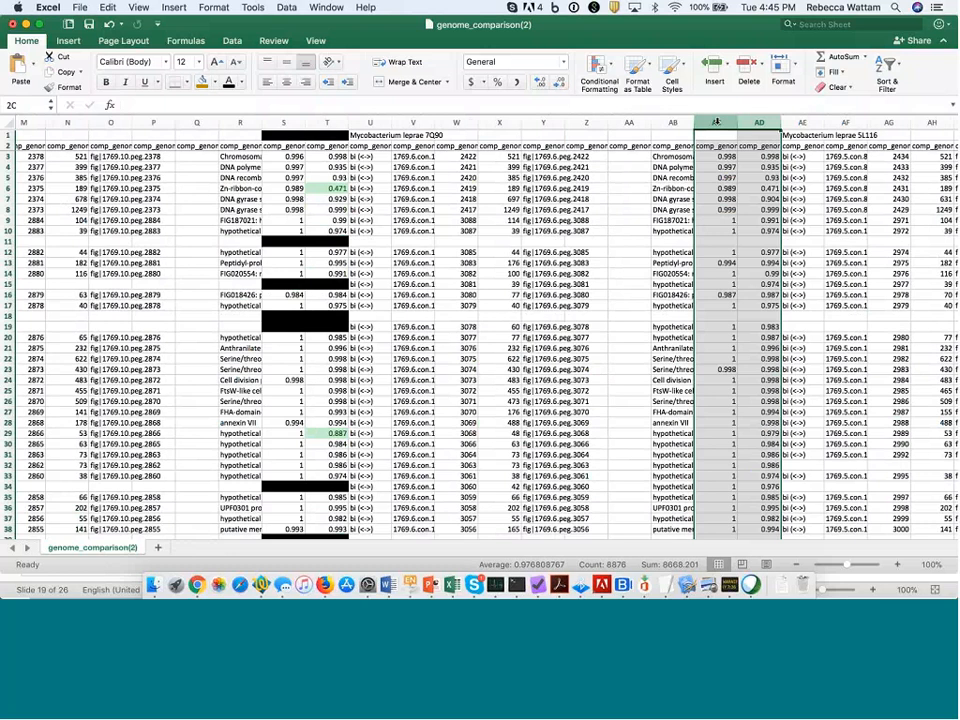
{"action": "left_click", "coordinate": [608, 66]}
{"action": "mouse_move", "coordinate": [627, 93]}
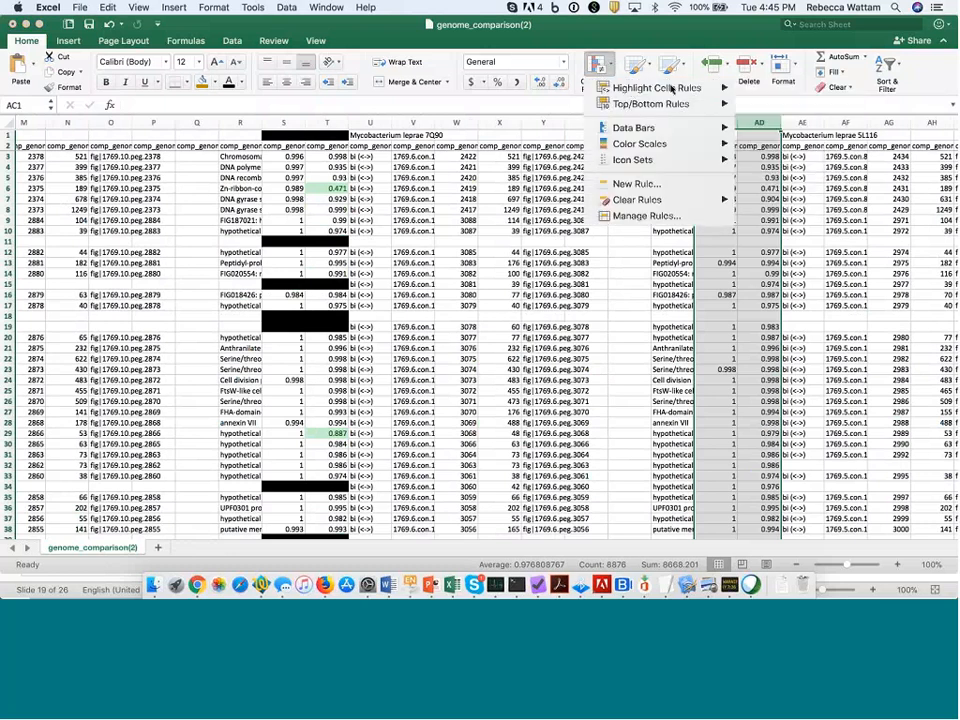
{"action": "mouse_move", "coordinate": [672, 90]}
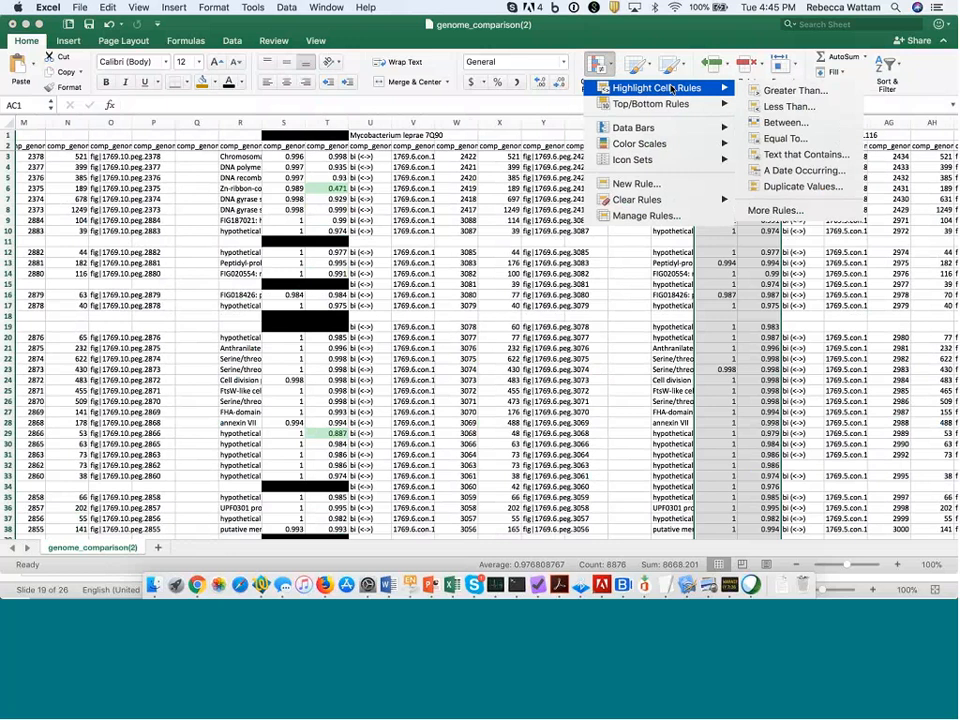
{"action": "left_click", "coordinate": [790, 112]}
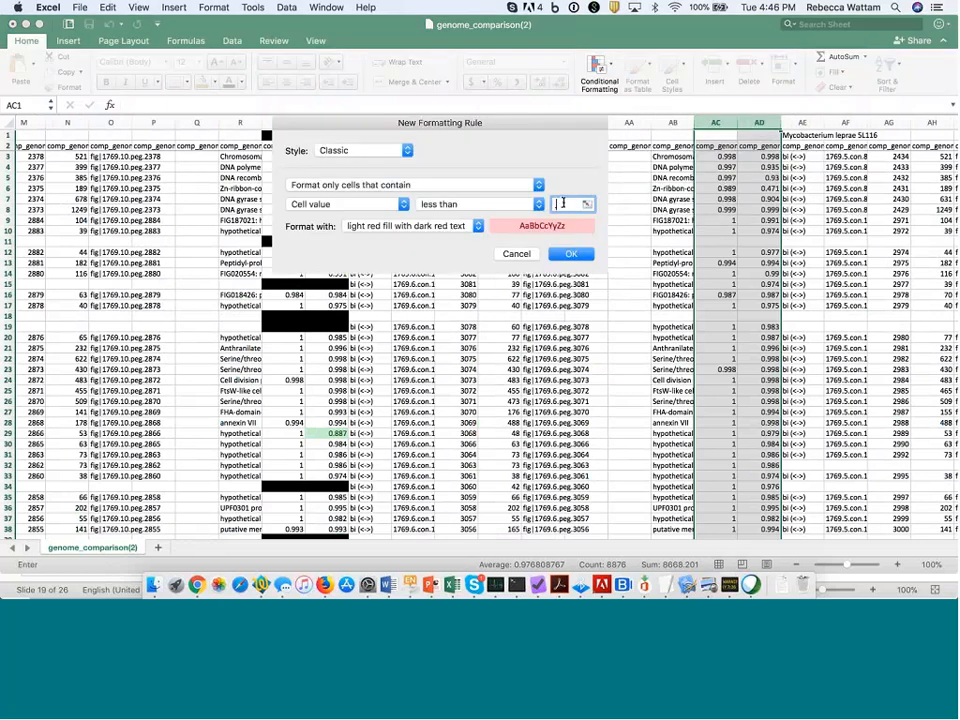
{"action": "type", "text": ".9"}
{"action": "left_click", "coordinate": [440, 226]}
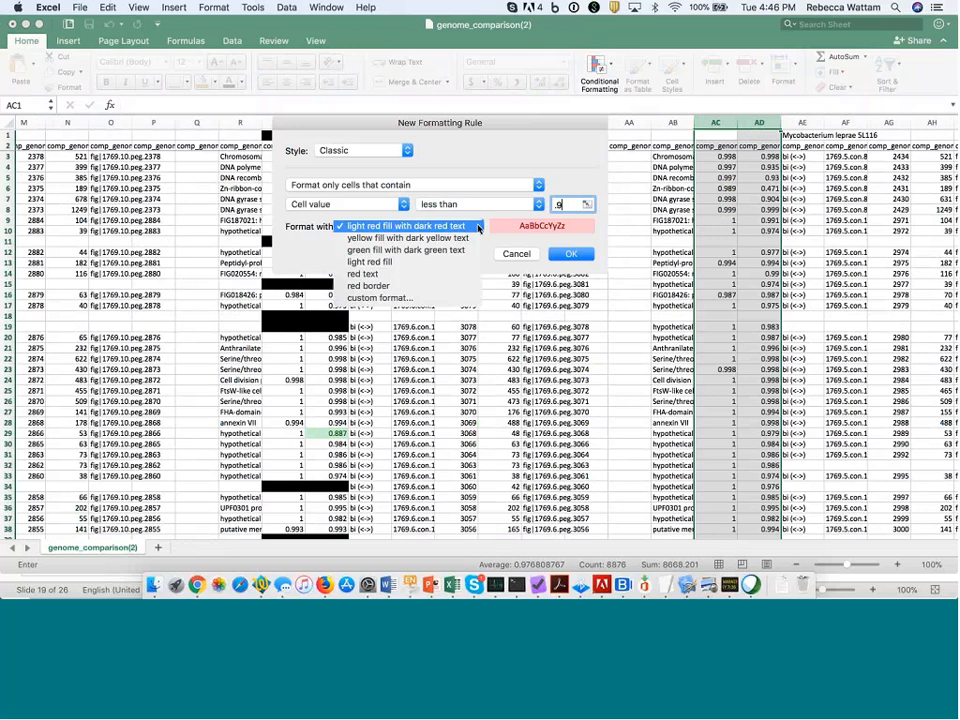
{"action": "left_click", "coordinate": [452, 249]}
{"action": "left_click", "coordinate": [571, 254]}
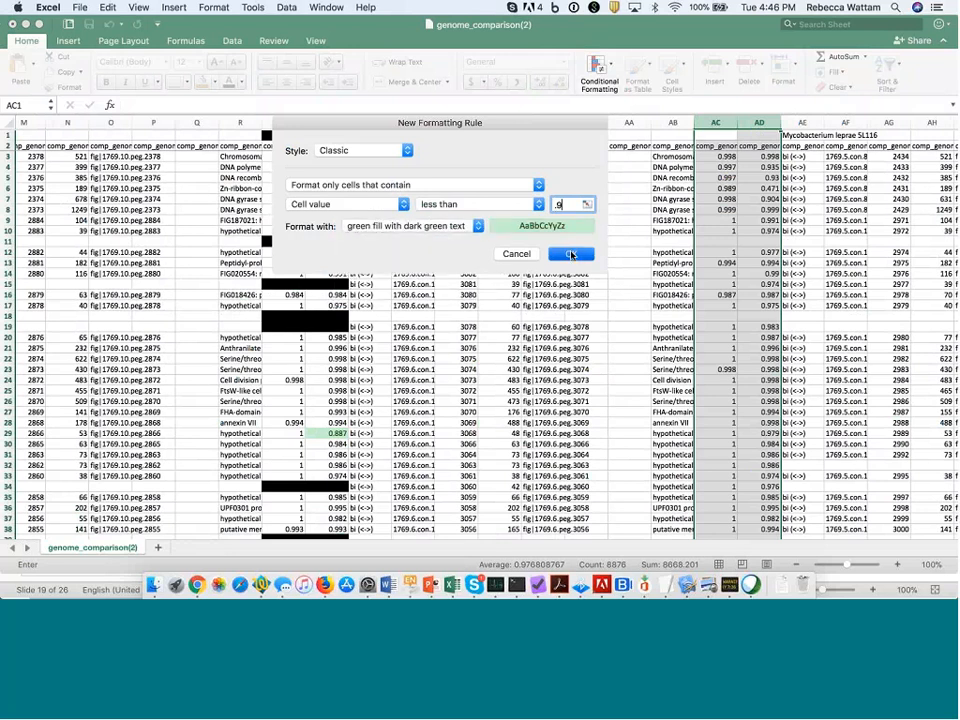
{"action": "left_click", "coordinate": [571, 254]}
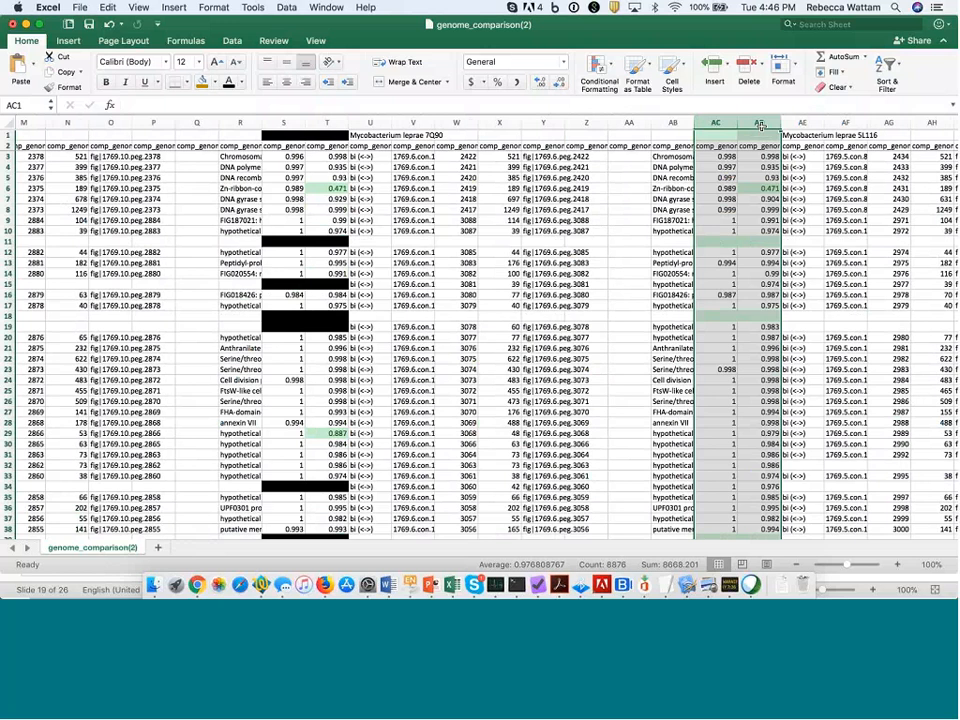
- Add a conditional formatting rule giving blank cells in columns AC and AD a custom black background
{"action": "left_click", "coordinate": [605, 66]}
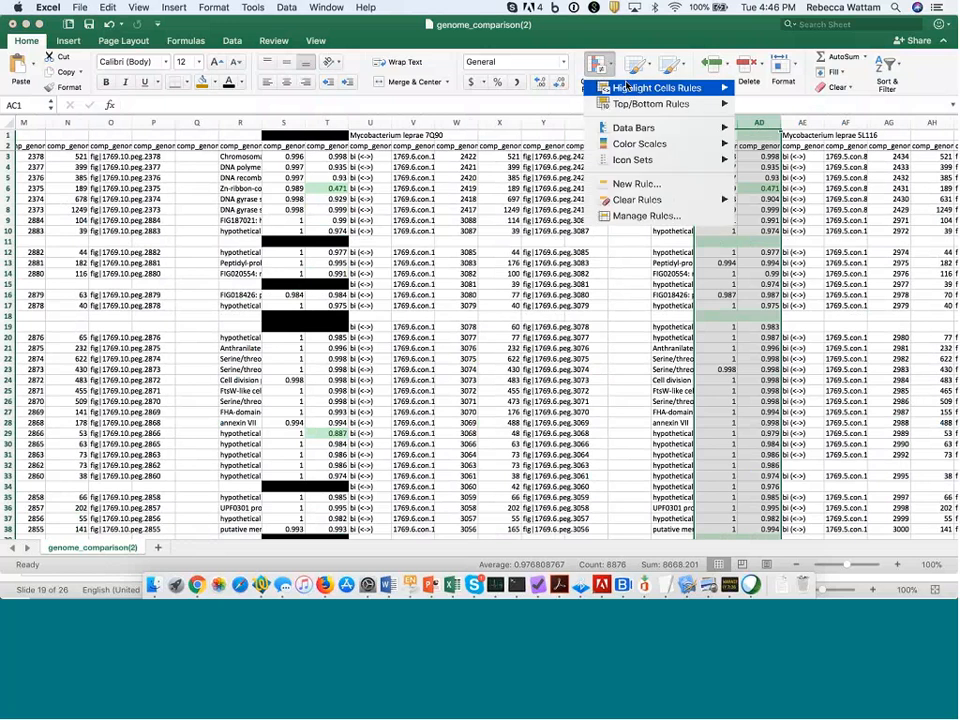
{"action": "mouse_move", "coordinate": [719, 89]}
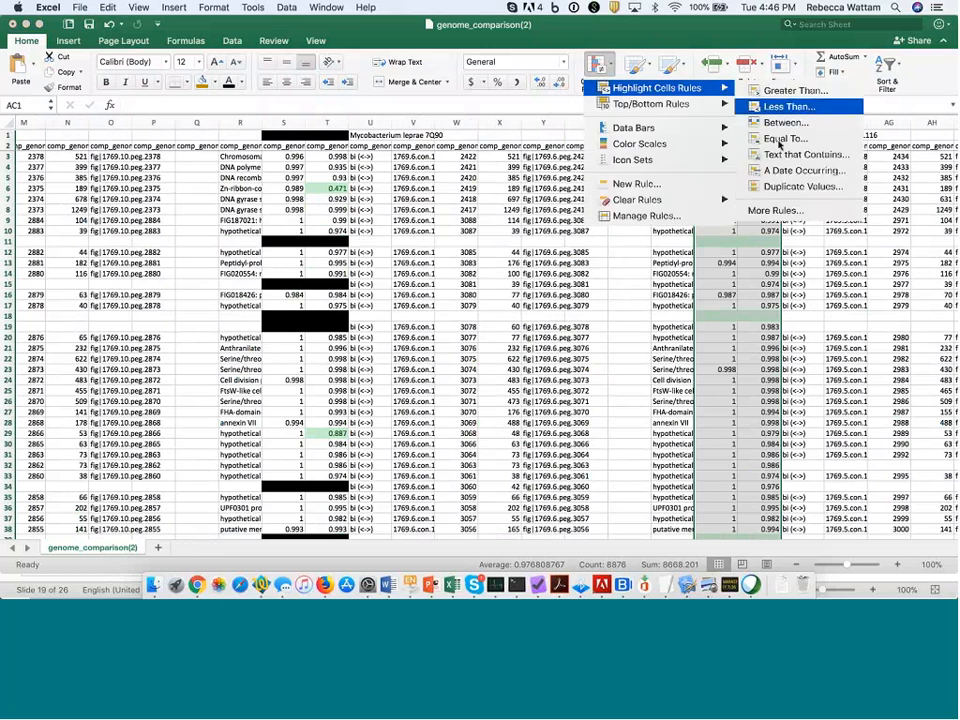
{"action": "left_click", "coordinate": [830, 137]}
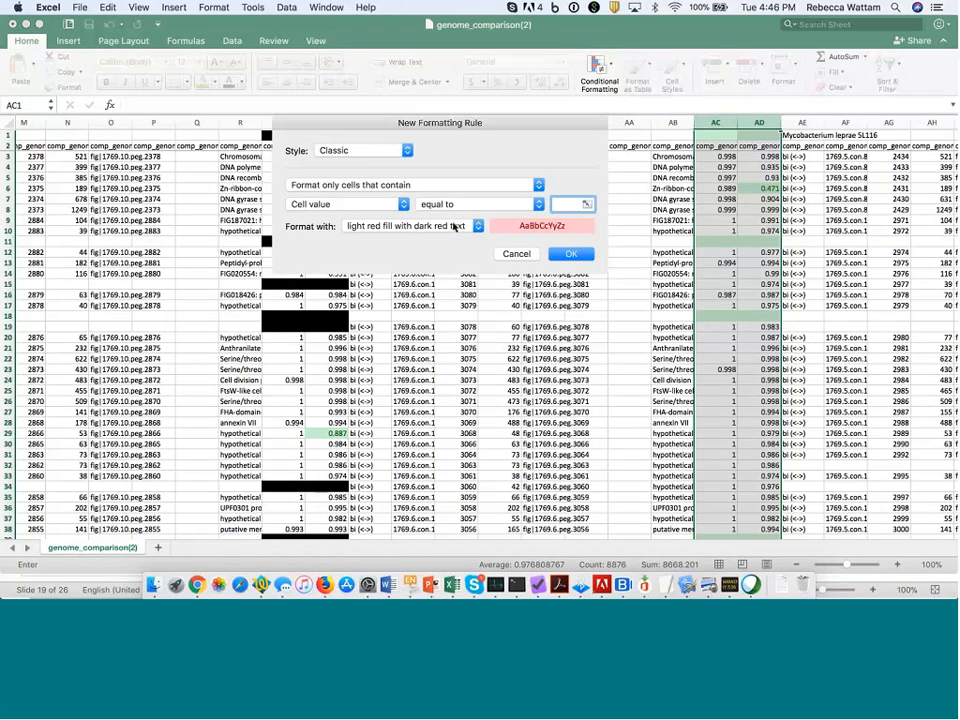
{"action": "left_click", "coordinate": [340, 204]}
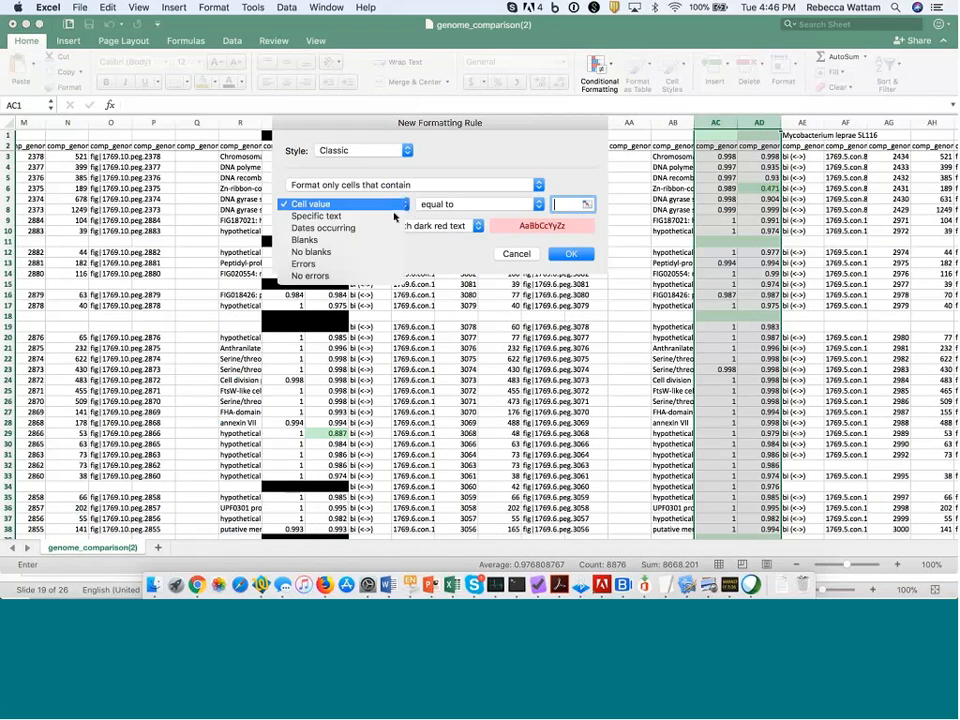
{"action": "left_click", "coordinate": [360, 243]}
{"action": "left_click", "coordinate": [476, 228]}
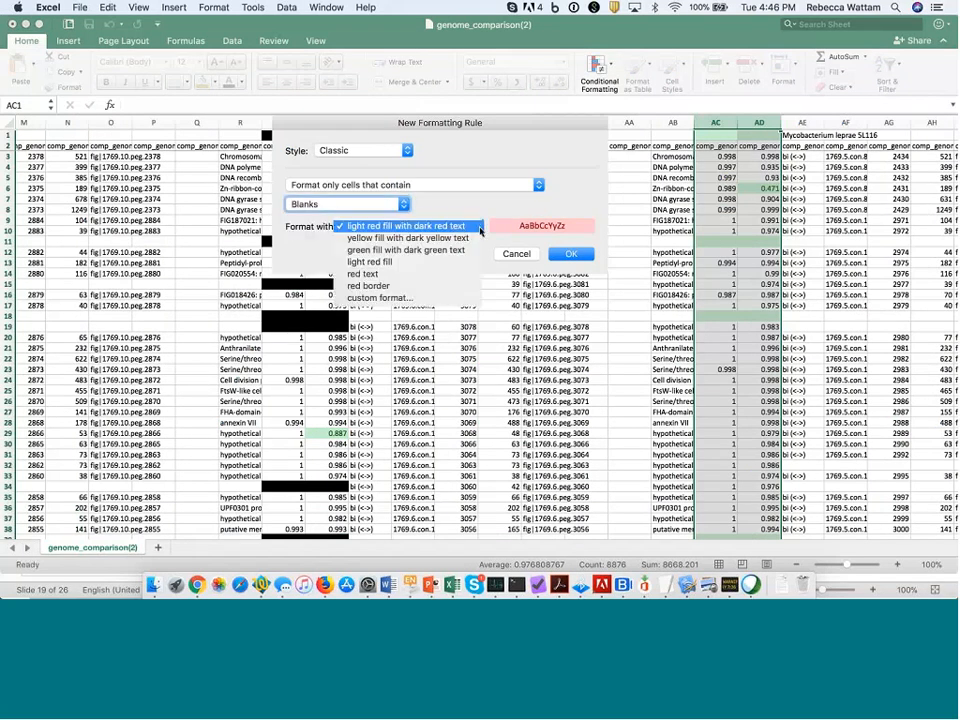
{"action": "left_click", "coordinate": [410, 297]}
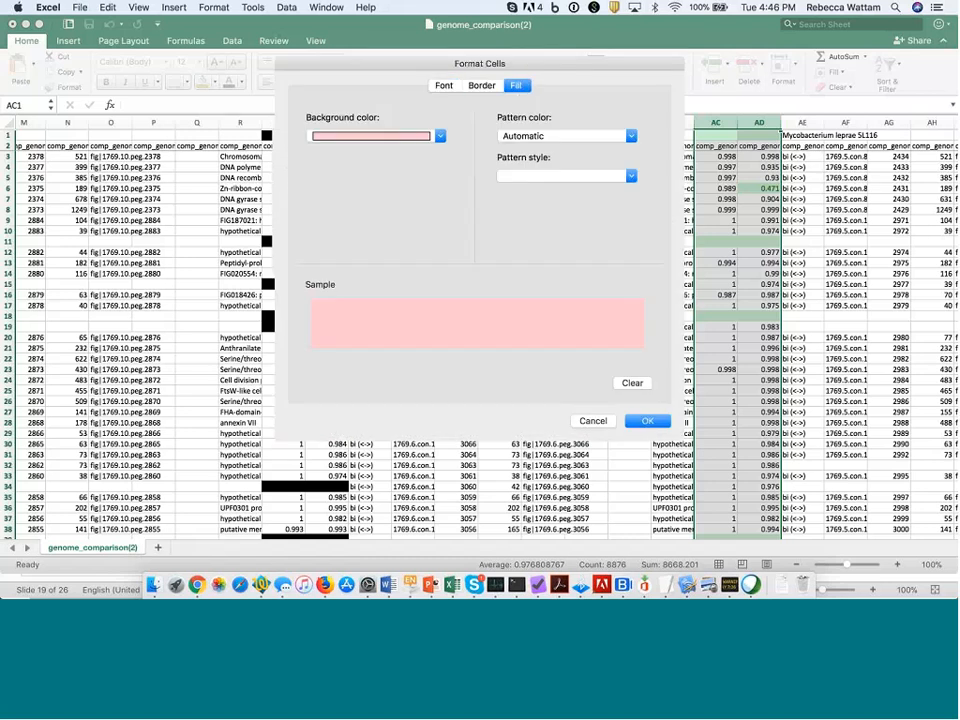
{"action": "left_click", "coordinate": [440, 136]}
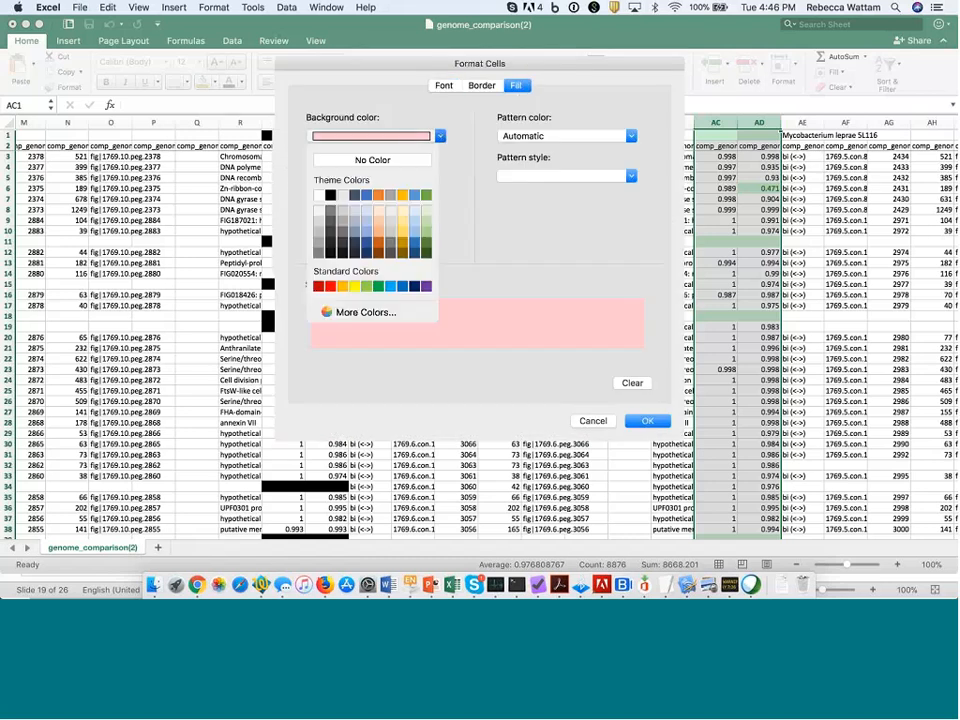
{"action": "left_click", "coordinate": [330, 195]}
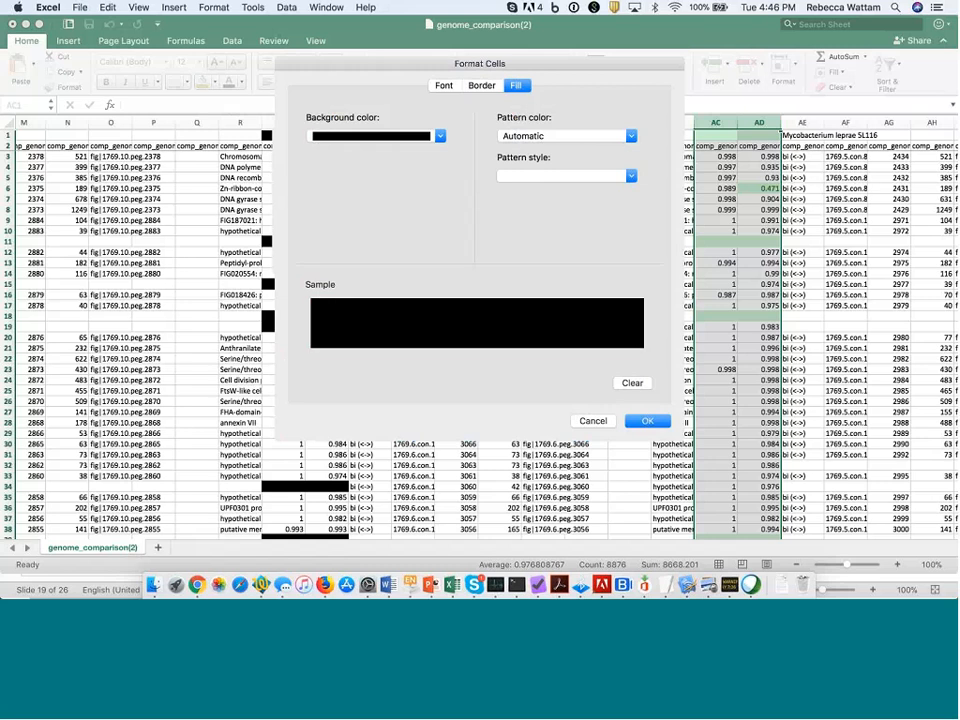
{"action": "left_click", "coordinate": [643, 421]}
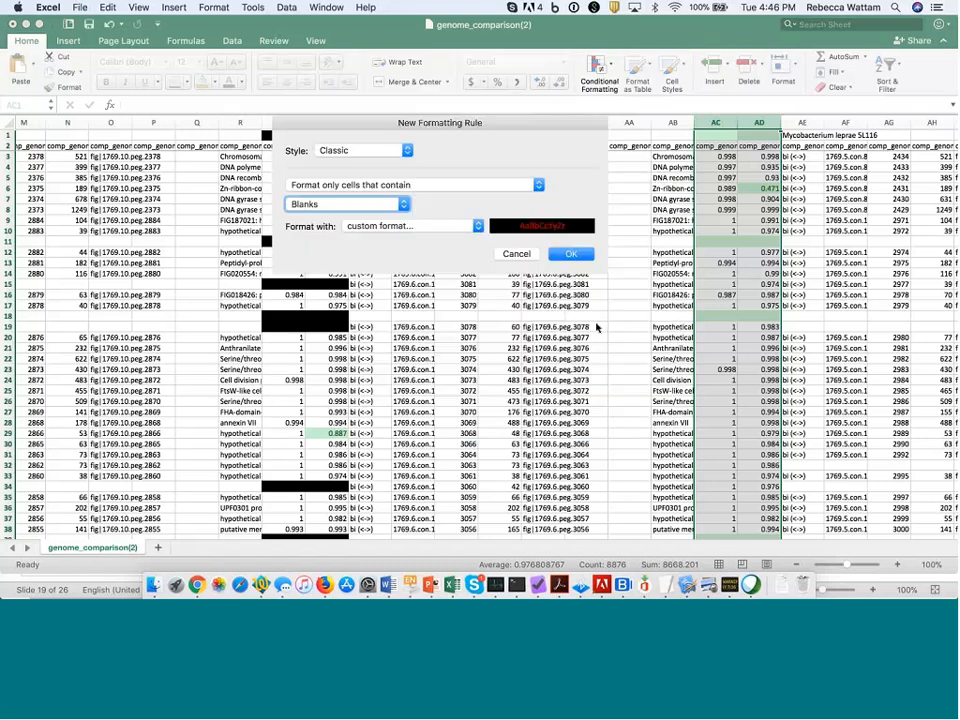
{"action": "left_click", "coordinate": [571, 254]}
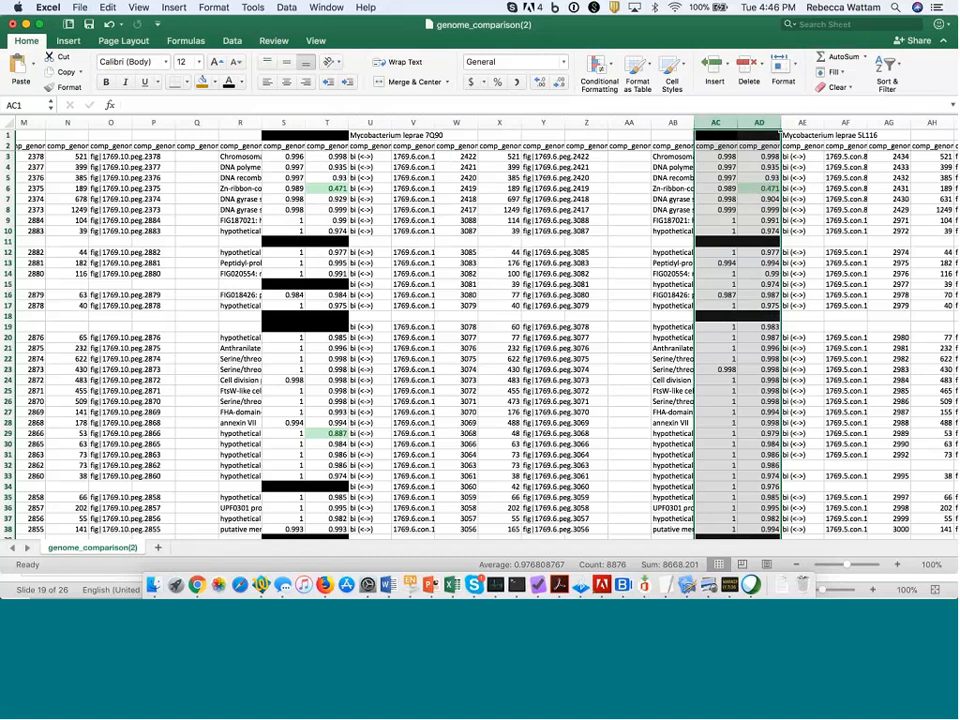
- Switch to the TN_reference_other_leprae workbook and look across the header rows and formatted similarity columns of all compared genomes
{"action": "left_click", "coordinate": [327, 8]}
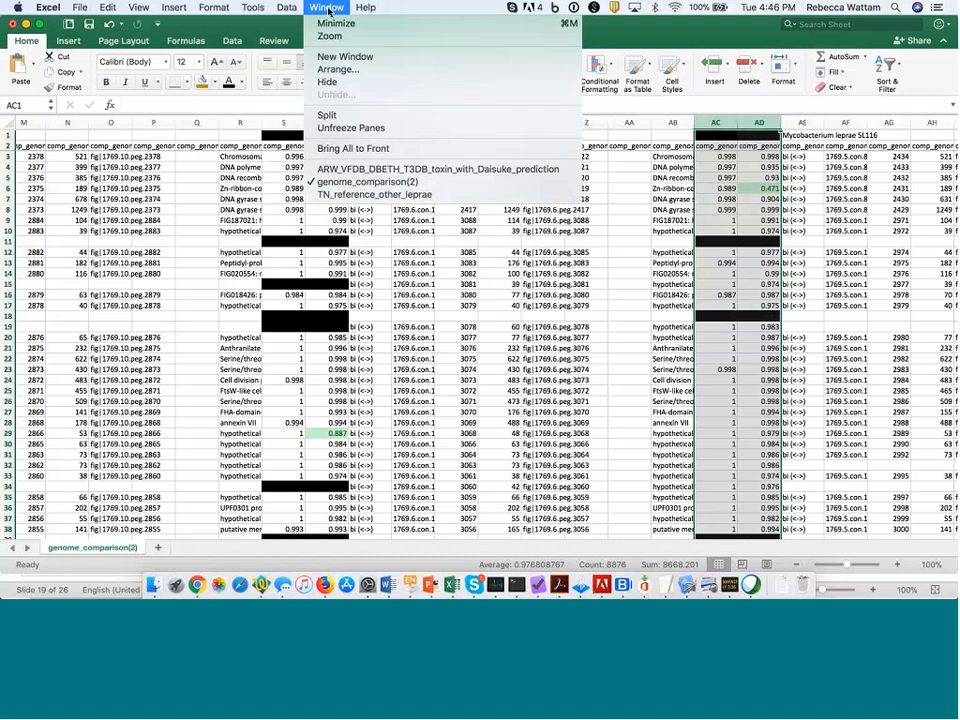
{"action": "left_click", "coordinate": [347, 197]}
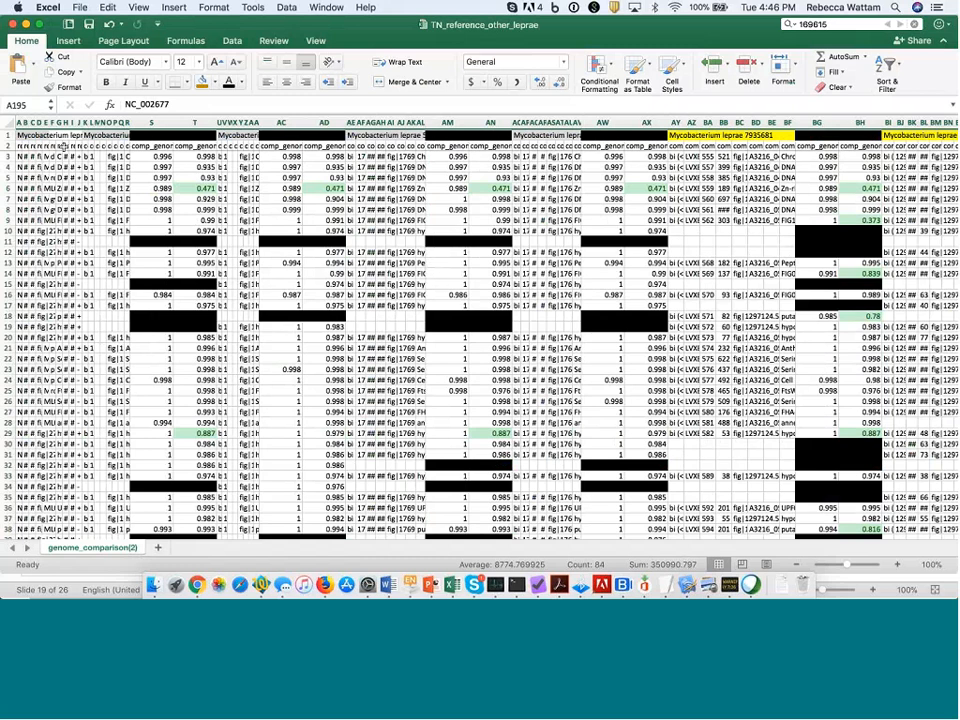
{"action": "left_click", "coordinate": [105, 134]}
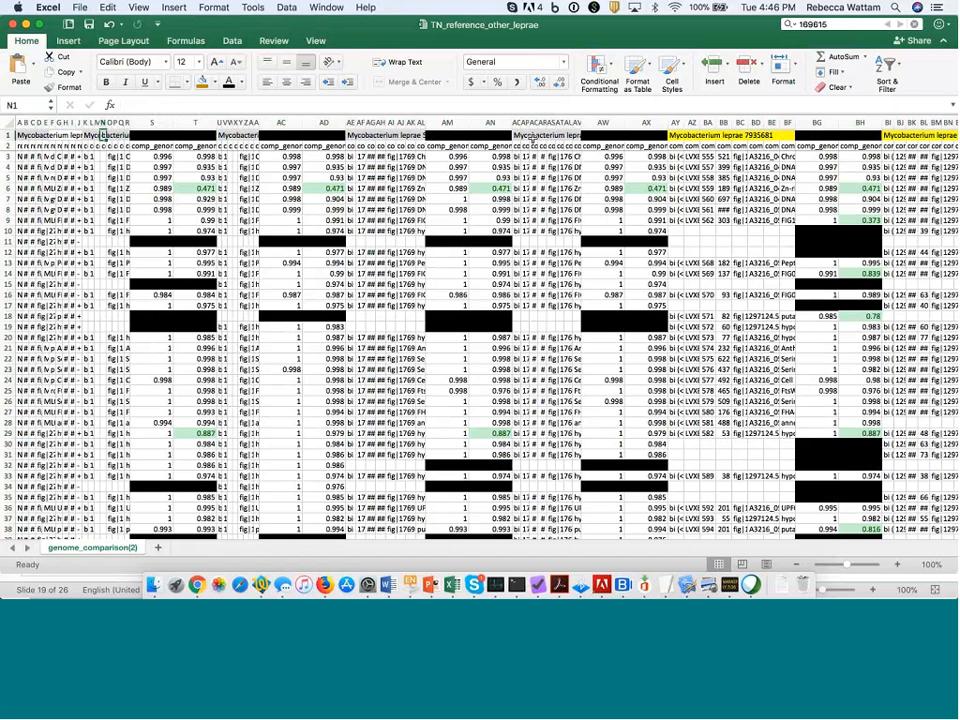
{"action": "scroll", "coordinate": [690, 170], "scroll_direction": "right", "scroll_amount": 2}
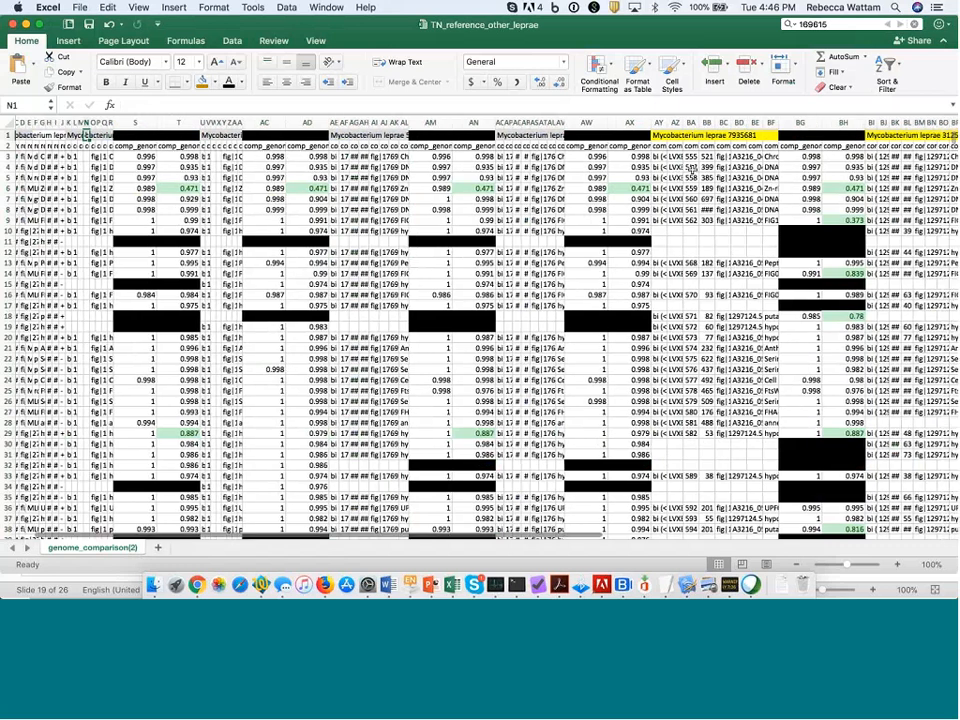
{"action": "scroll", "coordinate": [690, 169], "scroll_direction": "right", "scroll_amount": 10}
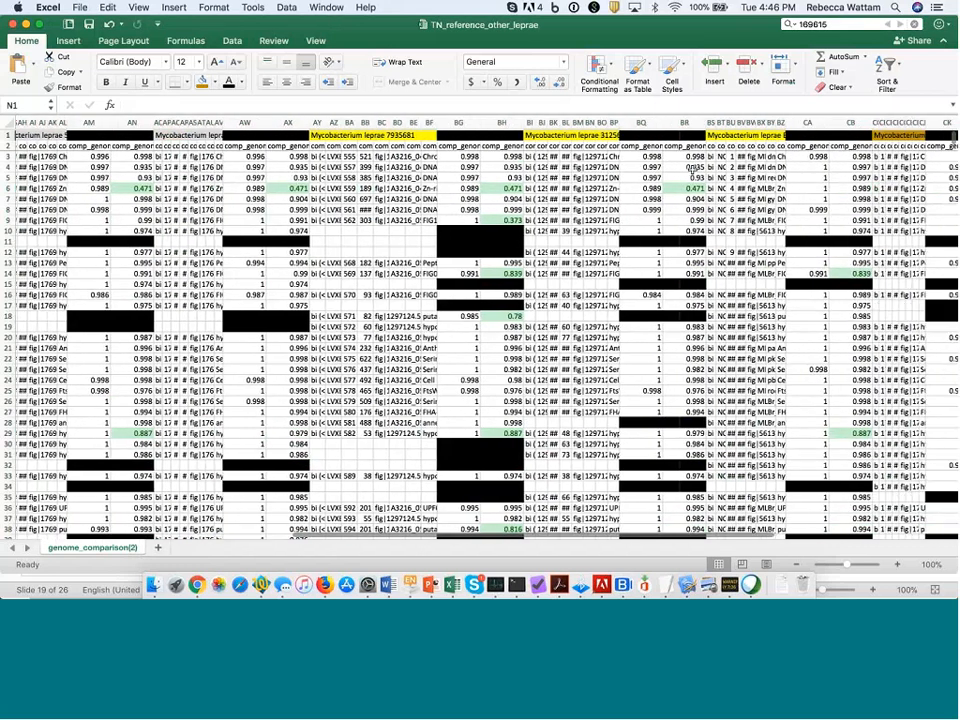
{"action": "scroll", "coordinate": [690, 170], "scroll_direction": "right", "scroll_amount": 8}
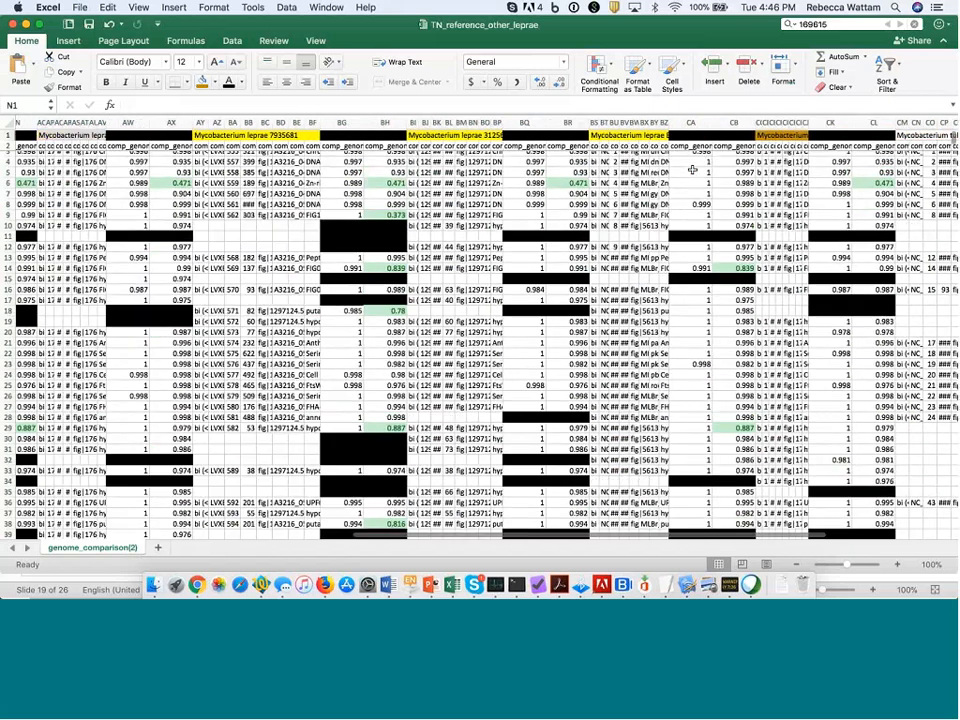
{"action": "scroll", "coordinate": [691, 170], "scroll_direction": "left", "scroll_amount": 10}
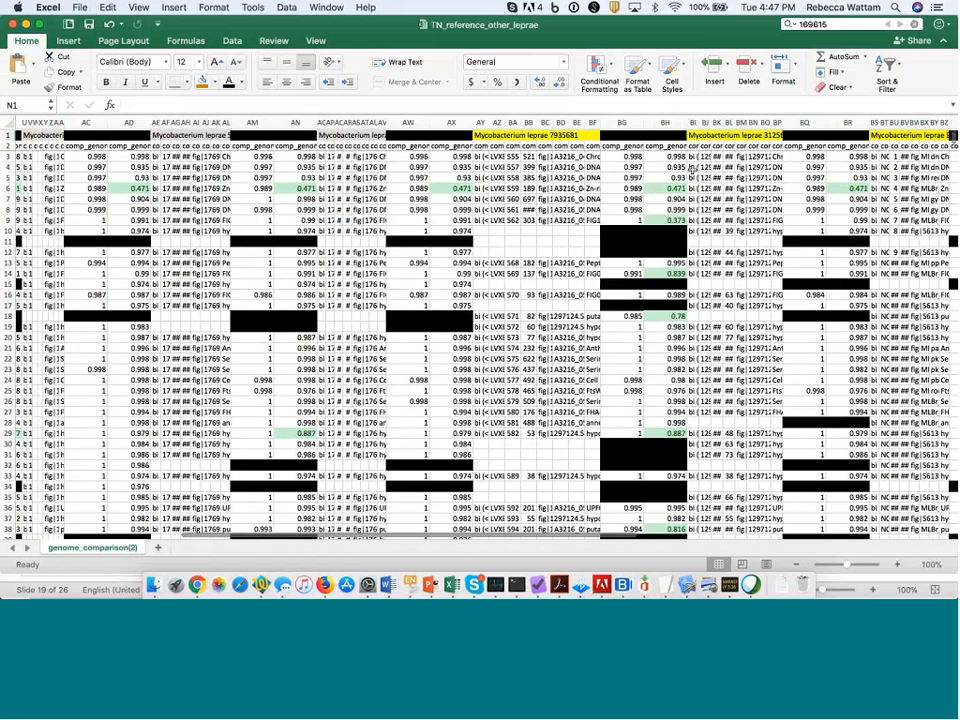
{"action": "scroll", "coordinate": [691, 170], "scroll_direction": "left", "scroll_amount": 8}
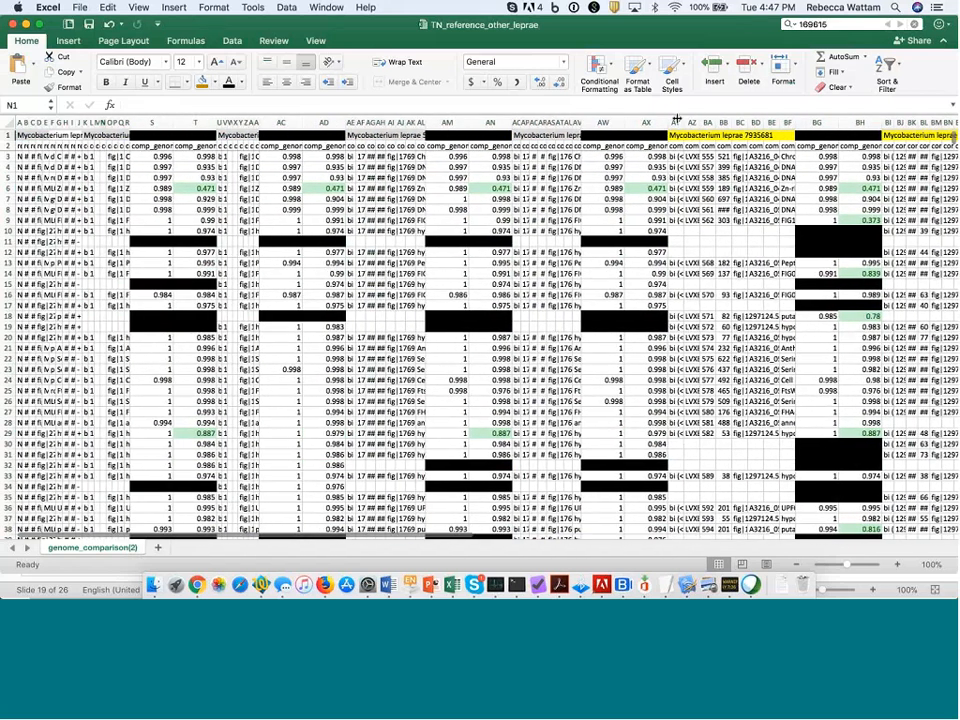
- Examine the black and green cells further down the TN_reference_other_leprae sheet, comparing rows 49 to 52 across the genomes
{"action": "scroll", "coordinate": [510, 272], "scroll_direction": "down", "scroll_amount": 8}
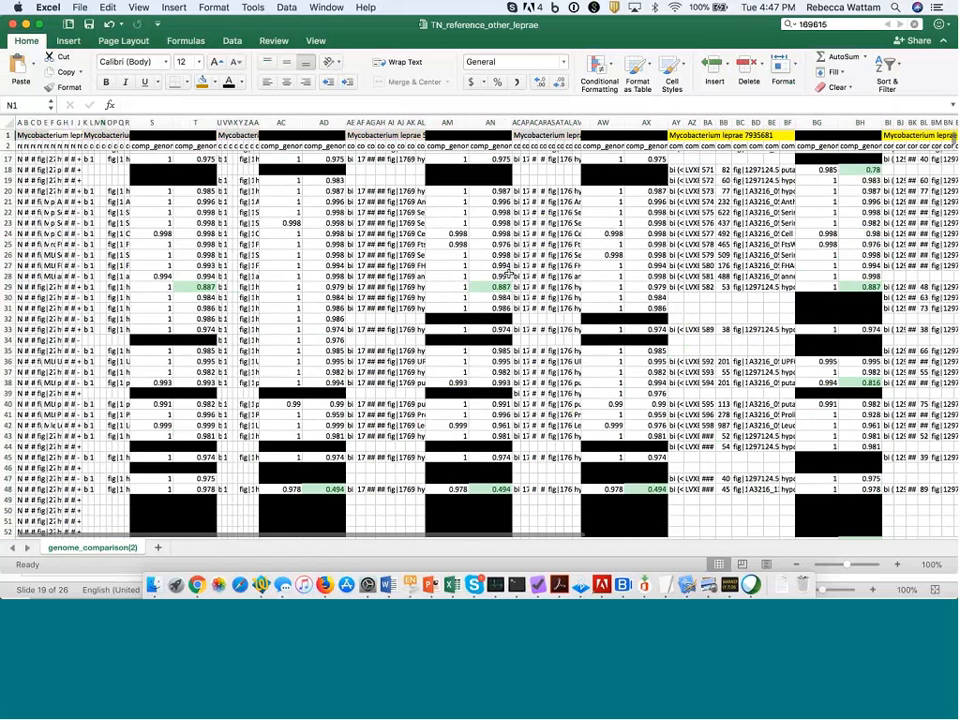
{"action": "scroll", "coordinate": [510, 272], "scroll_direction": "down", "scroll_amount": 5}
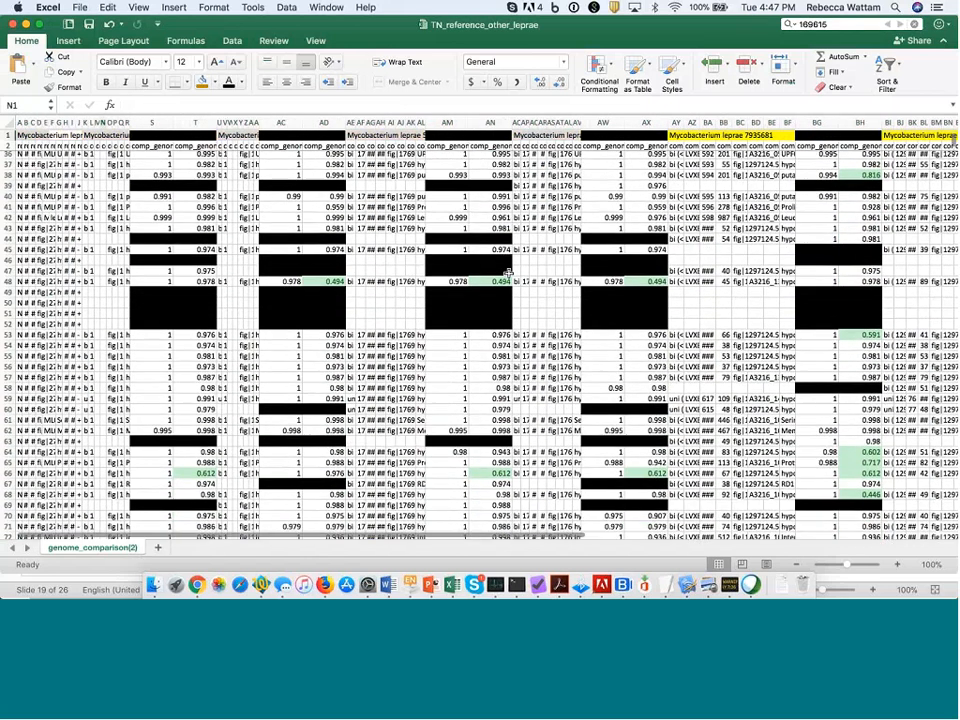
{"action": "scroll", "coordinate": [508, 272], "scroll_direction": "down", "scroll_amount": 3}
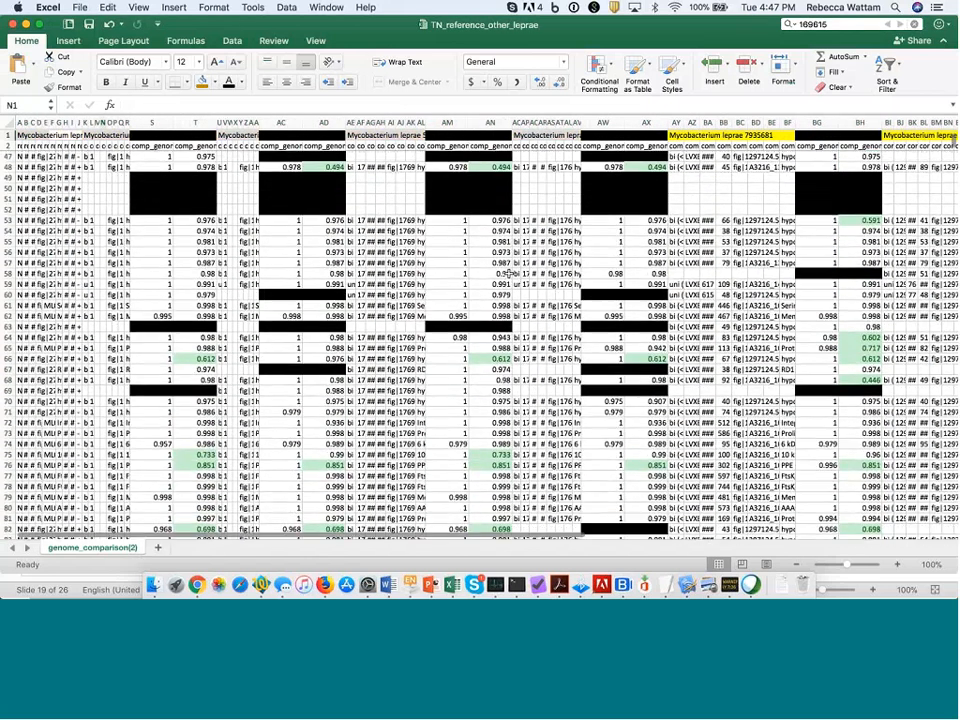
{"action": "scroll", "coordinate": [508, 272], "scroll_direction": "up", "scroll_amount": 3}
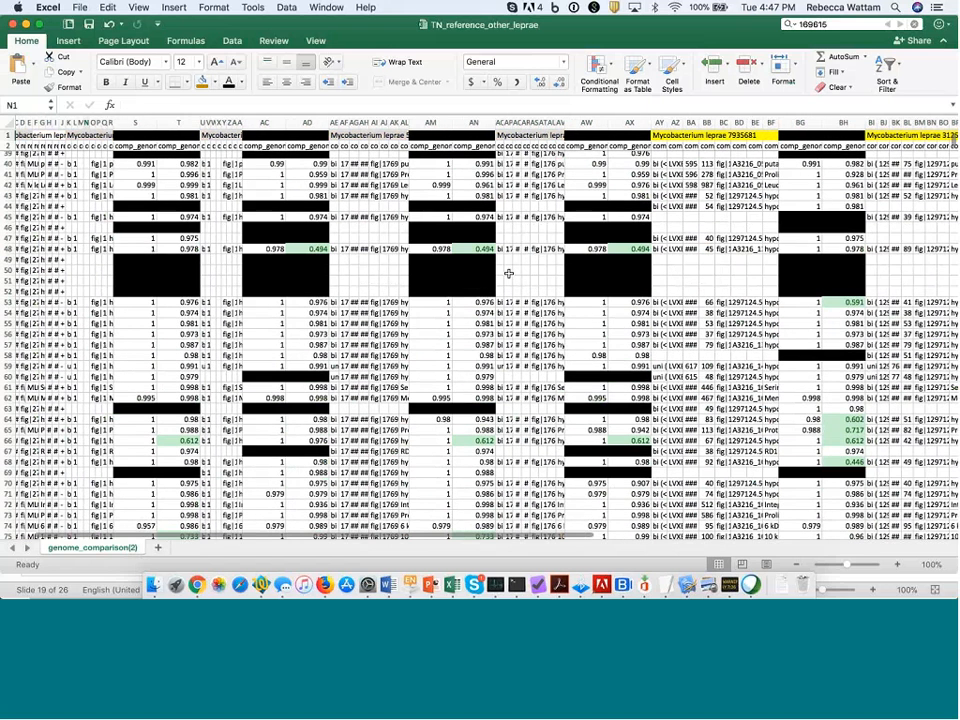
{"action": "scroll", "coordinate": [508, 273], "scroll_direction": "up", "scroll_amount": 1}
{"action": "scroll", "coordinate": [508, 273], "scroll_direction": "left", "scroll_amount": 1}
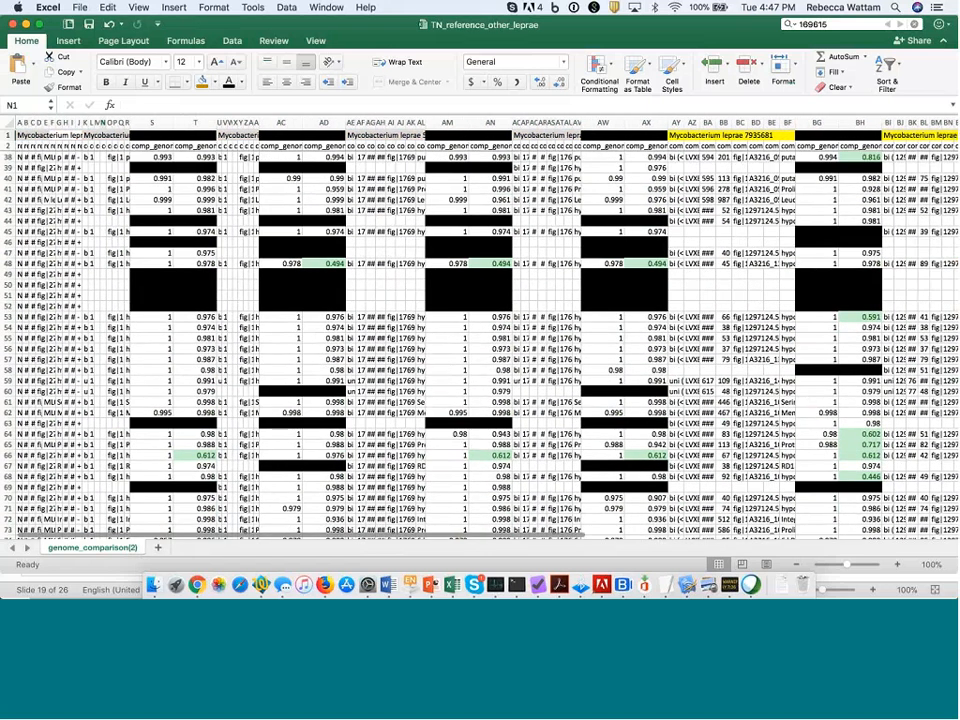
{"action": "scroll", "coordinate": [652, 287], "scroll_direction": "right", "scroll_amount": 2}
{"action": "scroll", "coordinate": [652, 287], "scroll_direction": "up", "scroll_amount": 1}
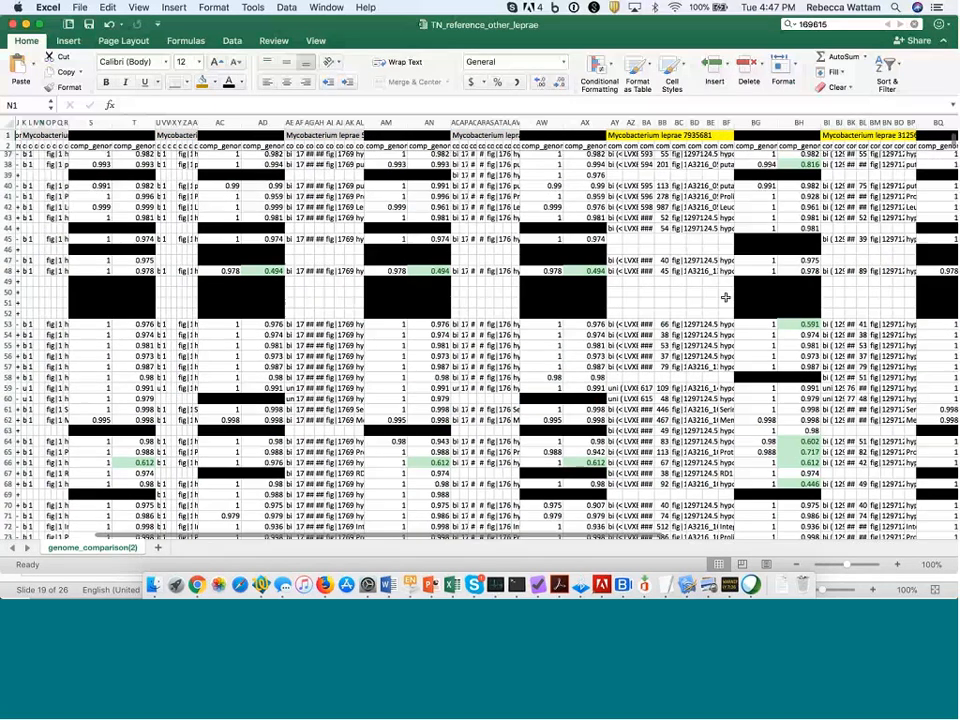
{"action": "scroll", "coordinate": [725, 297], "scroll_direction": "right", "scroll_amount": 5}
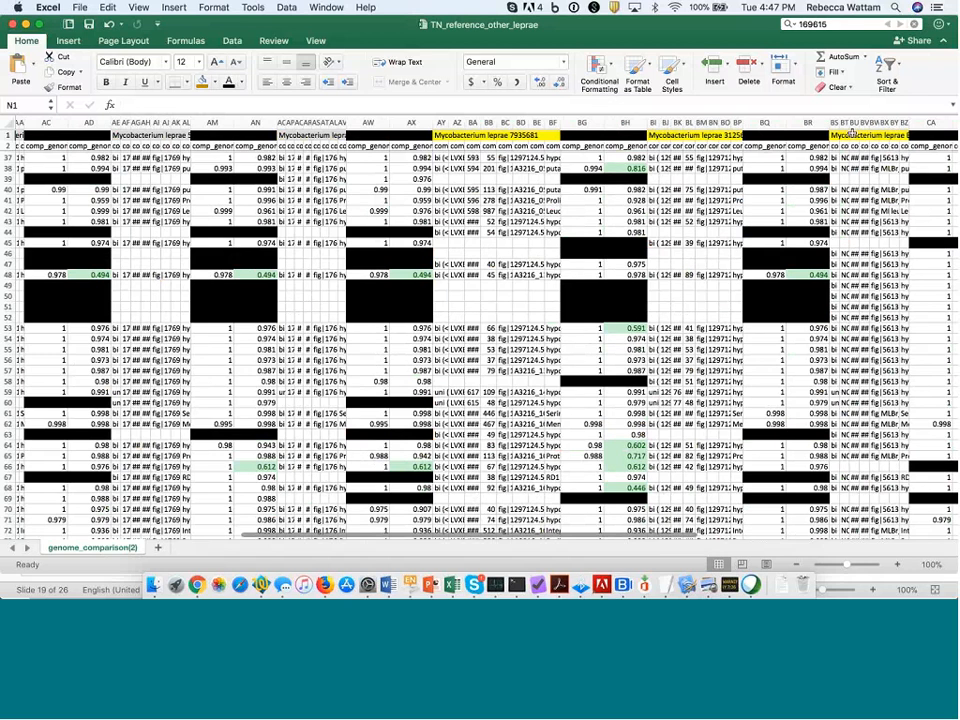
- Examine the highlighted cells in rows 52 to 109 of TN_reference_other_leprae, comparing the row 101 similarity values across the genomes
{"action": "scroll", "coordinate": [623, 318], "scroll_direction": "left", "scroll_amount": 5}
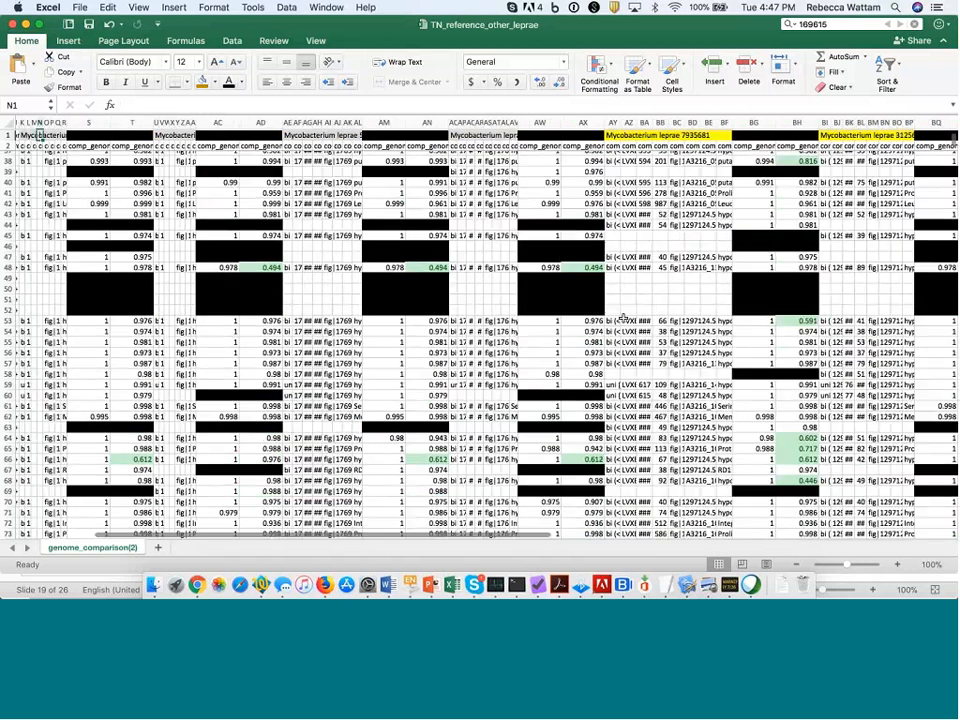
{"action": "scroll", "coordinate": [623, 318], "scroll_direction": "left", "scroll_amount": 2}
{"action": "scroll", "coordinate": [623, 318], "scroll_direction": "down", "scroll_amount": 7}
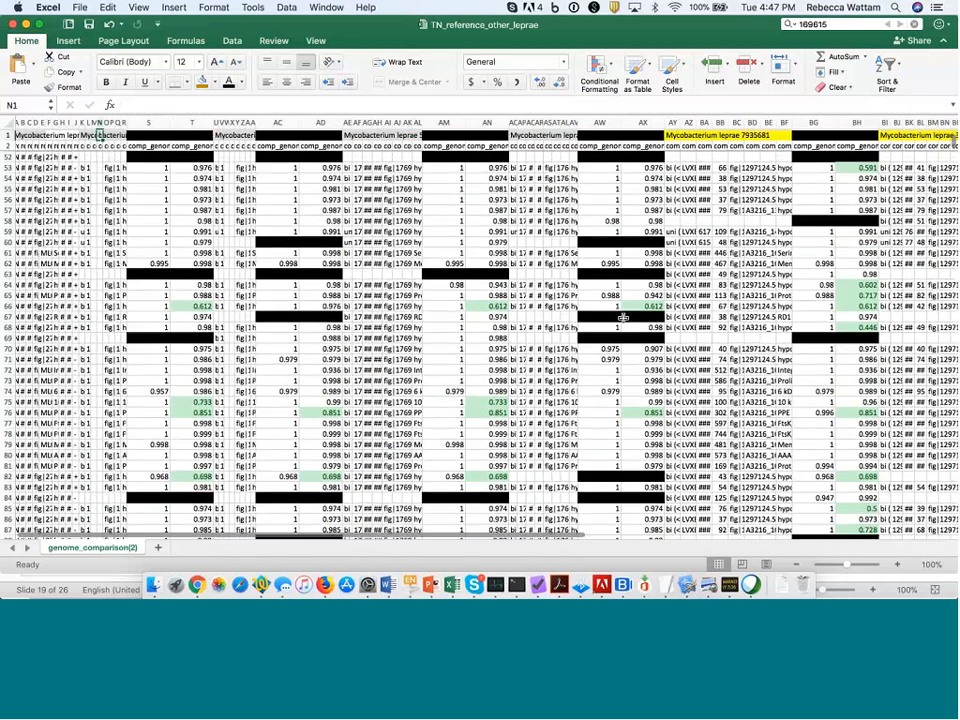
{"action": "scroll", "coordinate": [623, 318], "scroll_direction": "down", "scroll_amount": 4}
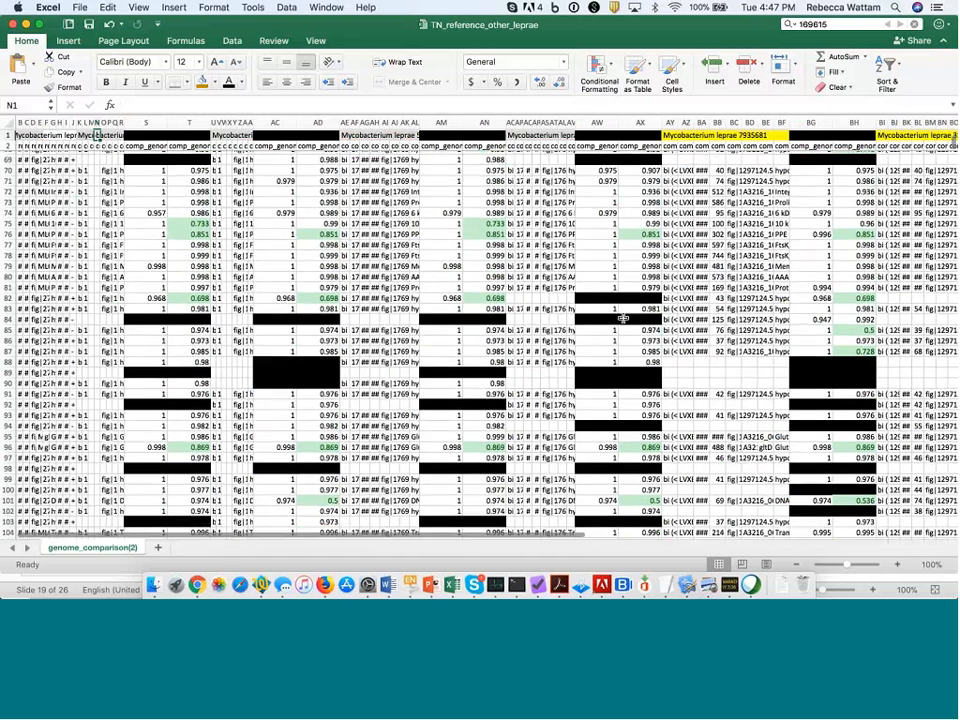
{"action": "scroll", "coordinate": [623, 318], "scroll_direction": "down", "scroll_amount": 2}
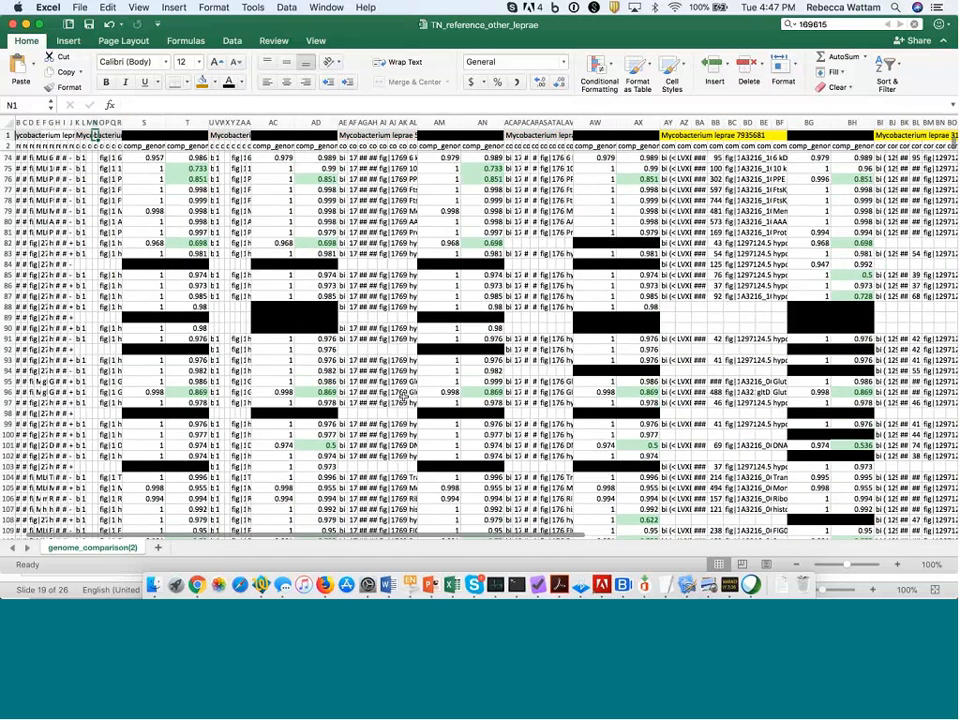
{"action": "left_click", "coordinate": [274, 445]}
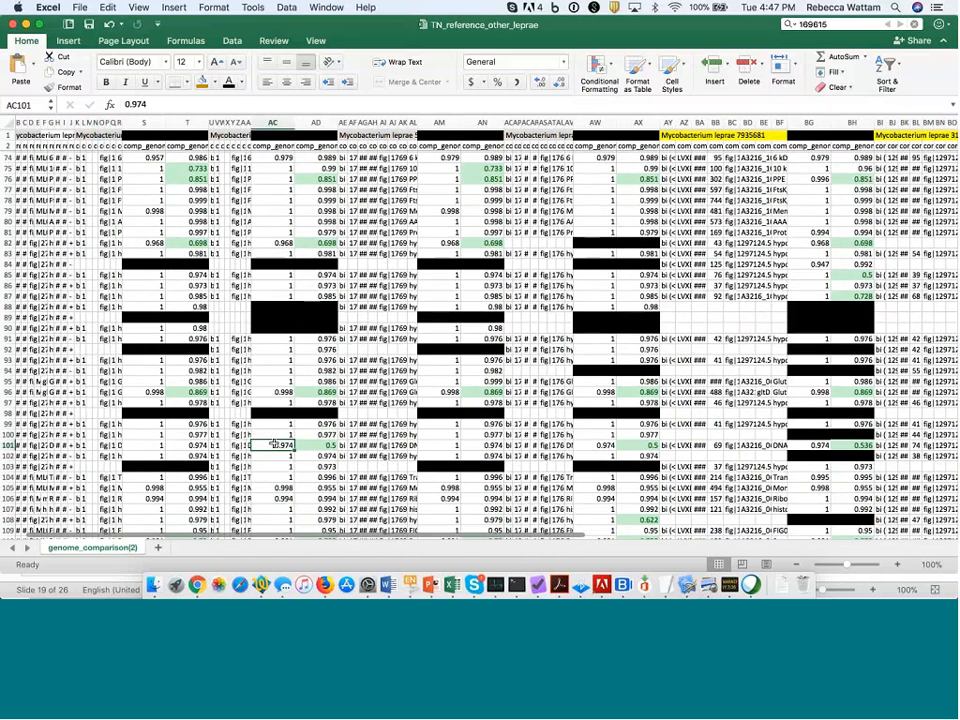
{"action": "left_click", "coordinate": [6, 445]}
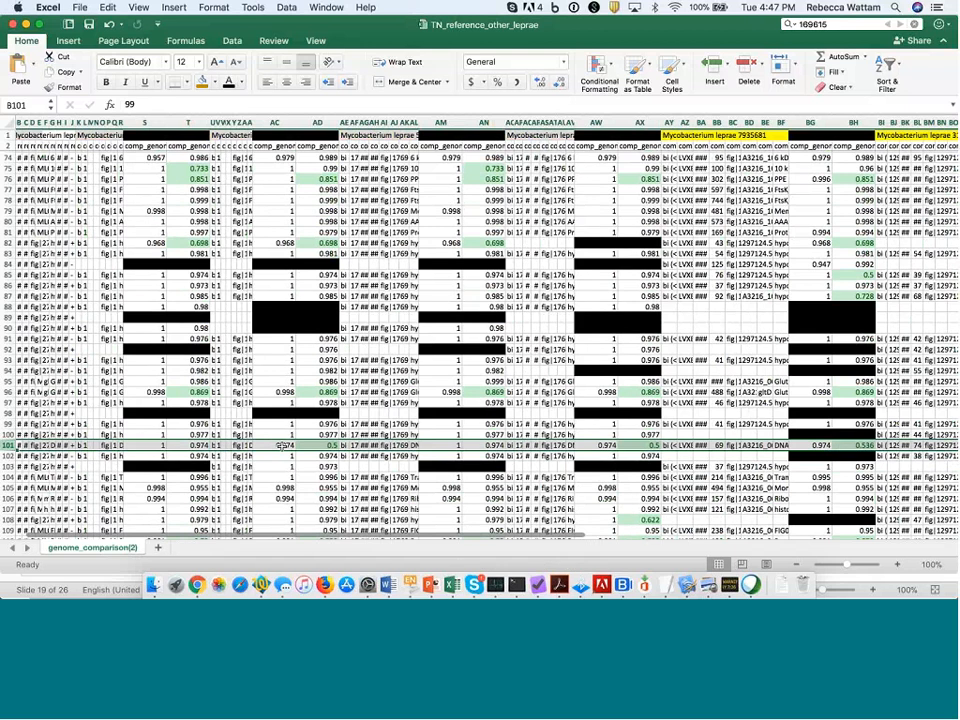
{"action": "left_click", "coordinate": [283, 446]}
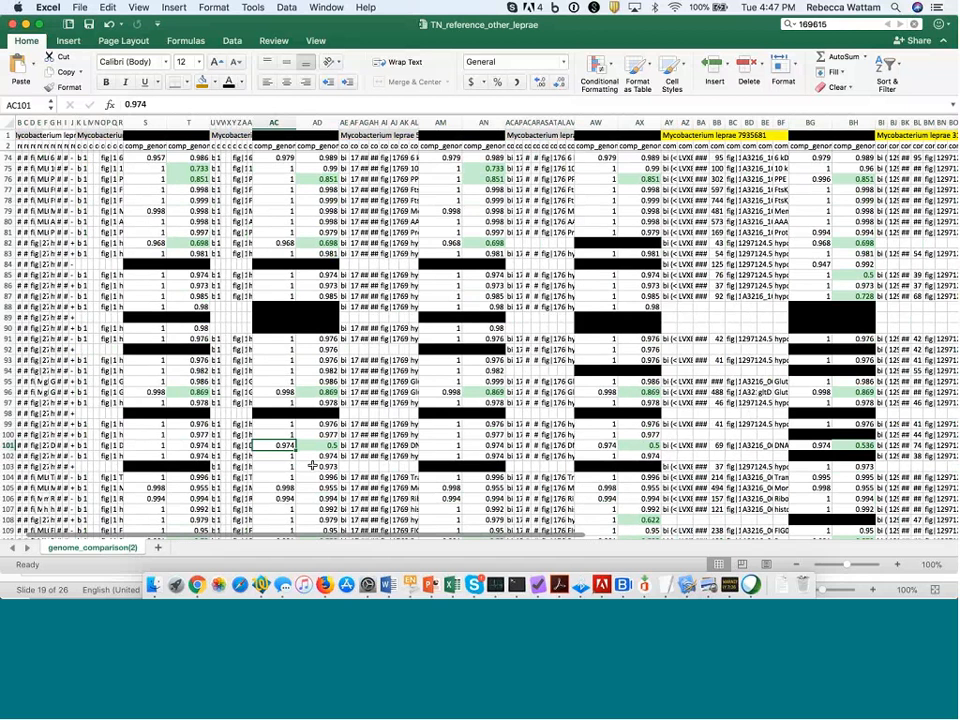
{"action": "left_click", "coordinate": [318, 444]}
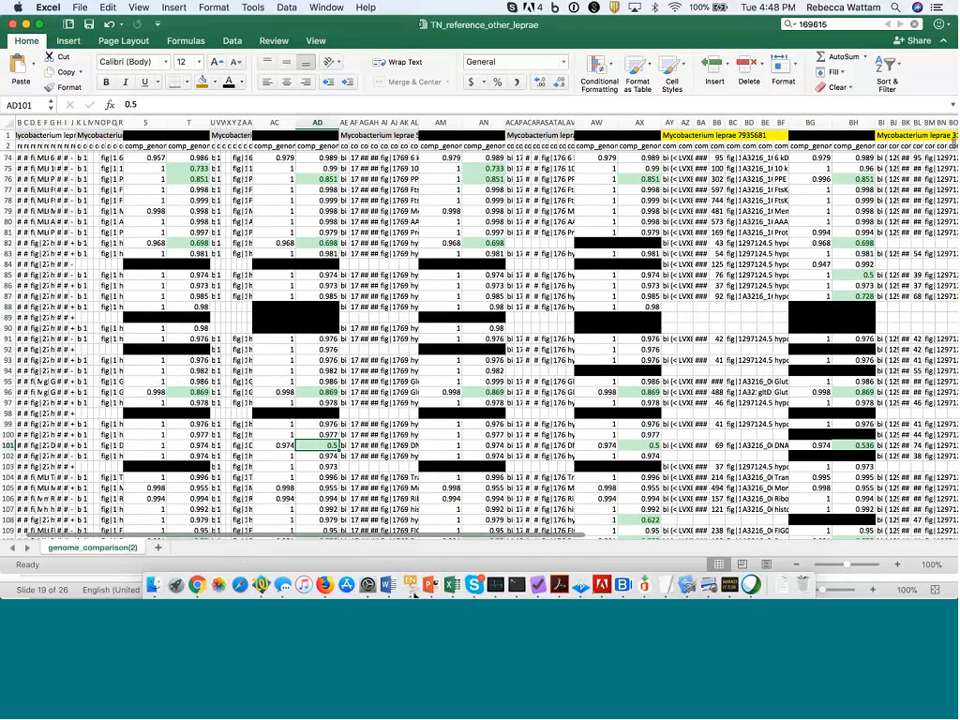
- Switch to Firefox and display the circular plot of the completed H37Rv Essential Genes leprae proteome comparison job
{"action": "left_click", "coordinate": [325, 586]}
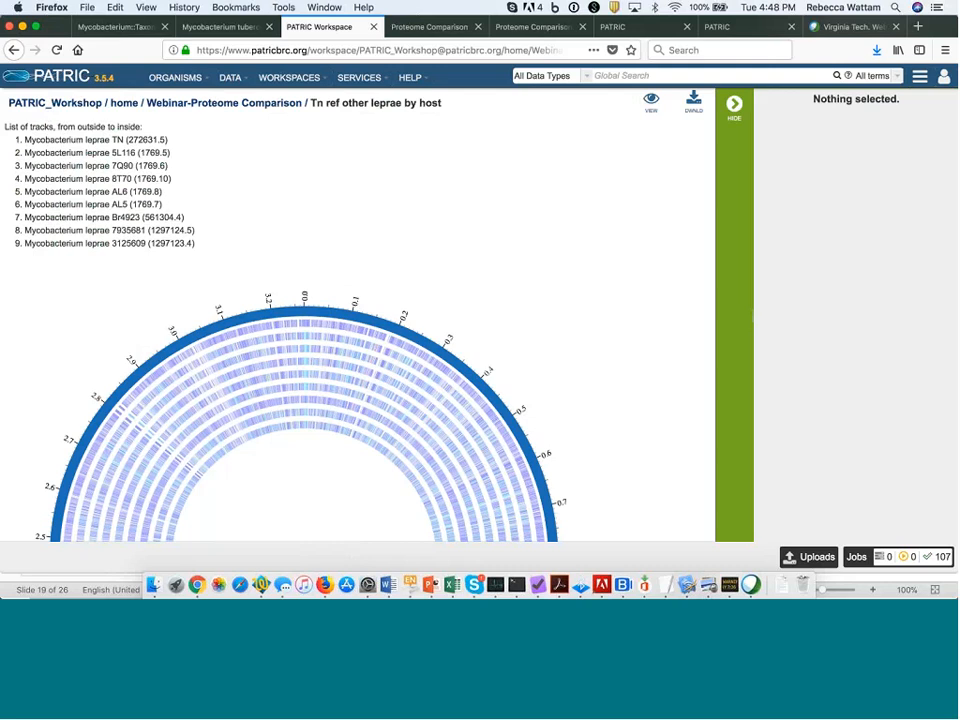
{"action": "left_click", "coordinate": [856, 557]}
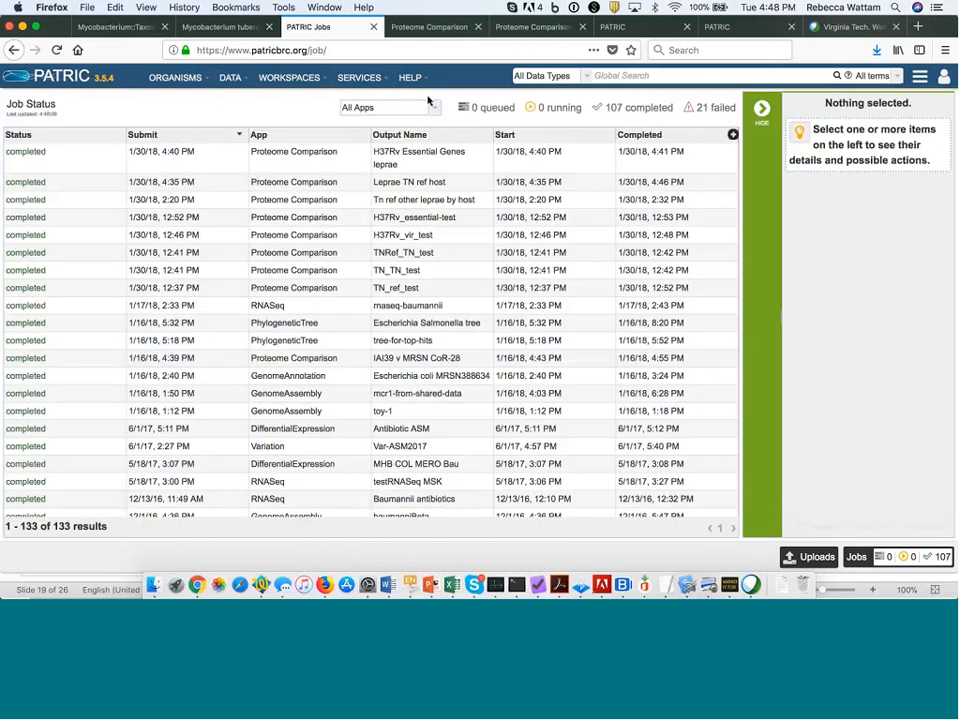
{"action": "left_click", "coordinate": [435, 163]}
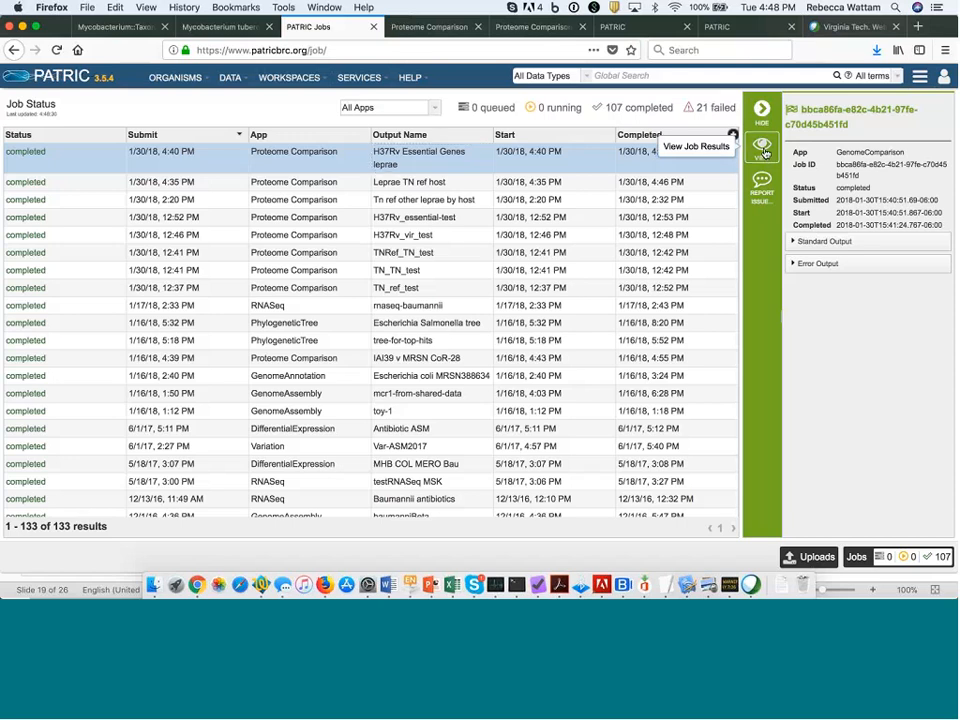
{"action": "left_click", "coordinate": [762, 150]}
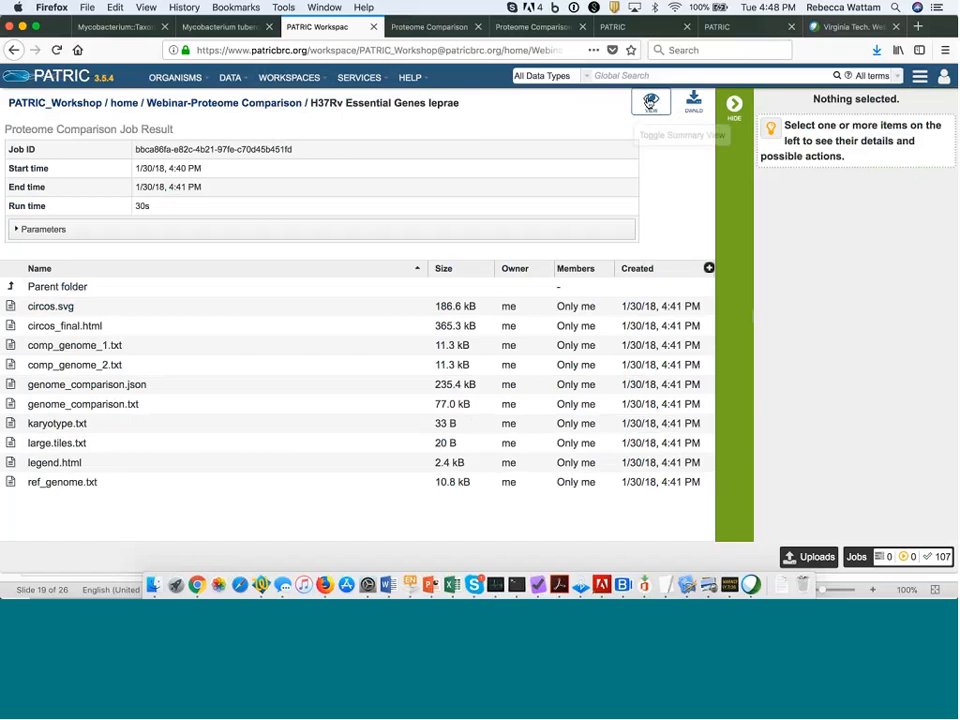
{"action": "left_click", "coordinate": [650, 103]}
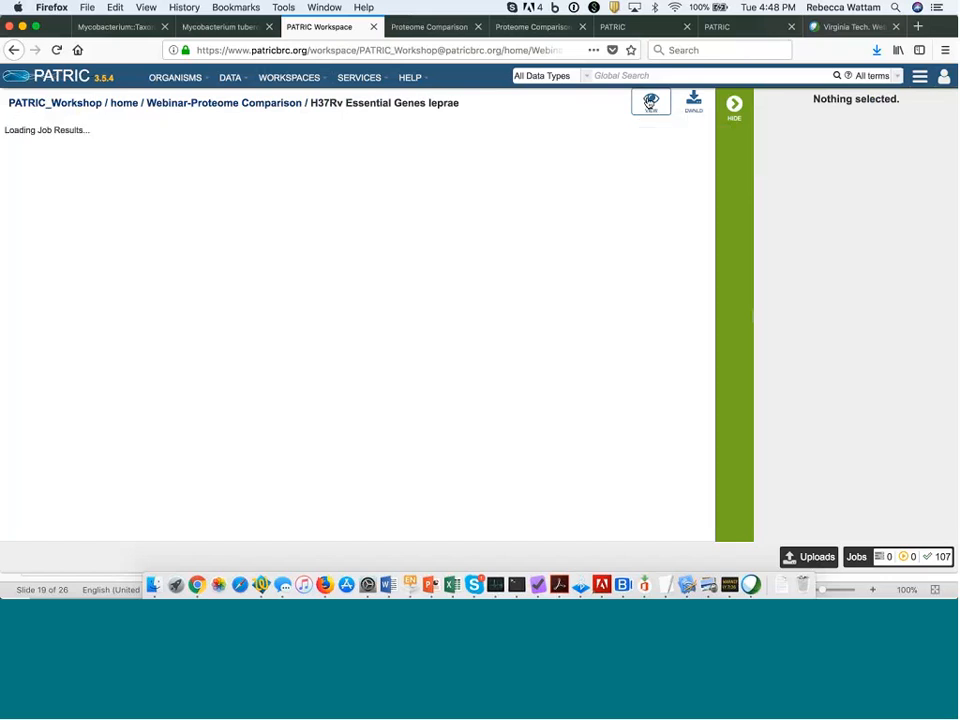
- Examine the circular plot of the essential genes comparison, including its track list and the percent identity legend
{"action": "scroll", "coordinate": [573, 250], "scroll_direction": "down", "scroll_amount": 2}
{"action": "scroll", "coordinate": [573, 250], "scroll_direction": "down", "scroll_amount": 3}
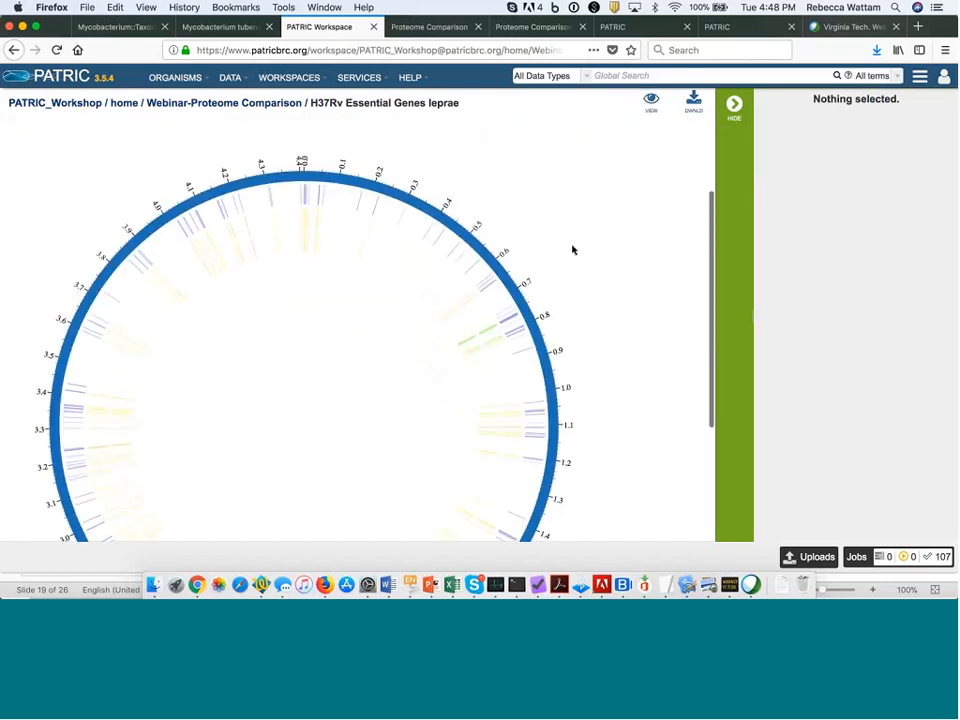
{"action": "scroll", "coordinate": [573, 250], "scroll_direction": "down", "scroll_amount": 1}
{"action": "scroll", "coordinate": [571, 248], "scroll_direction": "up", "scroll_amount": 3}
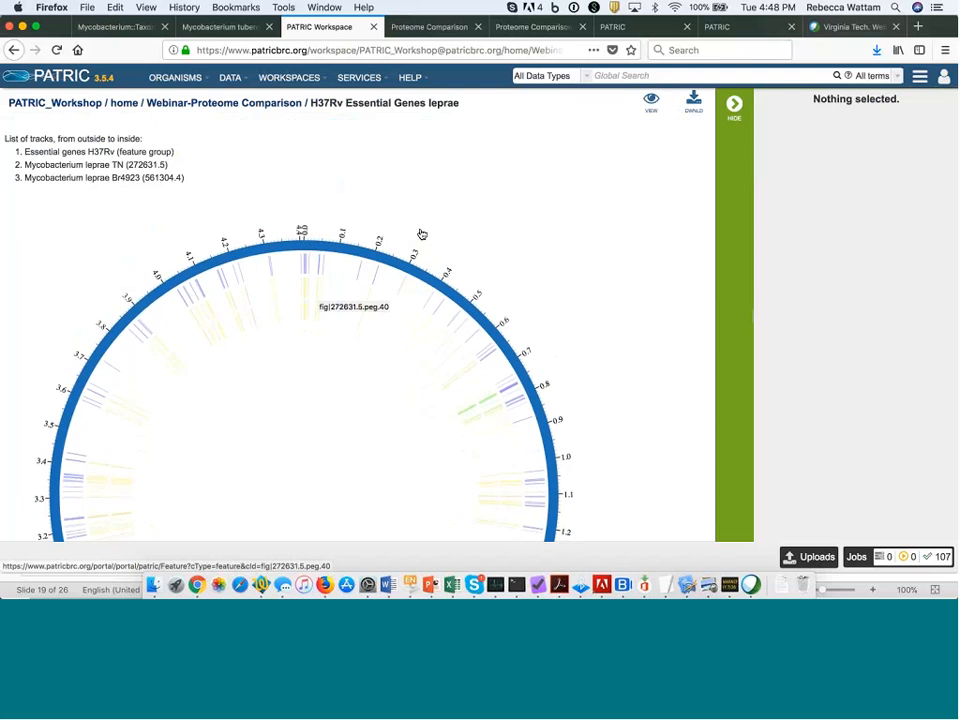
{"action": "scroll", "coordinate": [477, 209], "scroll_direction": "down", "scroll_amount": 1}
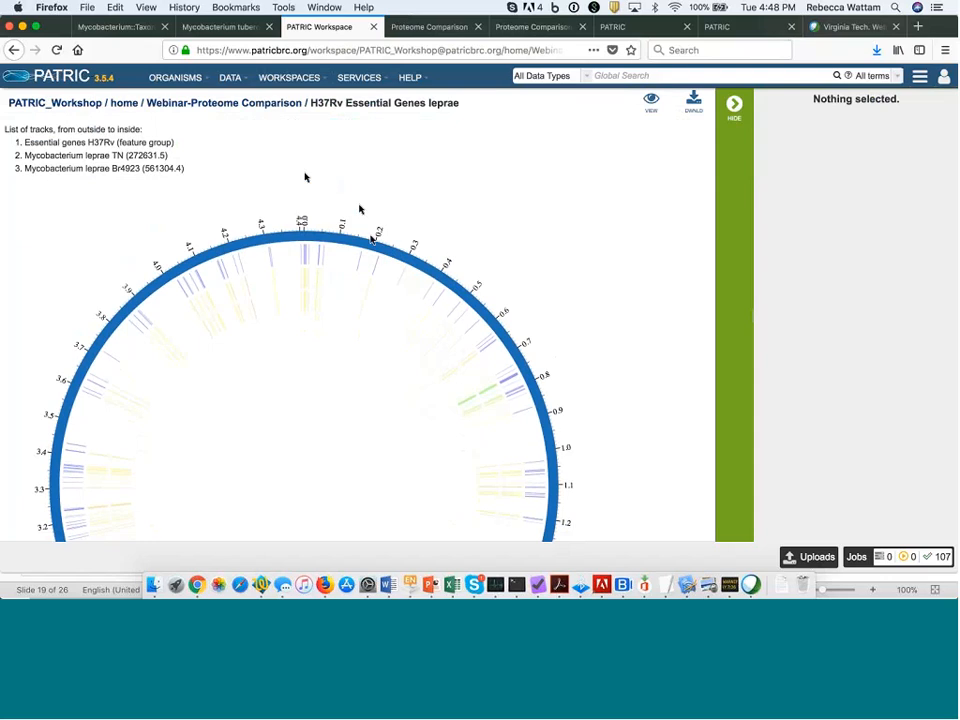
{"action": "scroll", "coordinate": [398, 212], "scroll_direction": "up", "scroll_amount": 3}
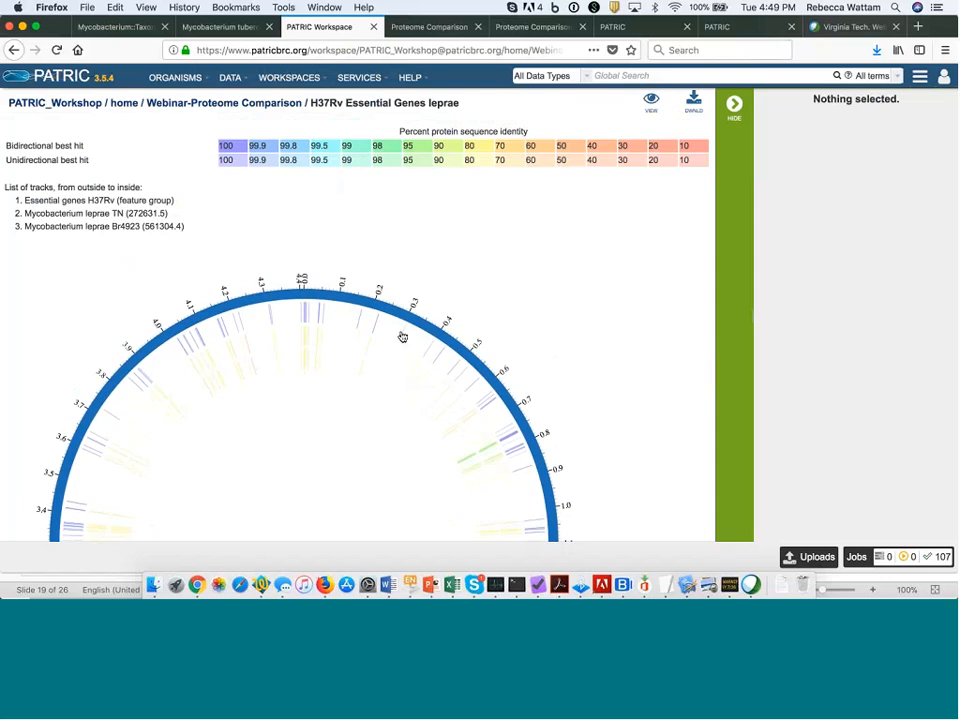
- Open the H37Rv gene fig|83332.12.peg.284 from the plot's outer track and compare its gene region across genomes at 80% page zoom
{"action": "mouse_move", "coordinate": [402, 337]}
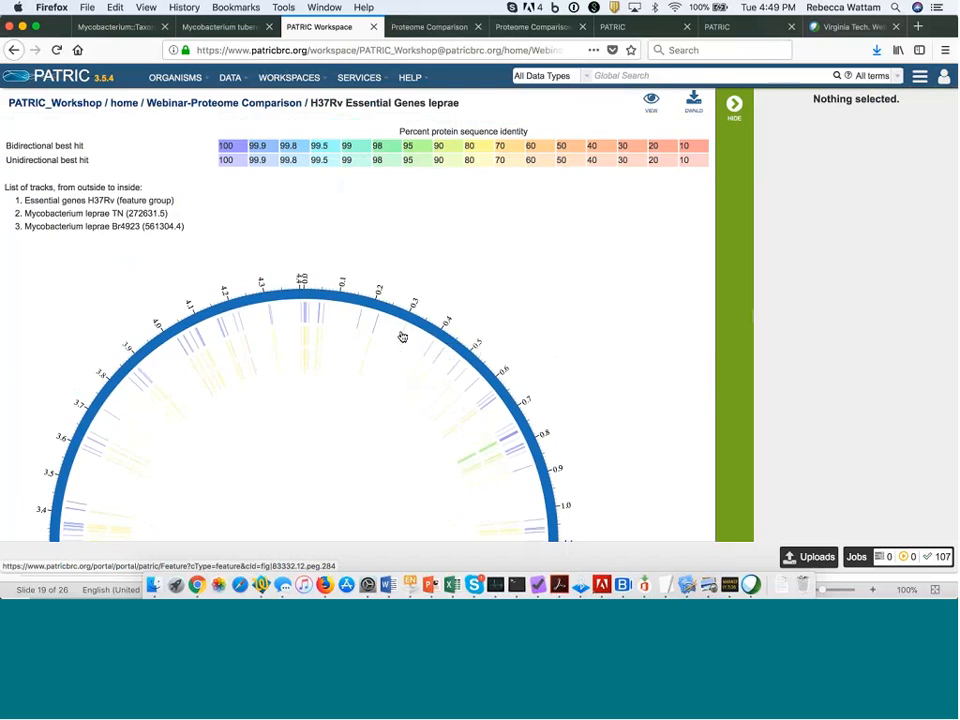
{"action": "left_click", "coordinate": [402, 337]}
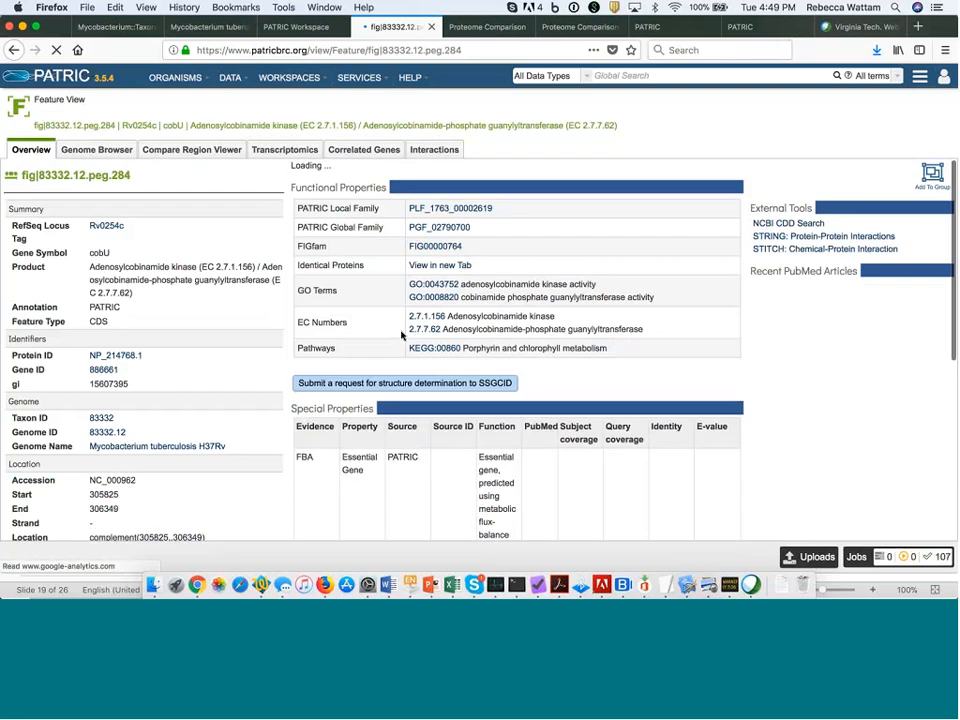
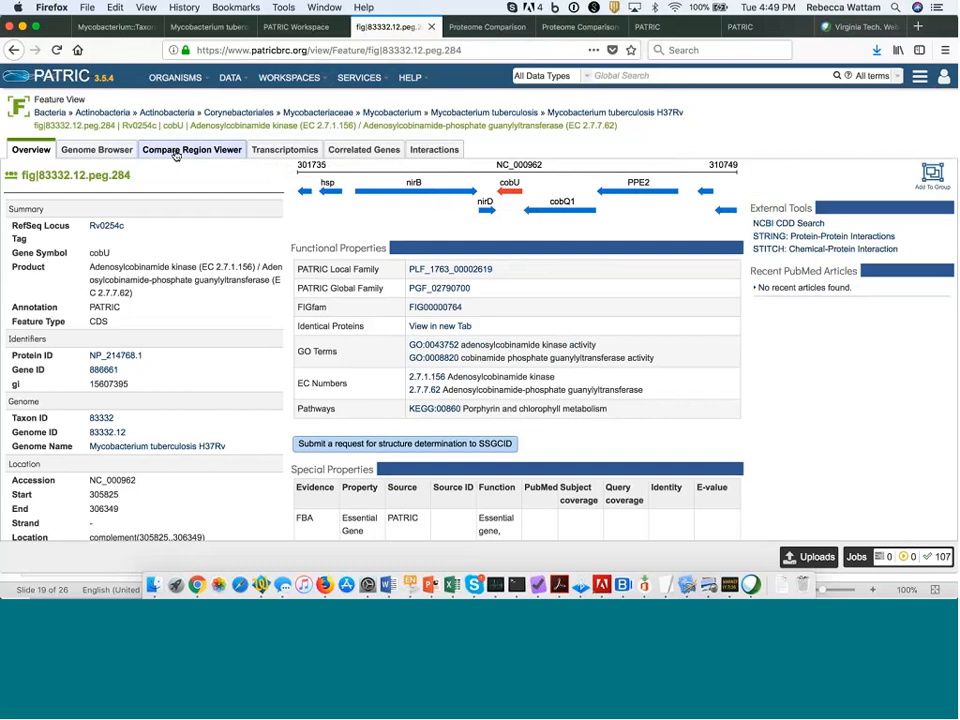
{"action": "left_click", "coordinate": [176, 155]}
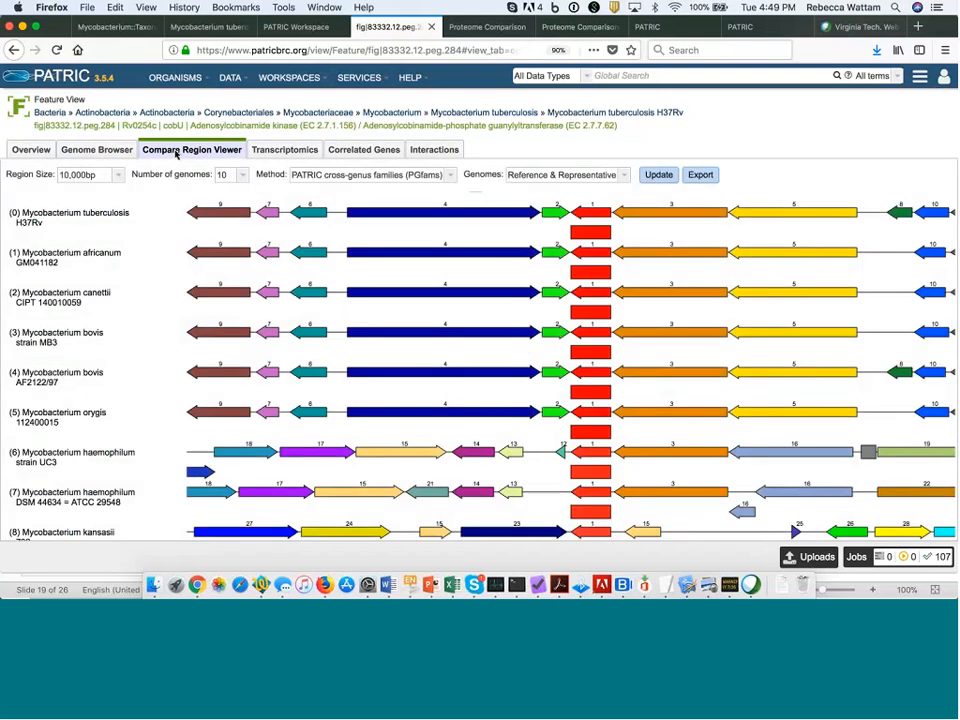
{"action": "key", "text": "super+minus"}
{"action": "key", "text": "super+minus"}
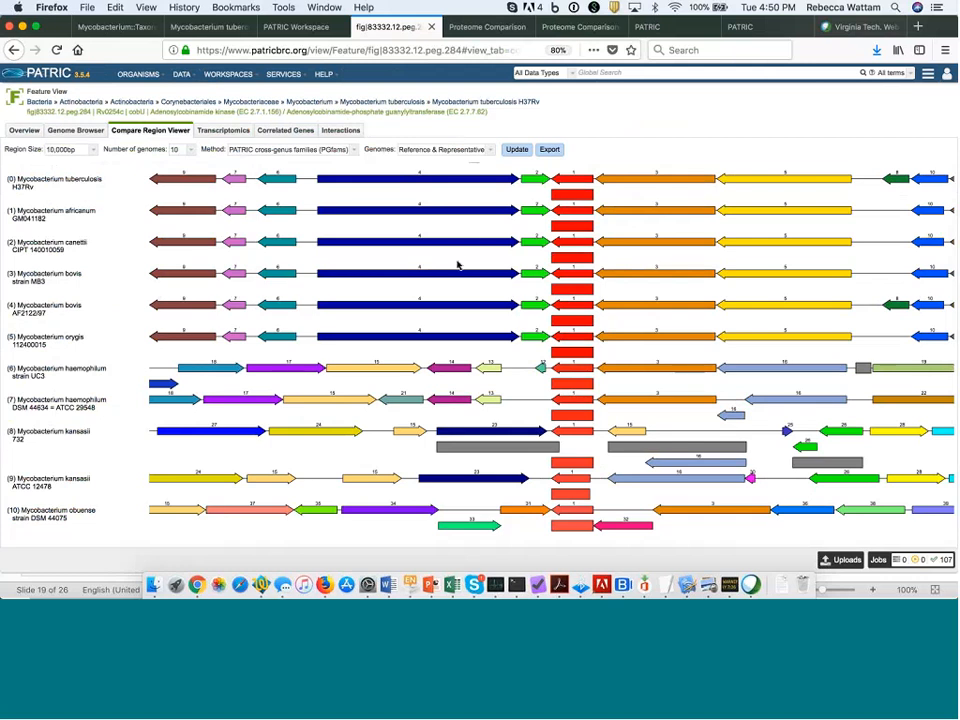
{"action": "mouse_move", "coordinate": [558, 362]}
- Review the cobU gene's transcriptomics charts at 100% page zoom, check its interactions, and return to the transcriptomics data
{"action": "left_click", "coordinate": [233, 132]}
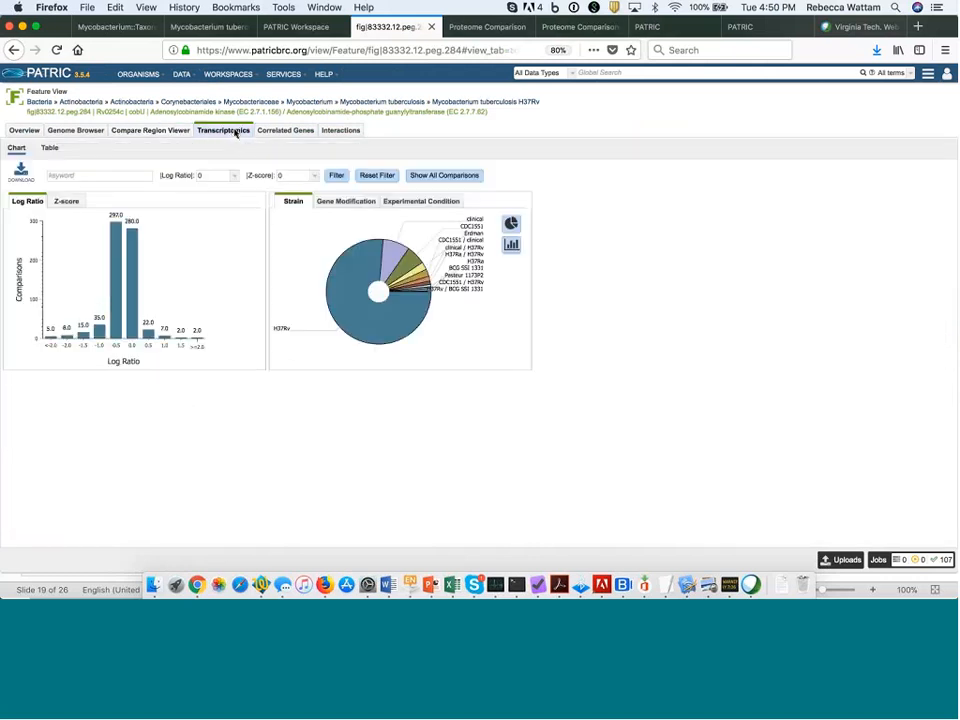
{"action": "key", "text": "super+equal"}
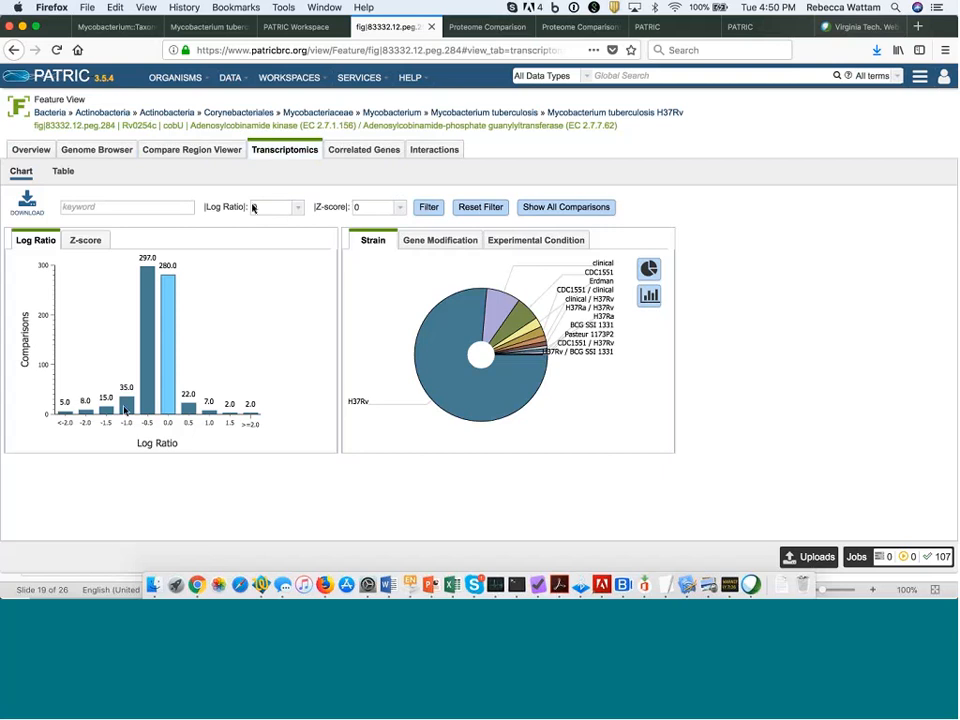
{"action": "mouse_move", "coordinate": [122, 407]}
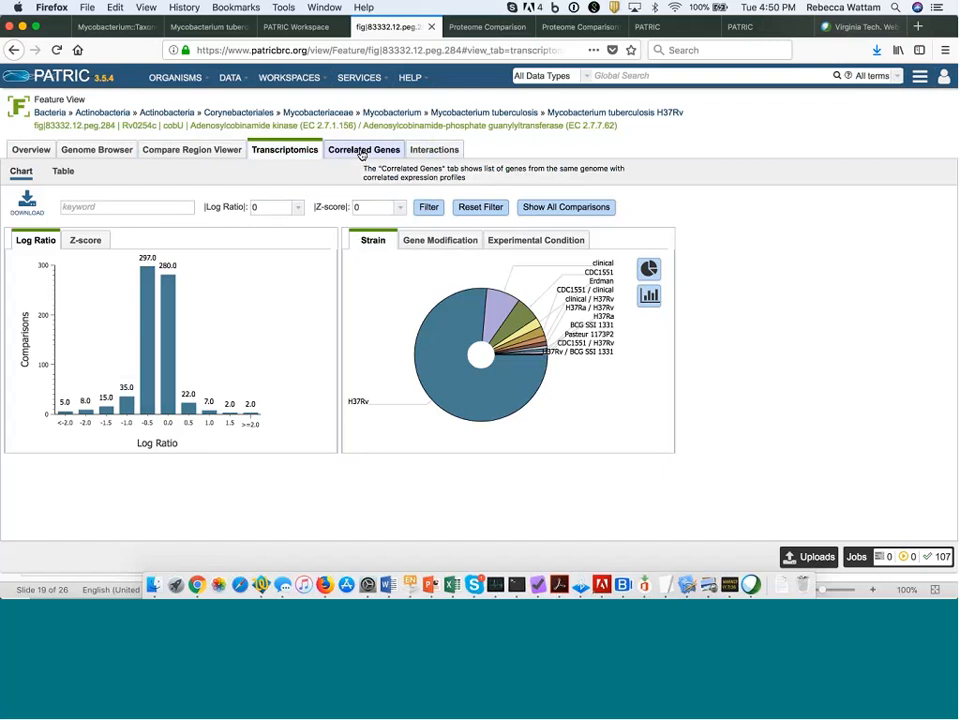
{"action": "left_click", "coordinate": [435, 150]}
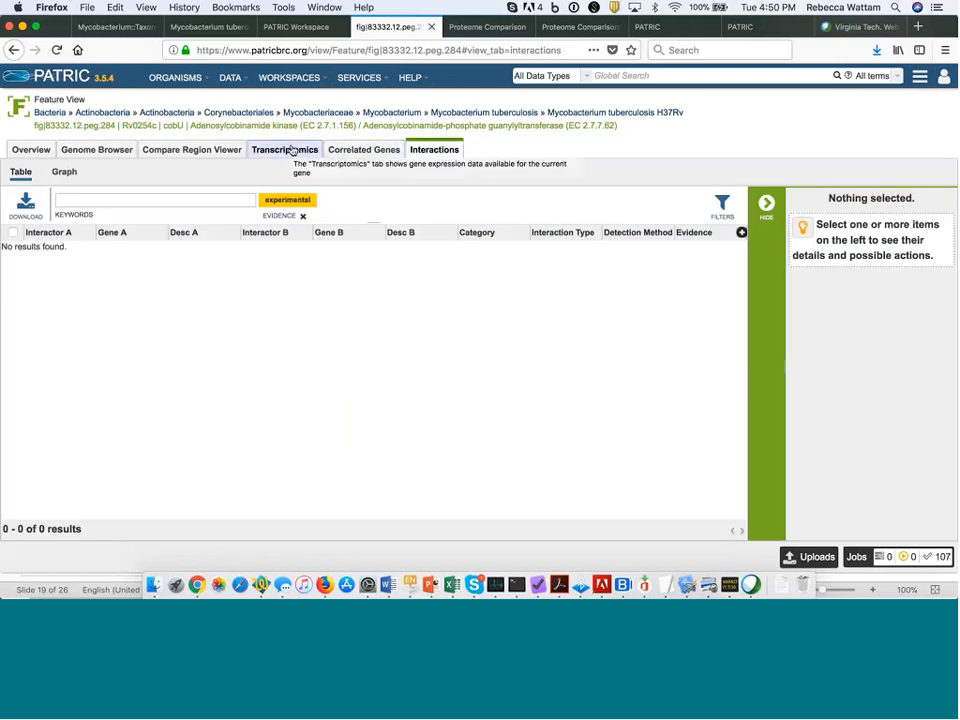
{"action": "left_click", "coordinate": [291, 150]}
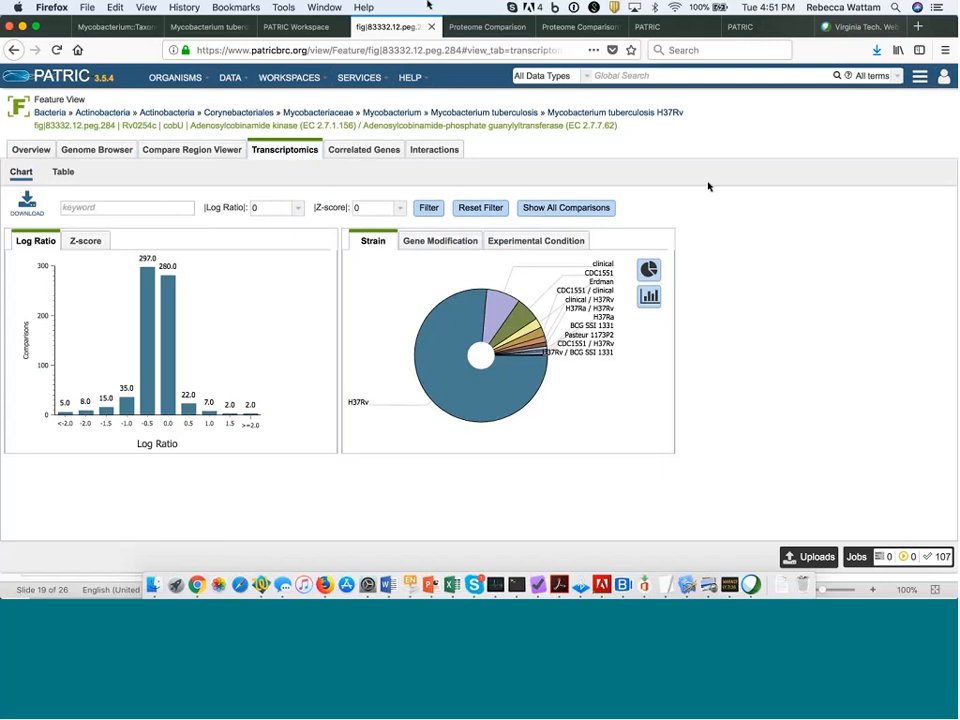
- Return to the Mycobacterium tuberculosis H37Rv genome page and open the Proteome Comparison service from there
{"action": "left_click", "coordinate": [305, 29]}
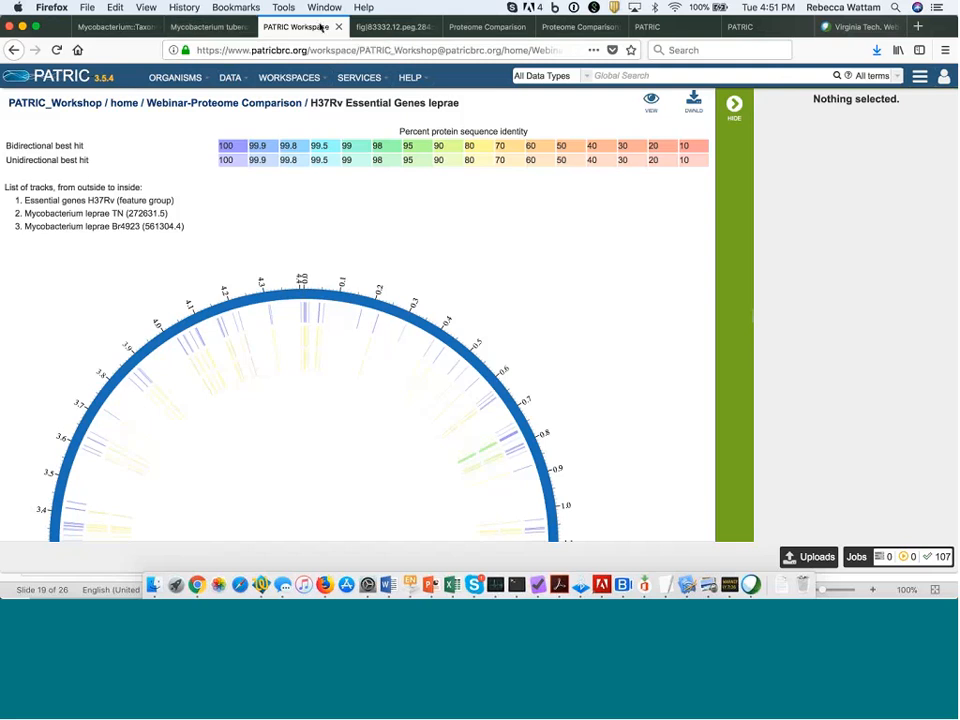
{"action": "left_click", "coordinate": [229, 28]}
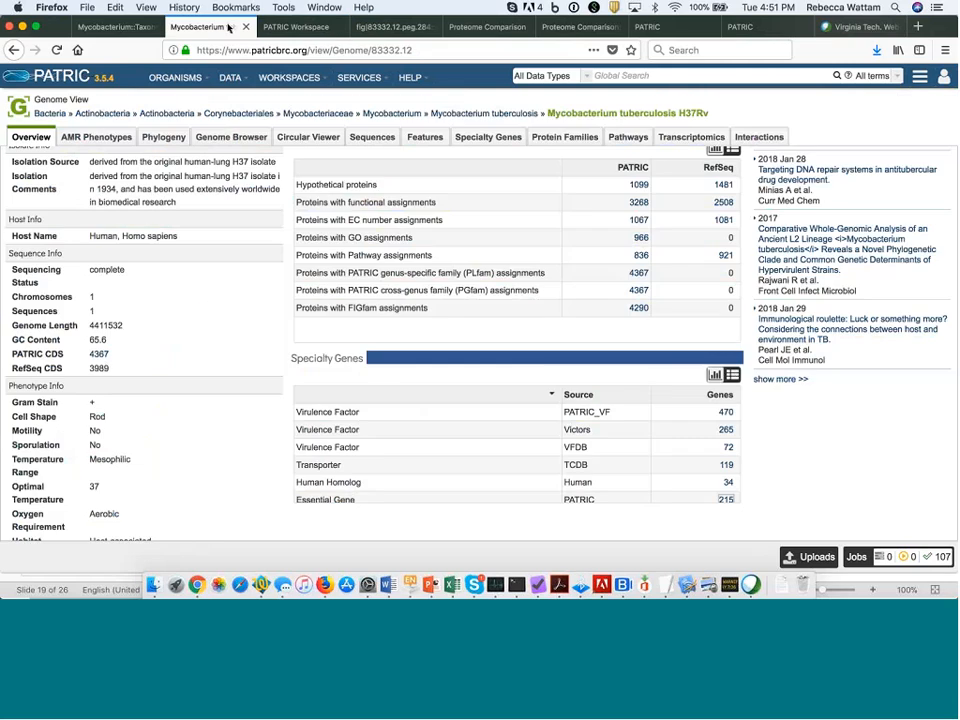
{"action": "left_click", "coordinate": [359, 79]}
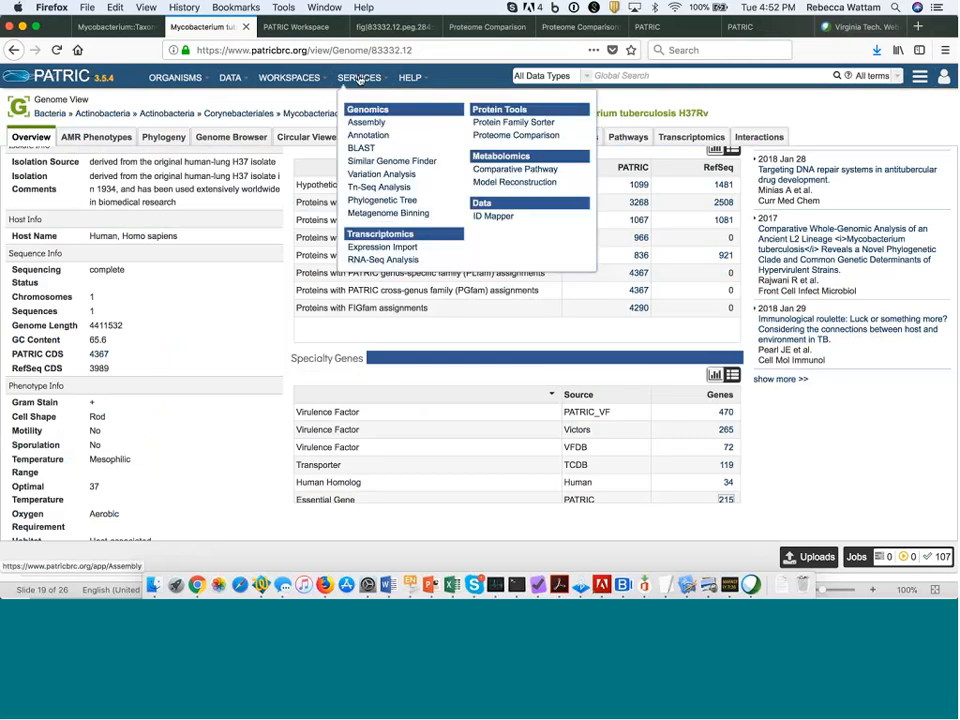
{"action": "left_click", "coordinate": [501, 135]}
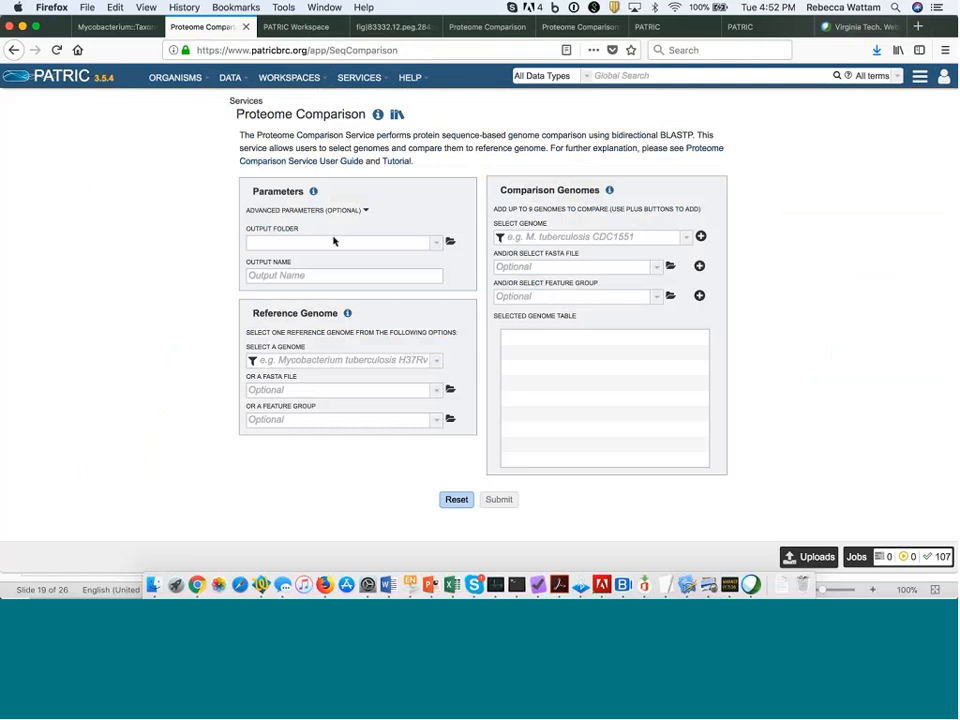
- Set the output folder to Webinar-Proteome Comparison and the output name to "Tn PATRIC annotation"
{"action": "left_click", "coordinate": [328, 360]}
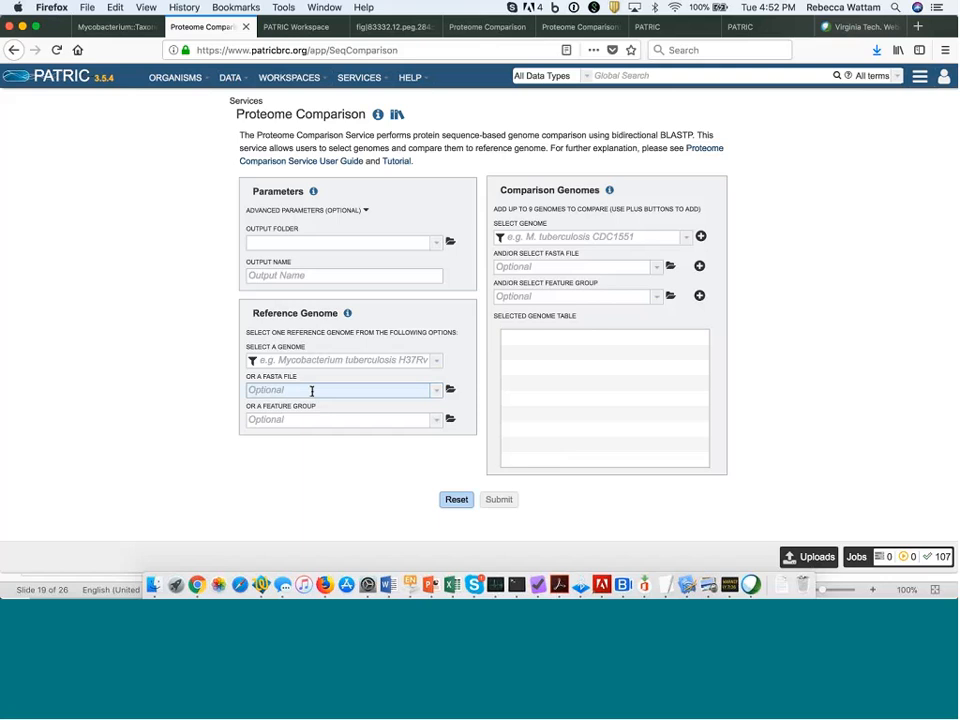
{"action": "left_click", "coordinate": [436, 243]}
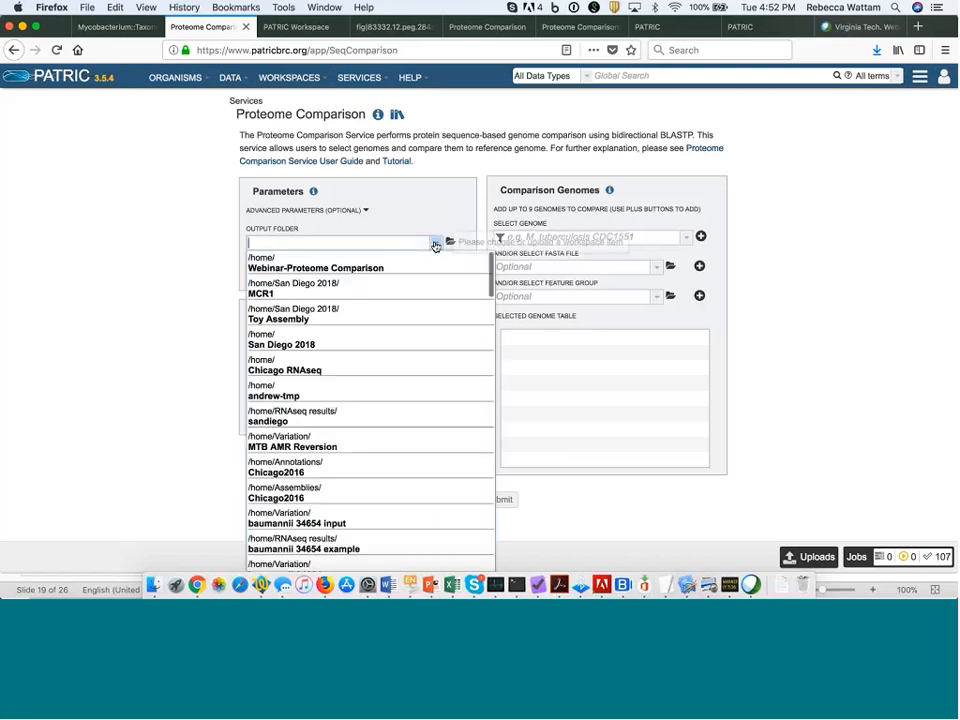
{"action": "left_click", "coordinate": [369, 268]}
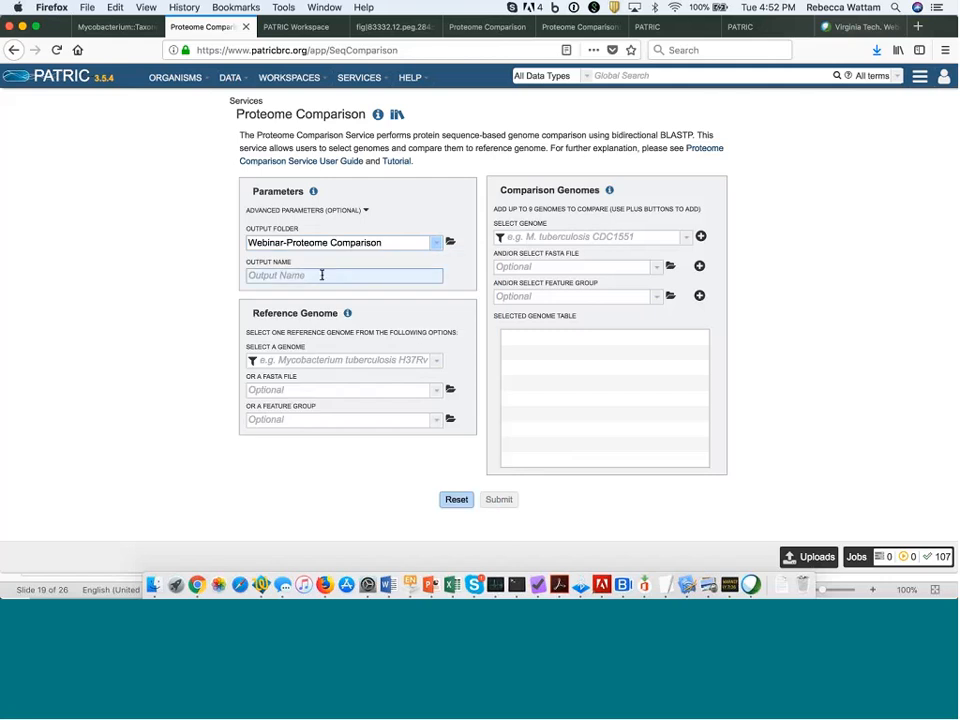
{"action": "left_click", "coordinate": [322, 275]}
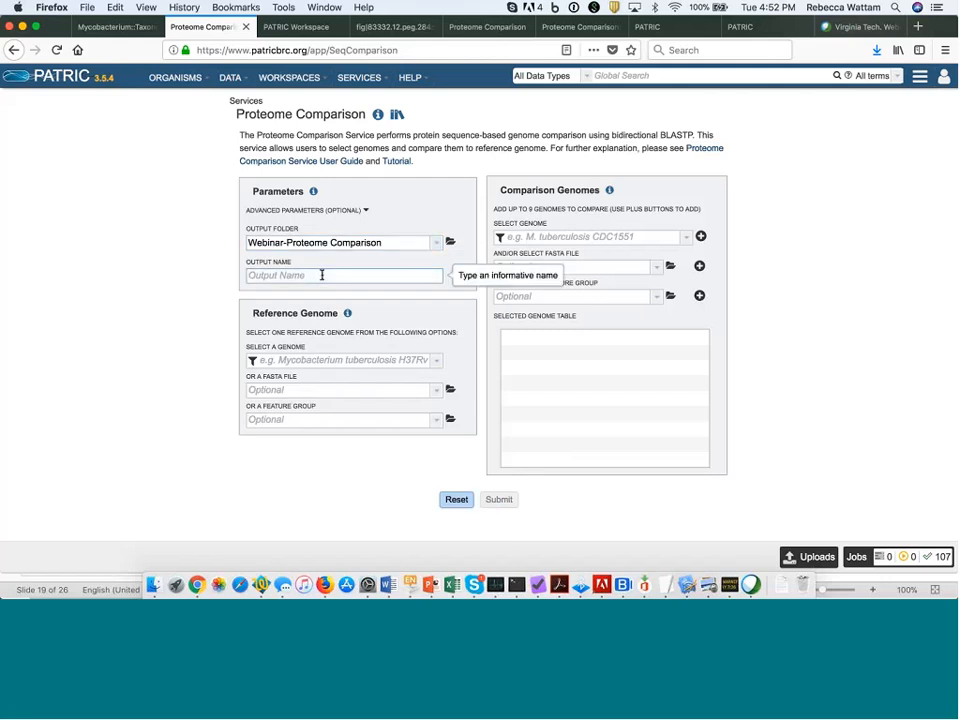
{"action": "type", "text": "Tn "}
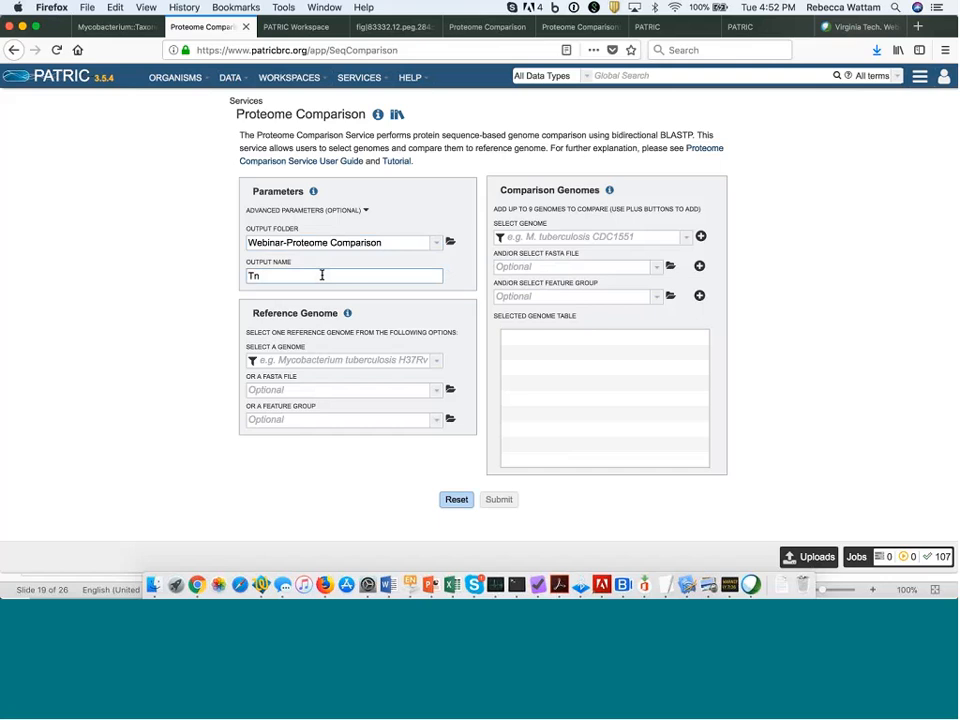
{"action": "type", "text": "PATRIC annotation"}
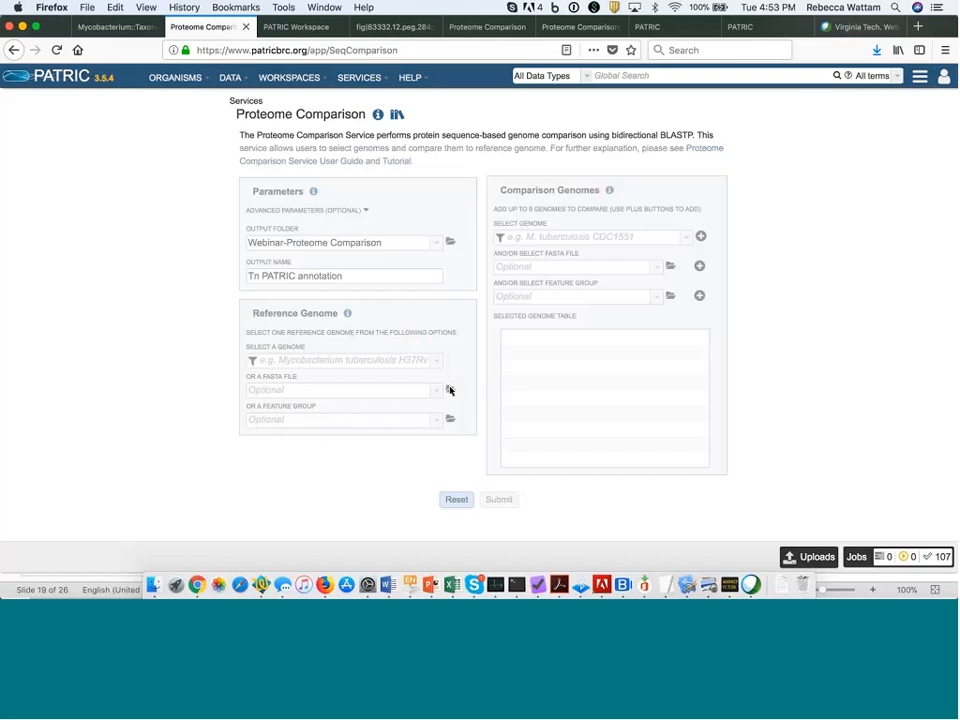
- Upload genome_comparison(2).txt to the workspace home folder as Feature Protein FASTA and use it as the reference genome's FASTA file
{"action": "left_click", "coordinate": [450, 391]}
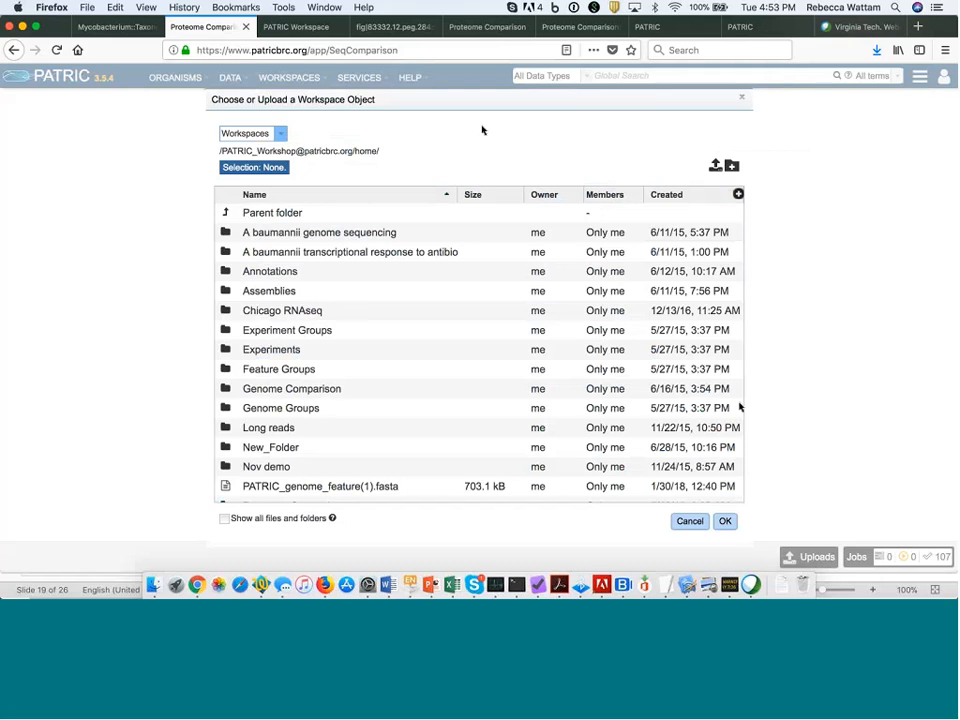
{"action": "left_click", "coordinate": [689, 522]}
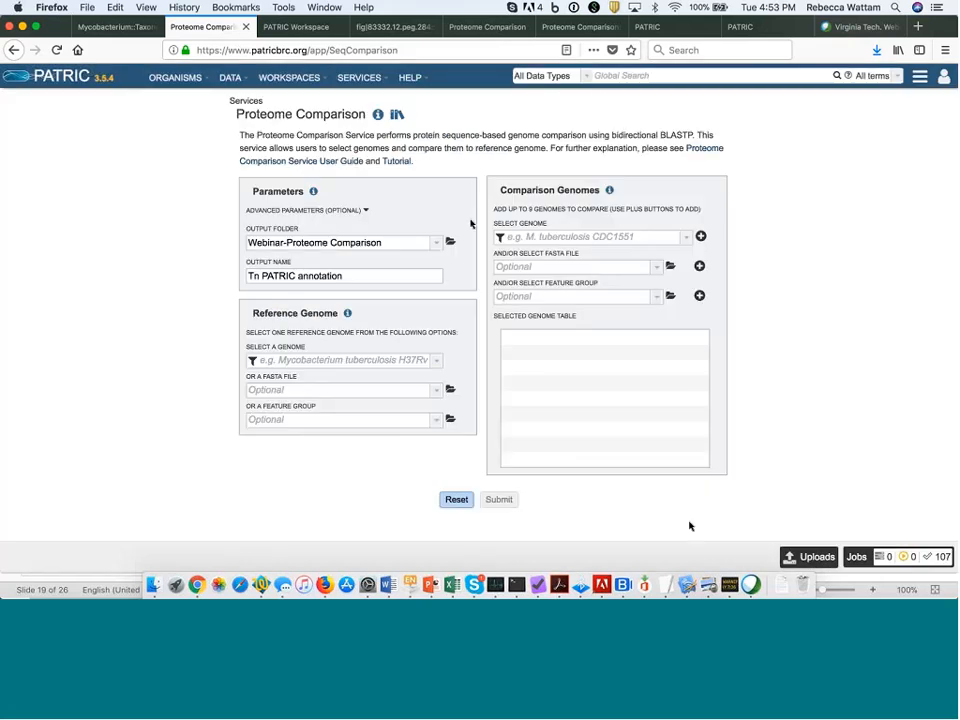
{"action": "left_click", "coordinate": [451, 391]}
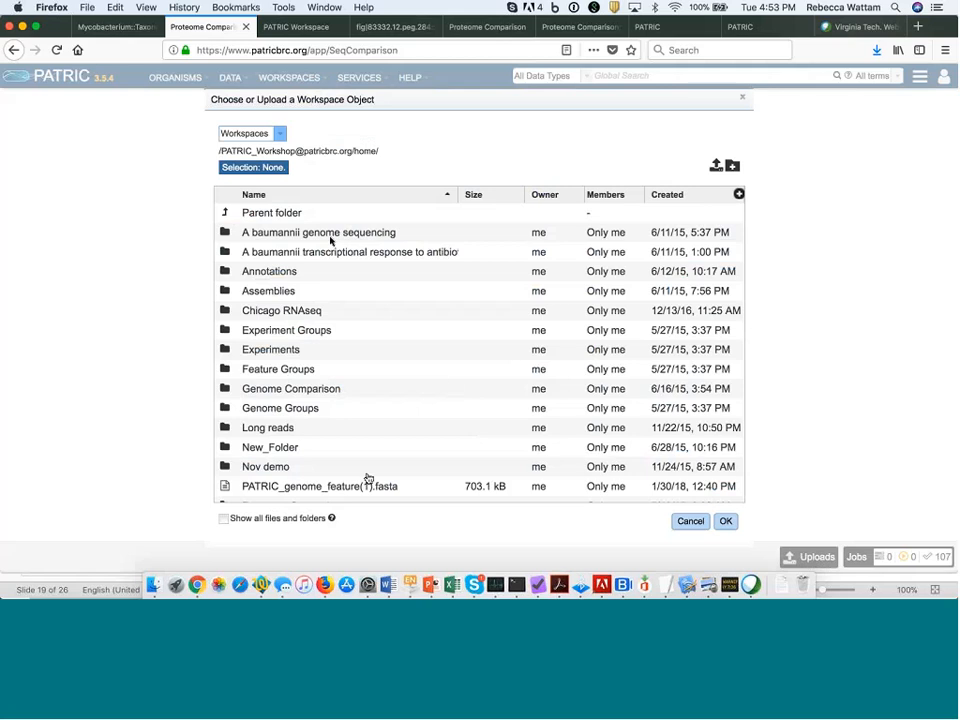
{"action": "left_click", "coordinate": [716, 166]}
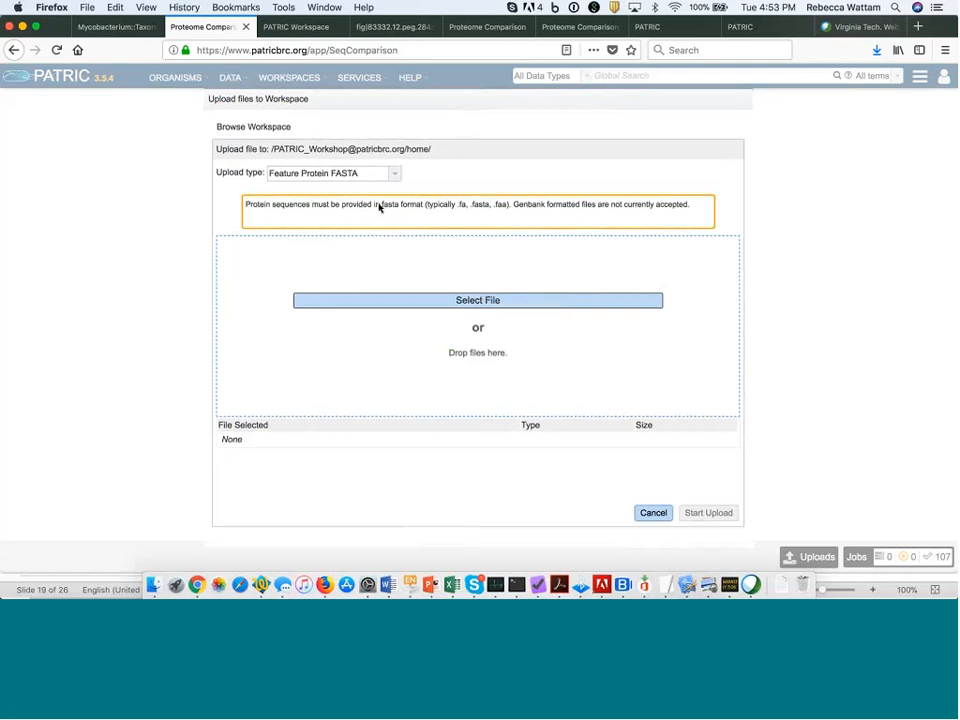
{"action": "left_click", "coordinate": [467, 305]}
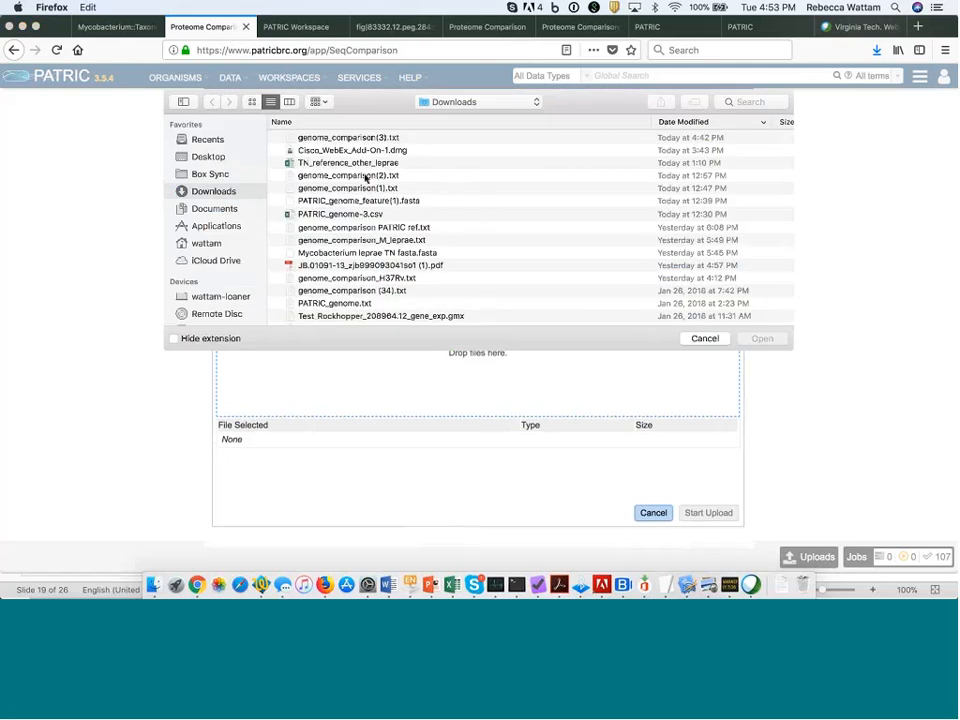
{"action": "left_click", "coordinate": [366, 176]}
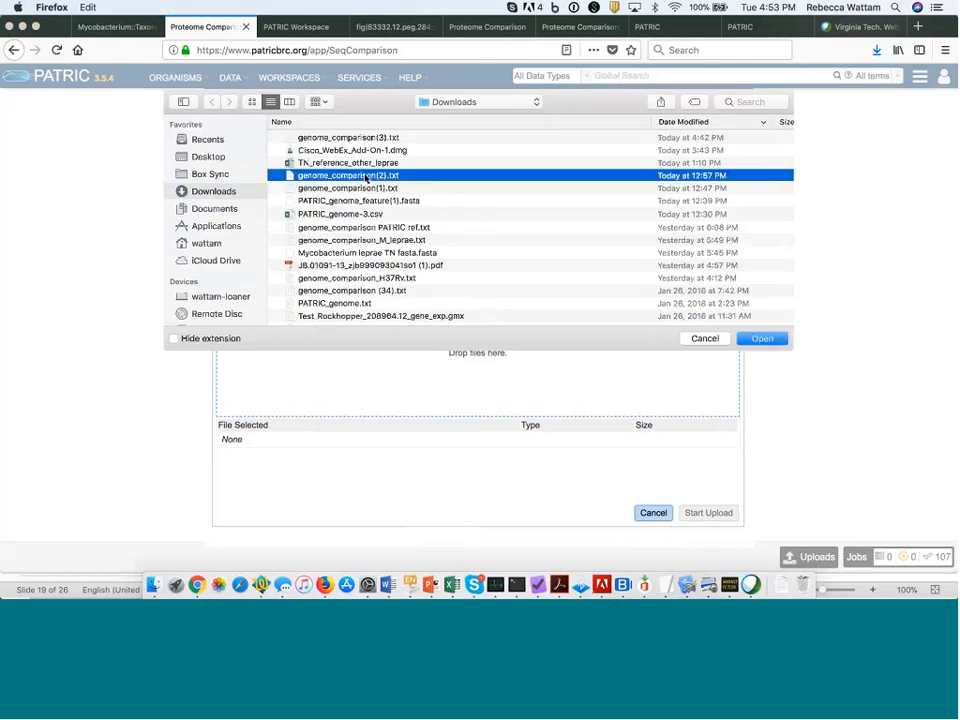
{"action": "left_click", "coordinate": [762, 339]}
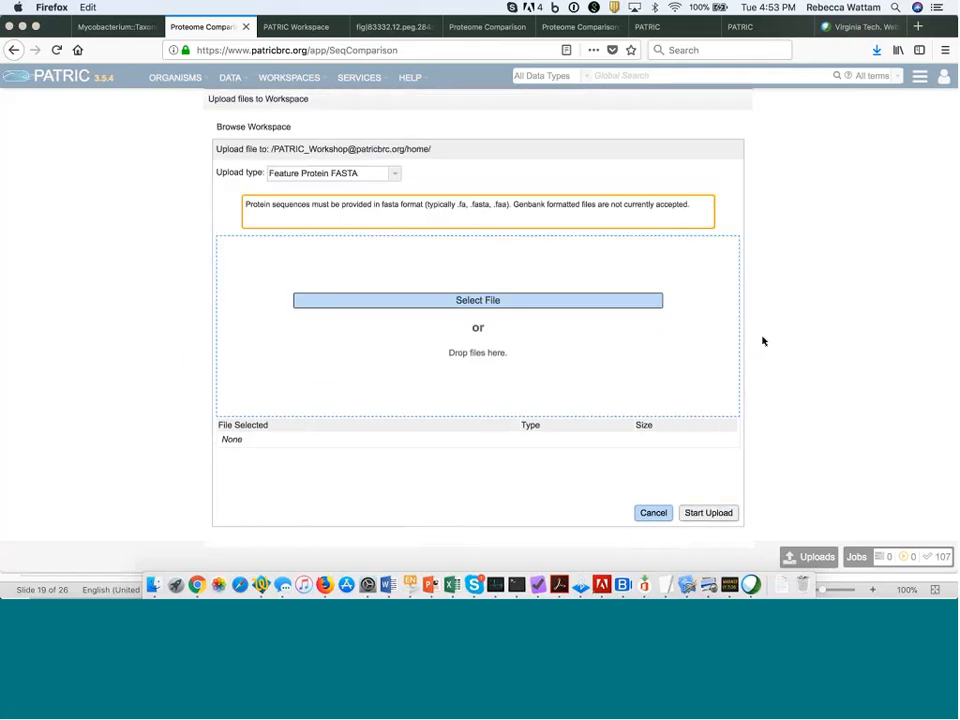
{"action": "left_click", "coordinate": [706, 513]}
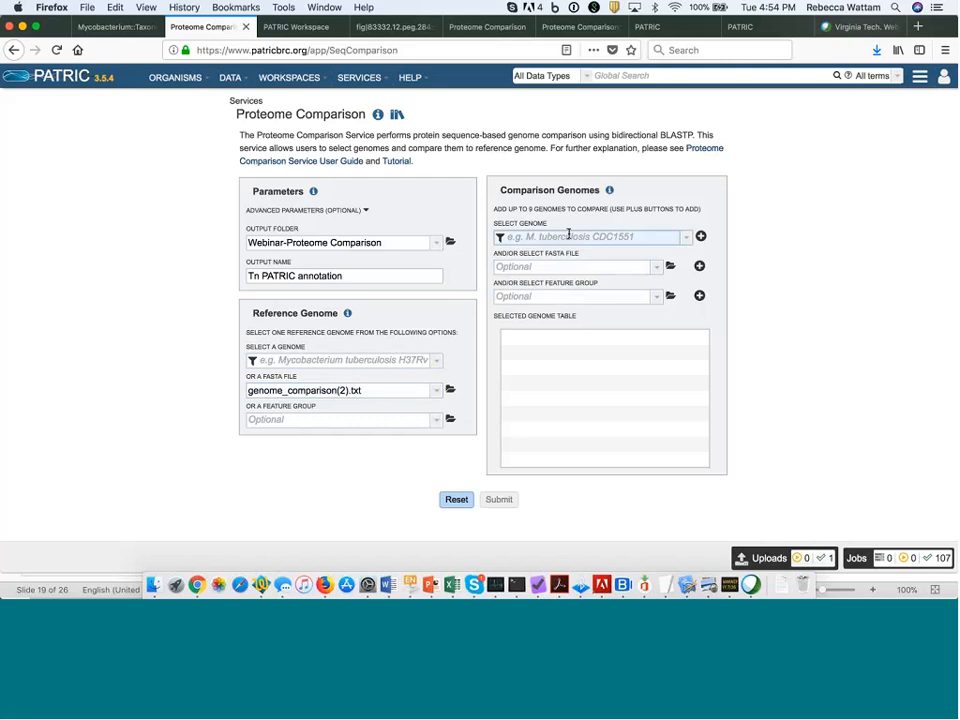
- Add the reference genome Mycobacterium tuberculosis H37Rv [83332.12] to the comparison genomes
{"action": "left_click", "coordinate": [517, 237]}
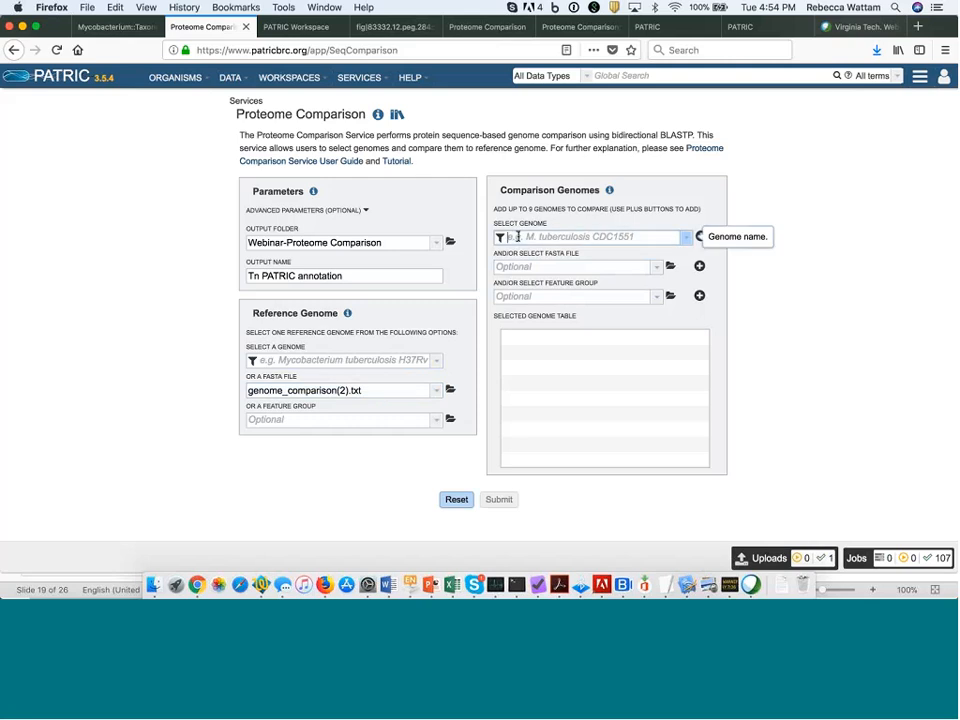
{"action": "type", "text": "H37"}
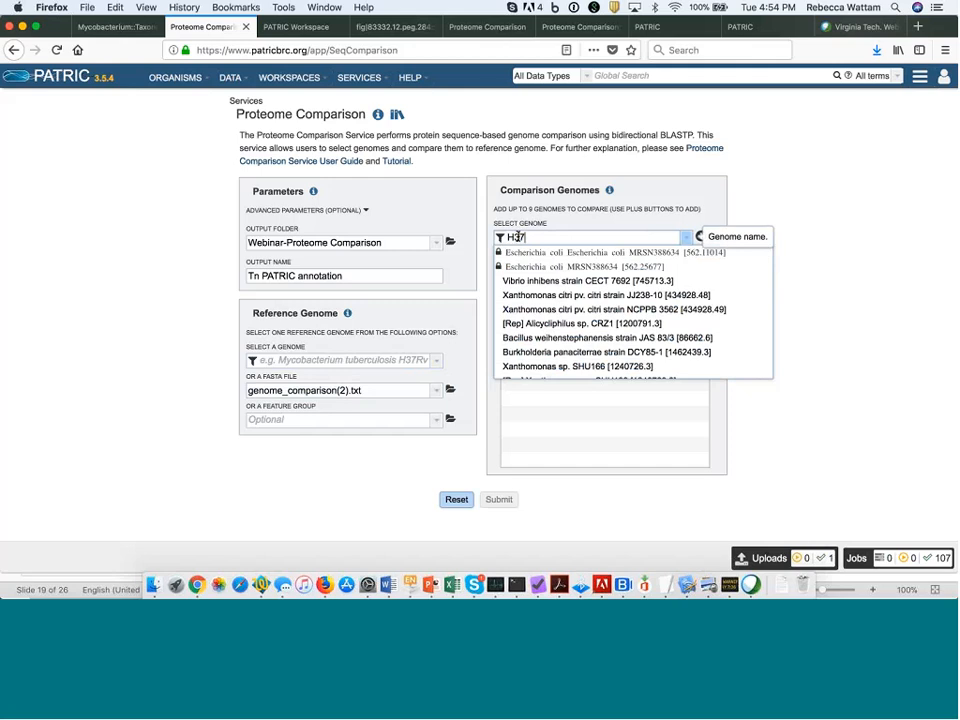
{"action": "type", "text": "Rv"}
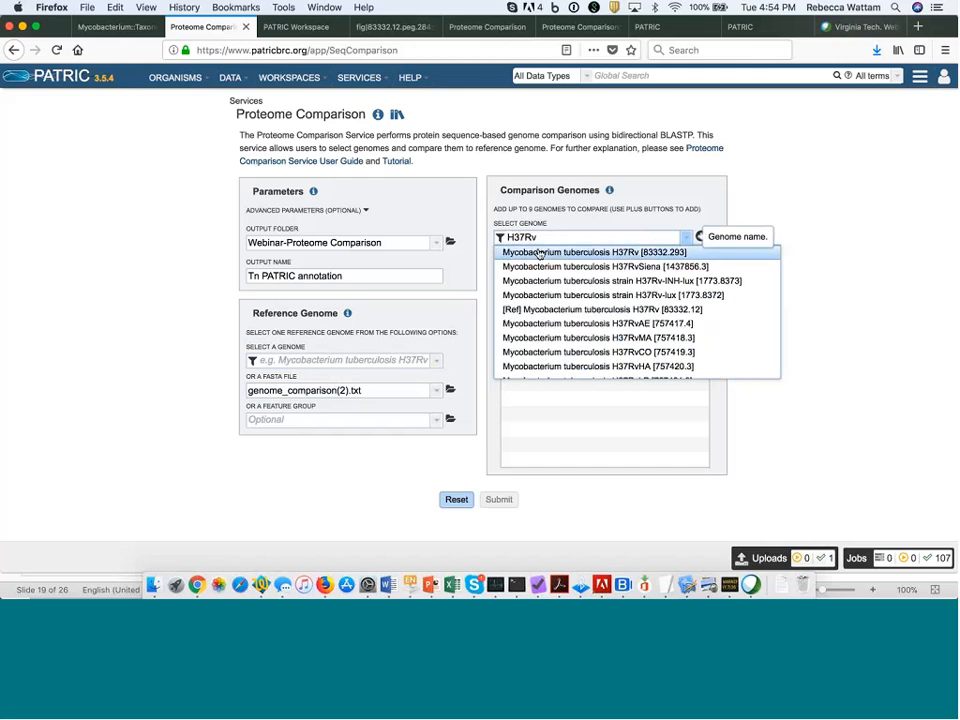
{"action": "left_click", "coordinate": [535, 311]}
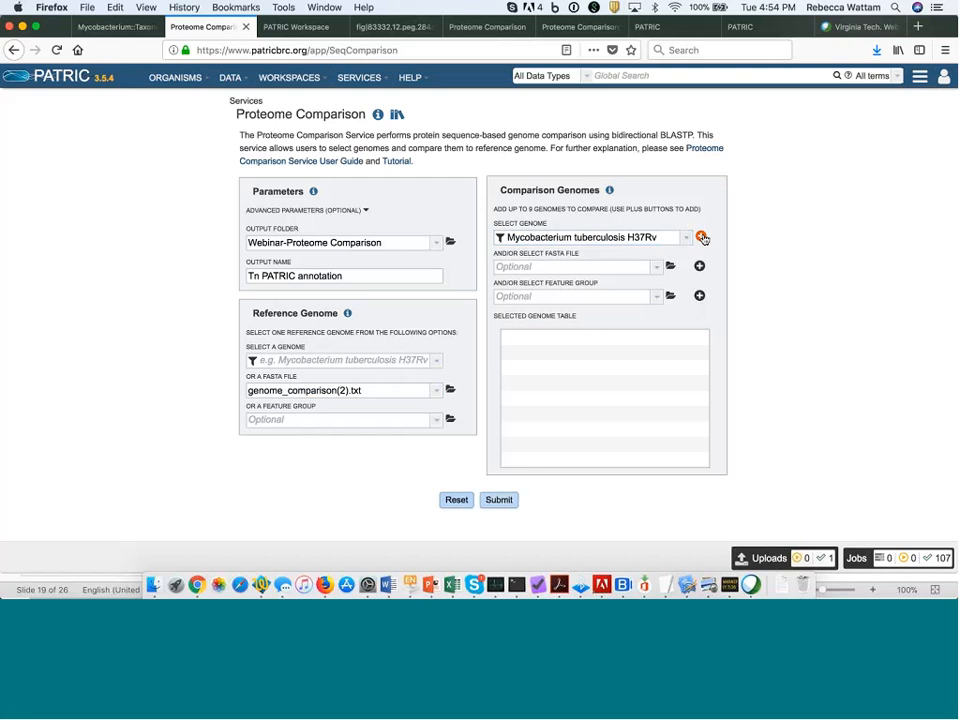
{"action": "left_click", "coordinate": [701, 237]}
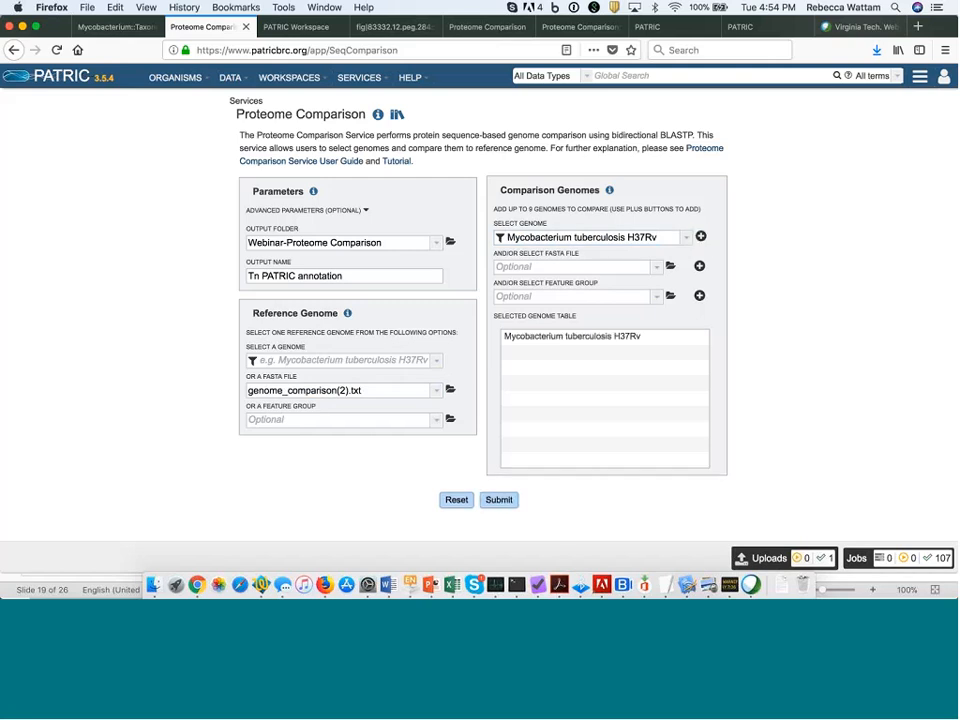
- Extend the output name to "Tn PATRIC annotation vs H37Rv" and submit the proteome comparison job
{"action": "left_click", "coordinate": [349, 275]}
{"action": "type", "text": "vs"}
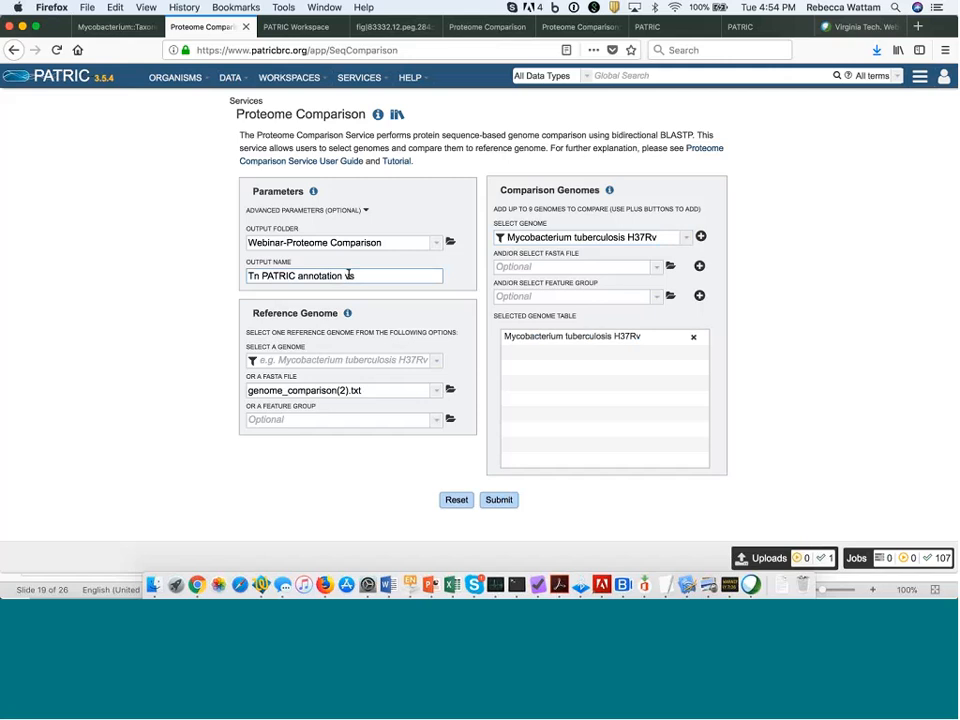
{"action": "type", "text": " H37Rv"}
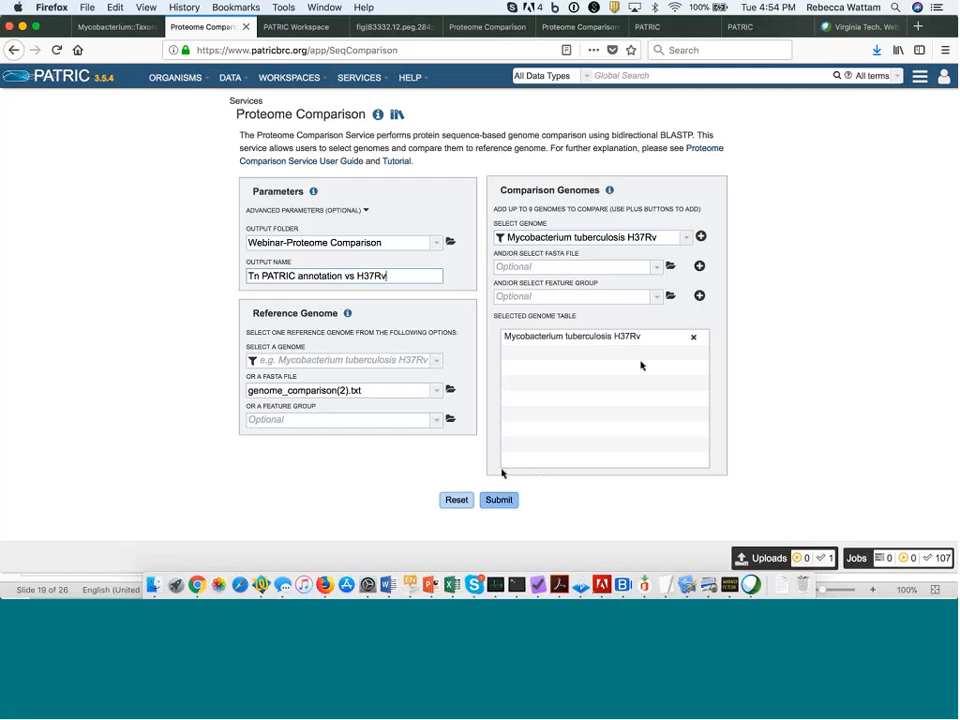
{"action": "left_click", "coordinate": [500, 500]}
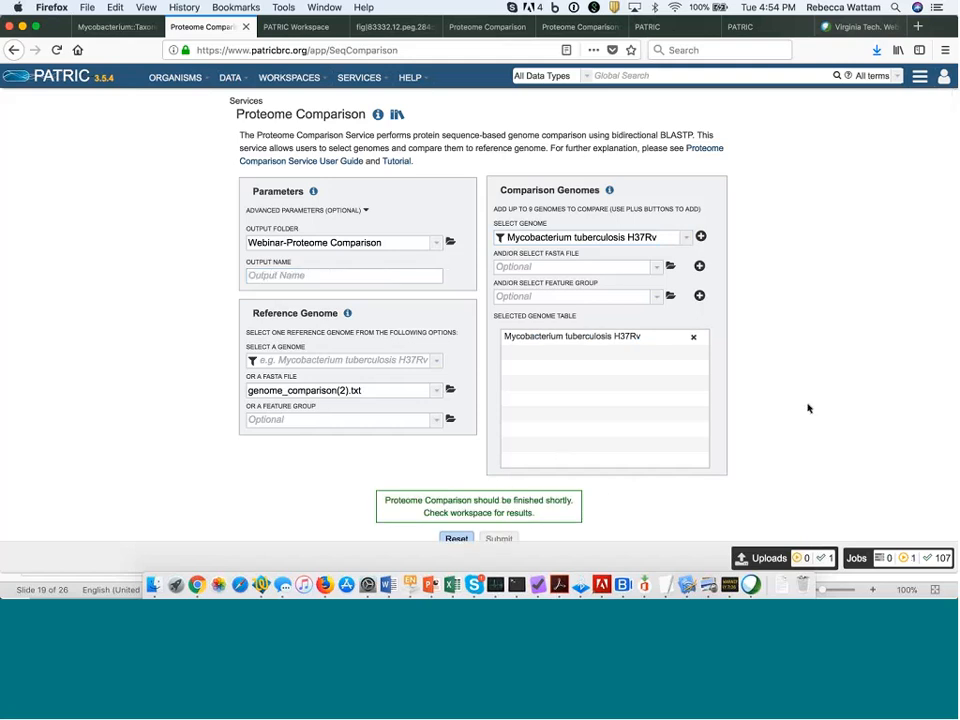
{"action": "scroll", "coordinate": [809, 408], "scroll_direction": "down", "scroll_amount": 1}
{"action": "scroll", "coordinate": [809, 408], "scroll_direction": "up", "scroll_amount": 1}
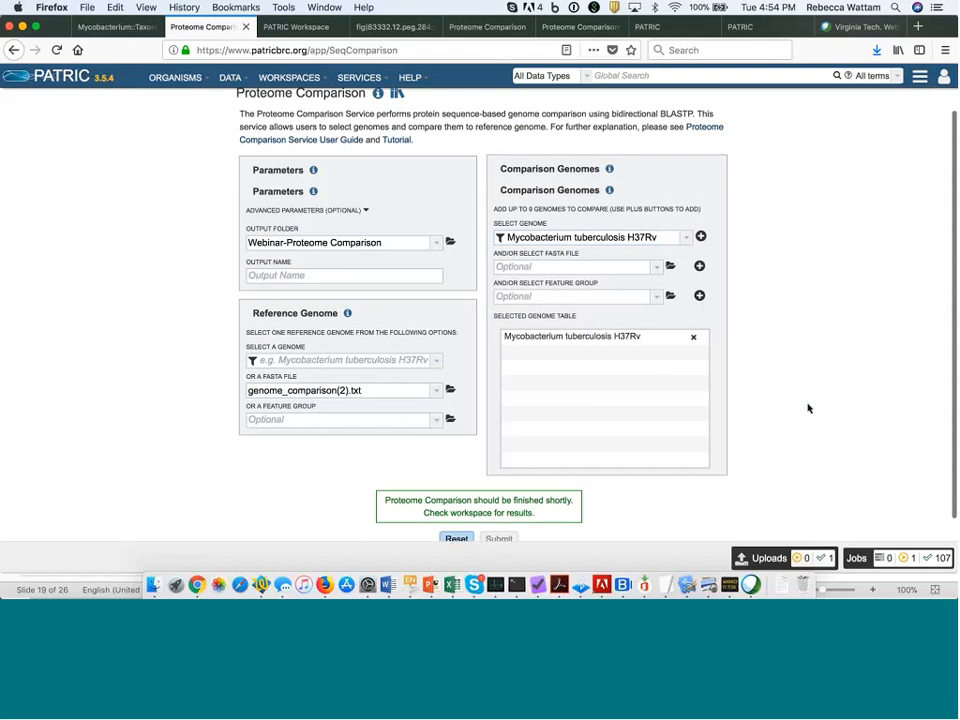
{"action": "scroll", "coordinate": [809, 408], "scroll_direction": "down", "scroll_amount": 1}
{"action": "scroll", "coordinate": [809, 408], "scroll_direction": "up", "scroll_amount": 1}
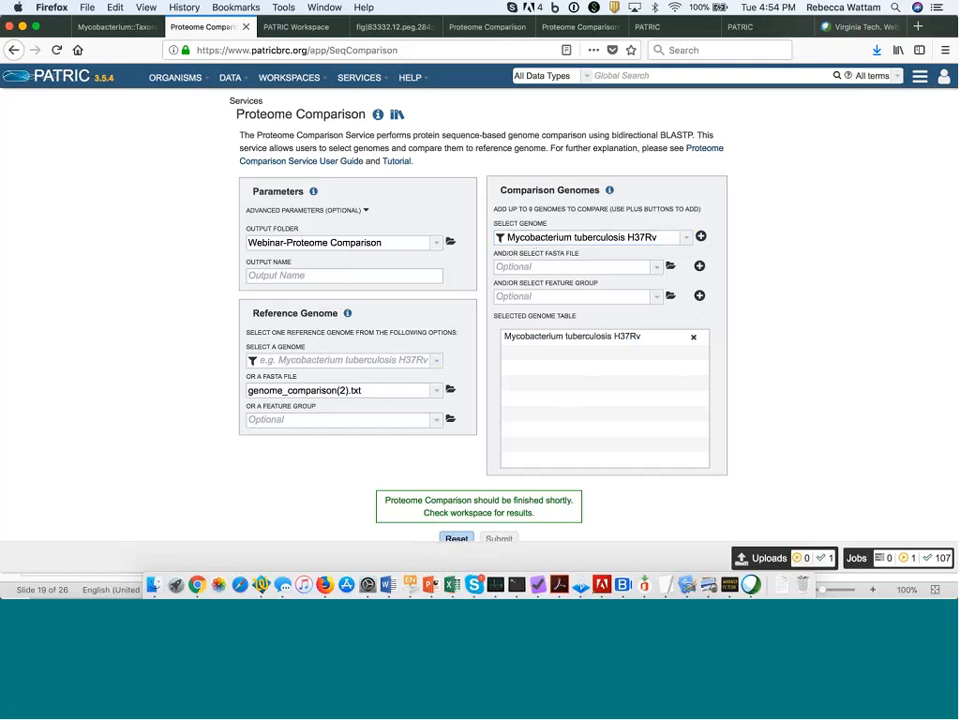
- Revisit the H37Rv Essential Genes leprae plot and the cobU gene's transcriptomics charts, ending on the plot
{"action": "left_click", "coordinate": [295, 27]}
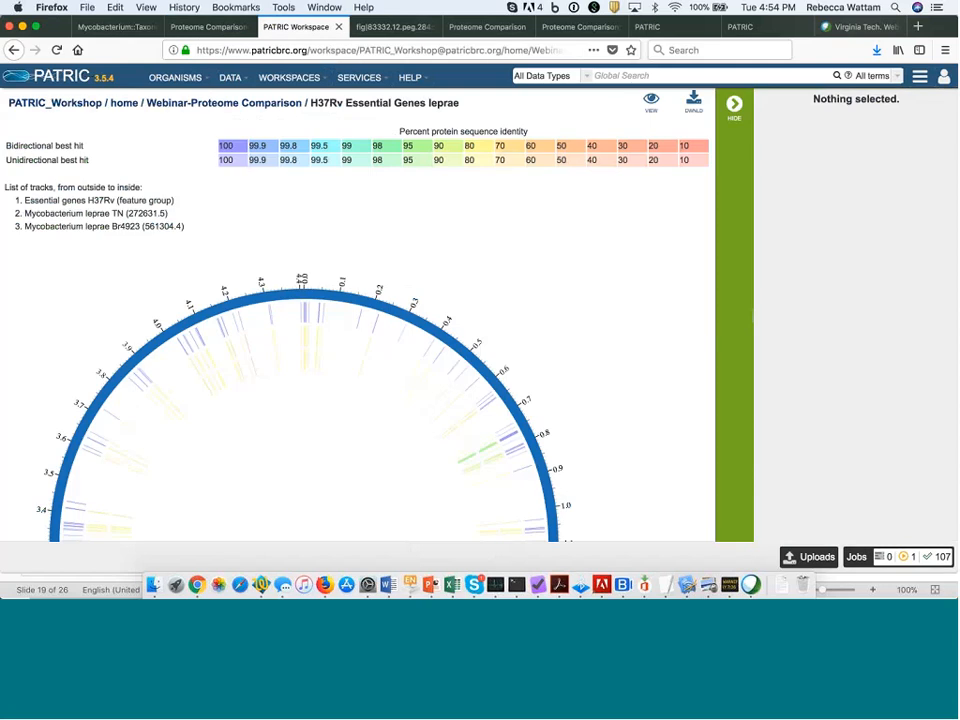
{"action": "scroll", "coordinate": [439, 268], "scroll_direction": "down", "scroll_amount": 2}
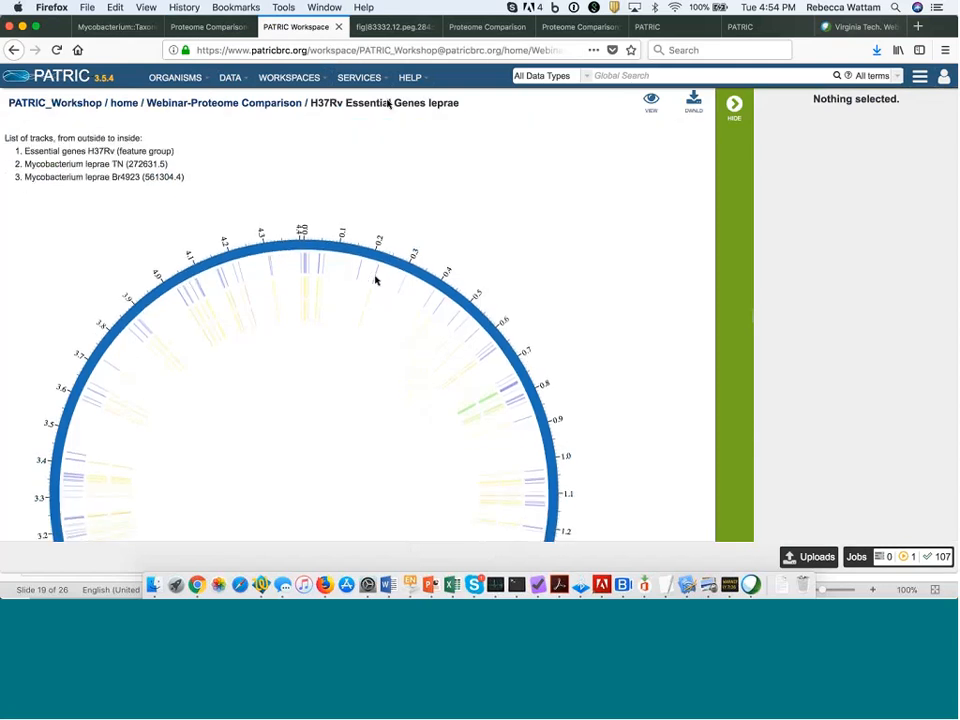
{"action": "left_click", "coordinate": [362, 28]}
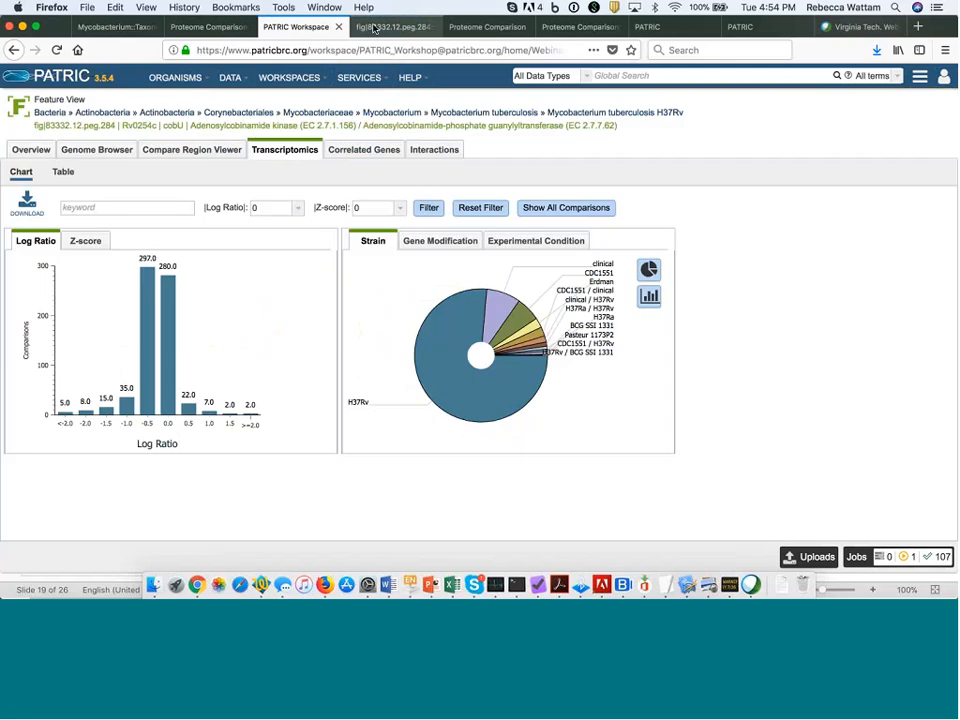
{"action": "left_click", "coordinate": [205, 28]}
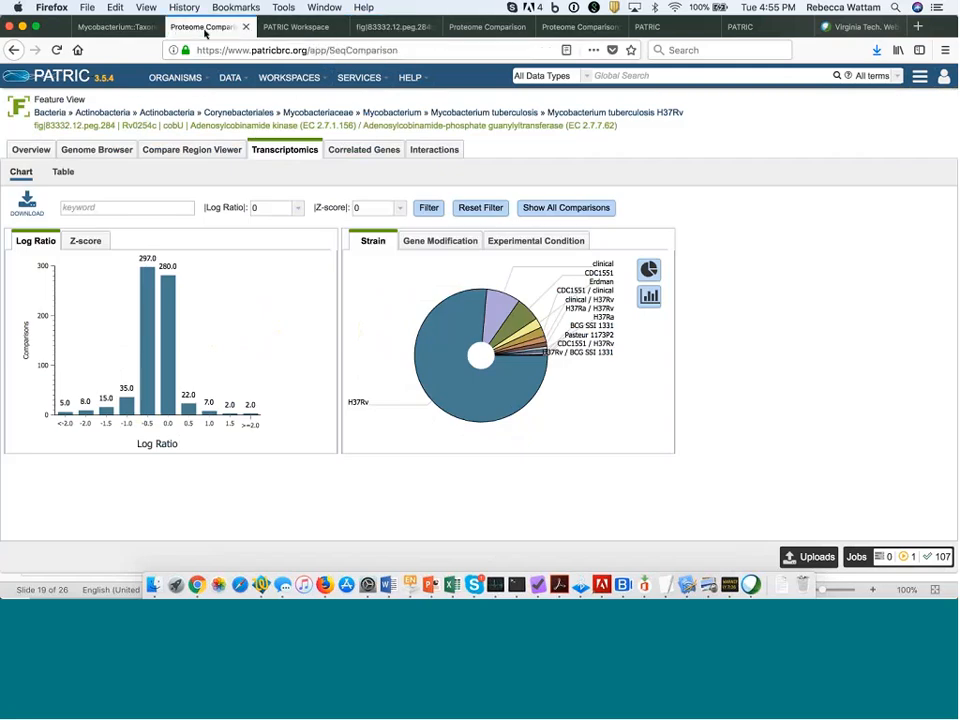
{"action": "left_click", "coordinate": [307, 29]}
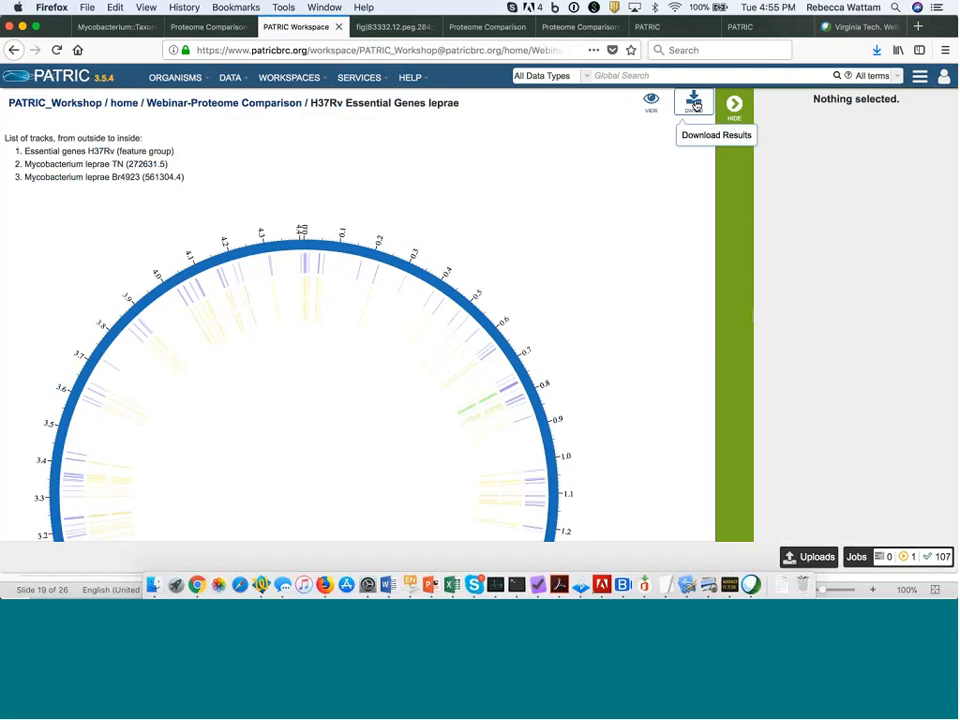
- Switch to Excel and examine the highlighted values and blacked-out gaps across the genomes in TN_reference_other_leprae
{"action": "left_click", "coordinate": [452, 584]}
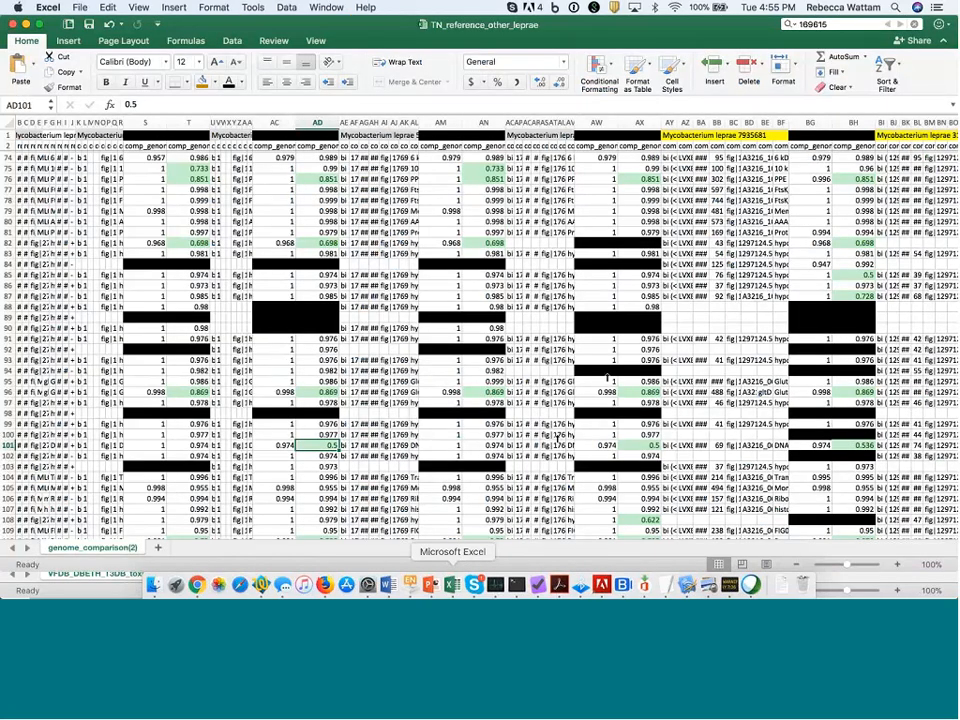
{"action": "scroll", "coordinate": [608, 373], "scroll_direction": "down", "scroll_amount": 10}
{"action": "scroll", "coordinate": [610, 374], "scroll_direction": "down", "scroll_amount": 5}
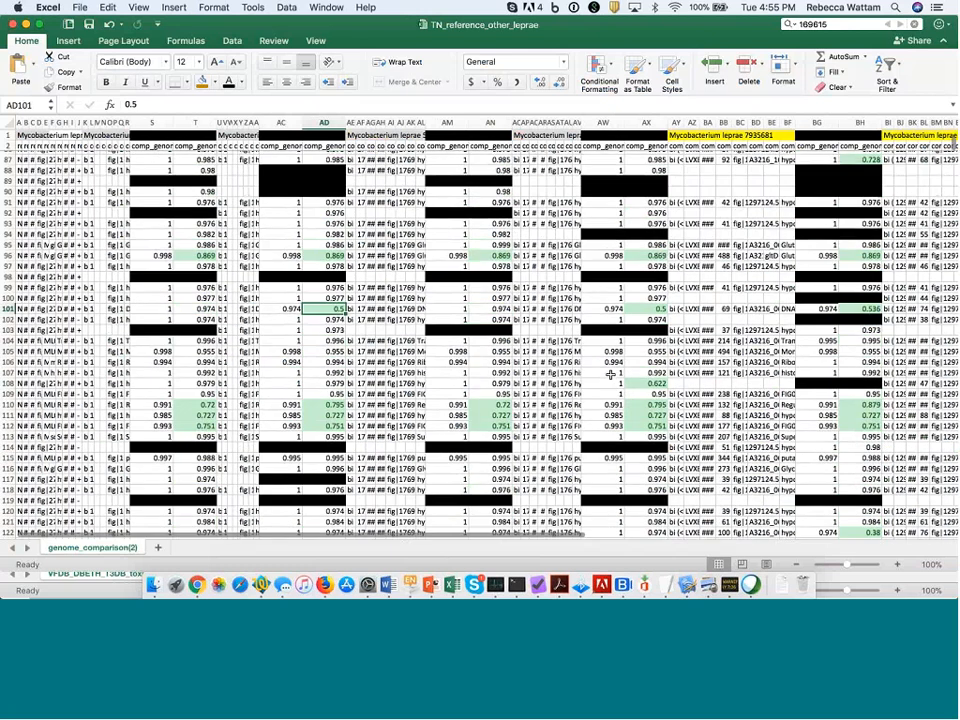
{"action": "scroll", "coordinate": [610, 374], "scroll_direction": "down", "scroll_amount": 4}
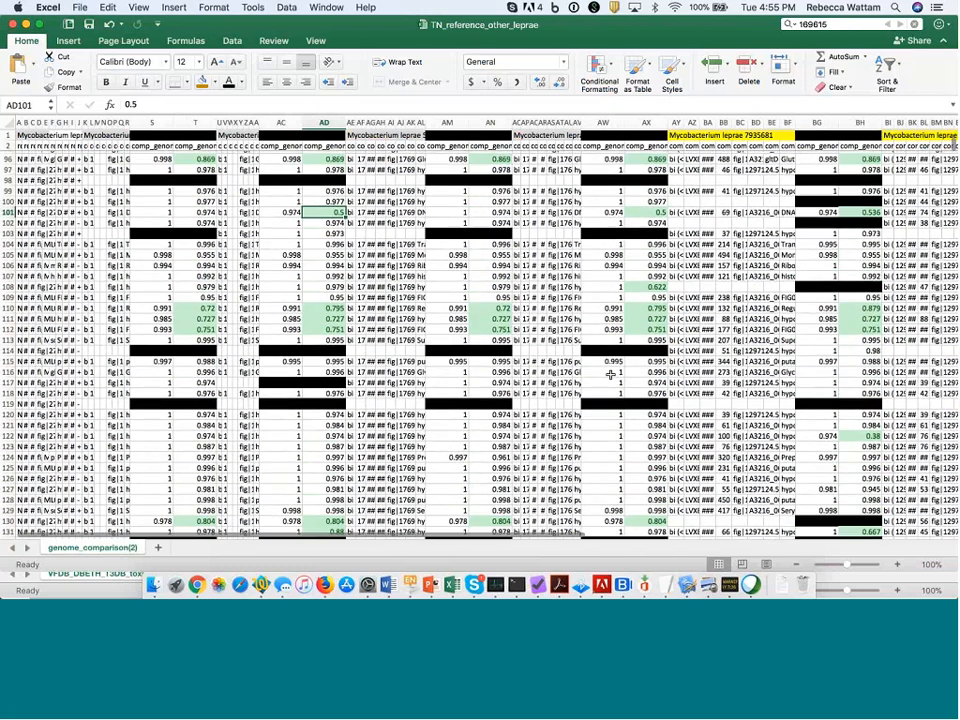
{"action": "scroll", "coordinate": [610, 374], "scroll_direction": "up", "scroll_amount": 1}
{"action": "scroll", "coordinate": [610, 374], "scroll_direction": "up", "scroll_amount": 20}
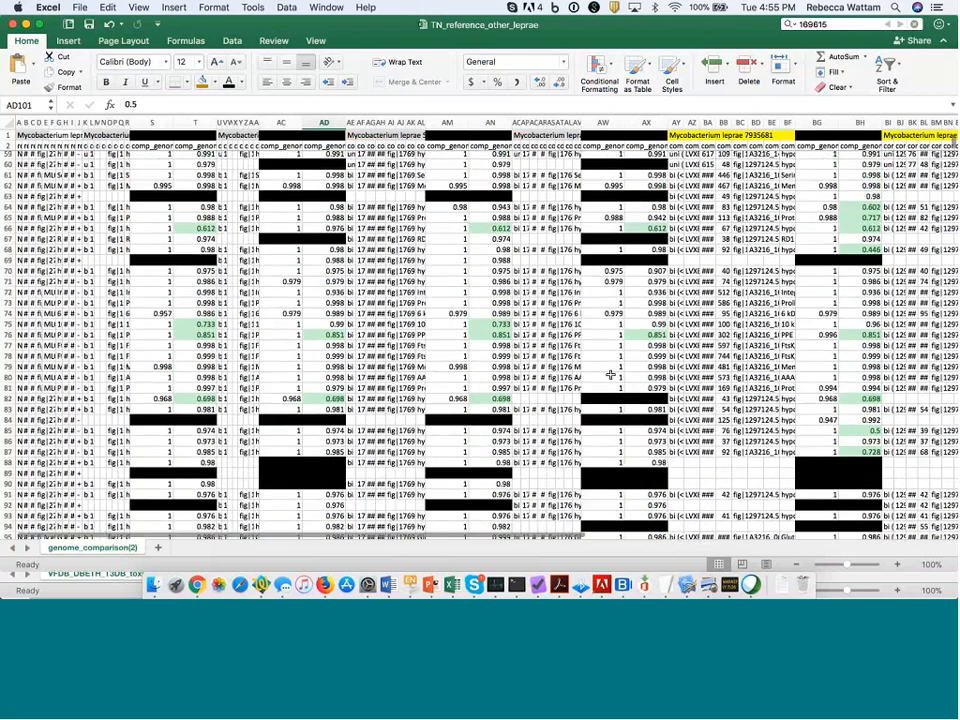
{"action": "scroll", "coordinate": [610, 374], "scroll_direction": "up", "scroll_amount": 3}
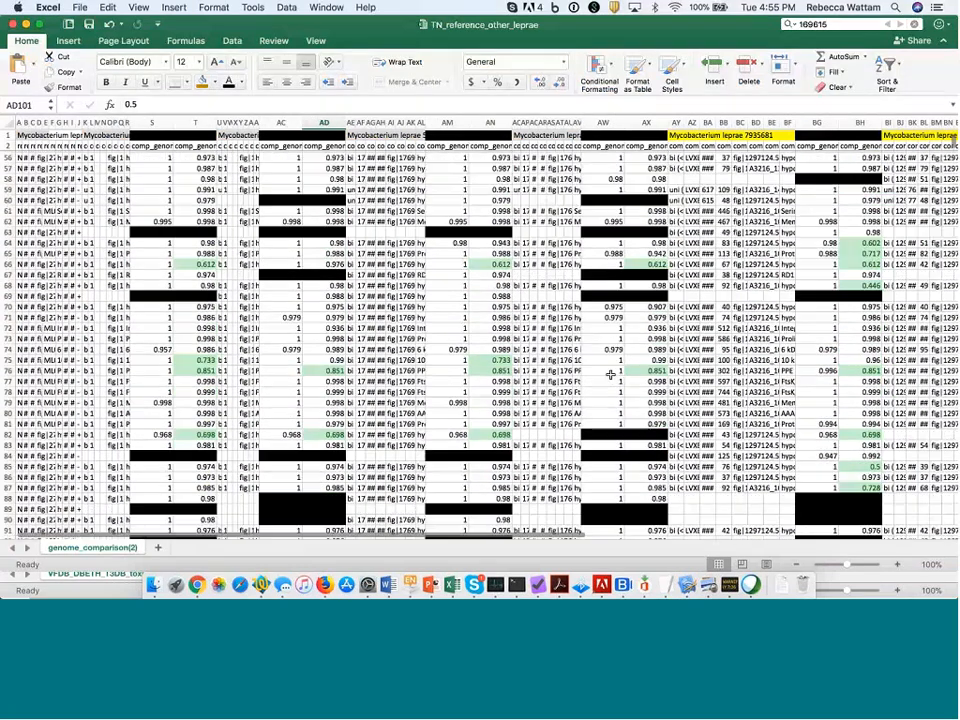
{"action": "scroll", "coordinate": [610, 374], "scroll_direction": "up", "scroll_amount": 3}
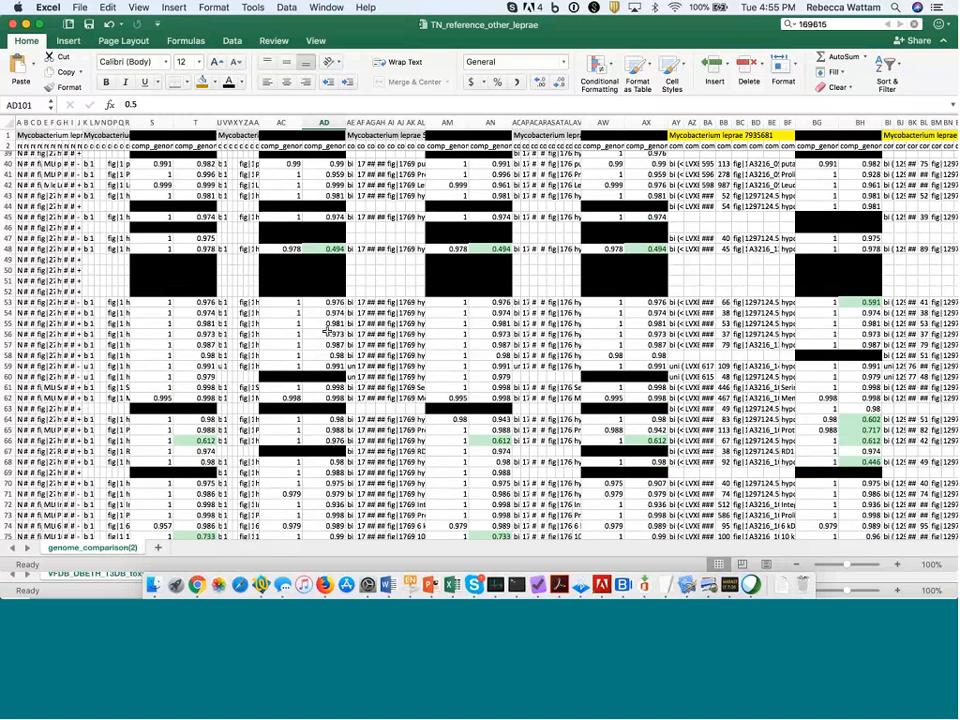
{"action": "scroll", "coordinate": [327, 331], "scroll_direction": "up", "scroll_amount": 1}
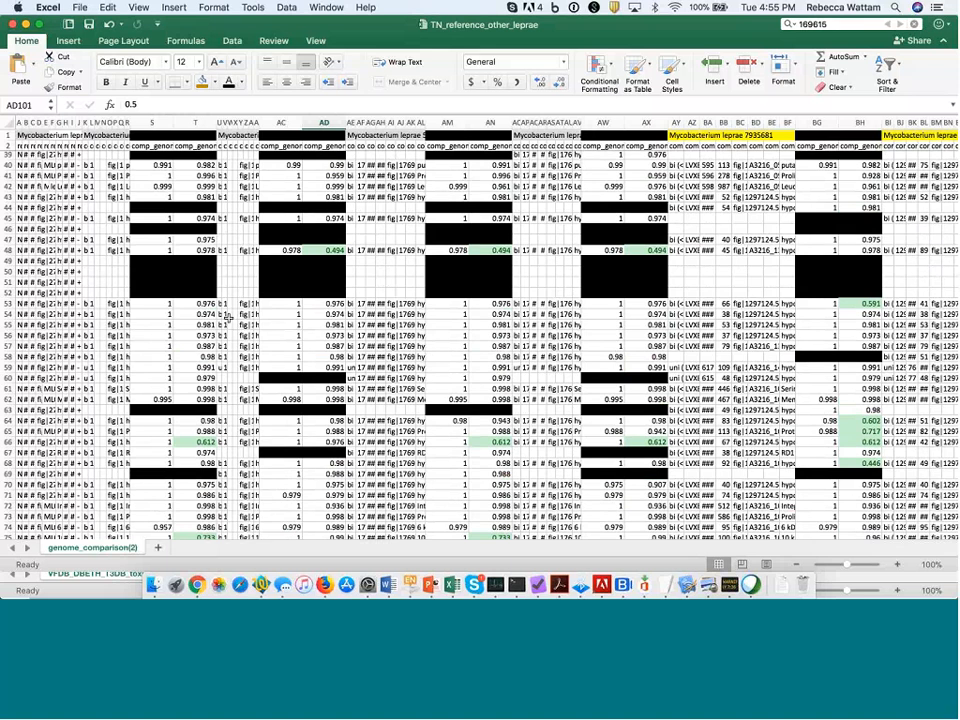
- Widen column A so the Mycobacterium leprae TN heading and contig names fit
{"action": "left_click", "coordinate": [19, 130]}
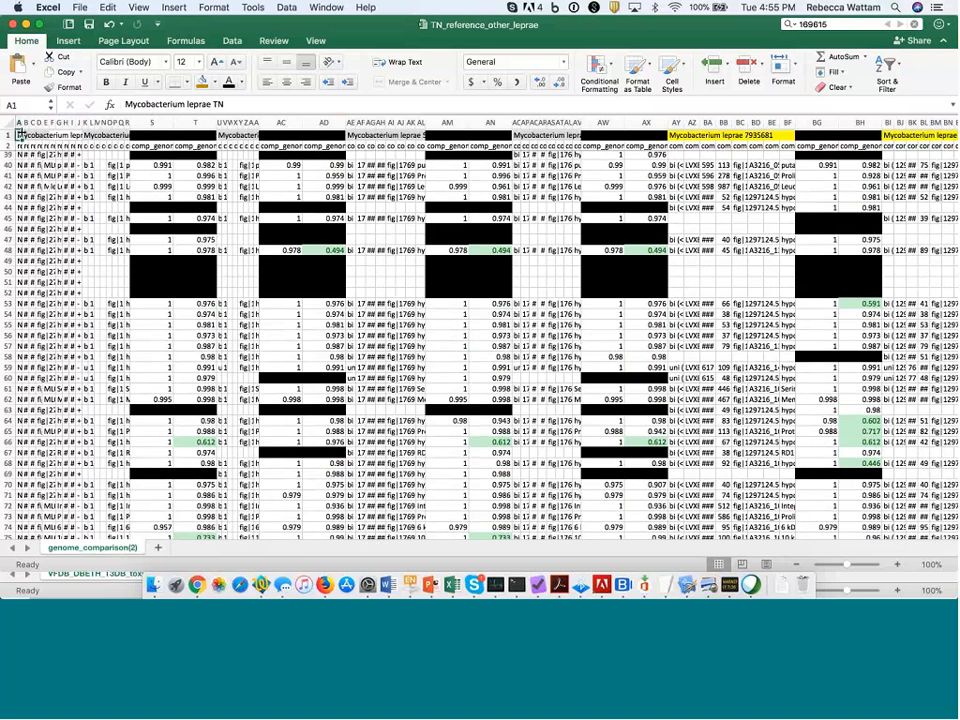
{"action": "left_click", "coordinate": [20, 122]}
{"action": "left_click_drag", "start_coordinate": [21, 122], "coordinate": [108, 121]}
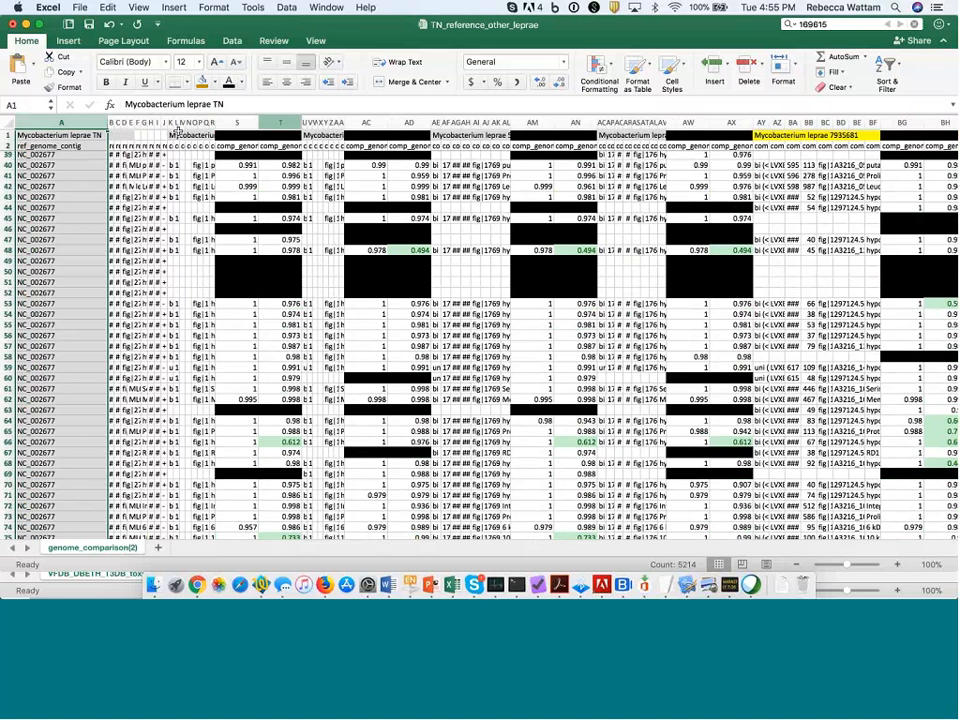
- Highlight the full comparison genome name stored in heading cell K1
{"action": "left_click", "coordinate": [171, 134]}
{"action": "left_click", "coordinate": [221, 104]}
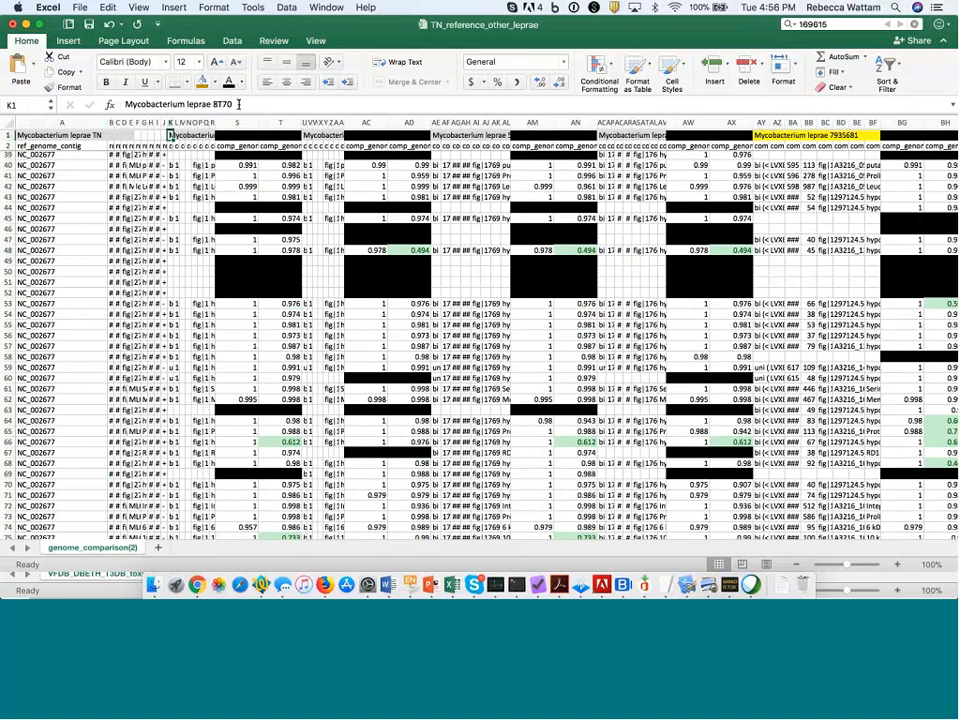
{"action": "left_click_drag", "start_coordinate": [236, 105], "coordinate": [119, 100]}
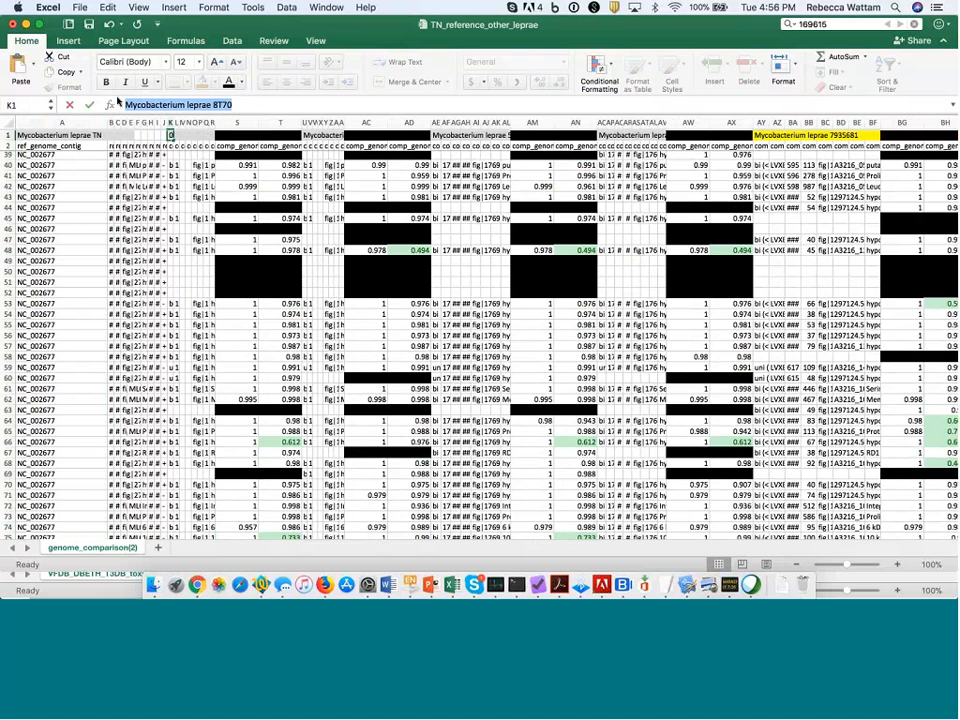